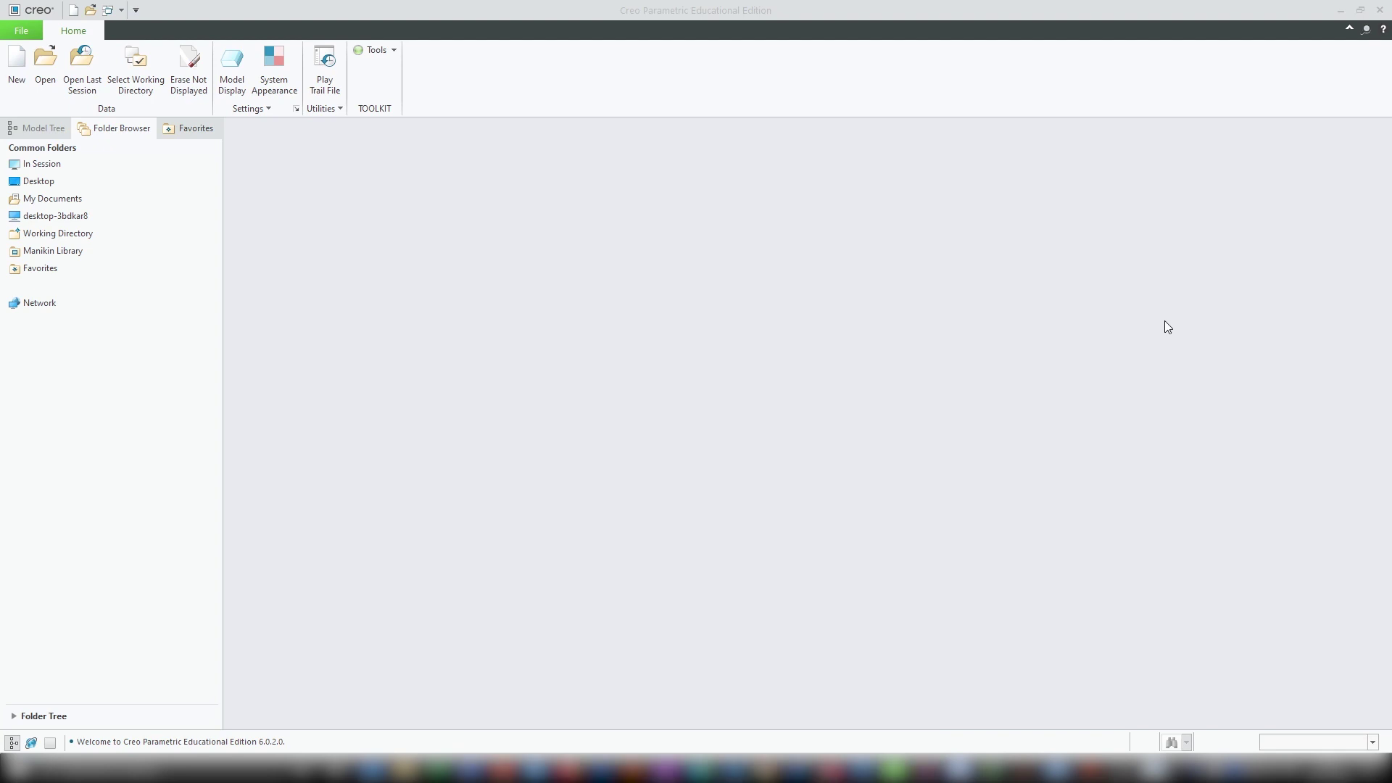
Create a new solid part from the solid_part_mmks_new template instead of the default, and turn on the display of all datum types.
{"action": "left_click", "coordinate": [17, 65]}
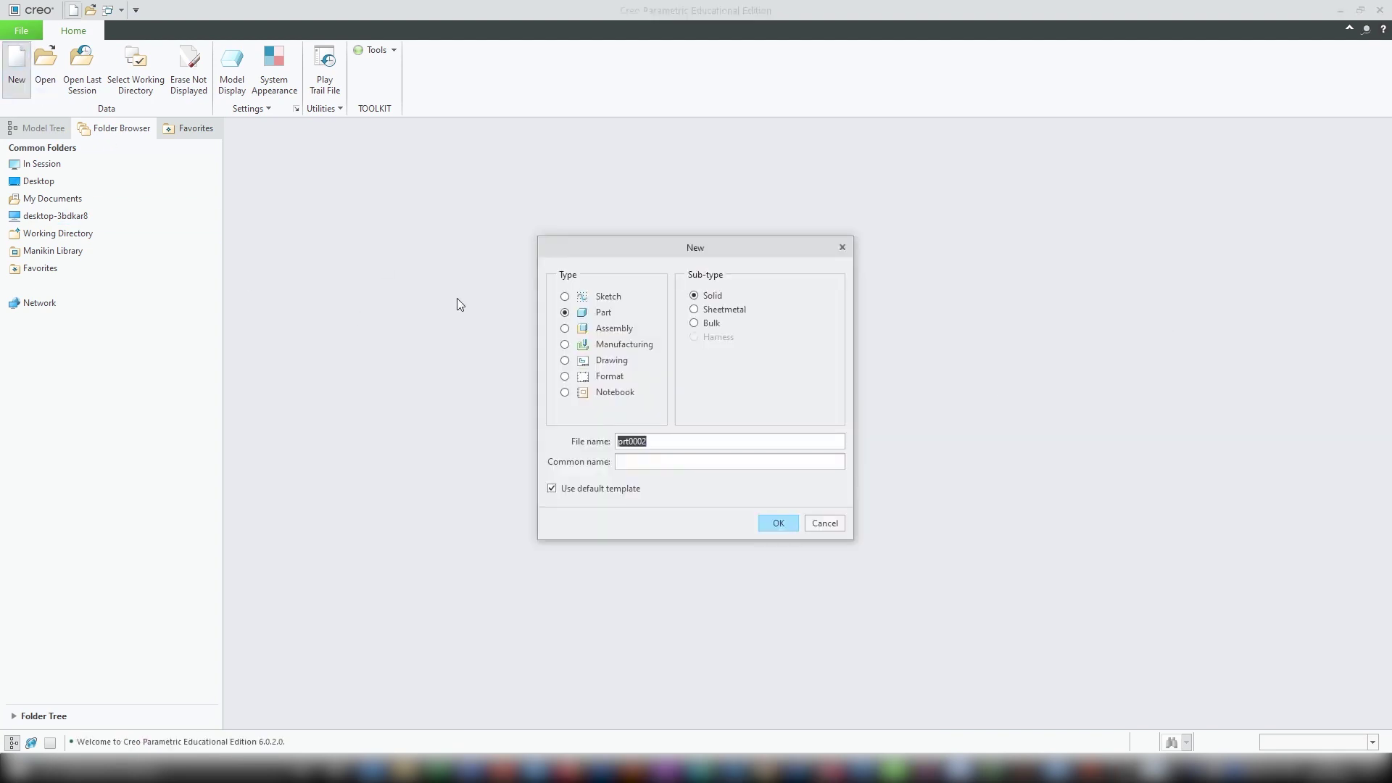
{"action": "left_click", "coordinate": [570, 490]}
{"action": "left_click", "coordinate": [778, 523]}
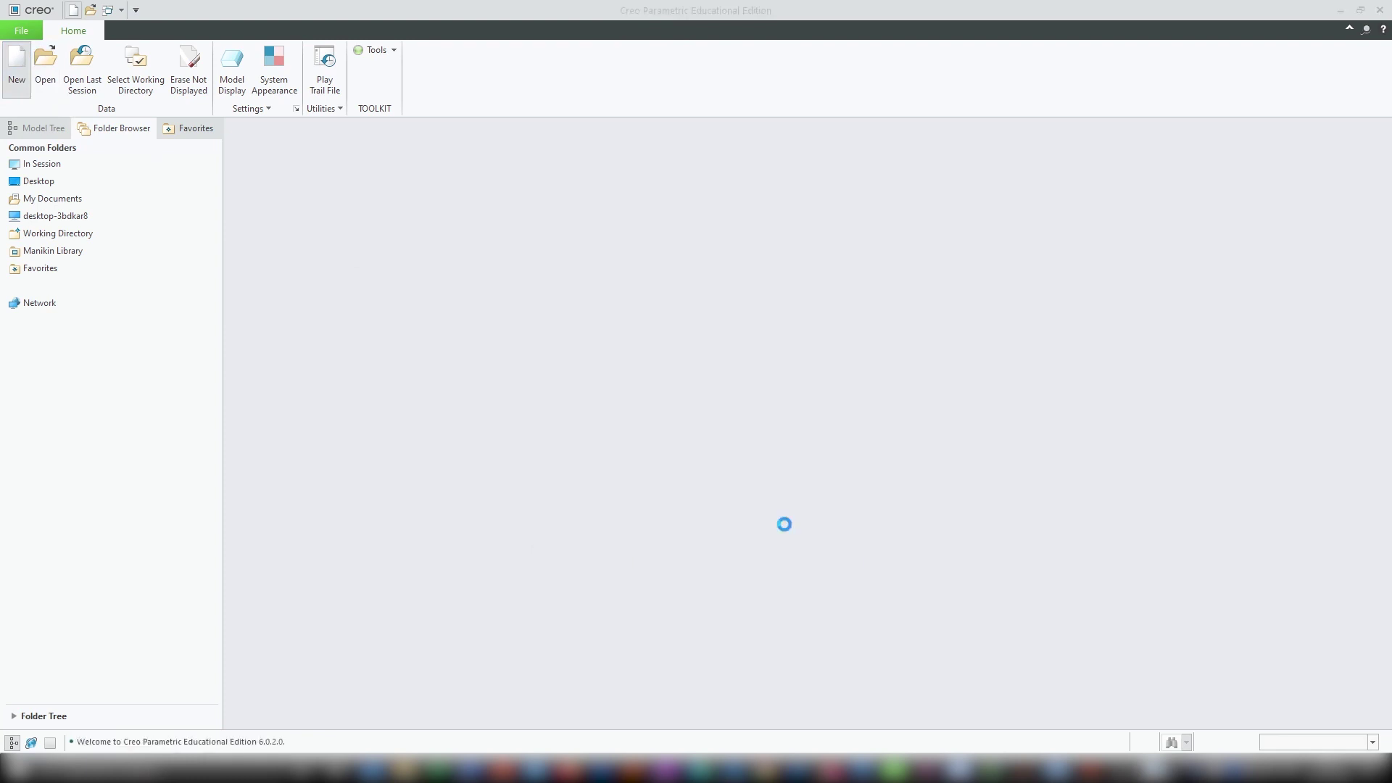
{"action": "scroll", "coordinate": [636, 350], "scroll_direction": "down", "scroll_amount": 2}
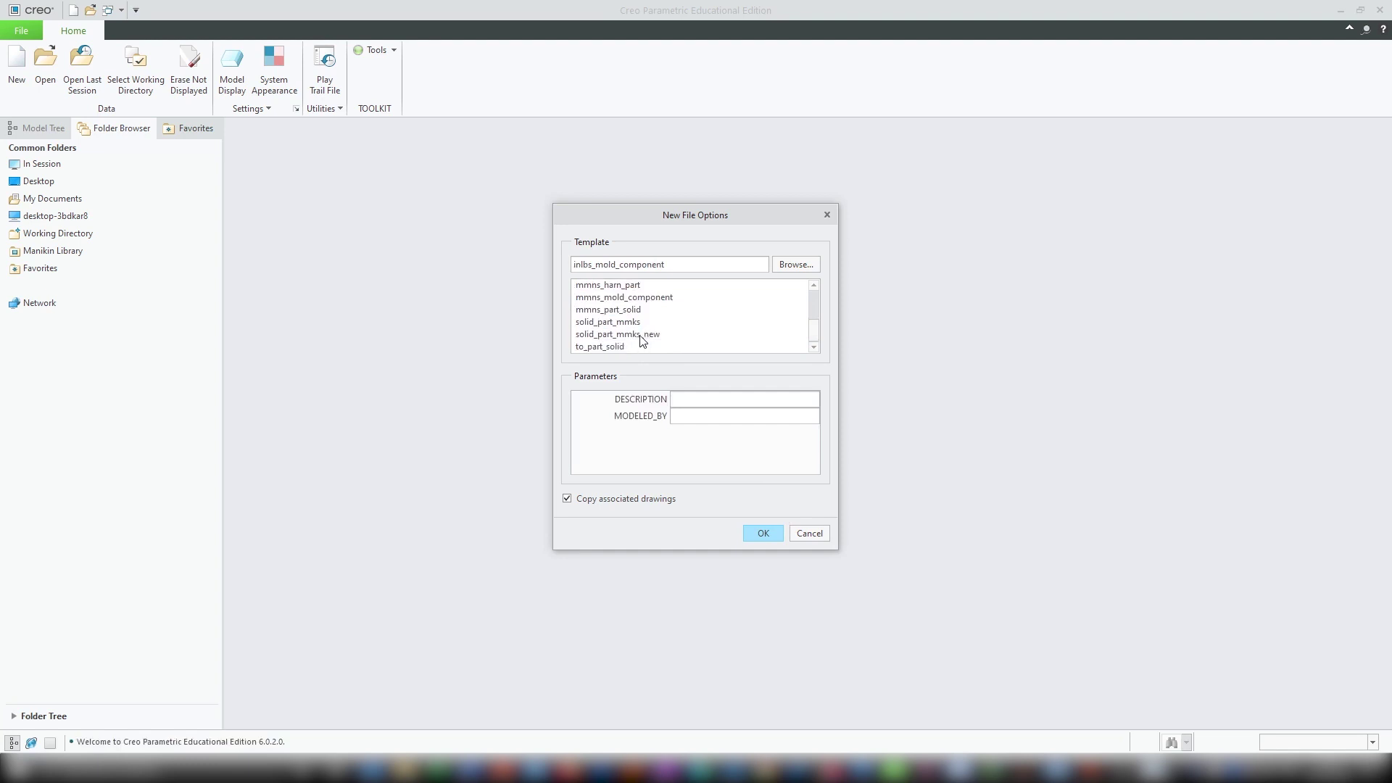
{"action": "left_click", "coordinate": [651, 334]}
{"action": "left_click", "coordinate": [765, 534]}
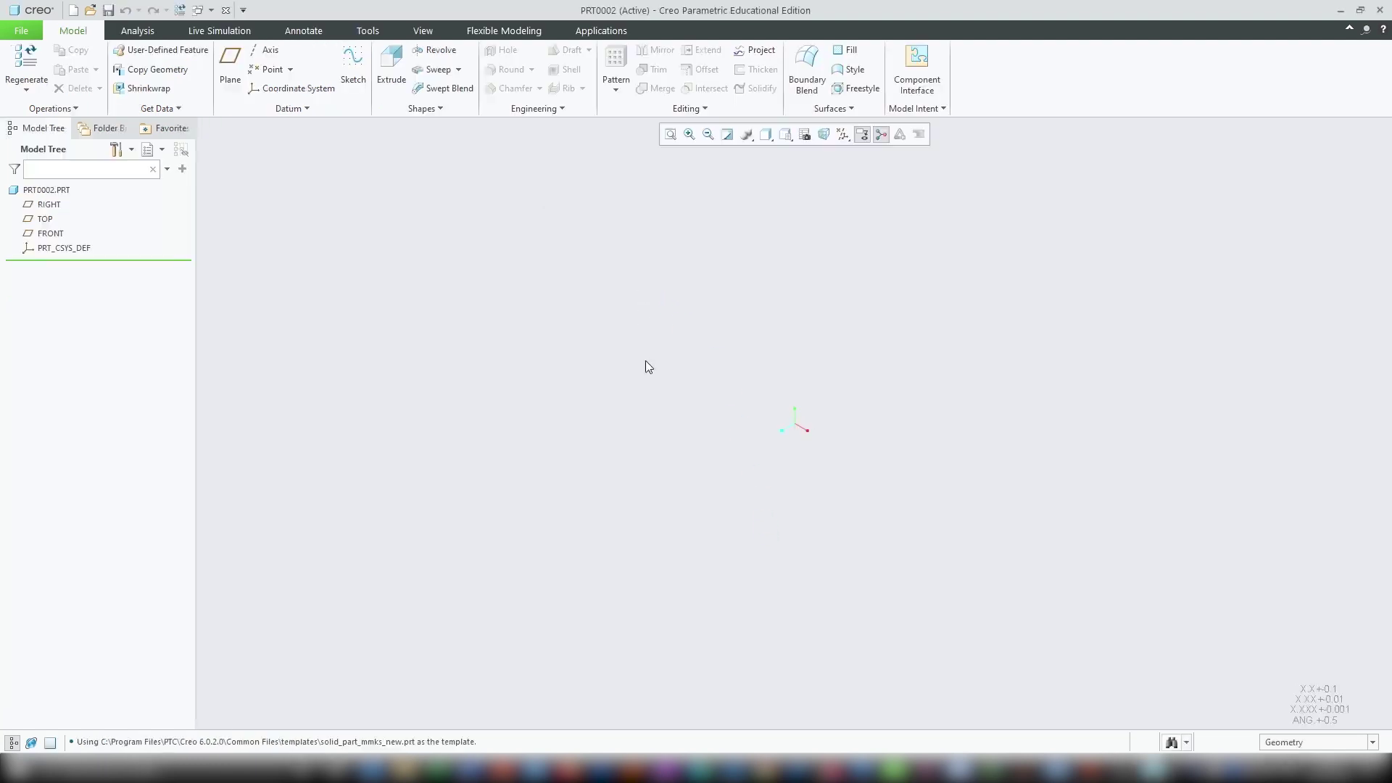
{"action": "left_click", "coordinate": [842, 134]}
{"action": "left_click", "coordinate": [849, 153]}
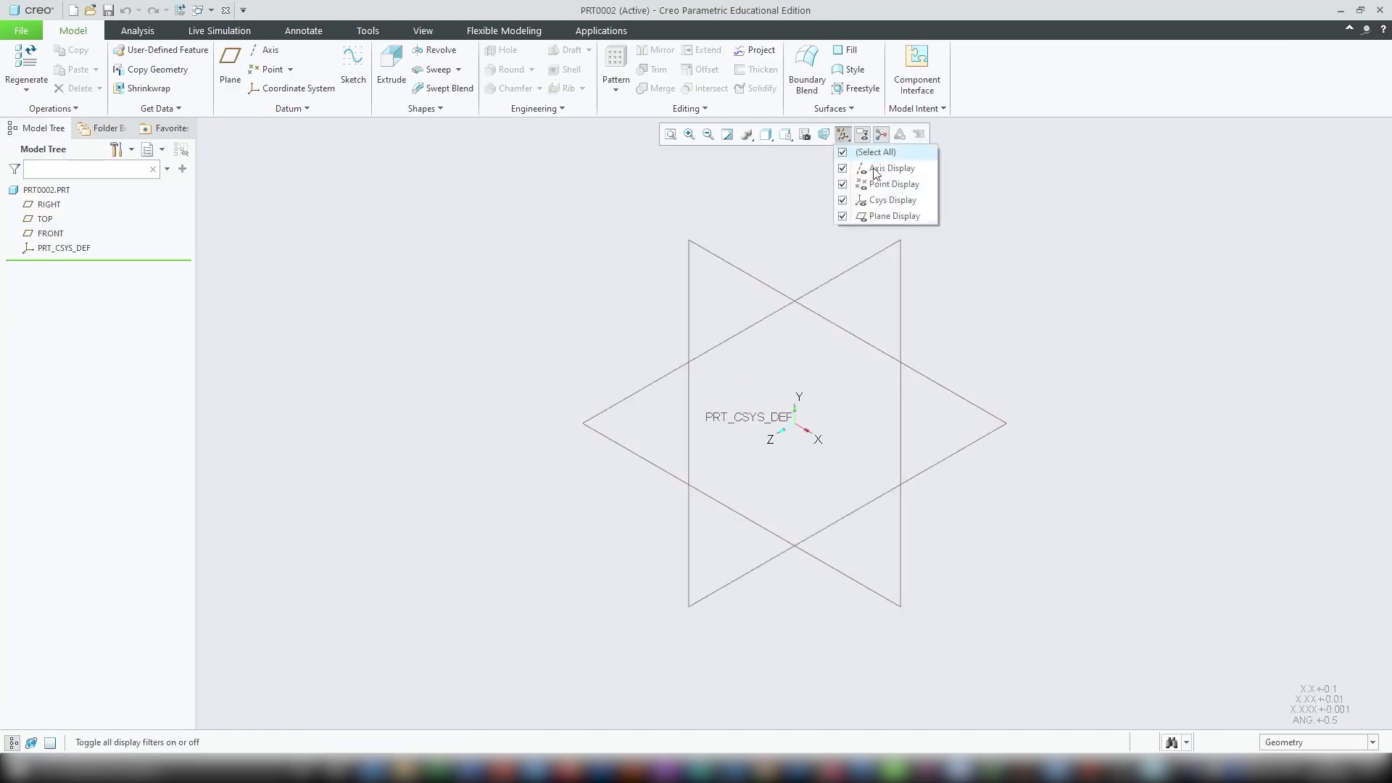
Begin an extrusion on the TOP plane and sketch a rectangle about 344 by 273 mm around the origin.
{"action": "left_click", "coordinate": [390, 81]}
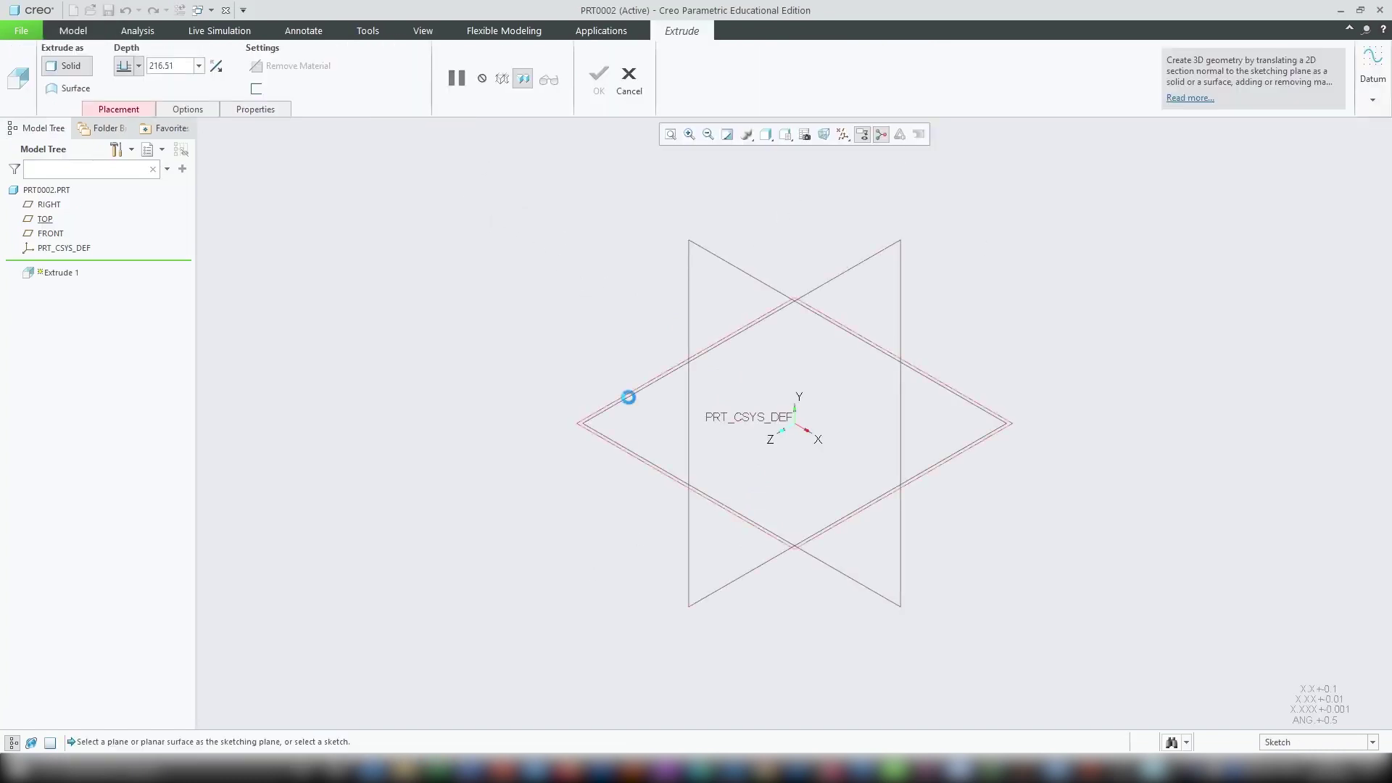
{"action": "left_click", "coordinate": [628, 395]}
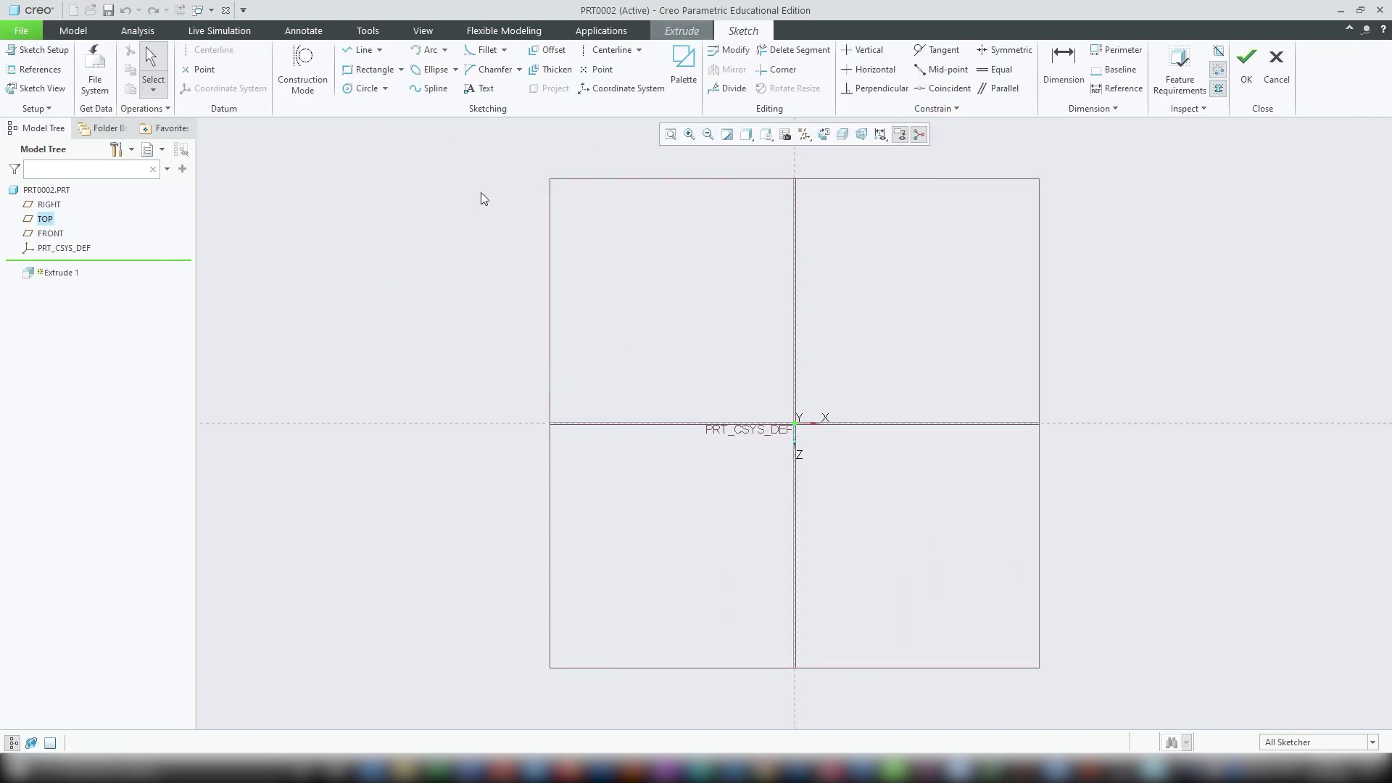
{"action": "left_click", "coordinate": [345, 70]}
{"action": "left_click", "coordinate": [615, 282]}
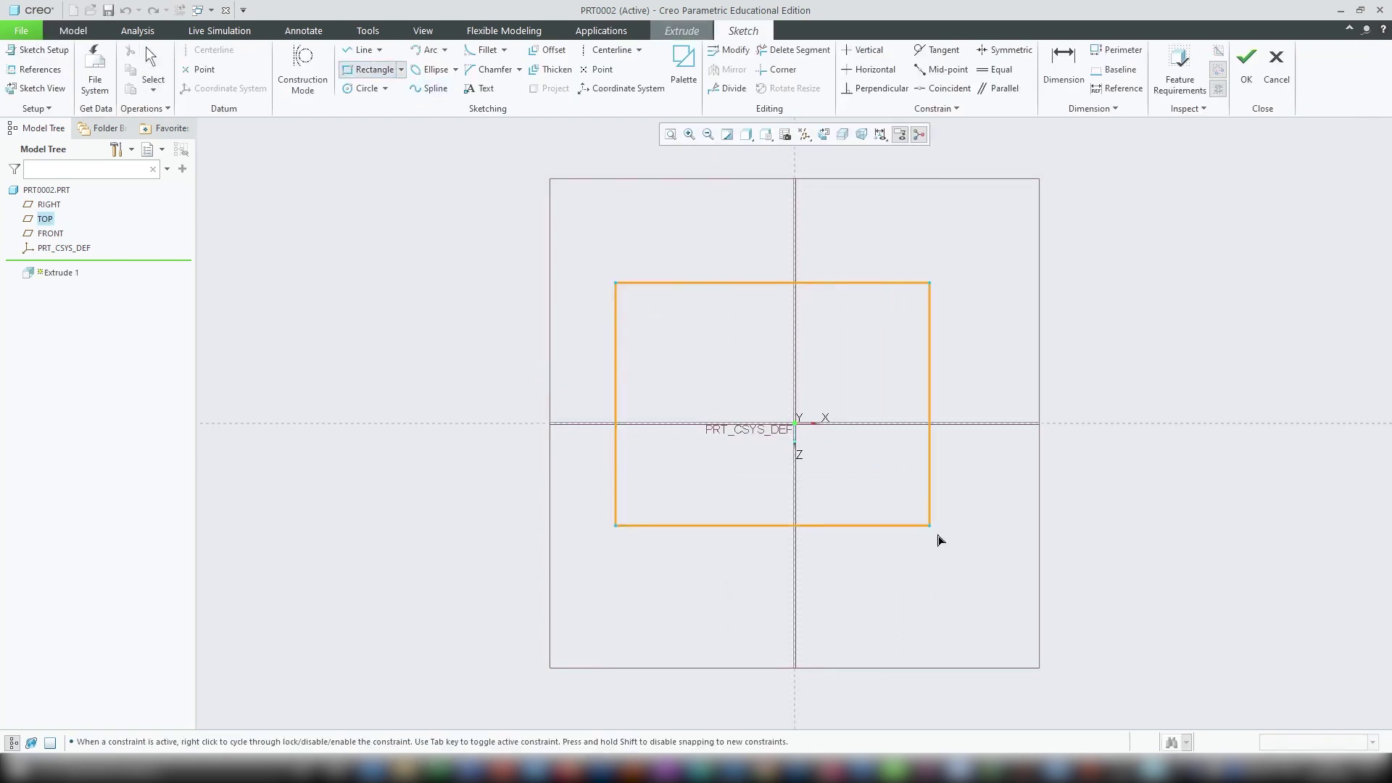
{"action": "left_click", "coordinate": [946, 545]}
{"action": "middle_click", "coordinate": [1192, 303]}
{"action": "left_click", "coordinate": [1192, 303]}
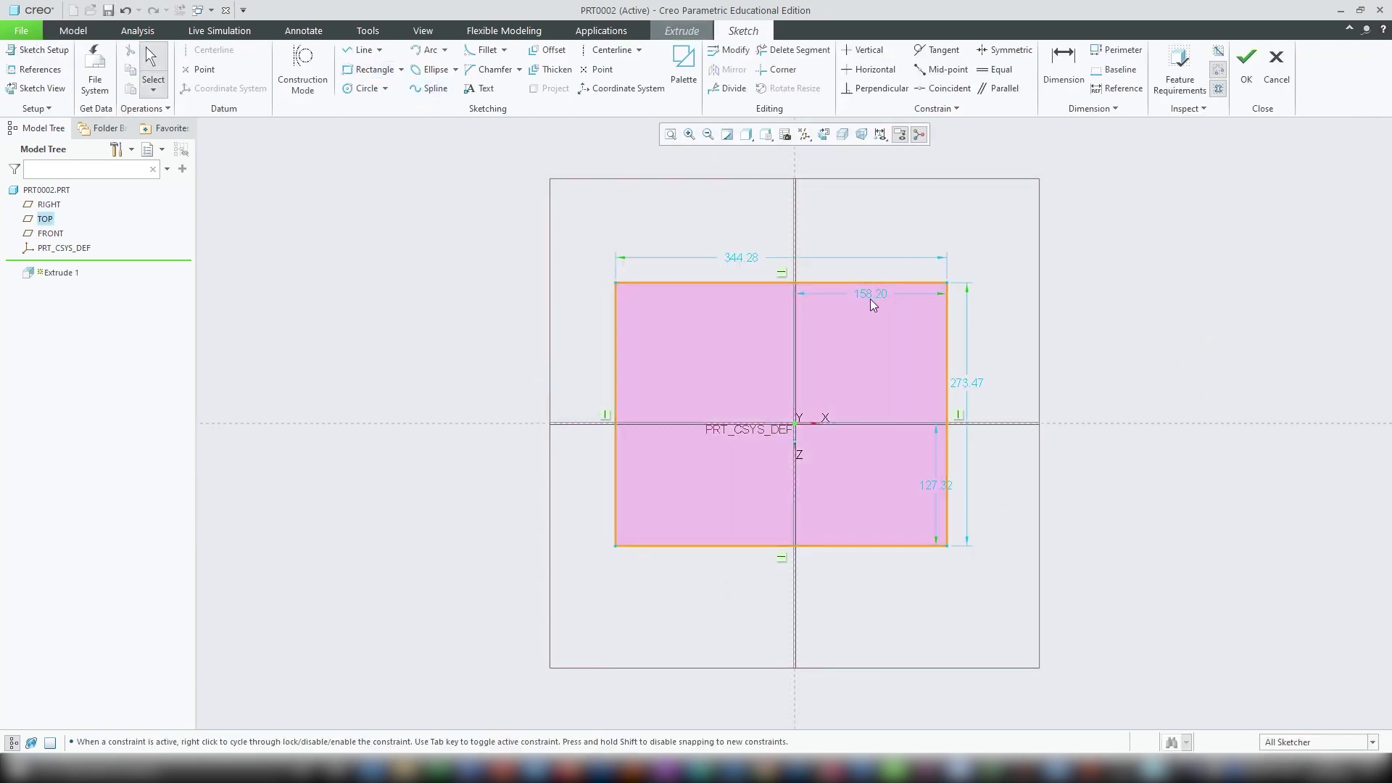
Set the rectangle's width to 500 mm and the distance from the vertical reference to its right edge to 250 mm.
{"action": "left_click", "coordinate": [755, 259]}
{"action": "type", "text": "500"}
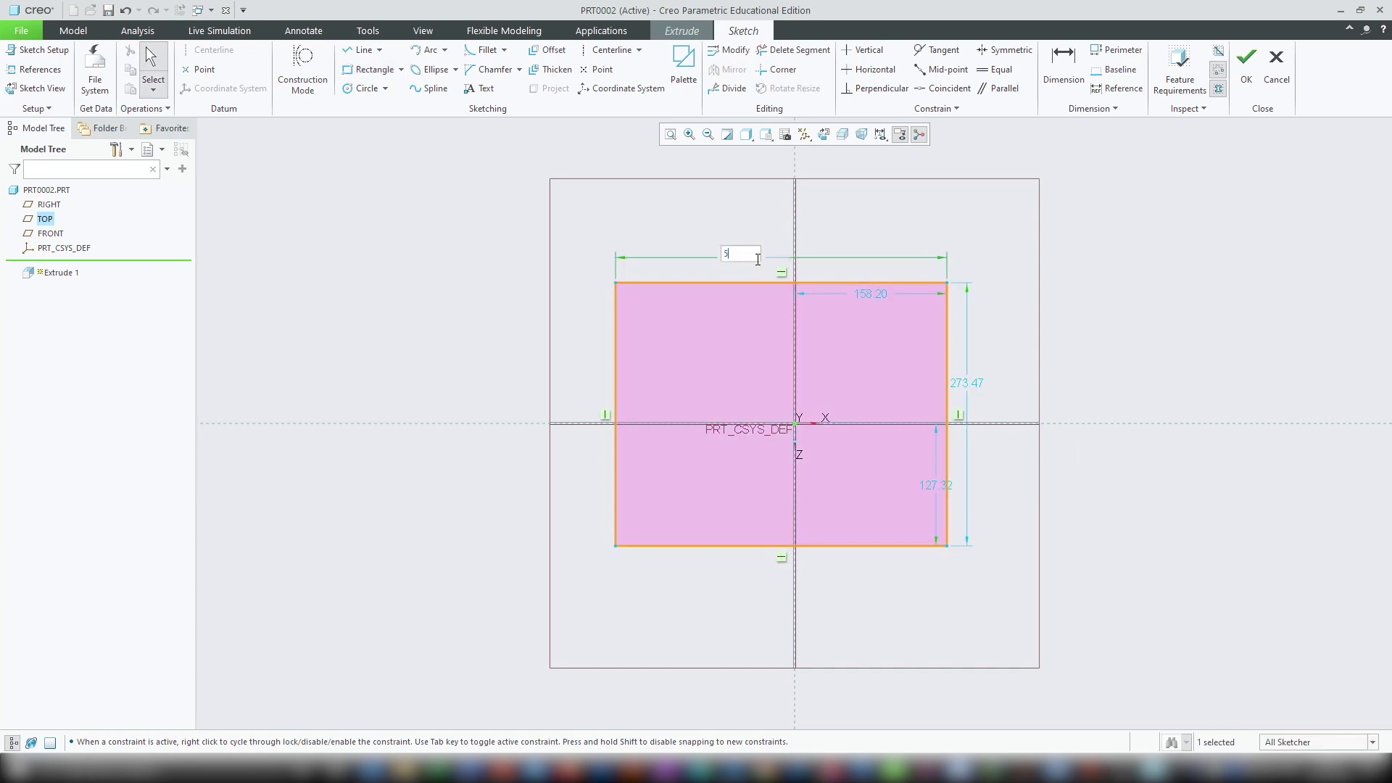
{"action": "key", "text": "Return"}
{"action": "double_click", "coordinate": [861, 299]}
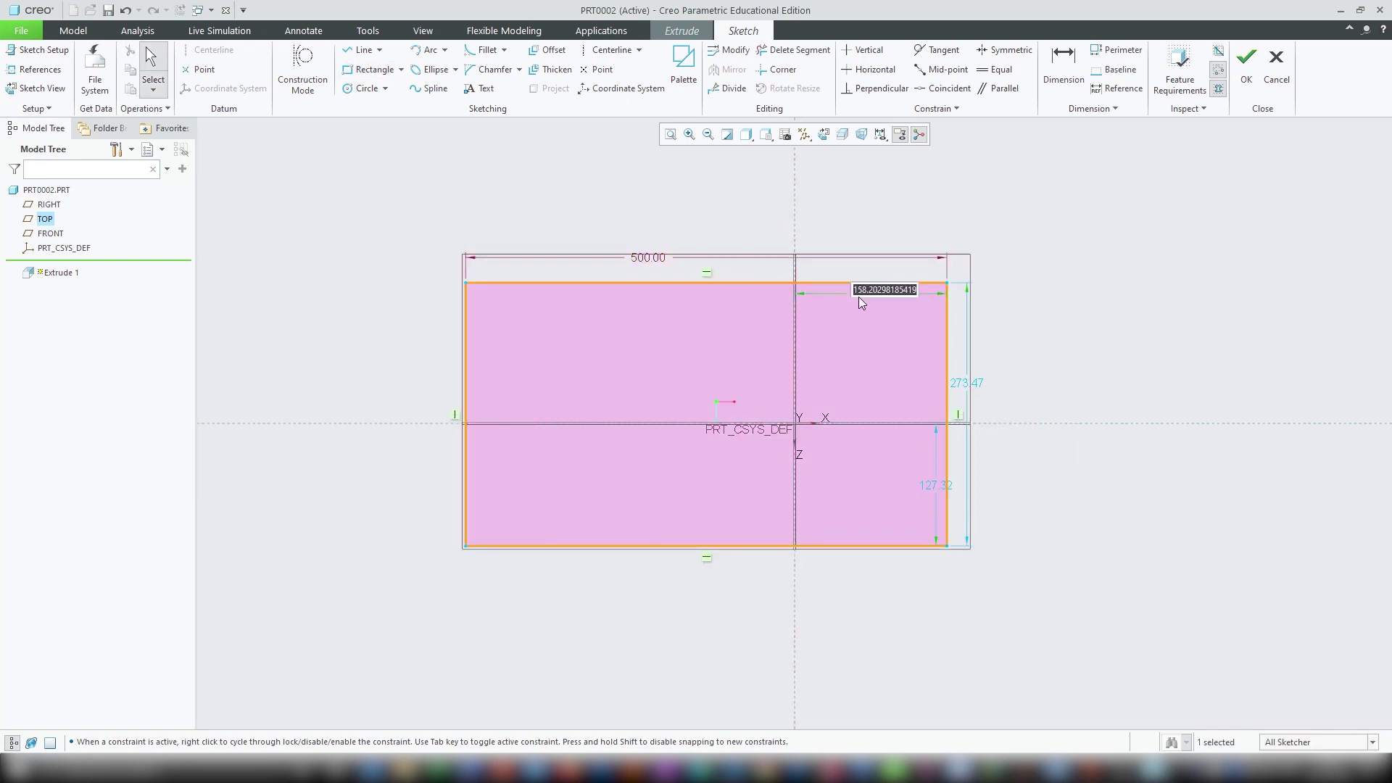
{"action": "type", "text": "24"}
{"action": "type", "text": "0"}
{"action": "key", "text": "Return"}
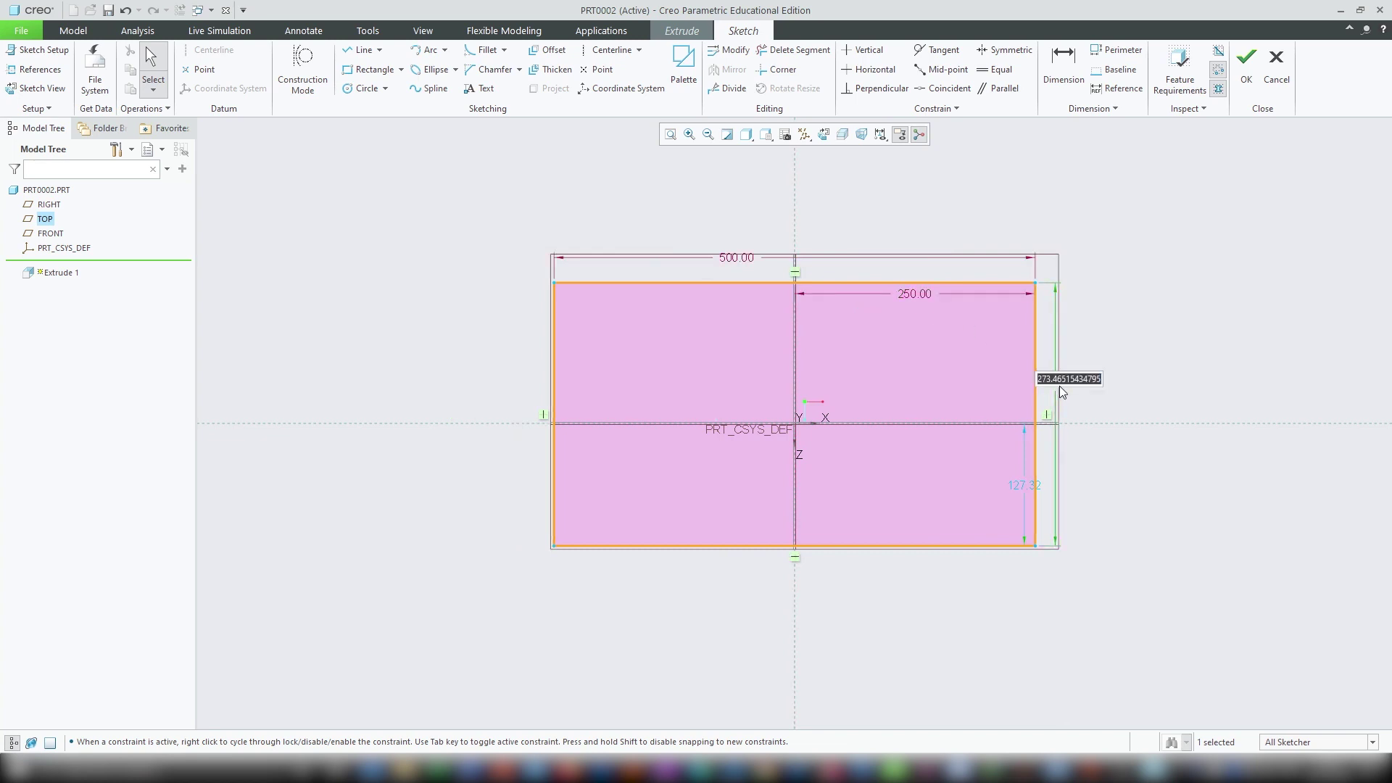
Set the rectangle's height to 300 mm and the distance from the horizontal reference to its lower edge to 150 mm.
{"action": "type", "text": "300"}
{"action": "key", "text": "Return"}
{"action": "double_click", "coordinate": [1032, 483]}
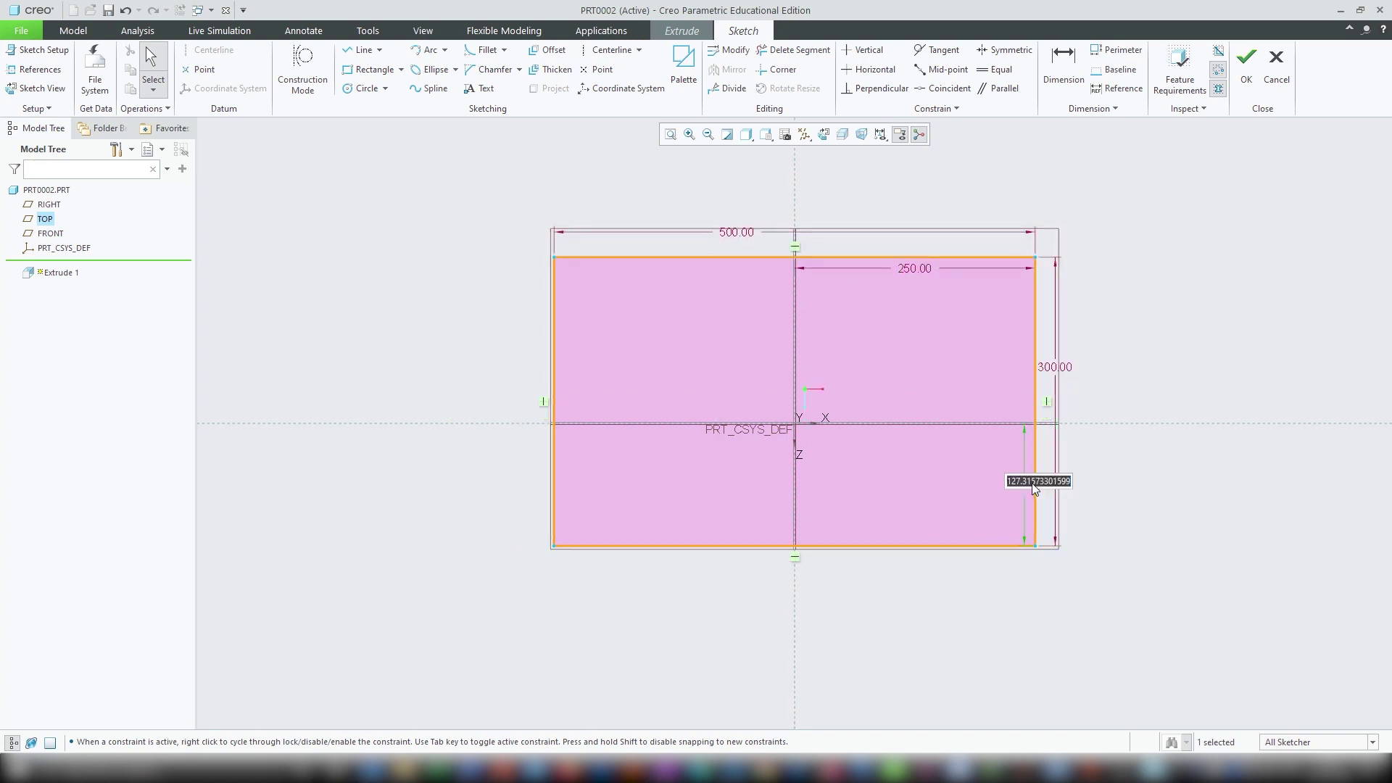
{"action": "type", "text": "150"}
{"action": "key", "text": "Return"}
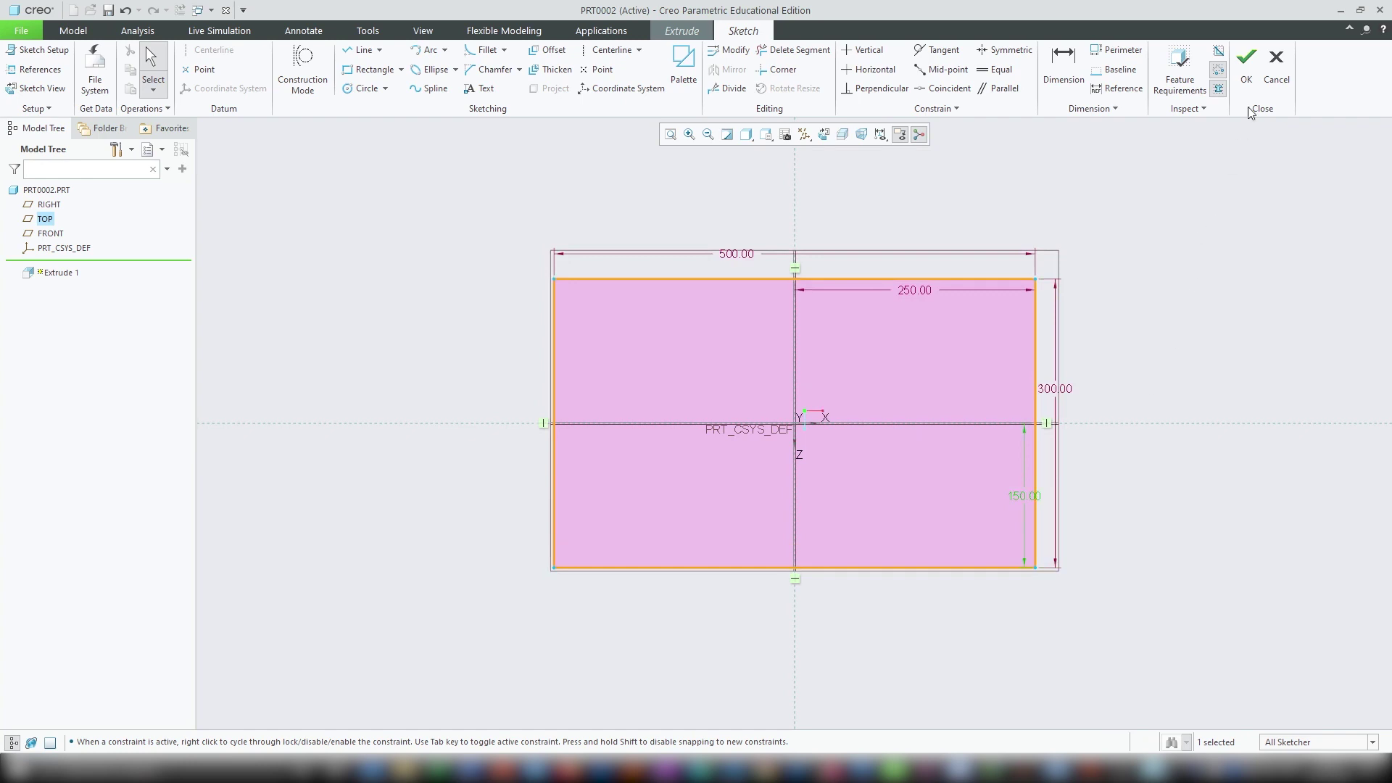
Finish the sketch and extrude it as a solid 15 mm thick, symmetric about the sketch plane.
{"action": "left_click", "coordinate": [1246, 62]}
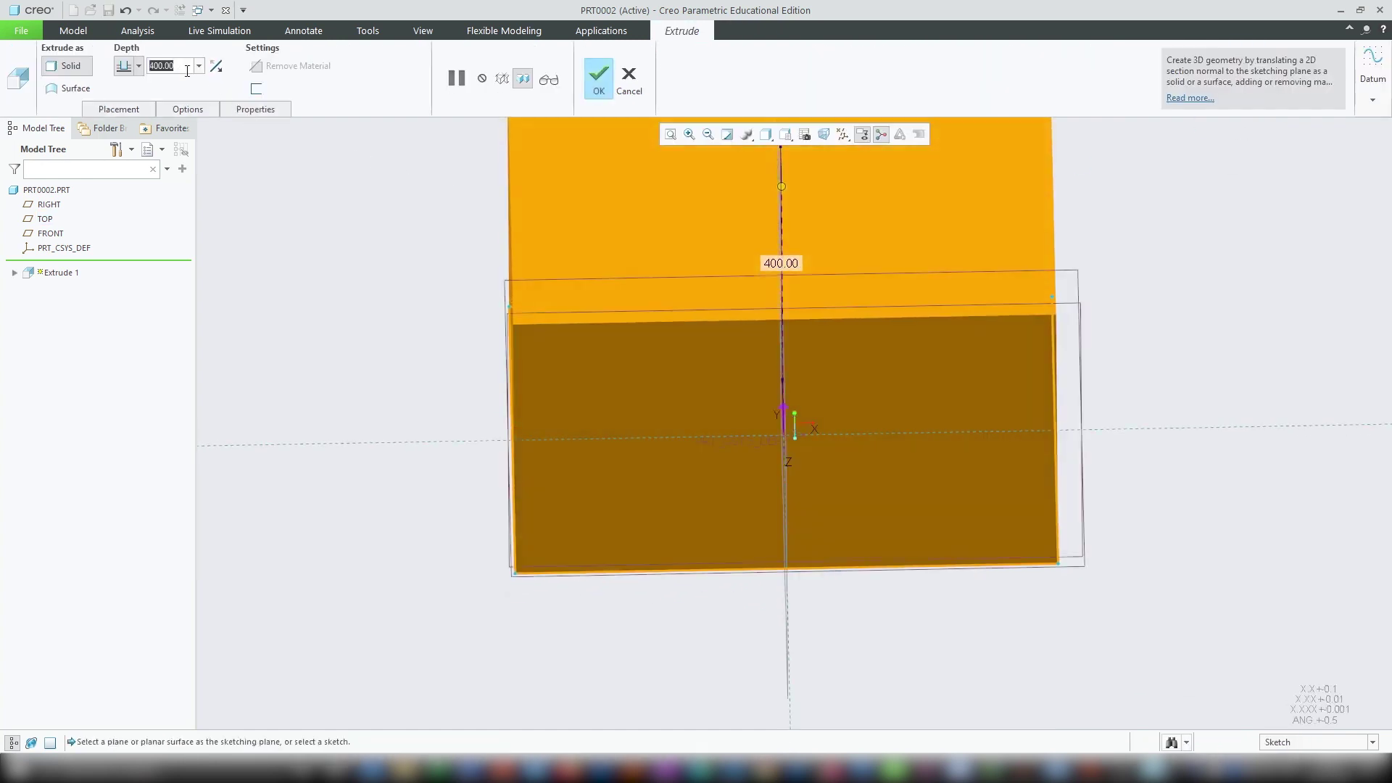
{"action": "type", "text": "15"}
{"action": "key", "text": "Return"}
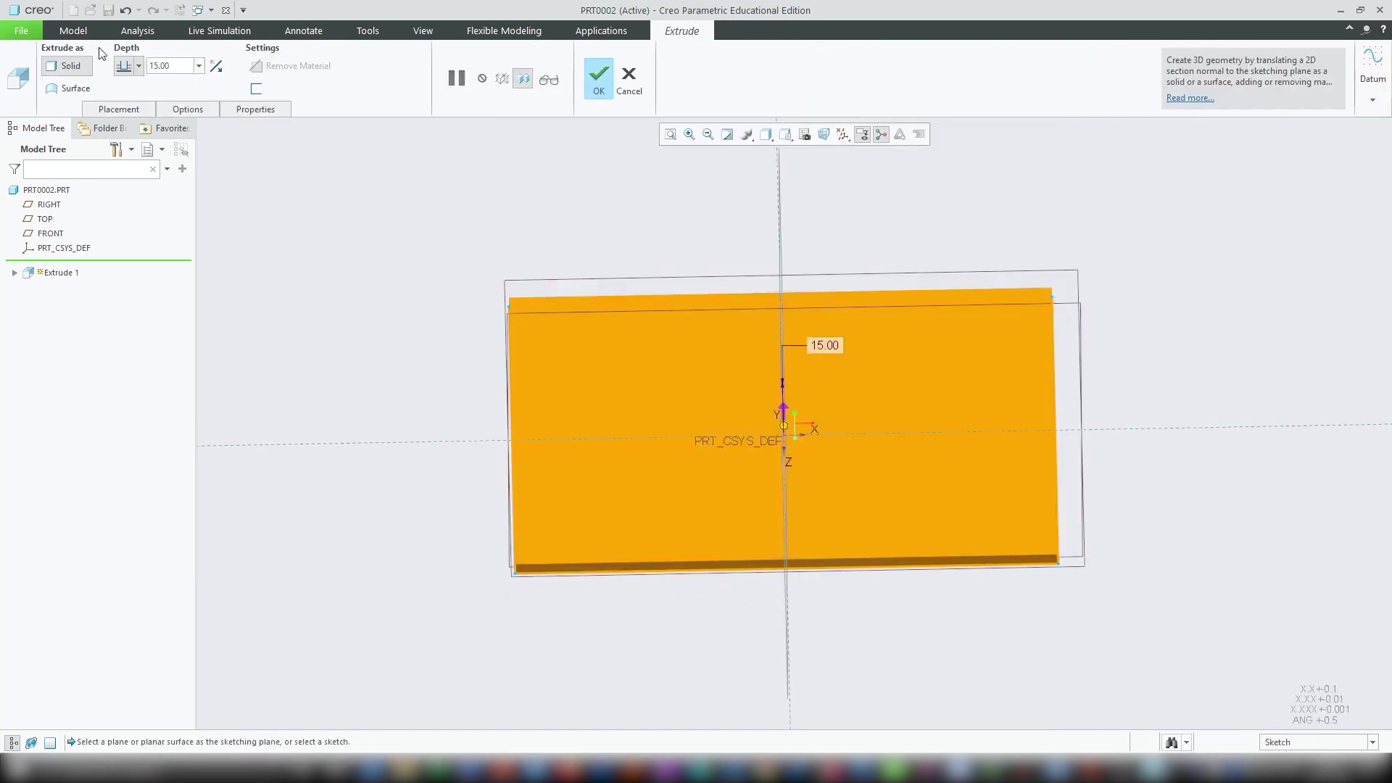
{"action": "left_click", "coordinate": [139, 66]}
{"action": "left_click", "coordinate": [123, 90]}
{"action": "middle_click", "coordinate": [575, 190]}
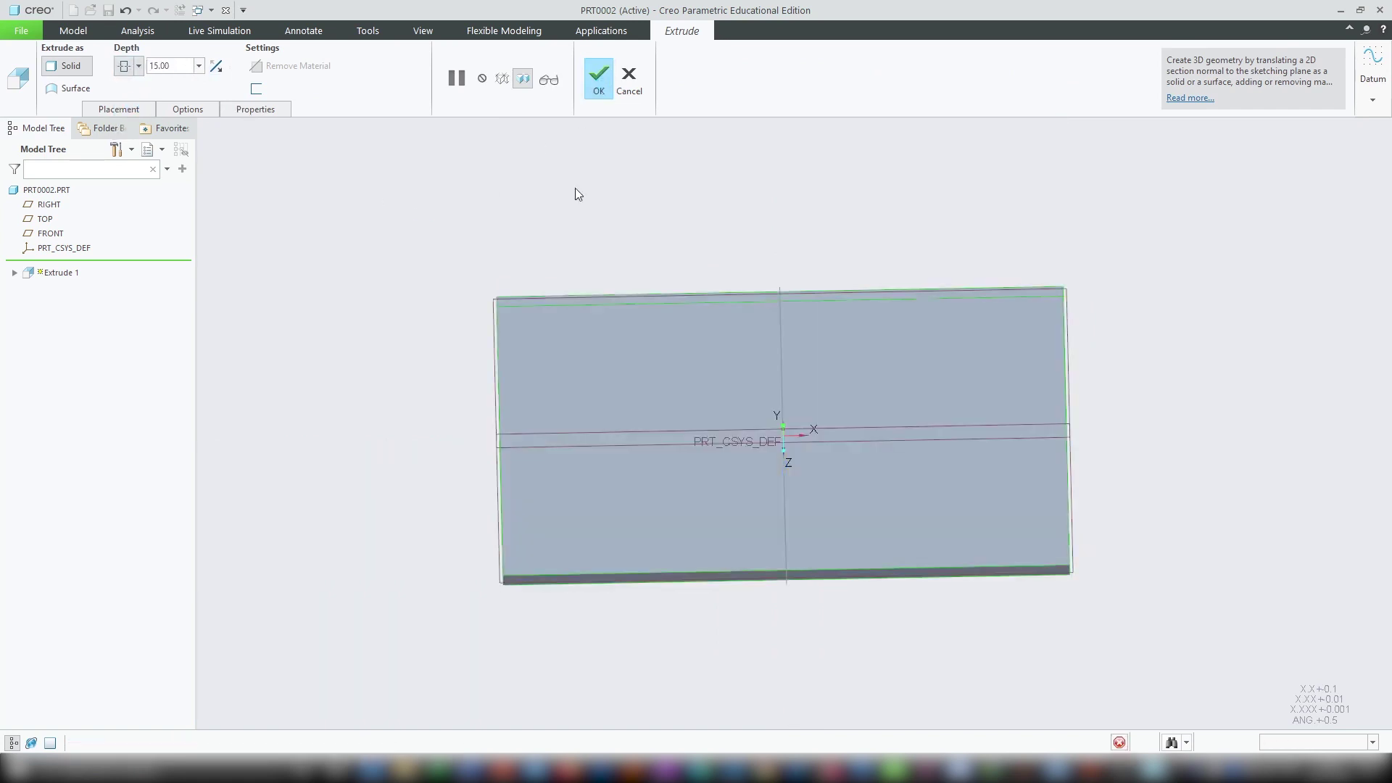
Place a simple hole on the plate's large upper face, with the RIGHT and FRONT planes as offset references.
{"action": "left_click", "coordinate": [507, 49]}
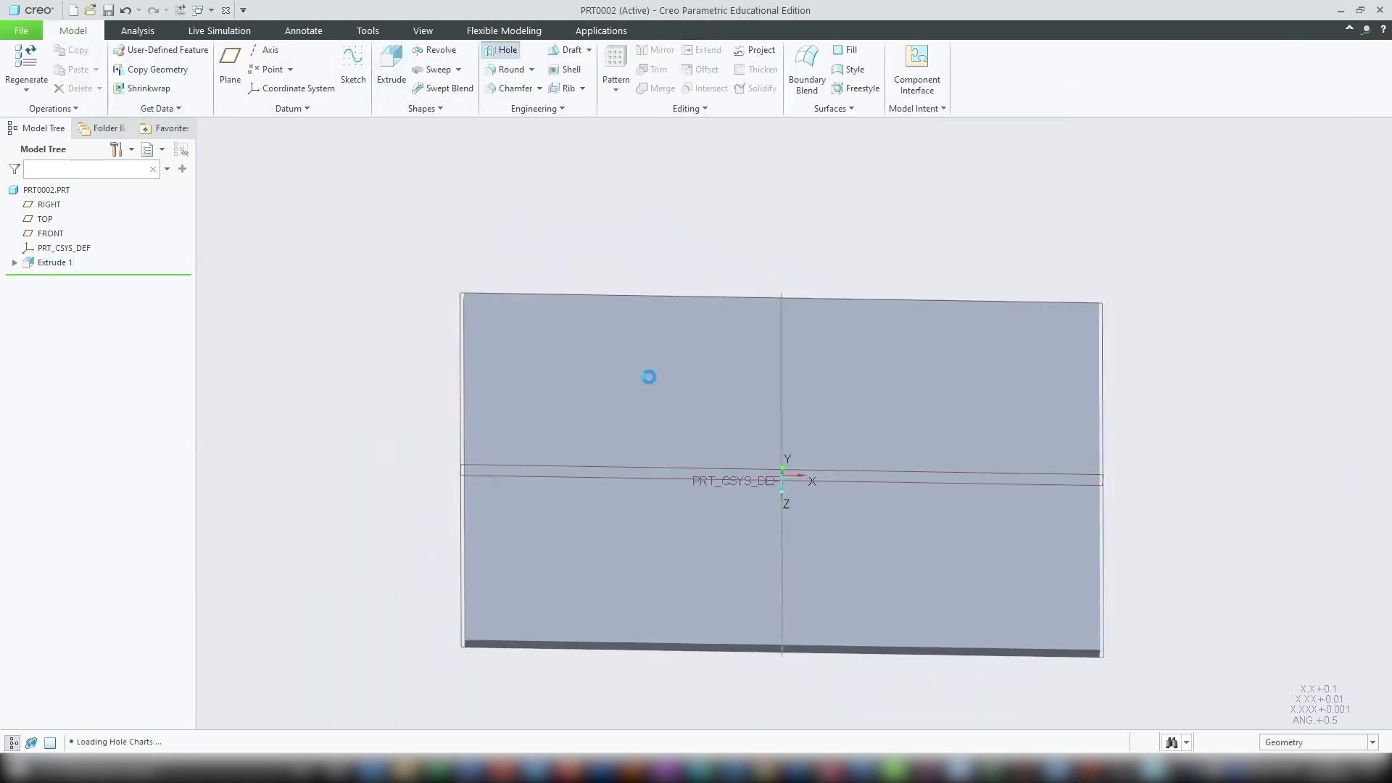
{"action": "left_click", "coordinate": [637, 465]}
{"action": "right_click", "coordinate": [518, 236]}
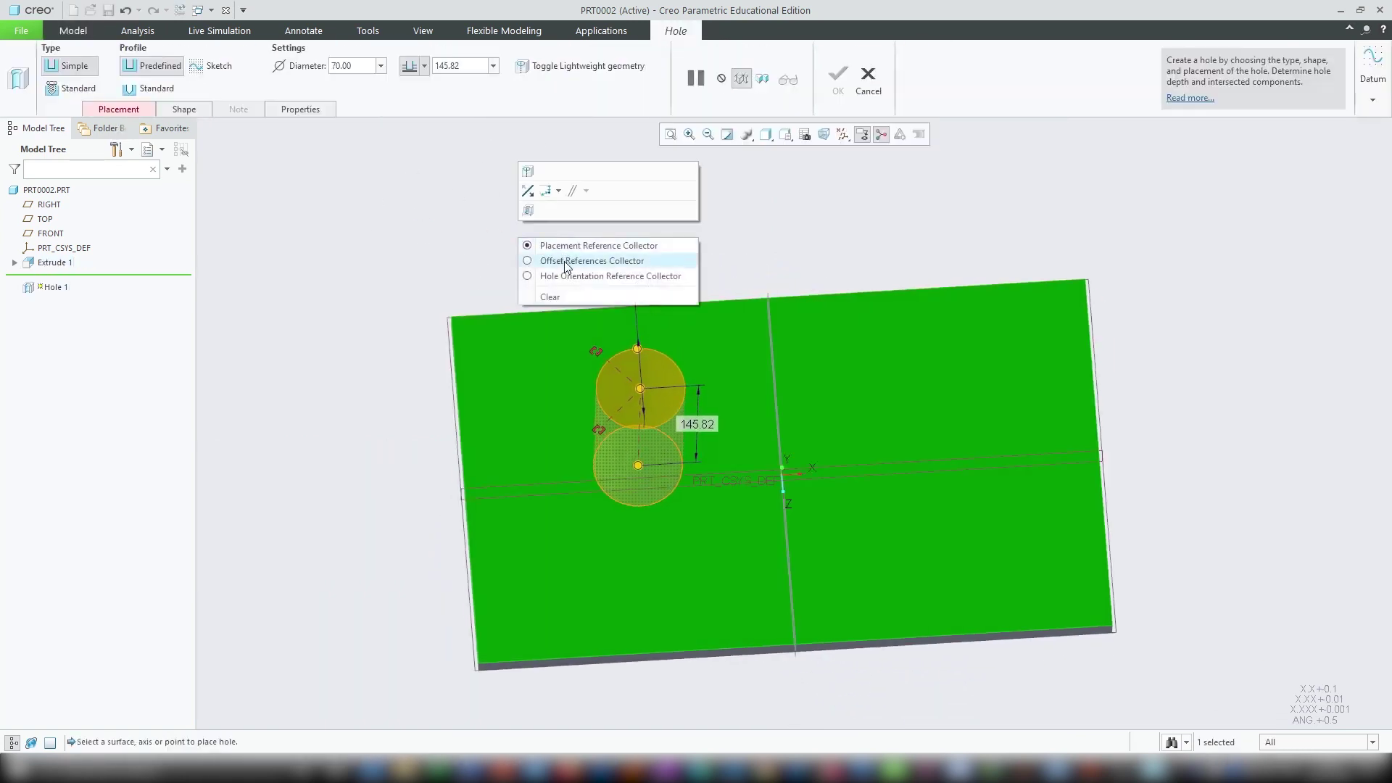
{"action": "left_click", "coordinate": [566, 258]}
{"action": "middle_click_drag", "start_coordinate": [566, 258], "coordinate": [754, 328]}
{"action": "left_click", "coordinate": [752, 370]}
{"action": "left_click", "coordinate": [747, 444], "text": "ctrl"}
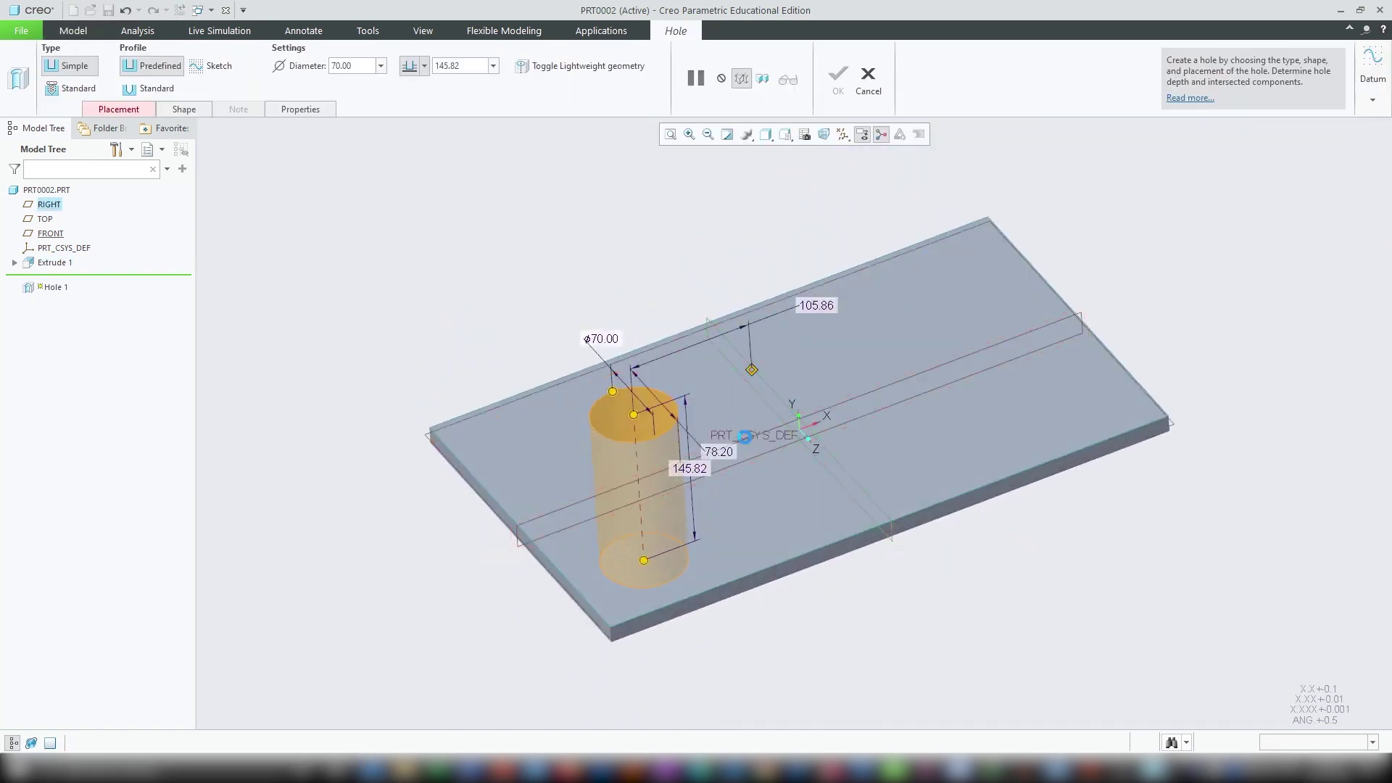
Set the hole's diameter to 30 mm.
{"action": "double_click", "coordinate": [625, 352]}
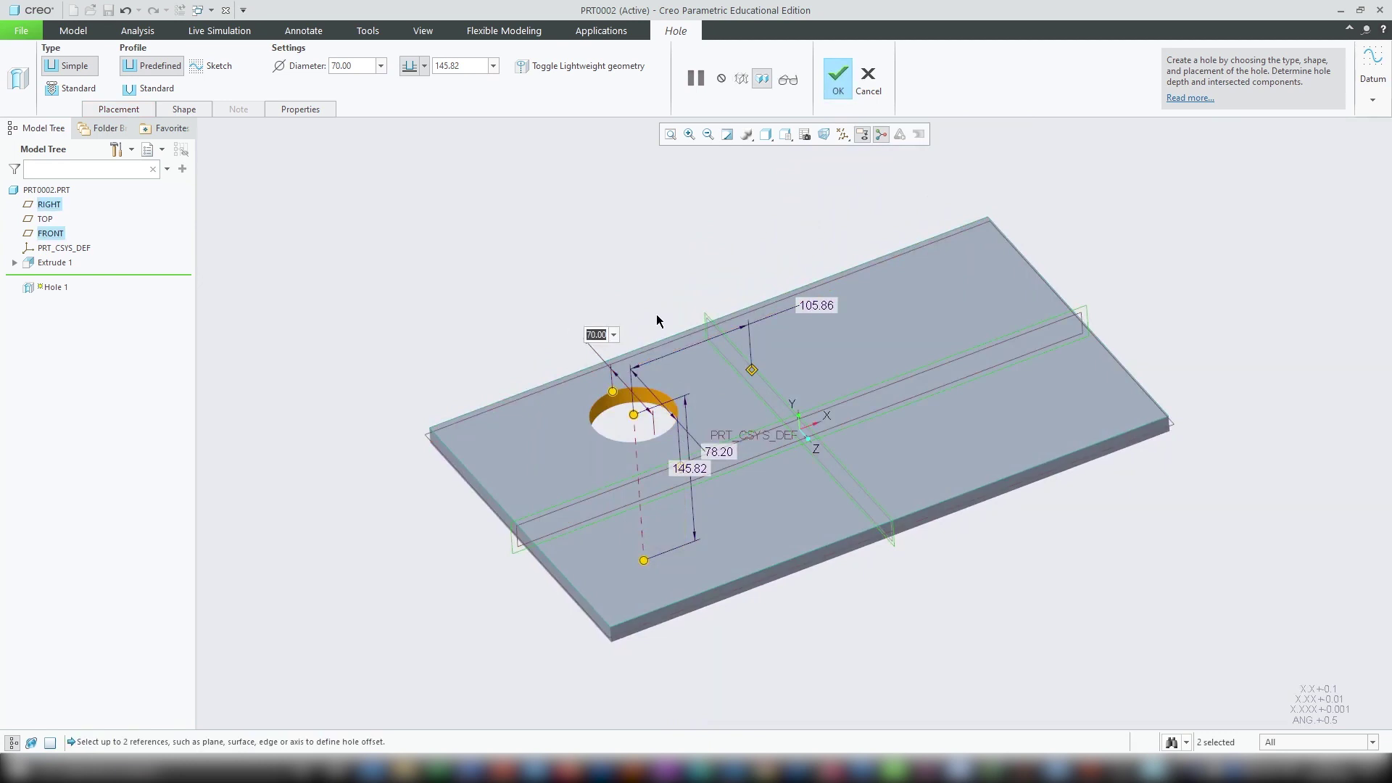
{"action": "type", "text": "30"}
{"action": "key", "text": "Return"}
Set the hole's offsets to 150 mm from the RIGHT plane and 100 mm from the FRONT plane, and complete the hole.
{"action": "middle_click_drag", "start_coordinate": [655, 314], "coordinate": [746, 289]}
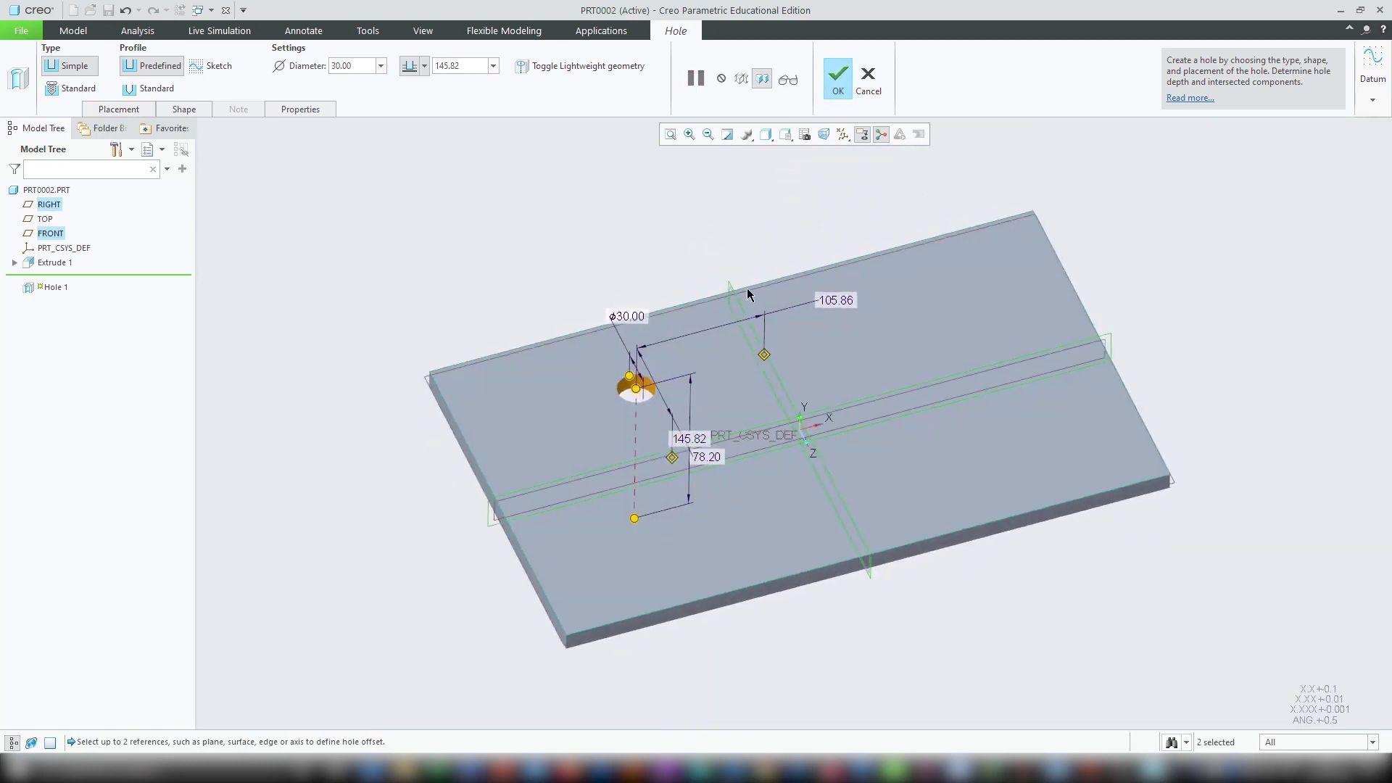
{"action": "double_click", "coordinate": [833, 300]}
{"action": "type", "text": "150"}
{"action": "key", "text": "Return"}
{"action": "middle_click_drag", "start_coordinate": [828, 303], "coordinate": [768, 346]}
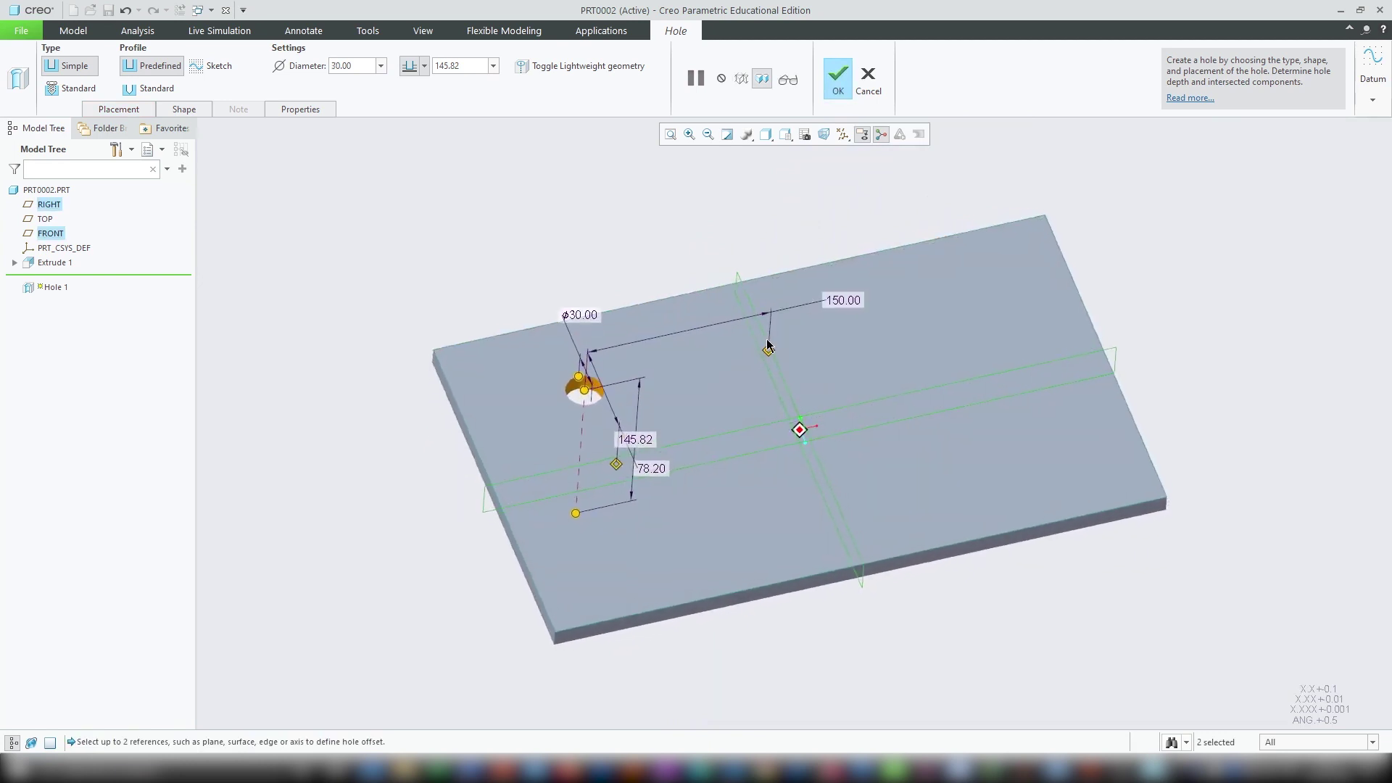
{"action": "middle_click_drag", "start_coordinate": [653, 445], "coordinate": [694, 484]}
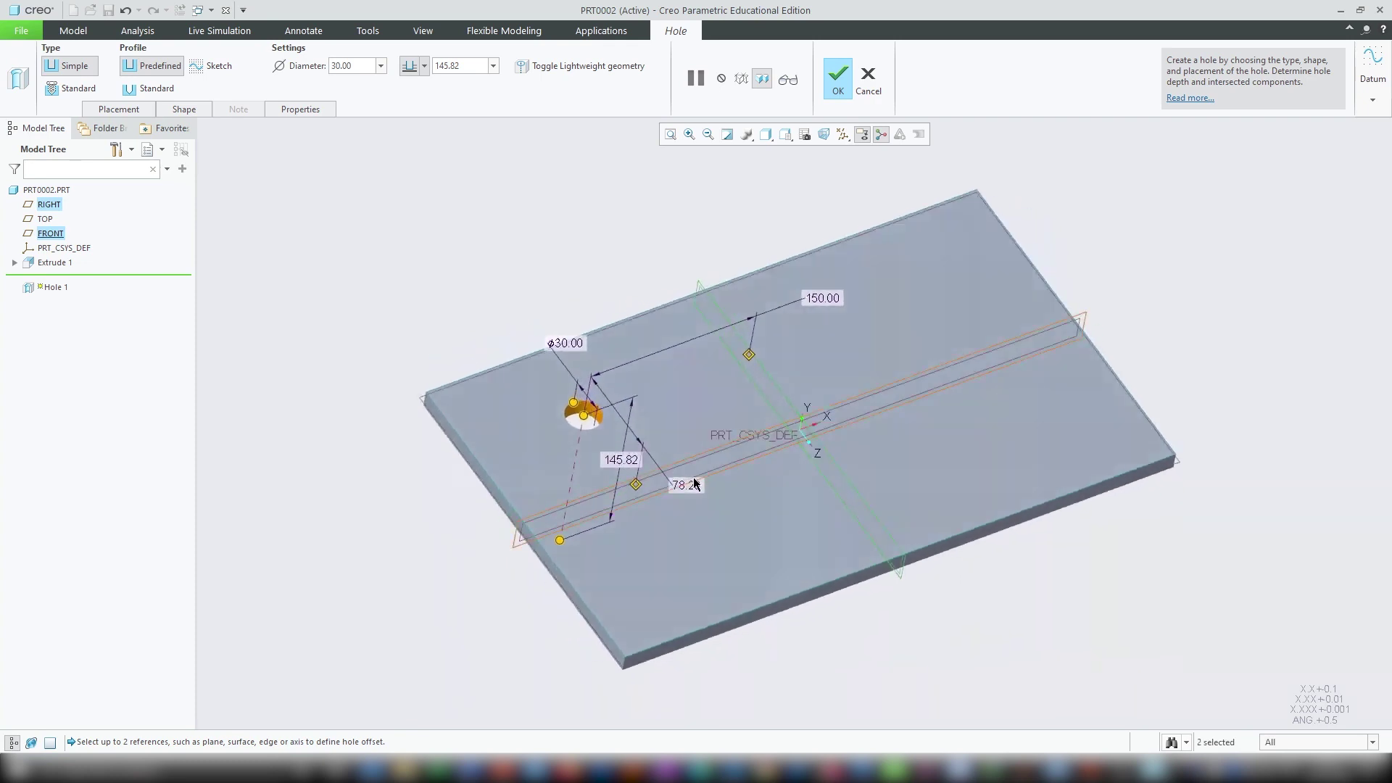
{"action": "double_click", "coordinate": [694, 483]}
{"action": "type", "text": "100"}
{"action": "key", "text": "Return"}
{"action": "middle_click_drag", "start_coordinate": [802, 425], "coordinate": [812, 464]}
{"action": "left_click", "coordinate": [838, 79]}
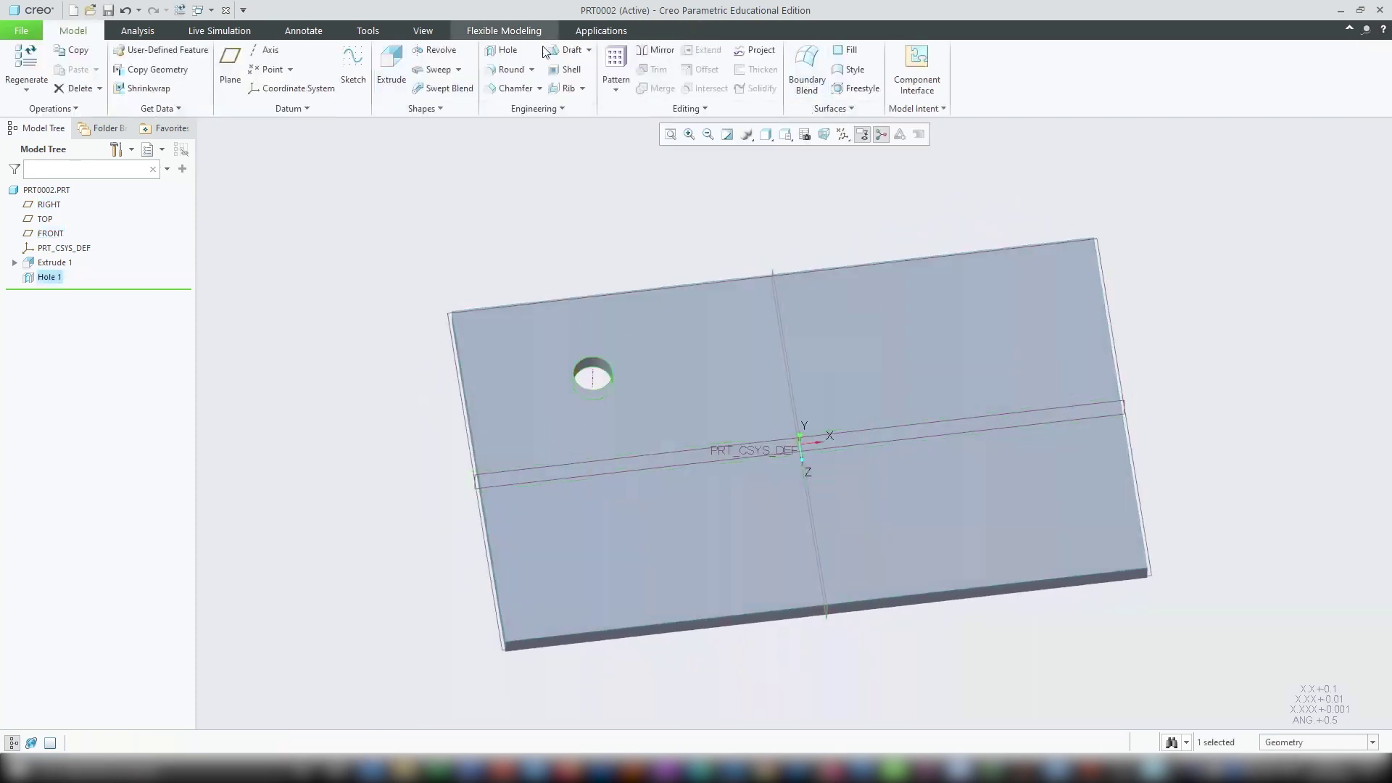
Mirror the hole about the RIGHT plane.
{"action": "left_click", "coordinate": [656, 50]}
{"action": "left_click", "coordinate": [775, 282]}
{"action": "middle_click", "coordinate": [675, 184]}
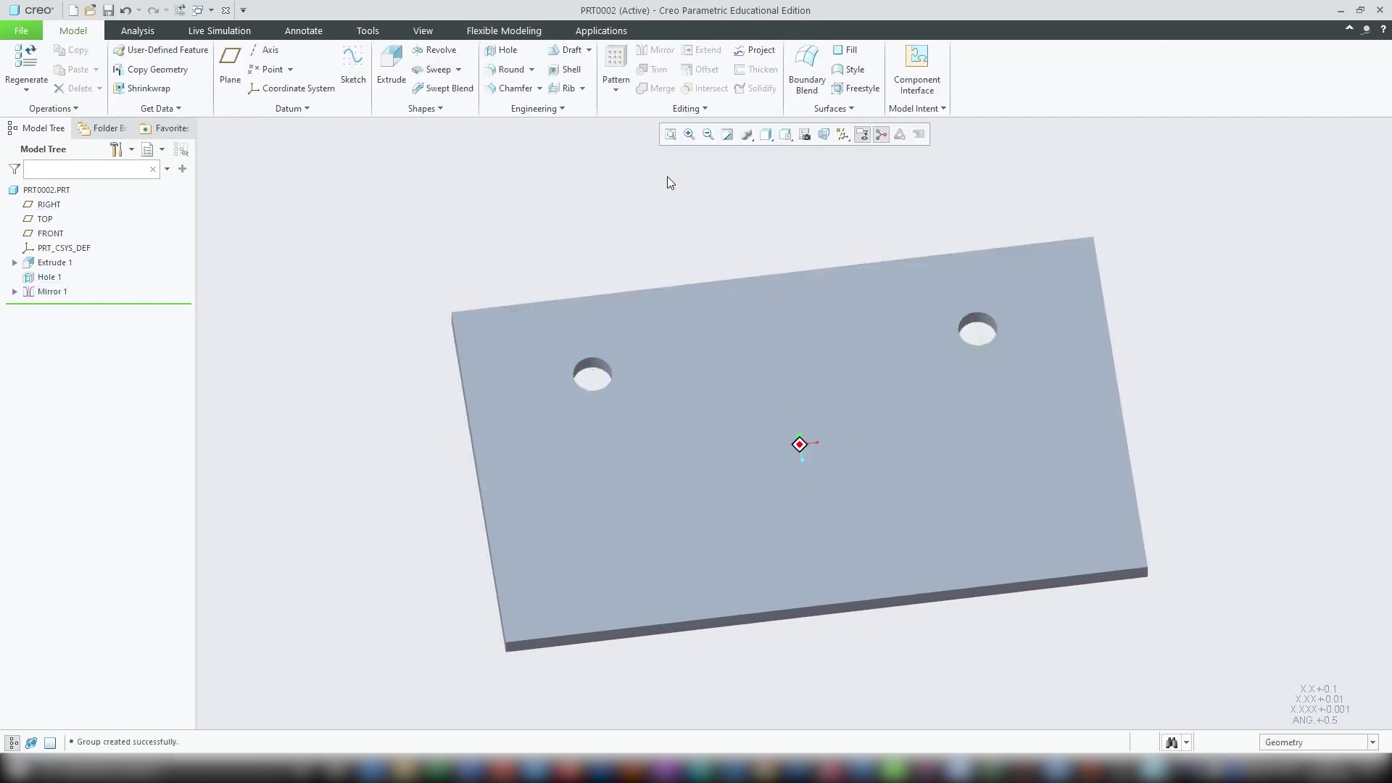
Mirror the original hole and its mirrored copy about the FRONT plane.
{"action": "left_click", "coordinate": [56, 292]}
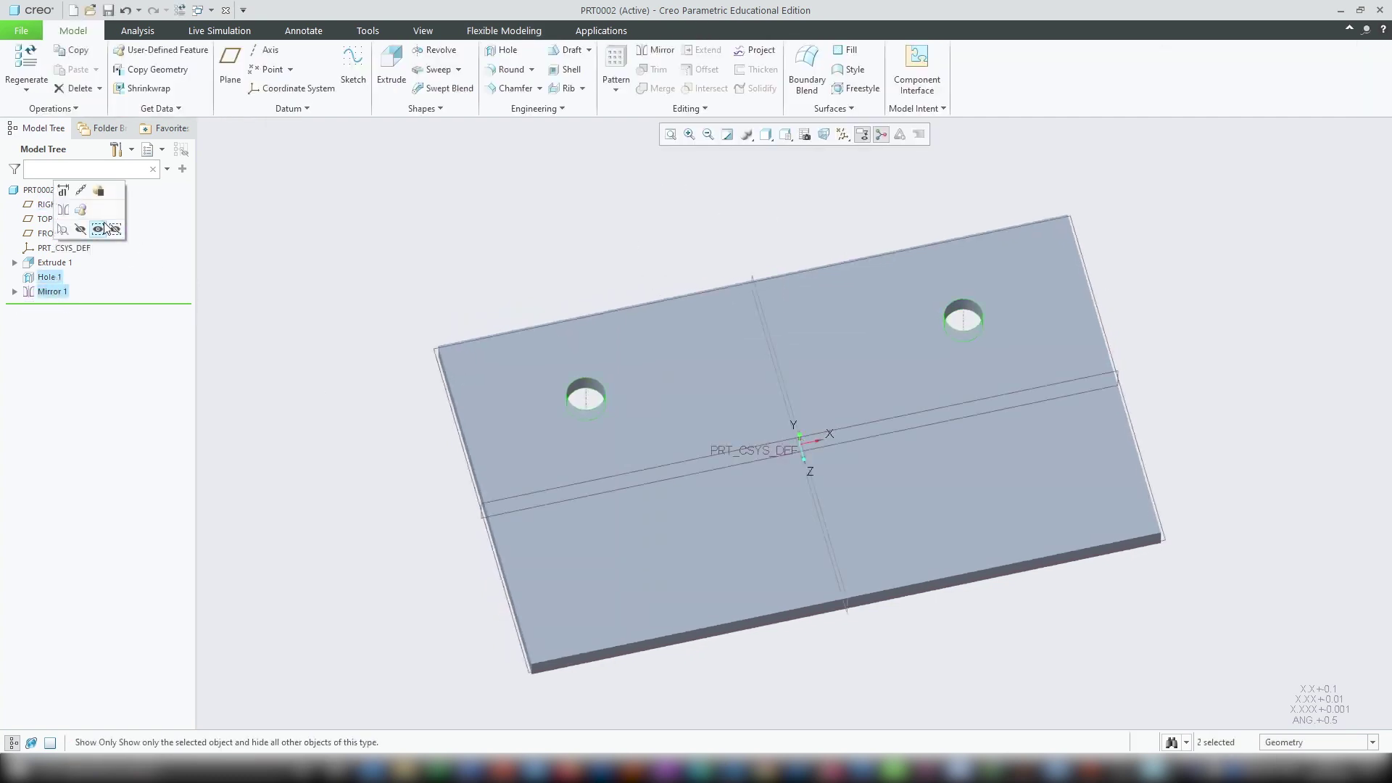
{"action": "left_click", "coordinate": [79, 221]}
{"action": "left_click", "coordinate": [990, 395]}
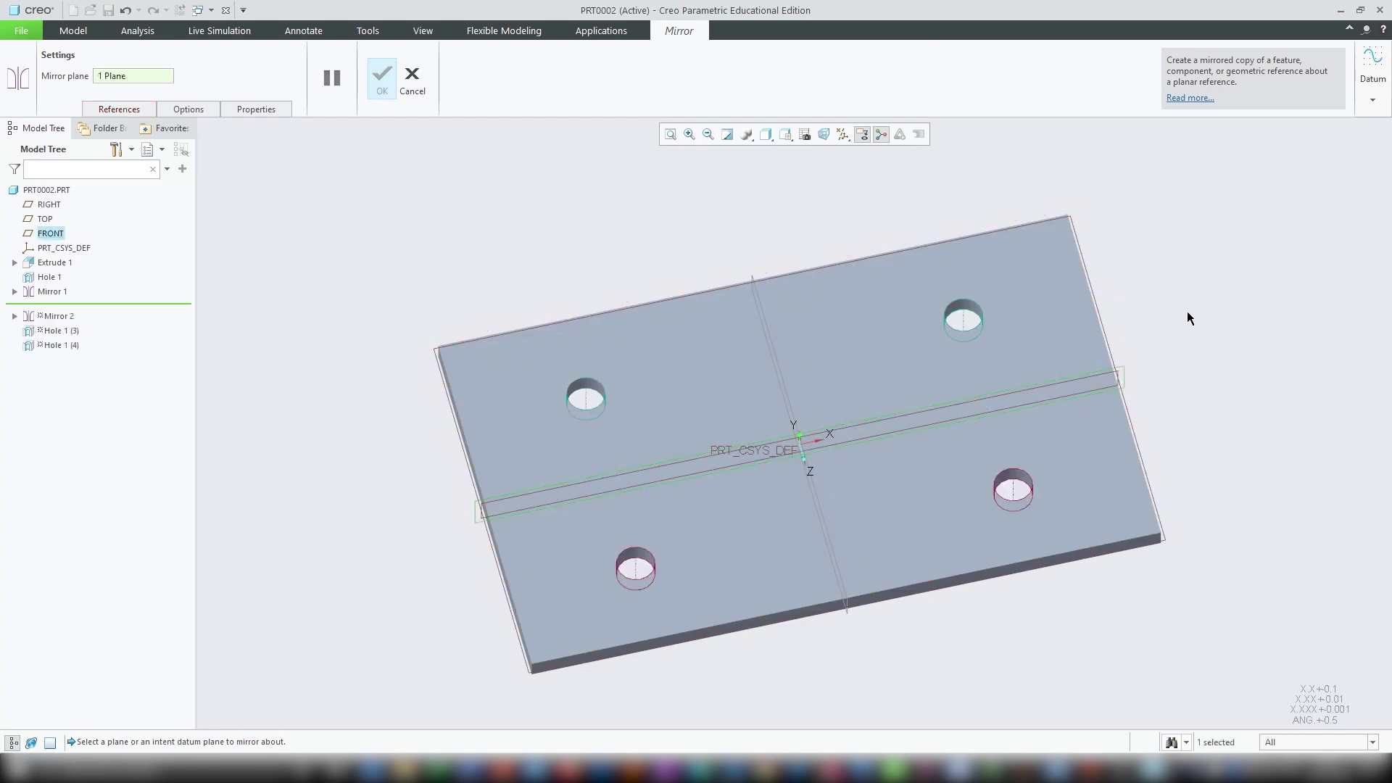
{"action": "middle_click", "coordinate": [1196, 306]}
{"action": "key", "text": "ctrl+d"}
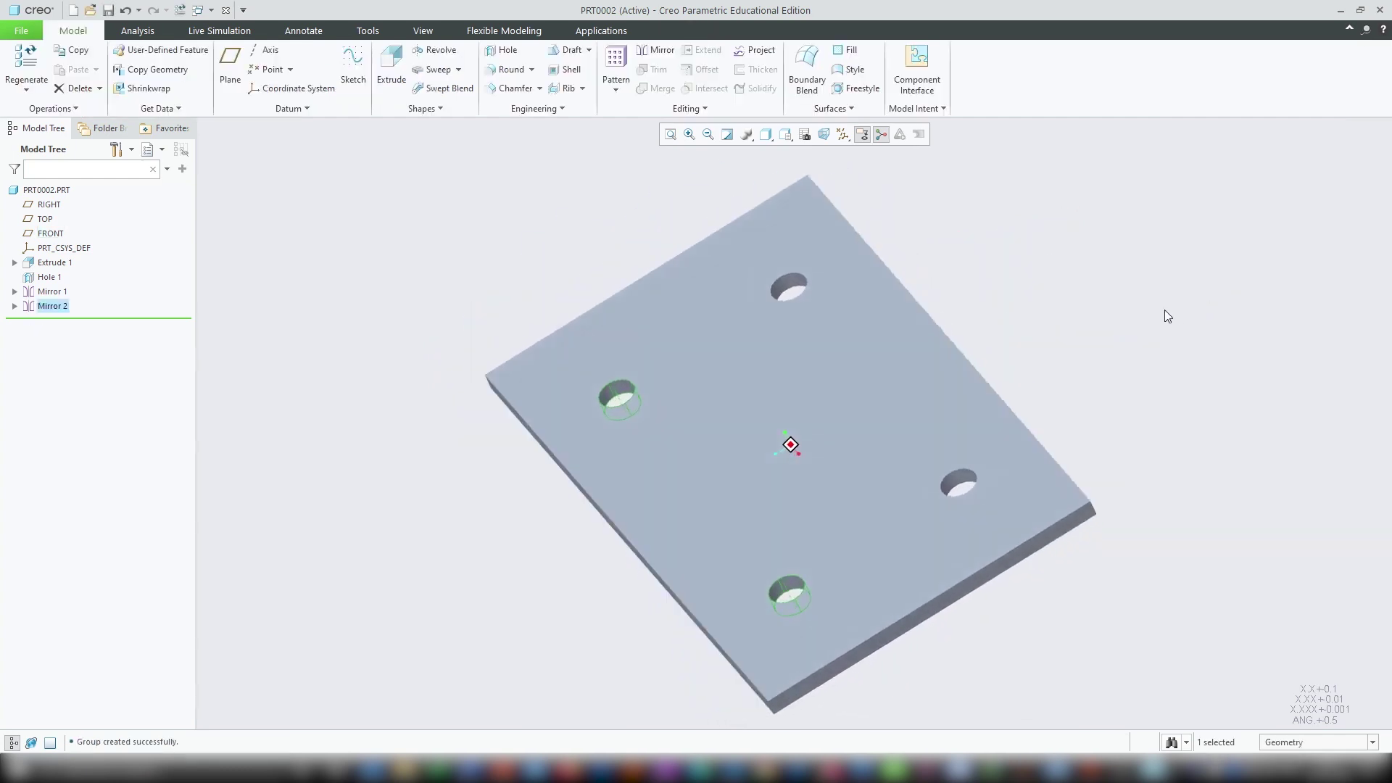
Start an edge chamfer on the outer edges around one large face of the plate and set its D x D distance to 2 mm.
{"action": "left_click", "coordinate": [501, 88]}
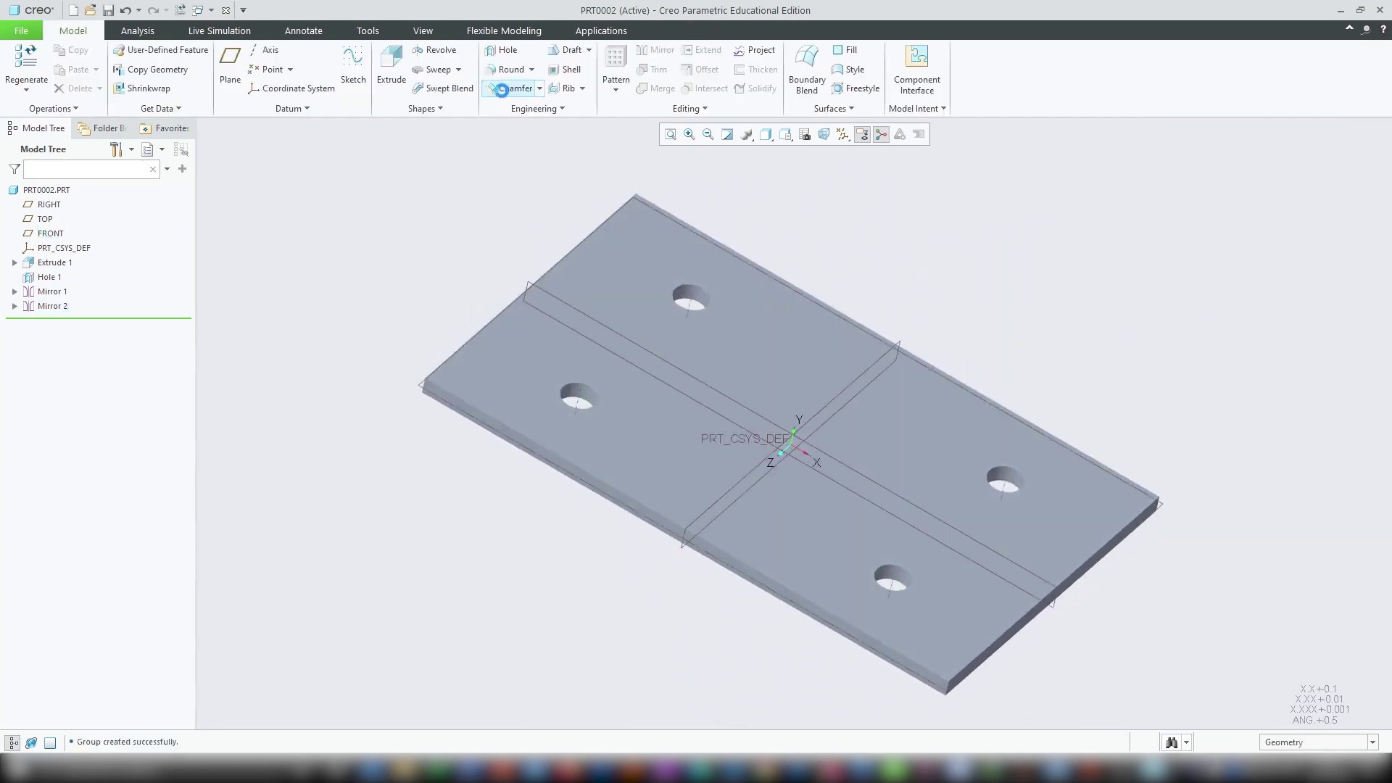
{"action": "left_click", "coordinate": [462, 401]}
{"action": "middle_click_drag", "start_coordinate": [463, 401], "coordinate": [452, 422]}
{"action": "key", "text": "ctrl+d"}
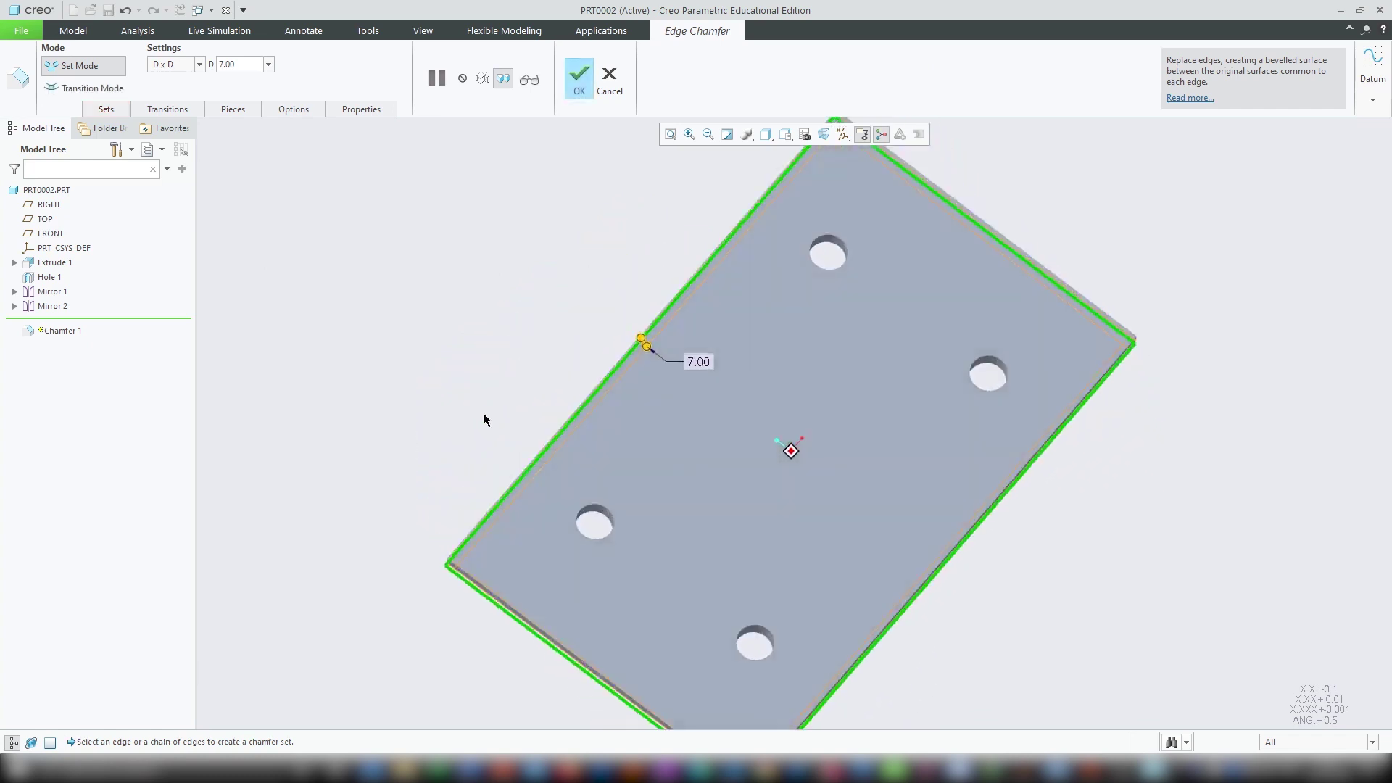
{"action": "double_click", "coordinate": [694, 205]}
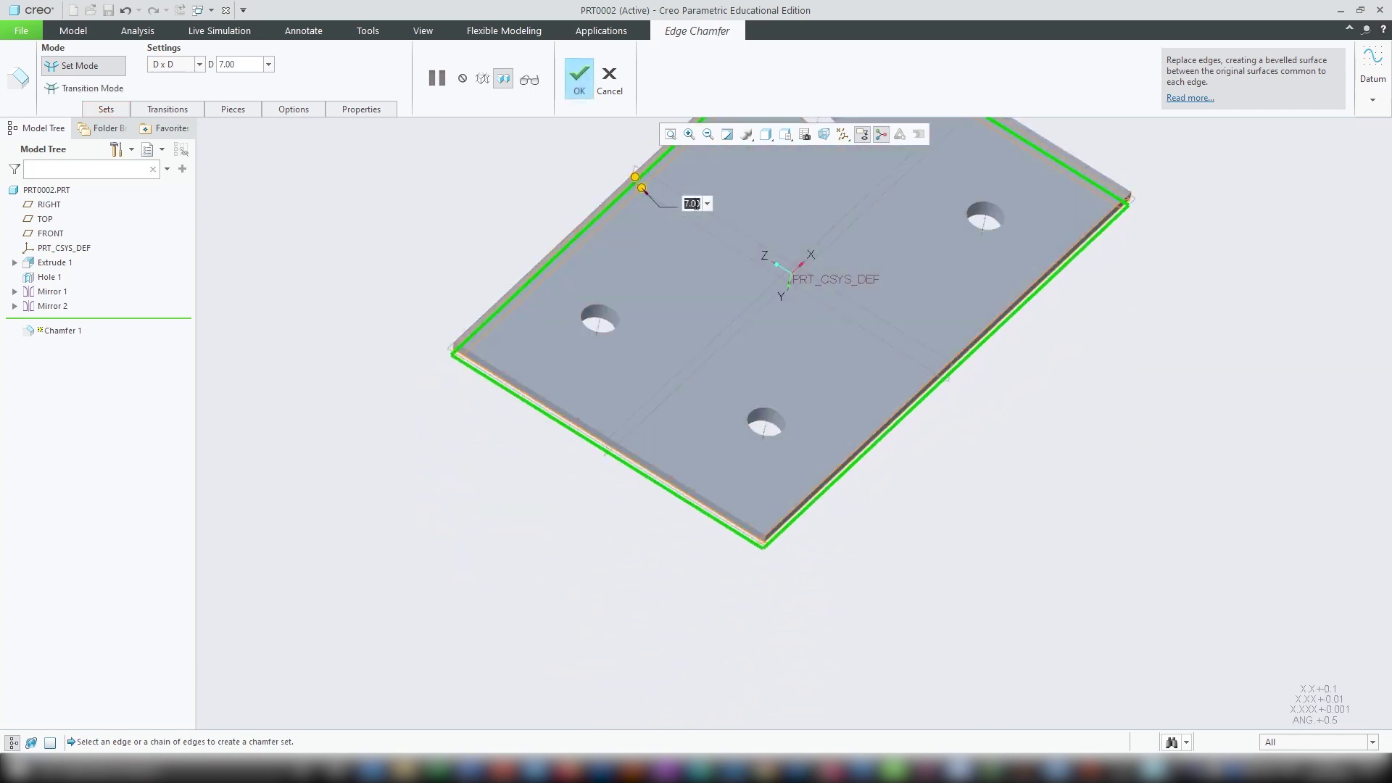
{"action": "type", "text": "2"}
{"action": "key", "text": "Return"}
{"action": "middle_click_drag", "start_coordinate": [694, 203], "coordinate": [577, 219]}
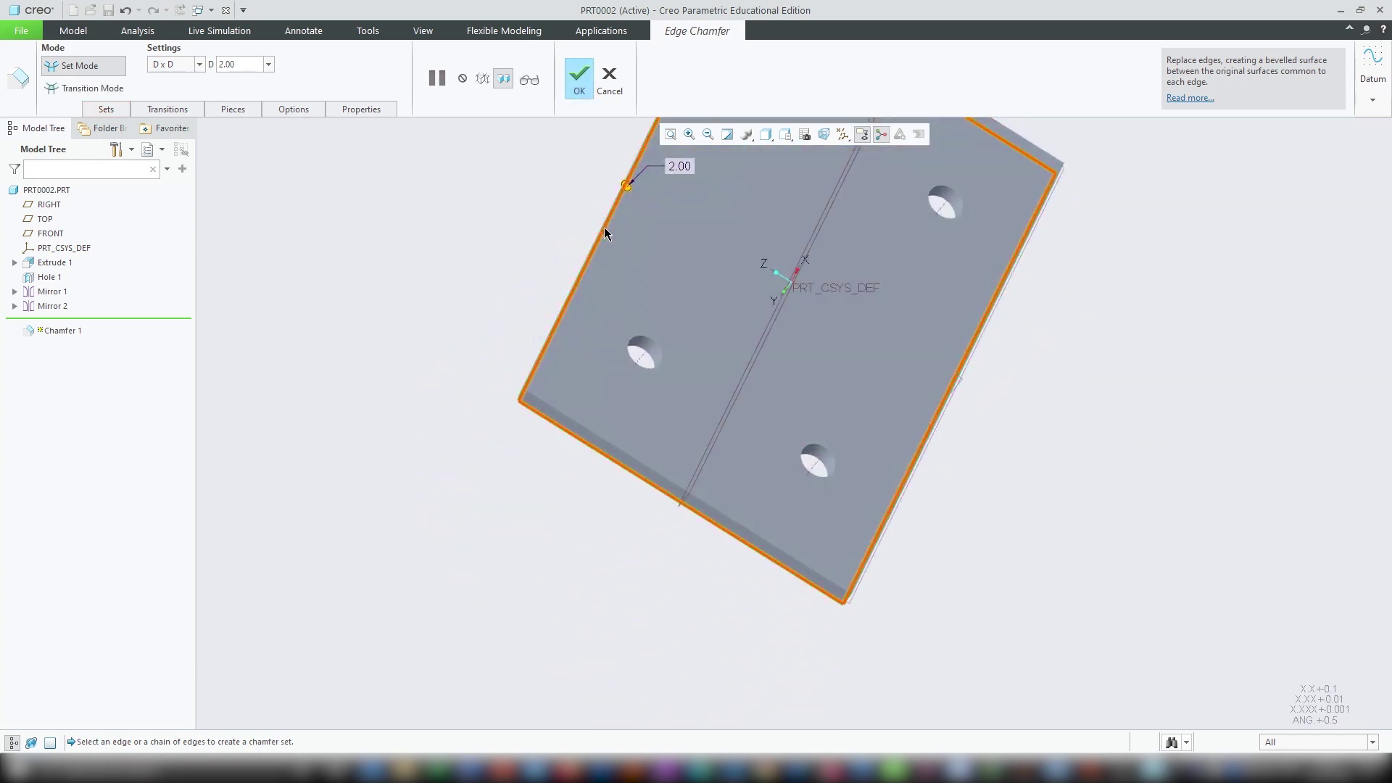
Add the outer edges around the plate's opposite large face to the chamfer and complete it.
{"action": "key", "text": "ctrl+d"}
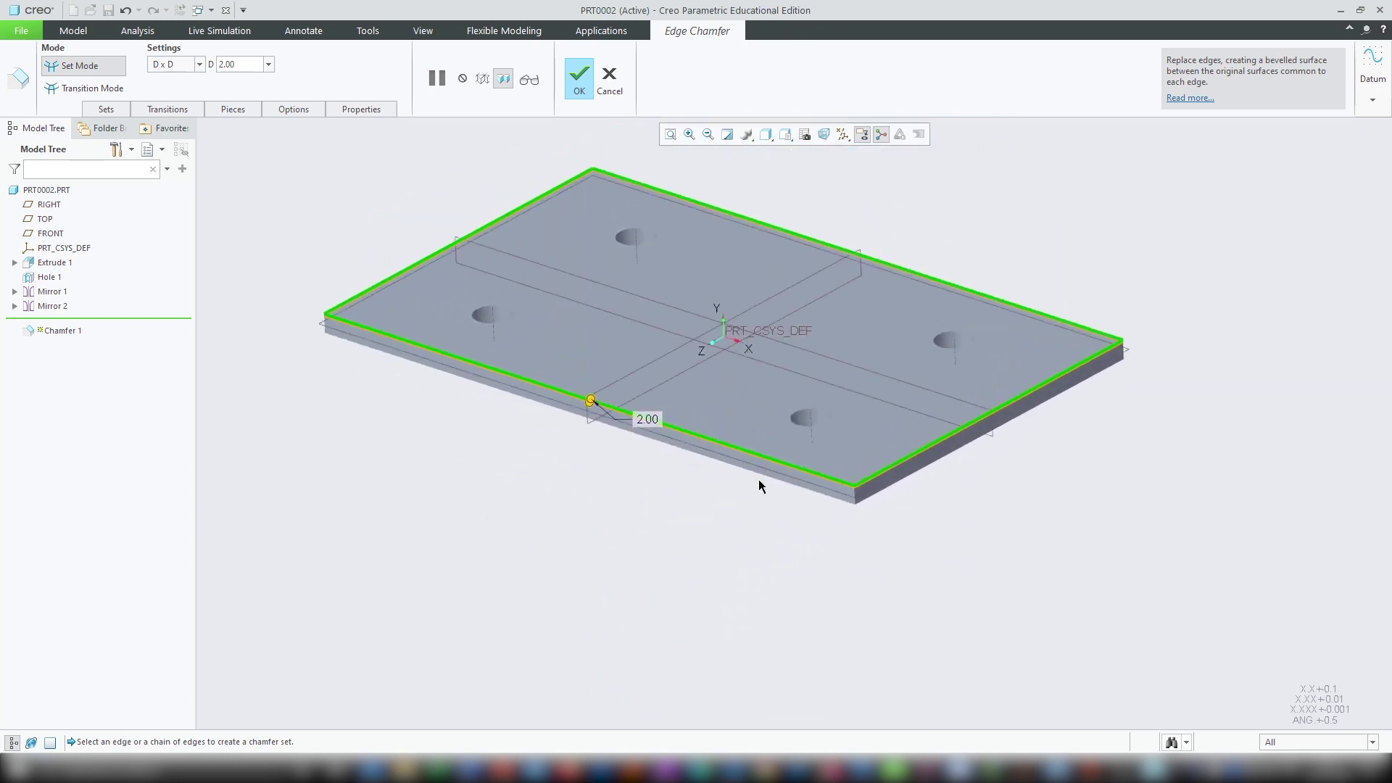
{"action": "middle_click_drag", "start_coordinate": [762, 482], "coordinate": [802, 487]}
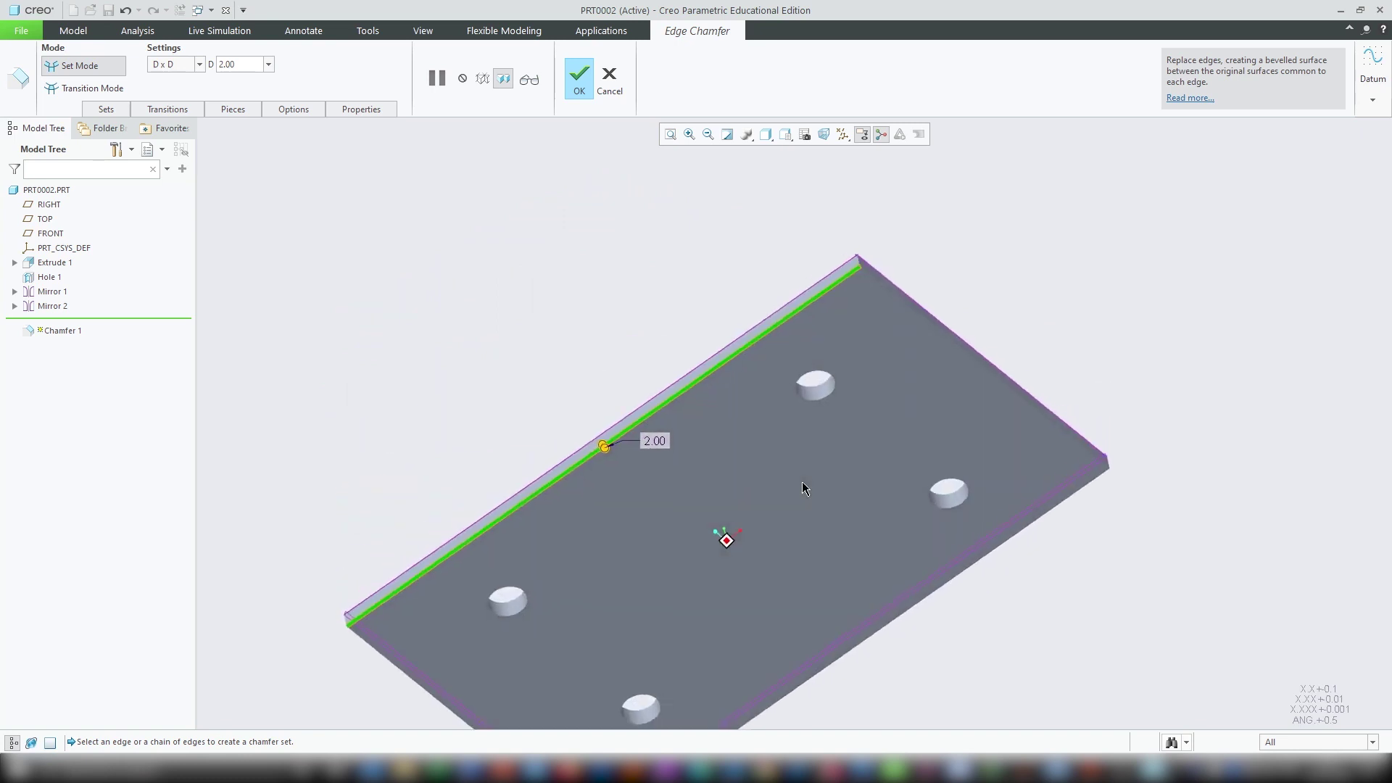
{"action": "key", "text": "ctrl+d"}
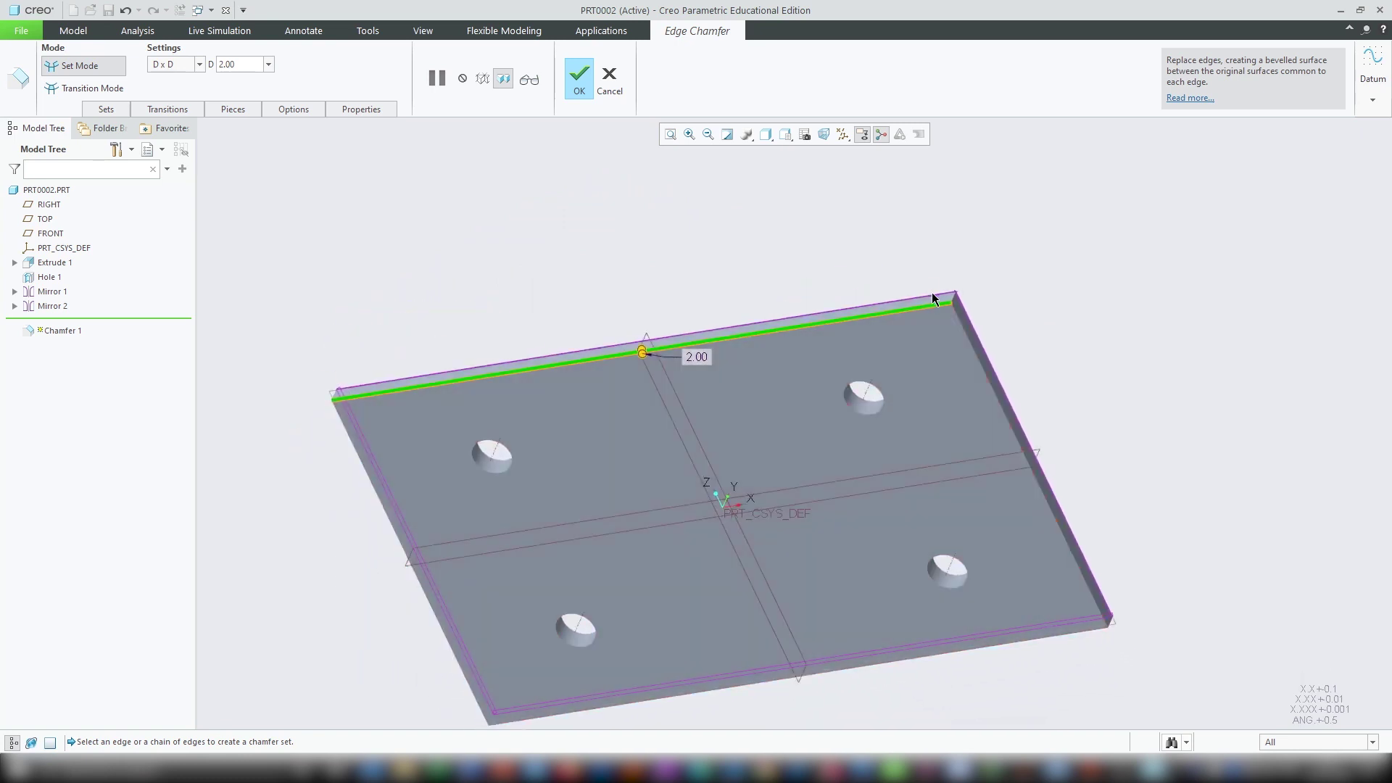
{"action": "left_click", "coordinate": [937, 300]}
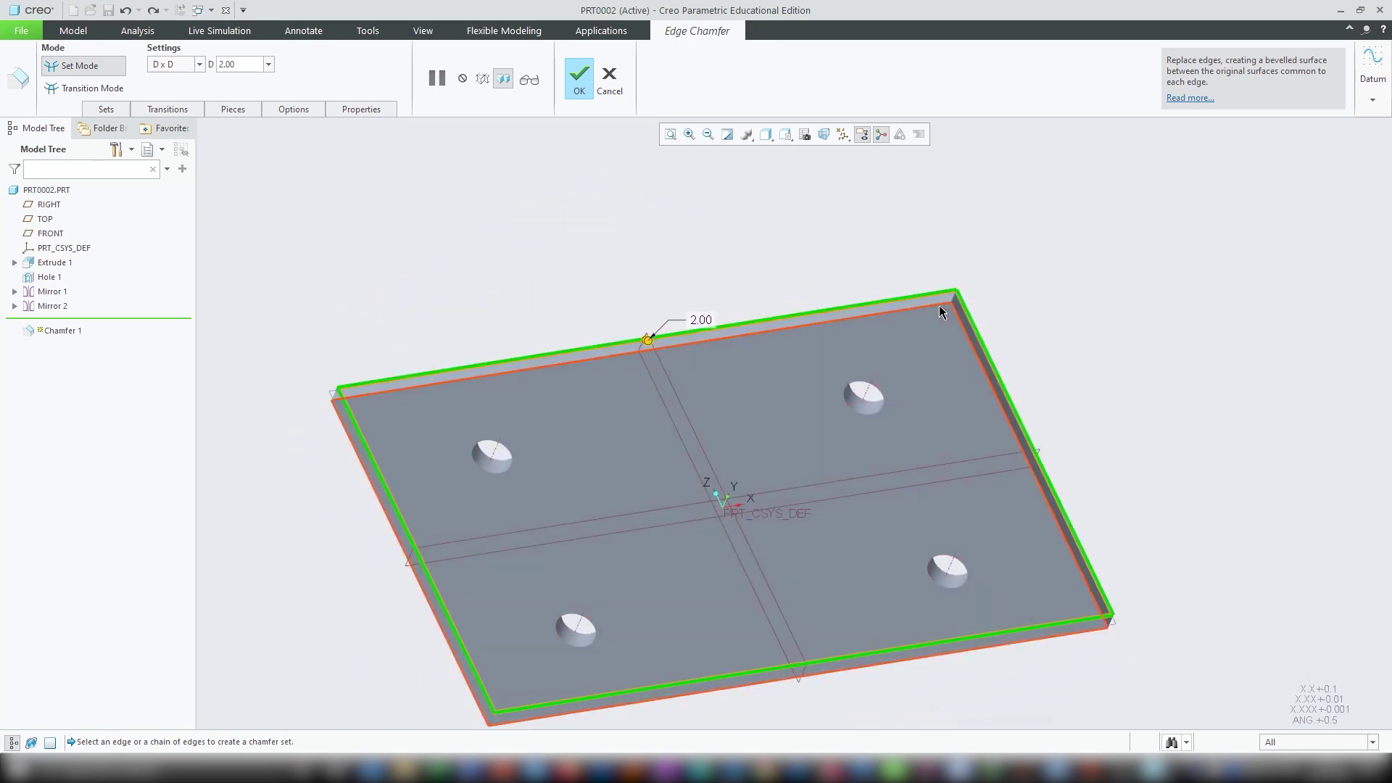
{"action": "left_click", "coordinate": [938, 306]}
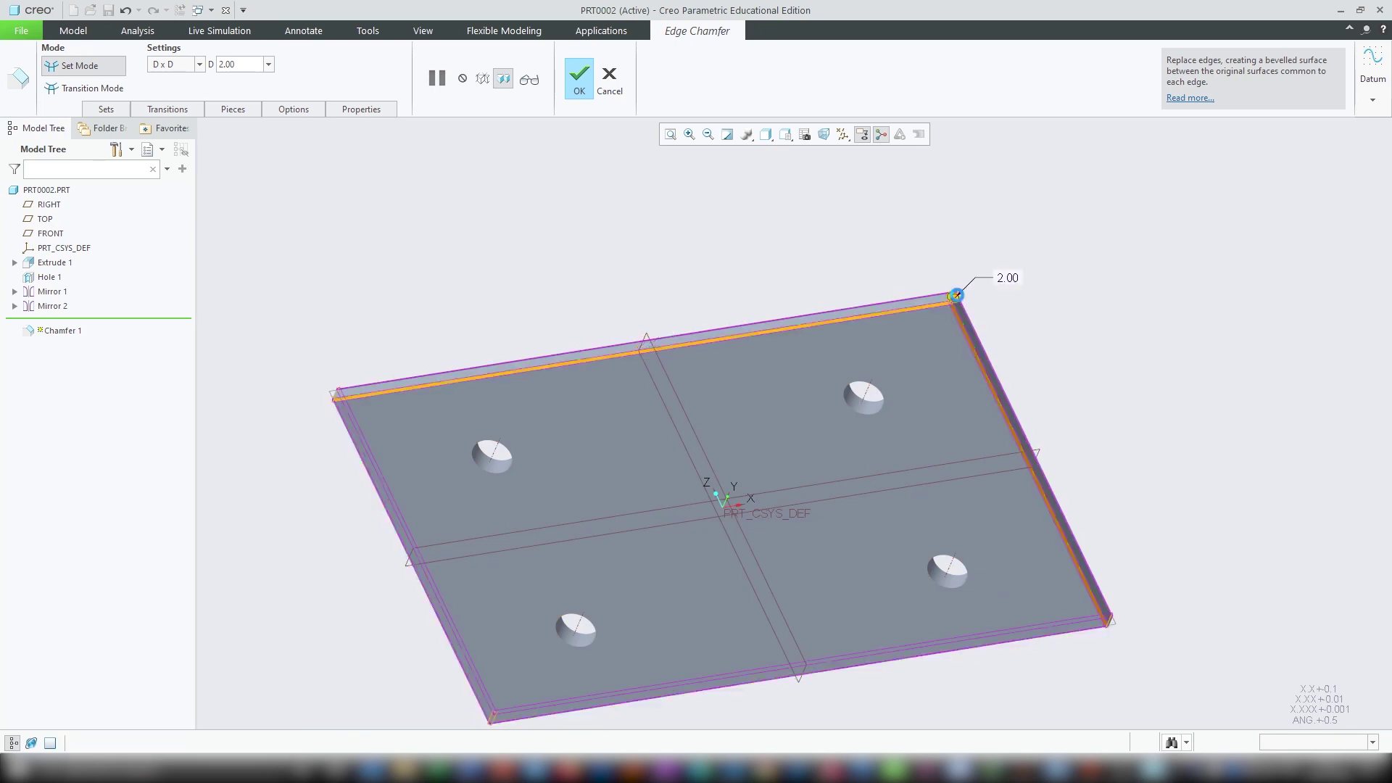
{"action": "middle_click", "coordinate": [964, 274]}
Chamfer the rim edges of all four holes with a 2 mm D x D edge chamfer.
{"action": "middle_click_drag", "start_coordinate": [963, 274], "coordinate": [519, 93]}
{"action": "scroll", "coordinate": [1012, 267], "scroll_direction": "down", "scroll_amount": 3}
{"action": "left_click", "coordinate": [513, 88]}
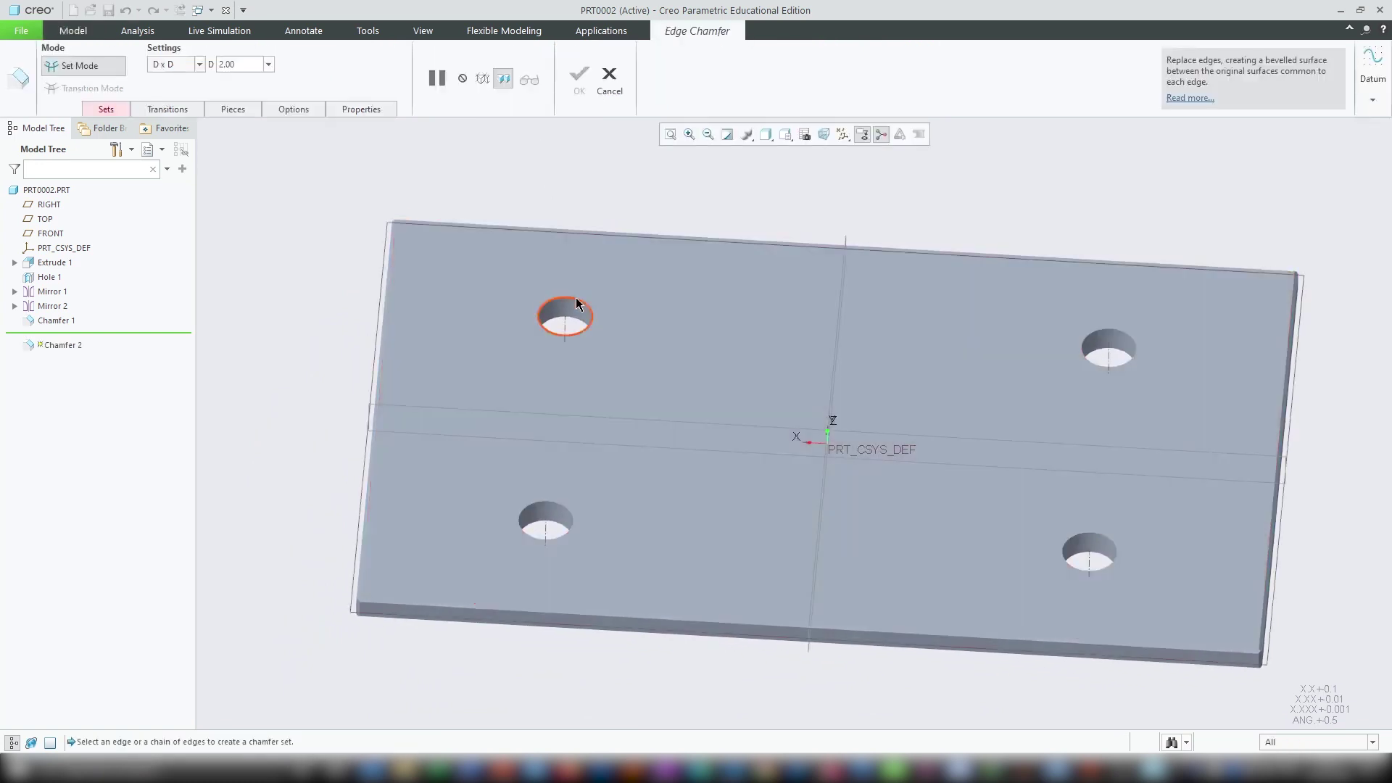
{"action": "left_click", "coordinate": [578, 297]}
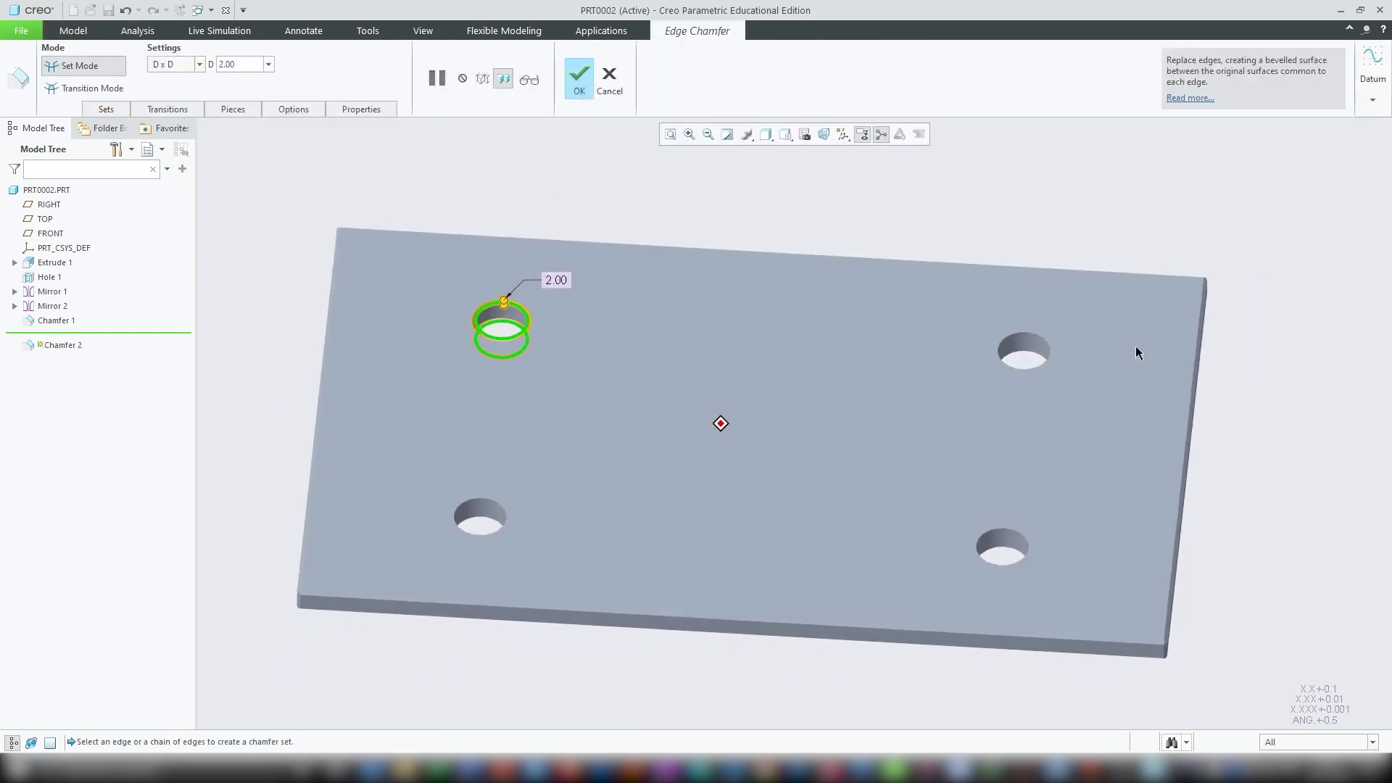
{"action": "left_click", "coordinate": [1030, 342]}
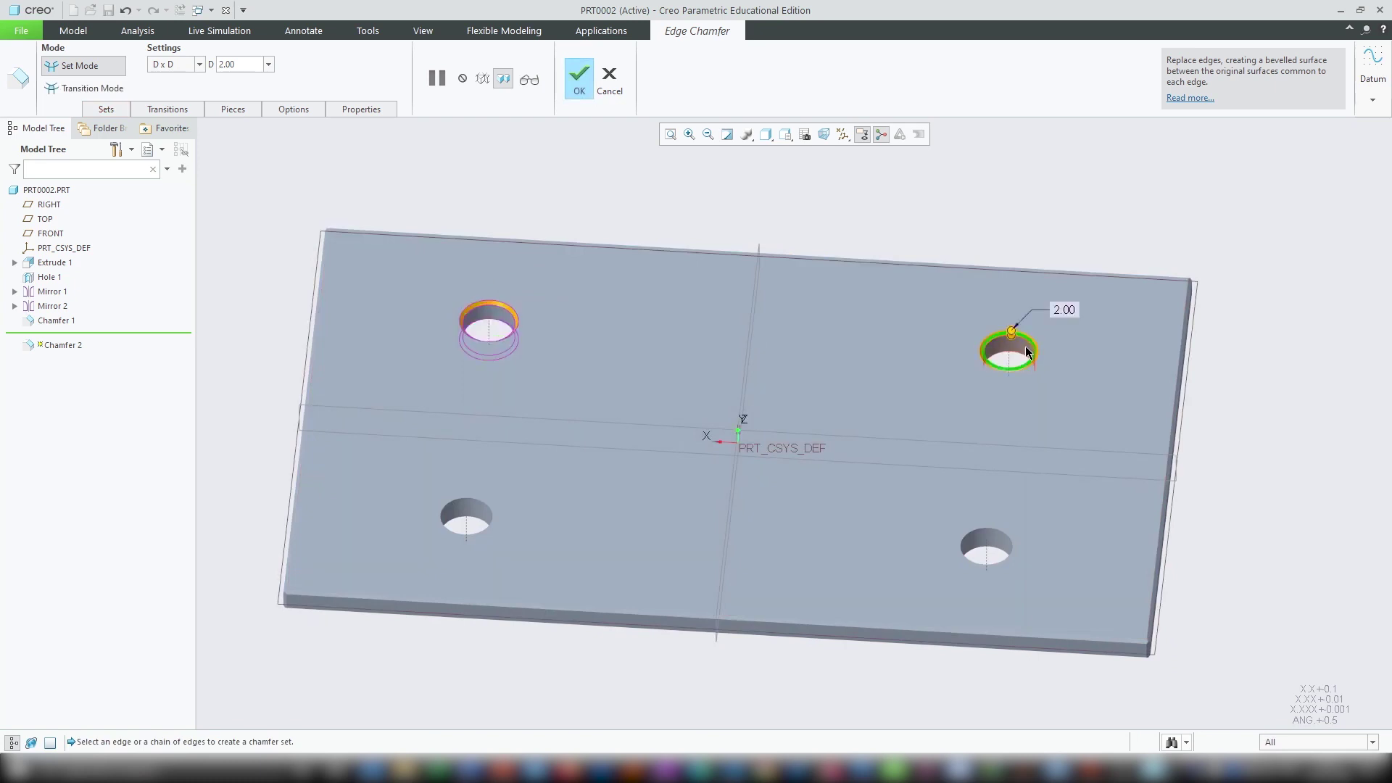
{"action": "left_click", "coordinate": [1002, 534]}
{"action": "left_click", "coordinate": [478, 500]}
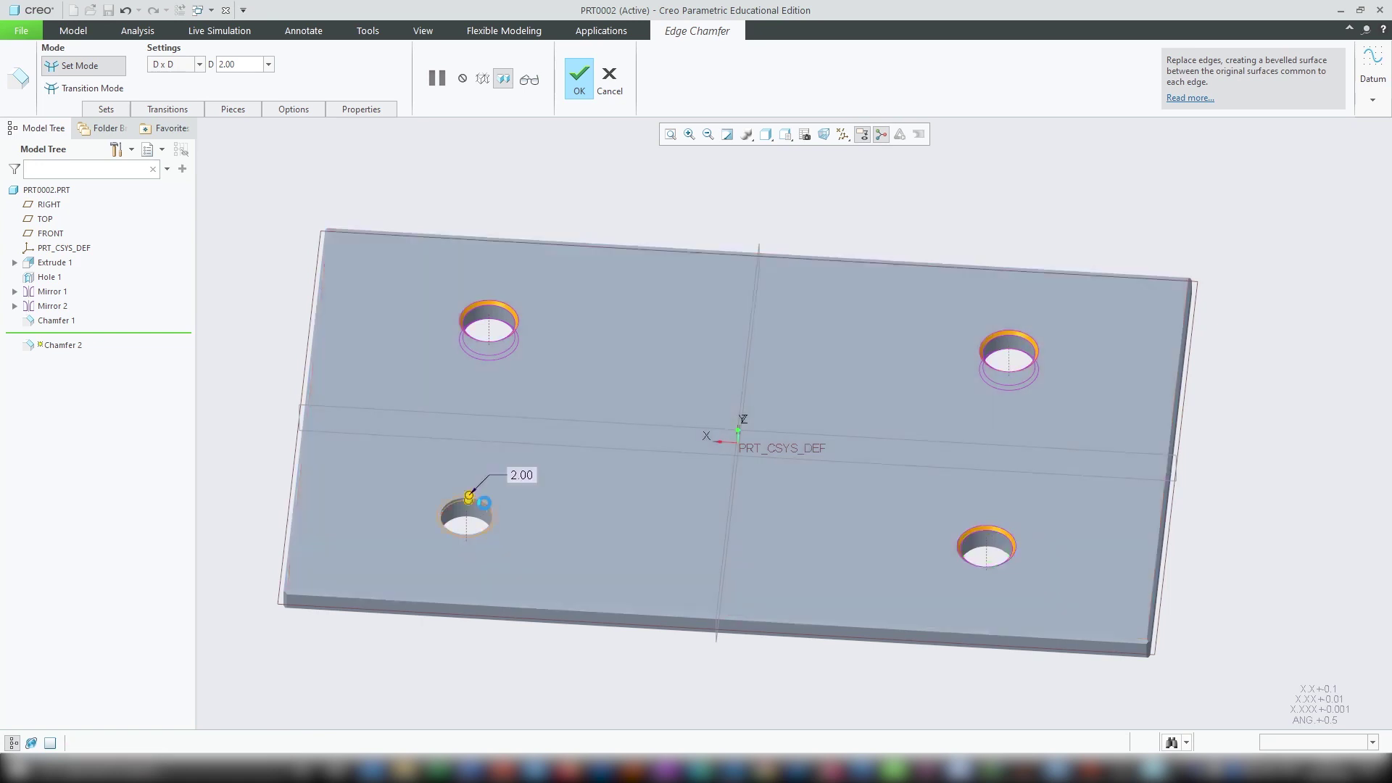
{"action": "middle_click", "coordinate": [1202, 491]}
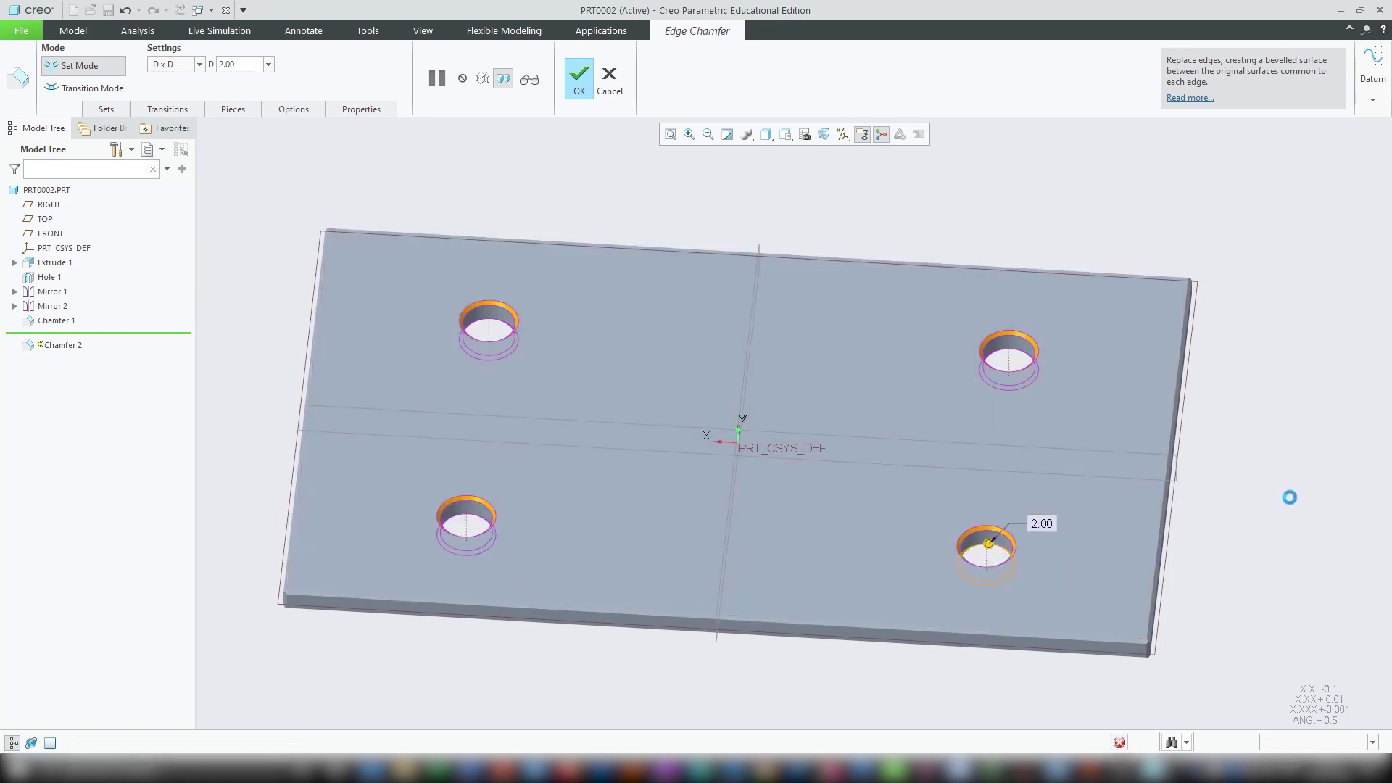
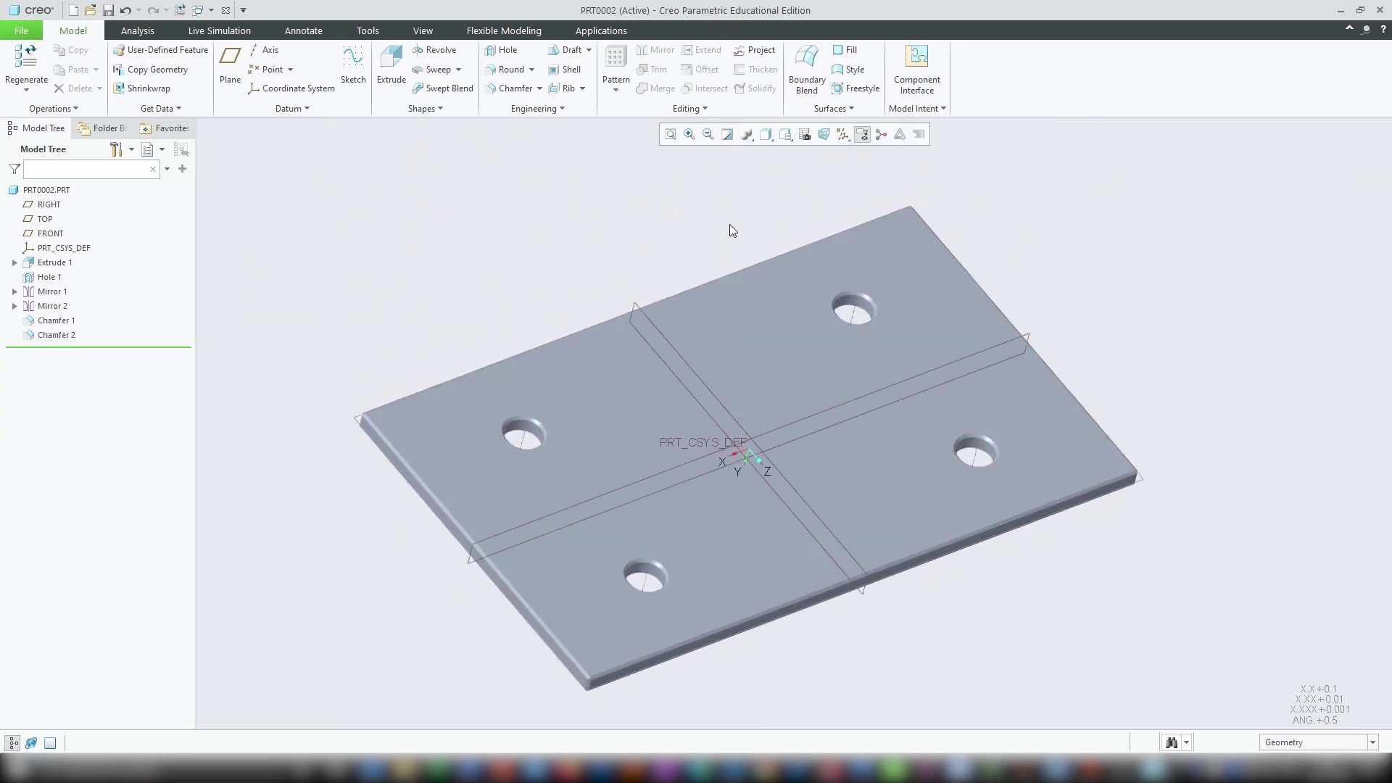
Start a new drawing file named example_dwg without the default template.
{"action": "left_click", "coordinate": [21, 30]}
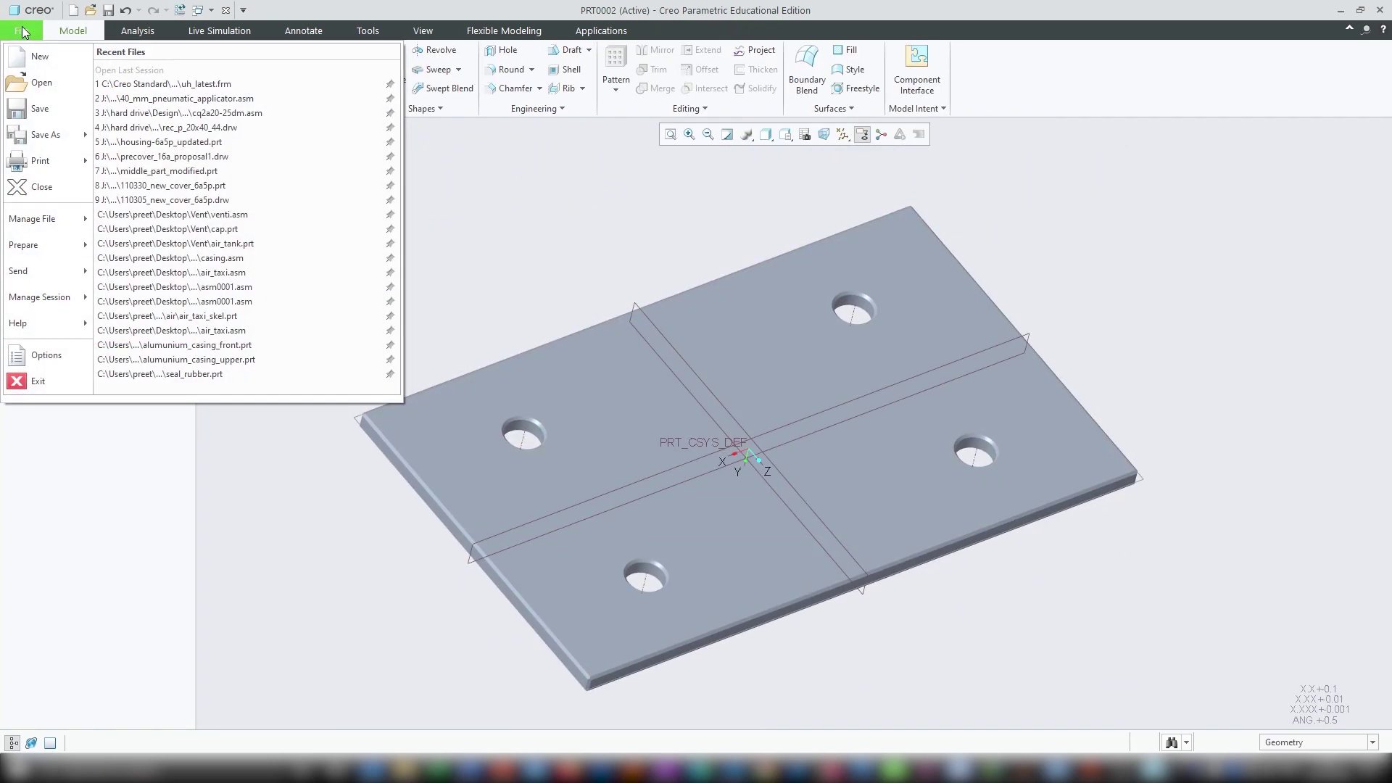
{"action": "left_click", "coordinate": [38, 61]}
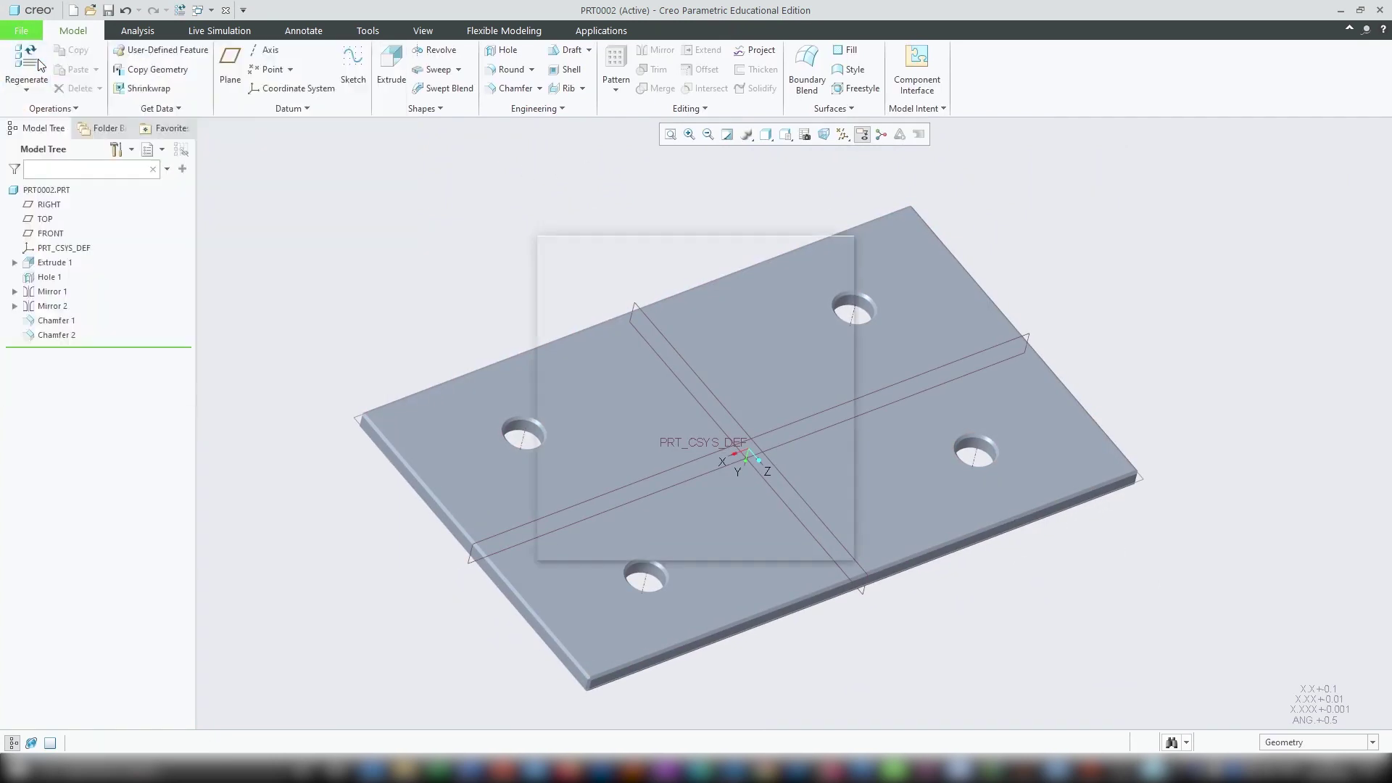
{"action": "left_click", "coordinate": [566, 361]}
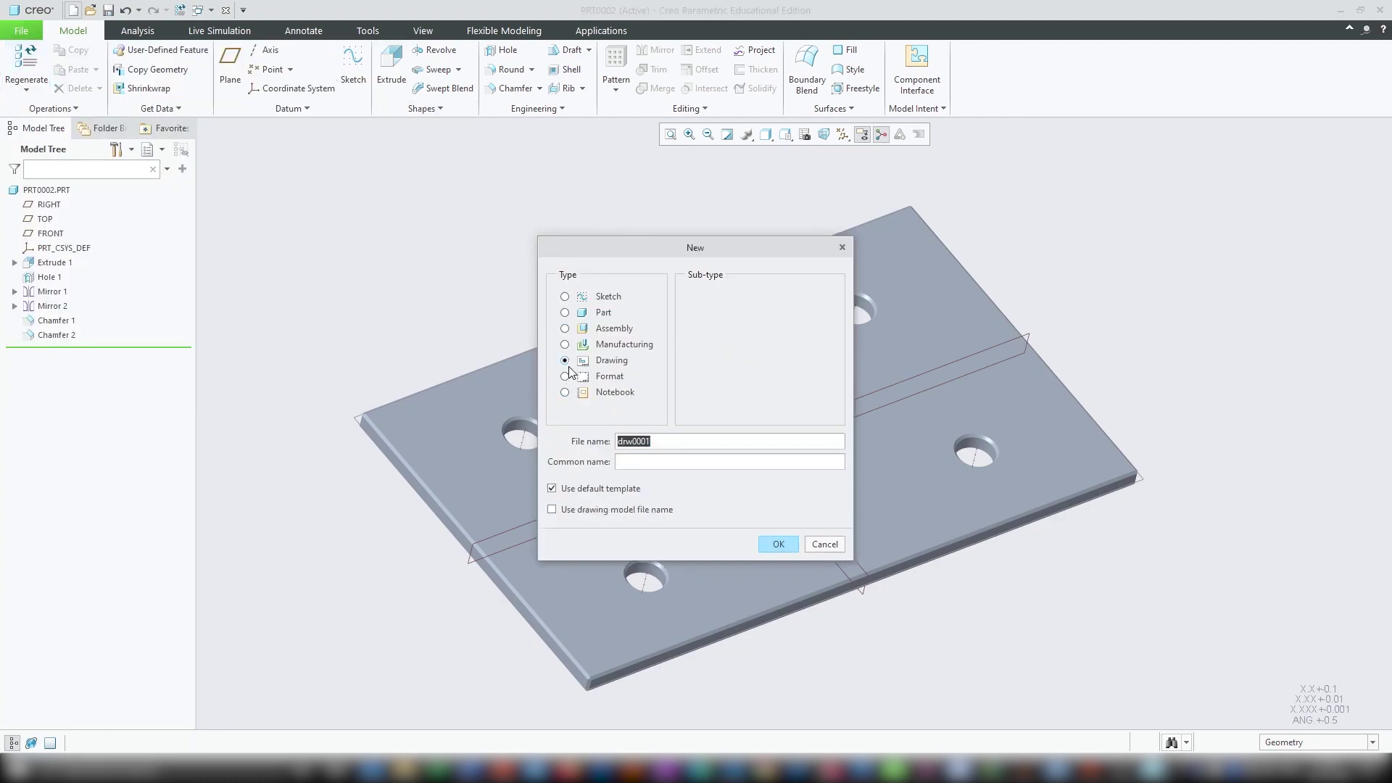
{"action": "left_click", "coordinate": [552, 489]}
{"action": "double_click", "coordinate": [623, 440]}
{"action": "type", "text": "example"}
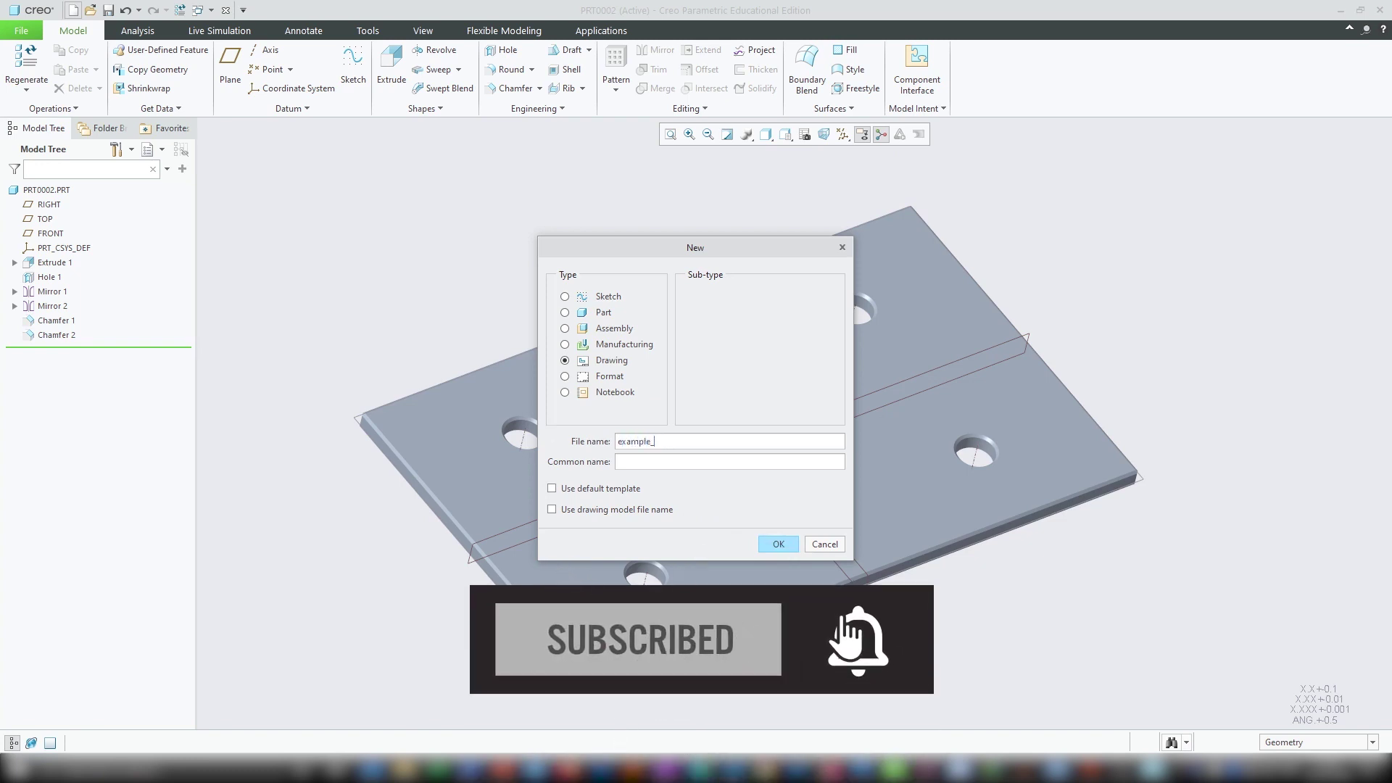
{"action": "type", "text": "_dwg"}
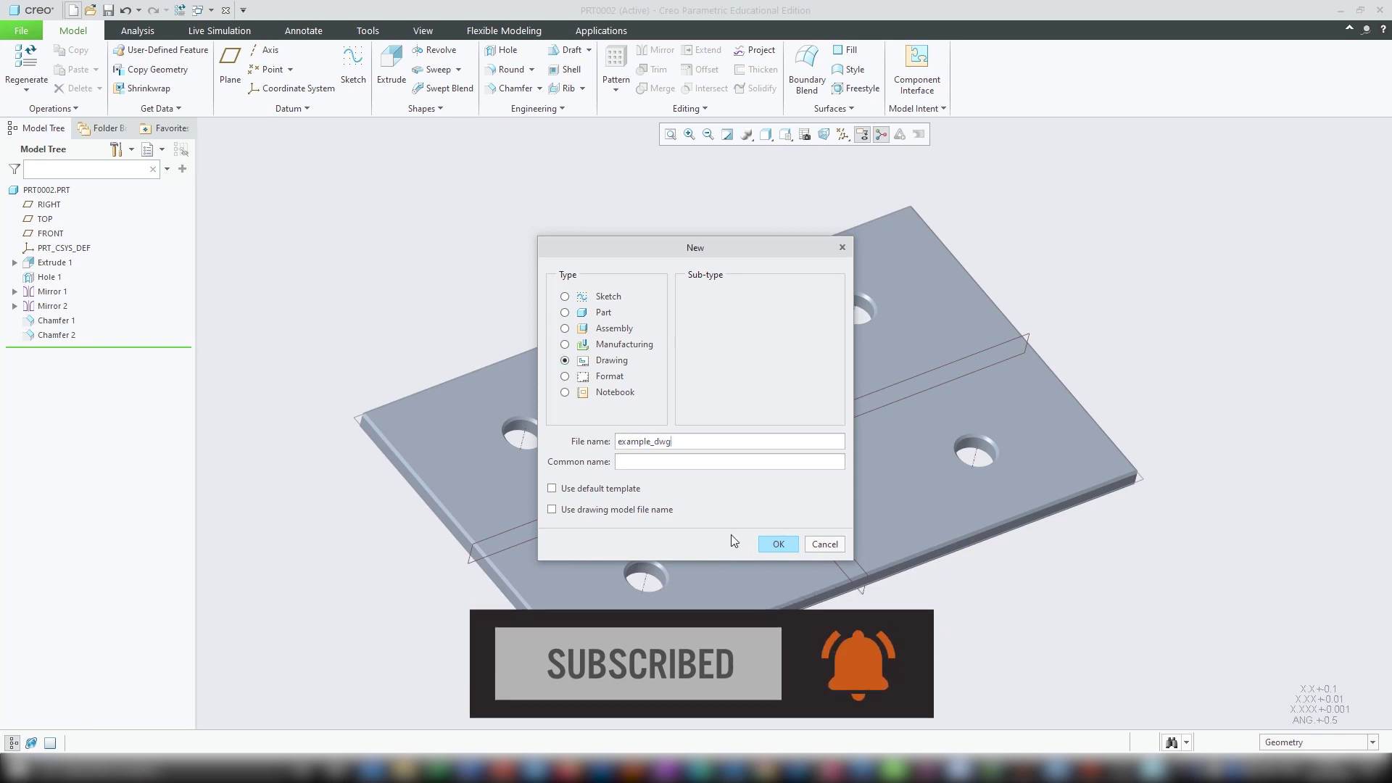
{"action": "left_click", "coordinate": [765, 543]}
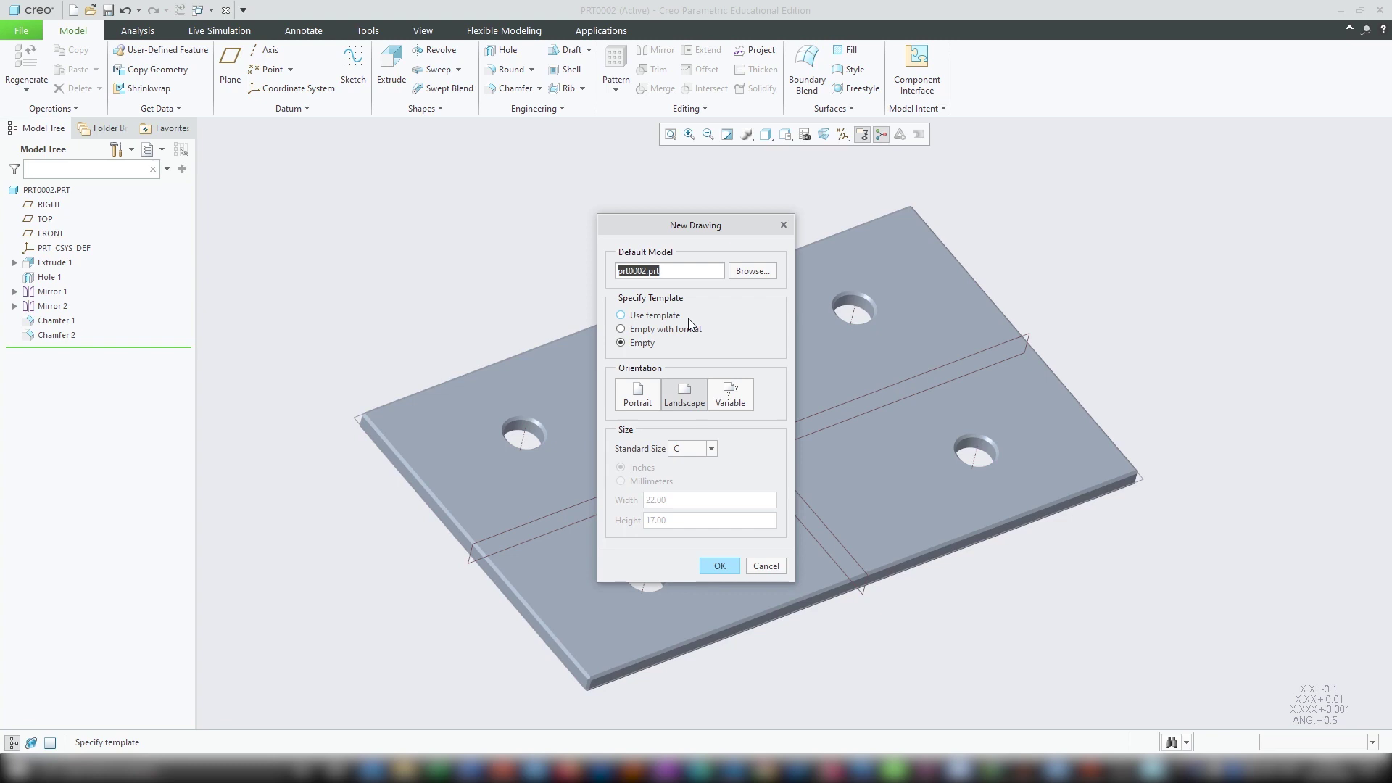
Create the drawing as Empty with format, using uh_latest.frm from the Example Format folder.
{"action": "left_click", "coordinate": [642, 330]}
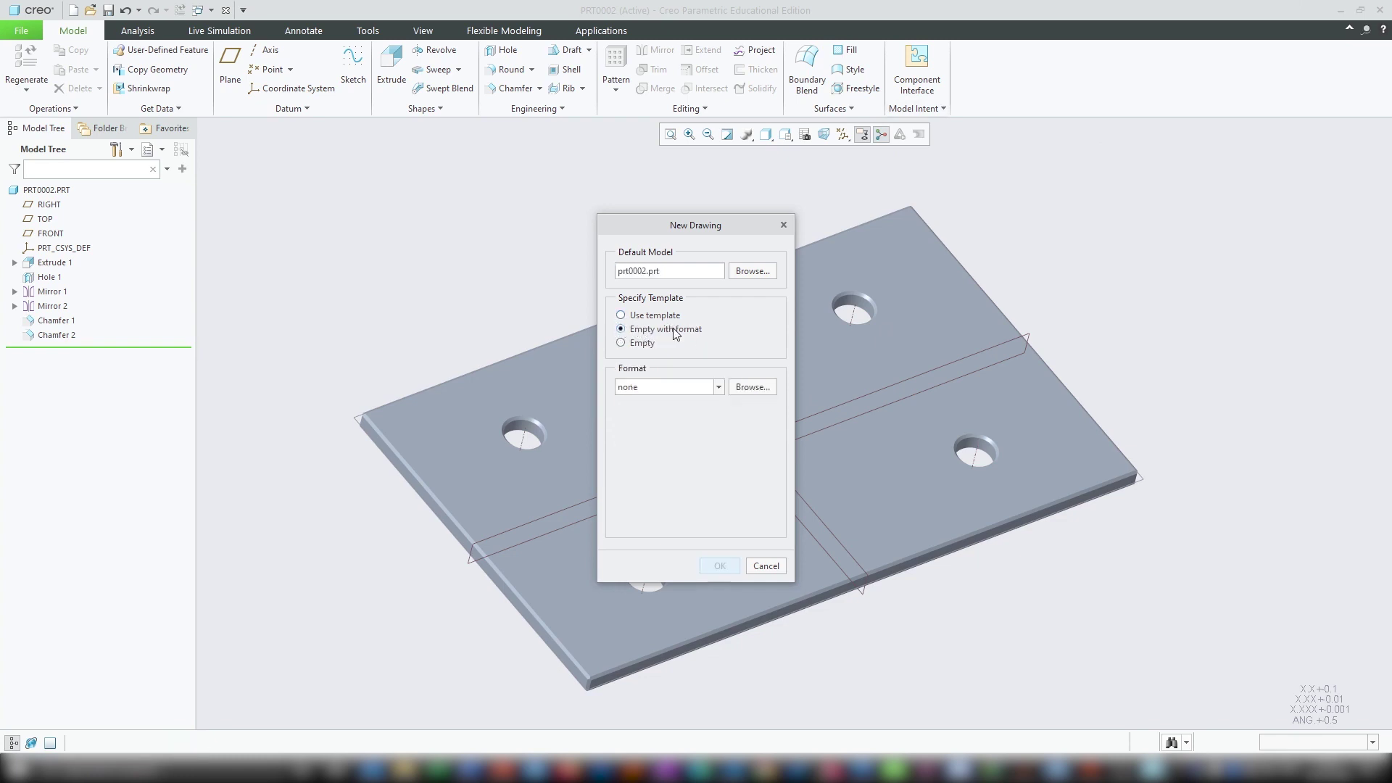
{"action": "left_click", "coordinate": [751, 386]}
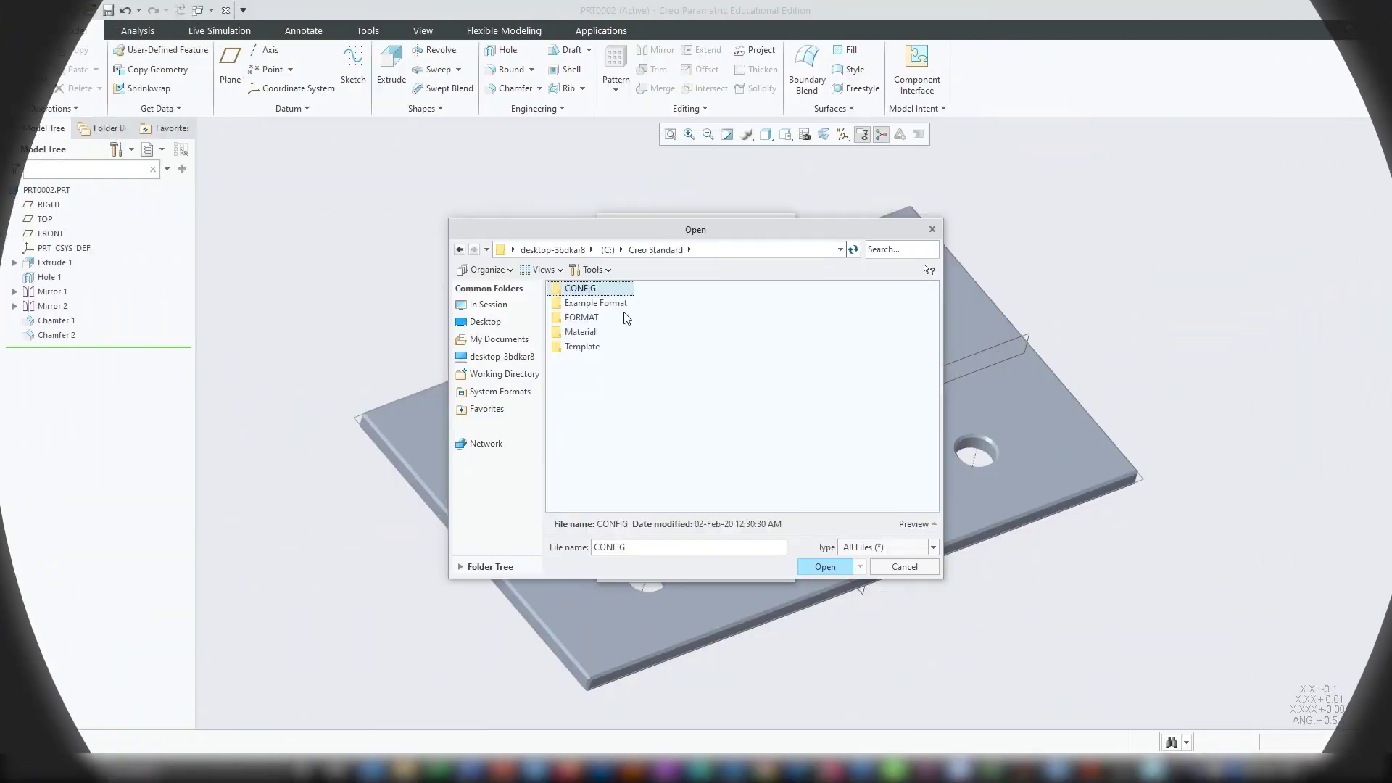
{"action": "left_click", "coordinate": [608, 302]}
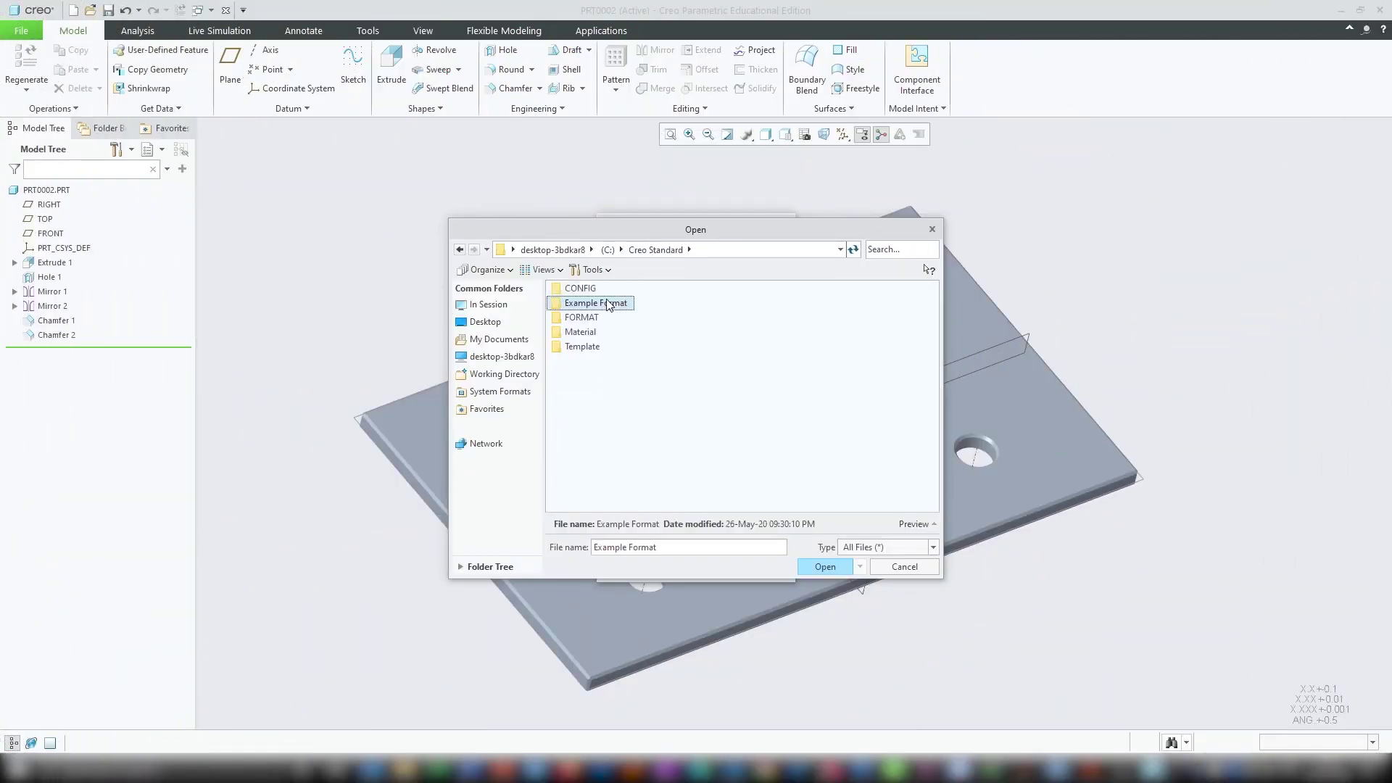
{"action": "double_click", "coordinate": [607, 302]}
{"action": "double_click", "coordinate": [609, 300]}
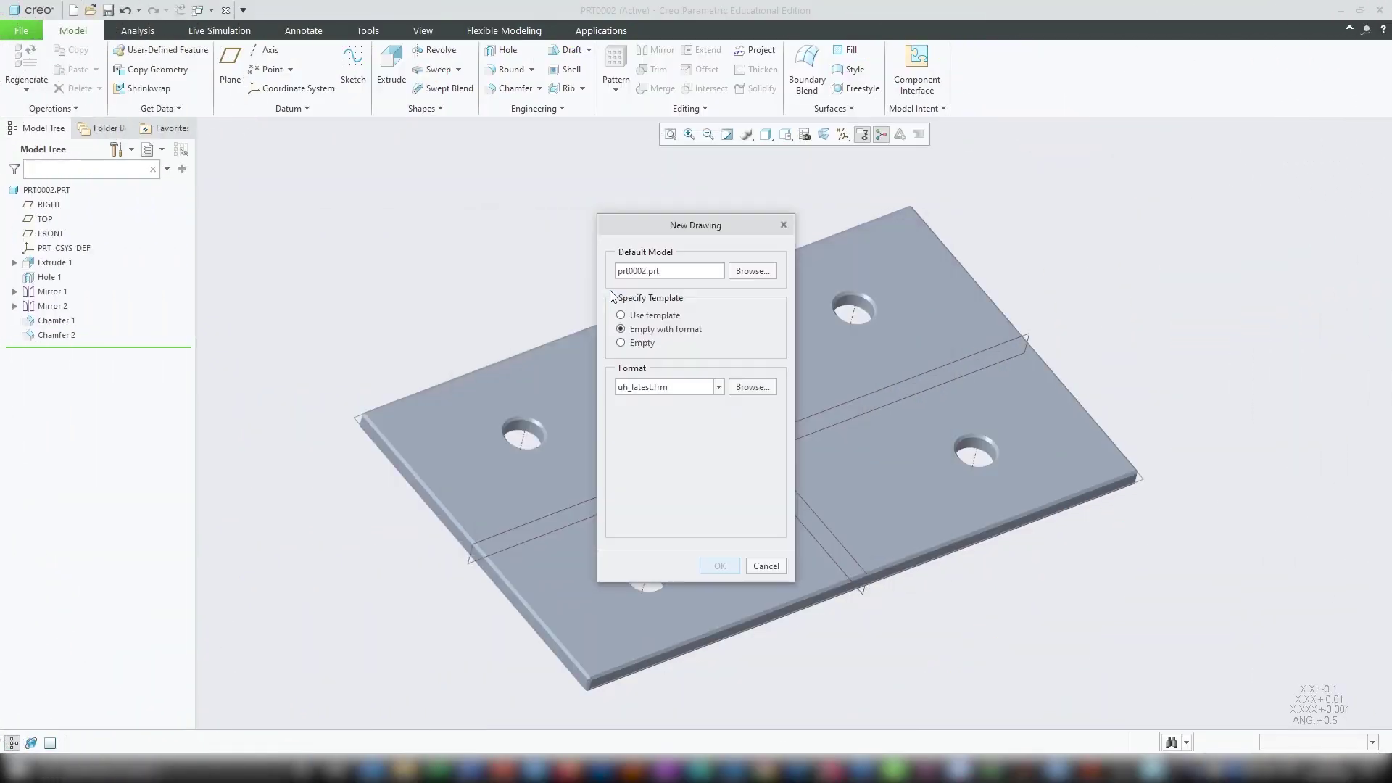
{"action": "left_click", "coordinate": [719, 565]}
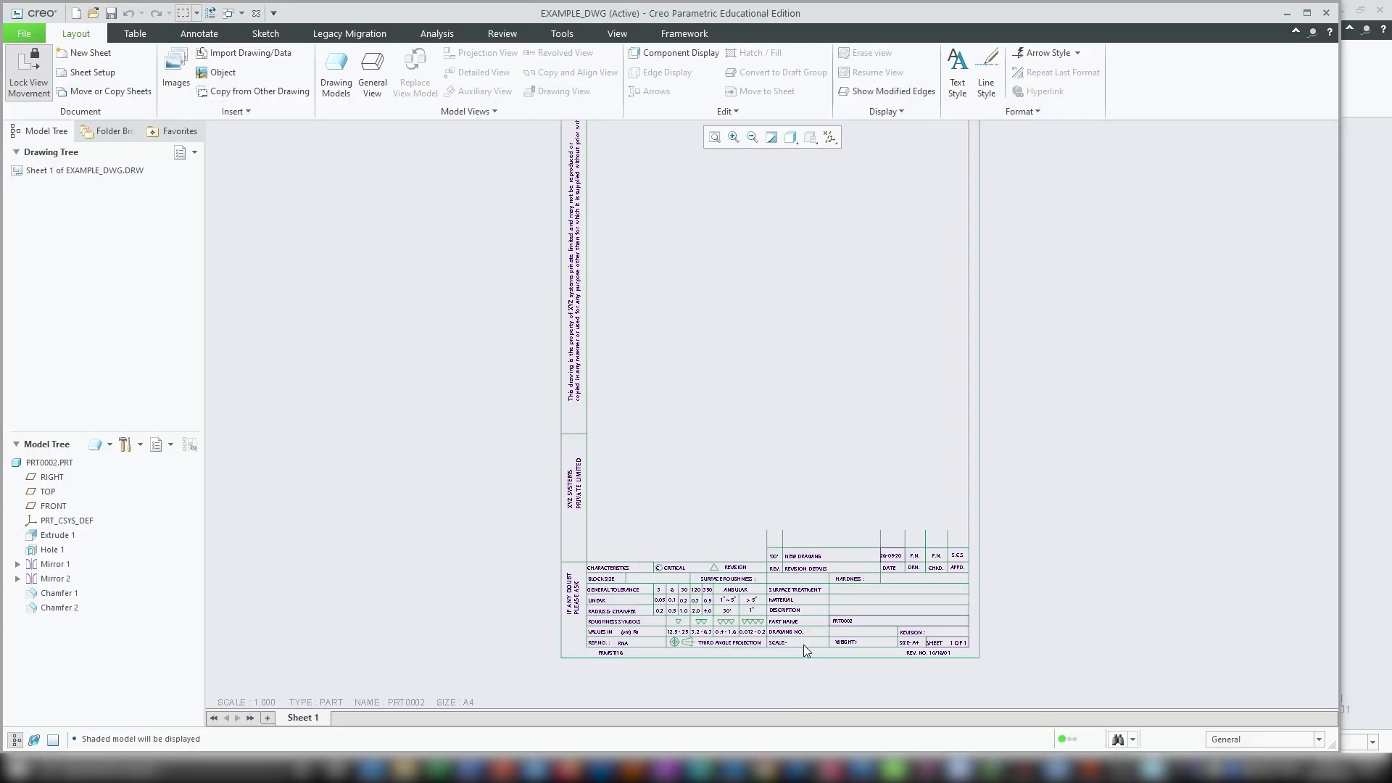
Place a general view of the plate with No Combined State near the sheet's upper-right corner.
{"action": "scroll", "coordinate": [803, 645], "scroll_direction": "down", "scroll_amount": 2}
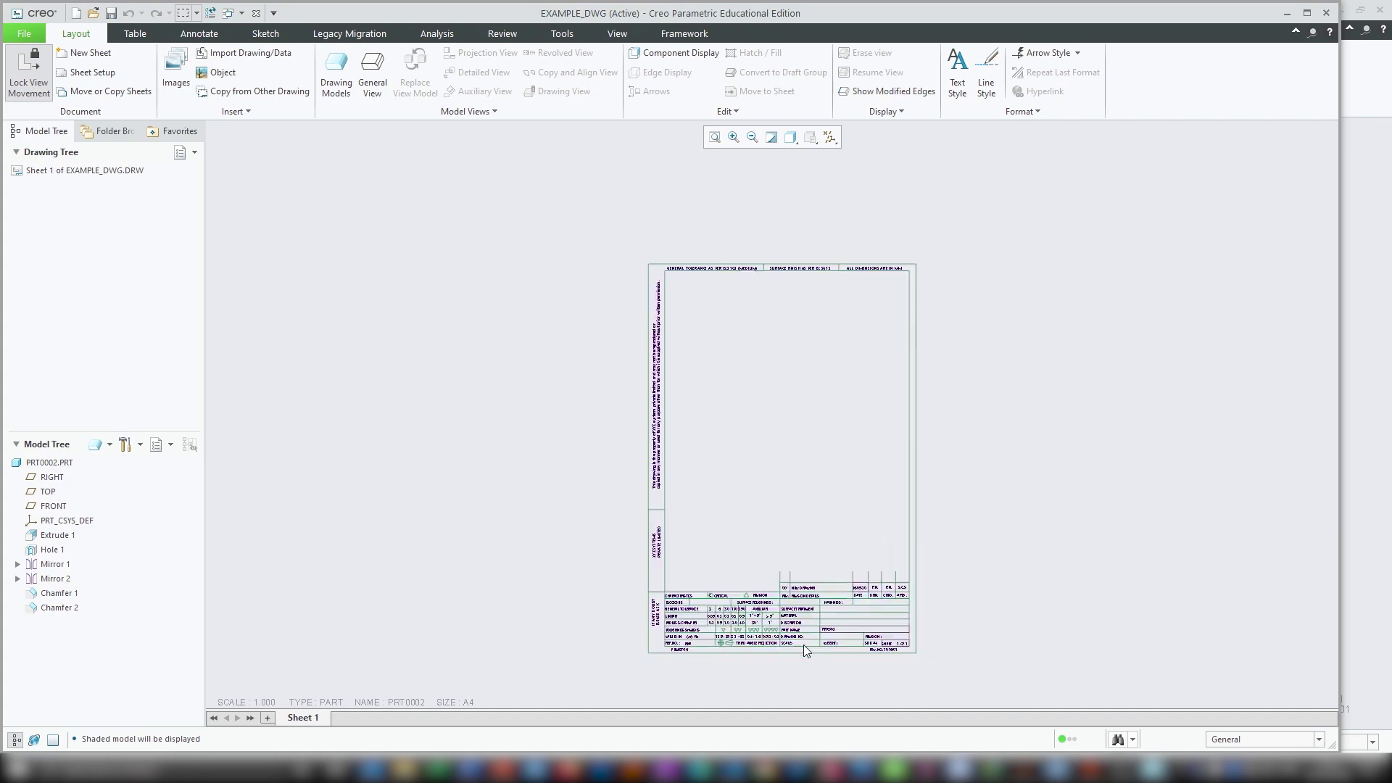
{"action": "scroll", "coordinate": [771, 350], "scroll_direction": "up", "scroll_amount": 3}
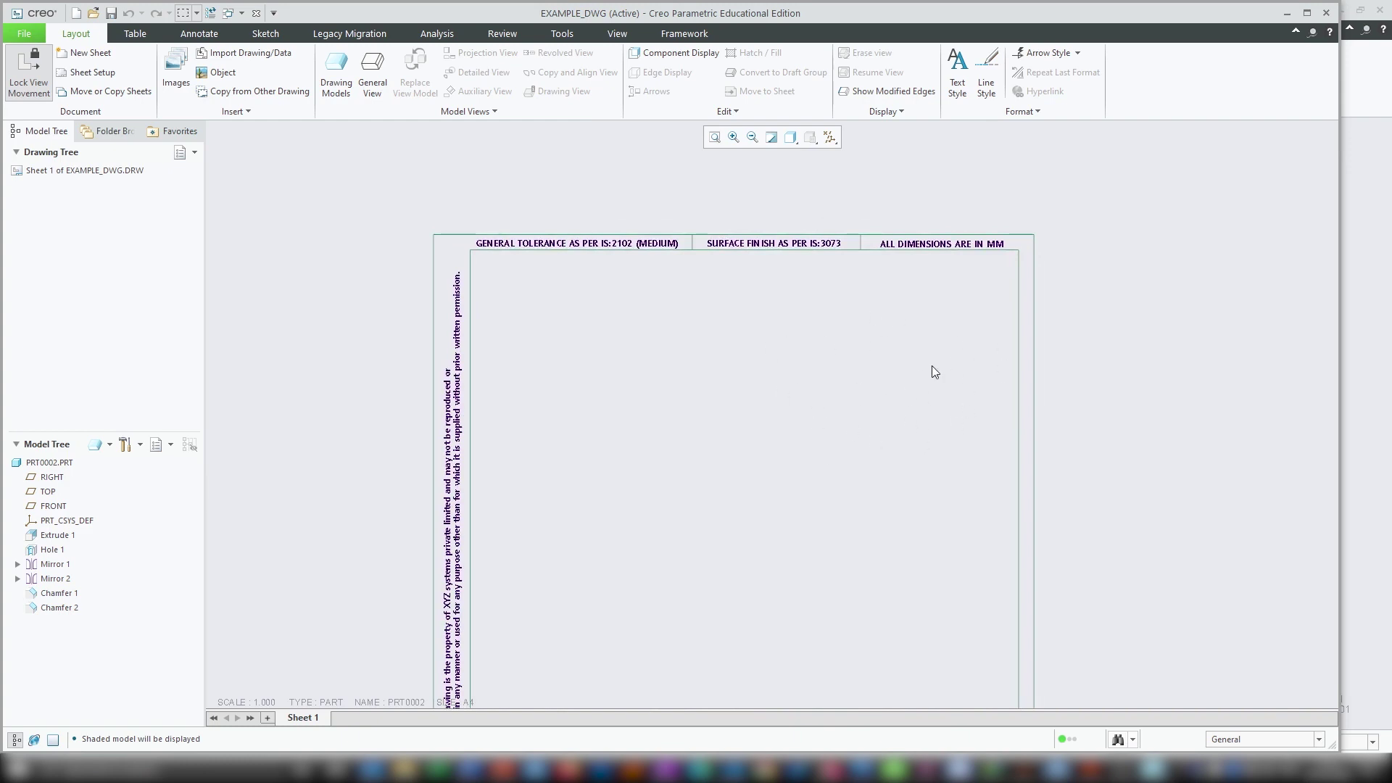
{"action": "left_click", "coordinate": [367, 80]}
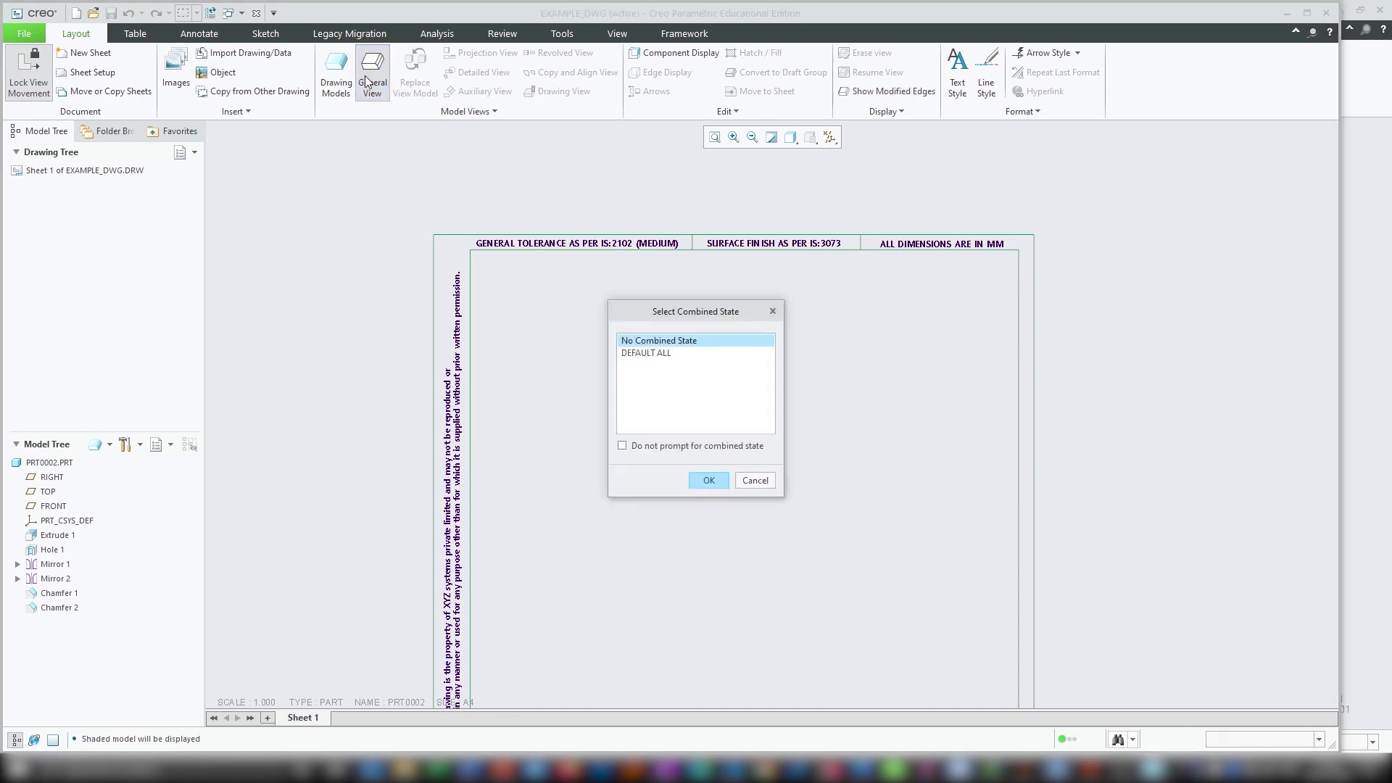
{"action": "left_click", "coordinate": [713, 479]}
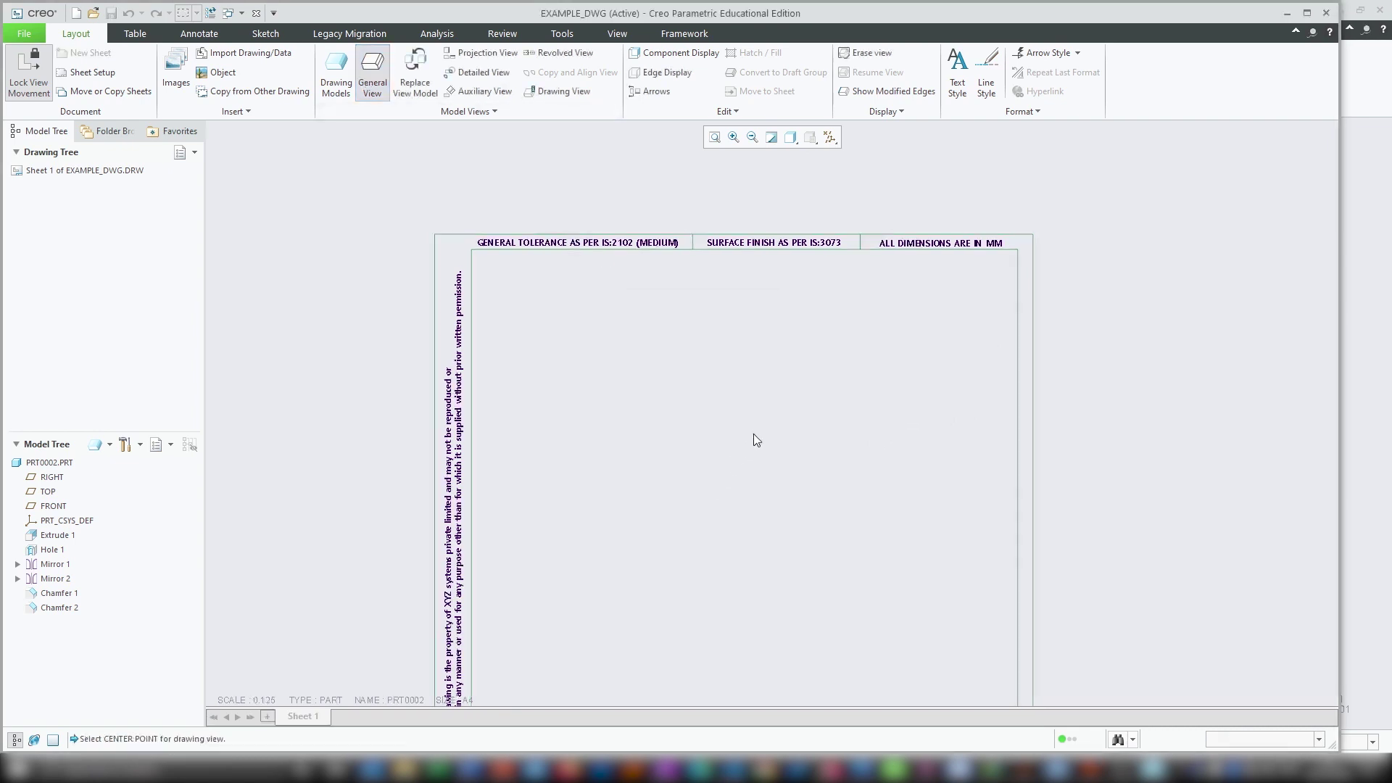
{"action": "left_click", "coordinate": [933, 372]}
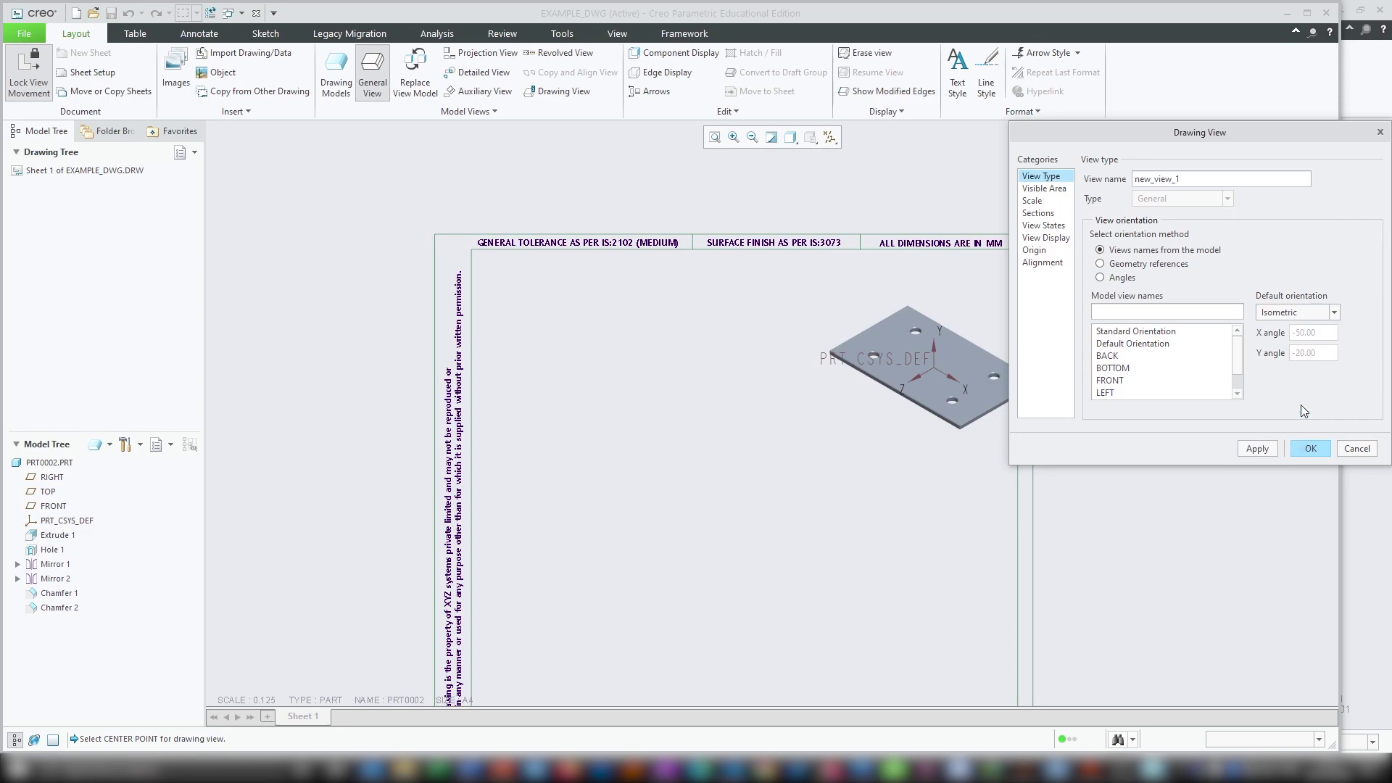
Set the view to Standard Orientation with the Isometric default orientation, trying Trimetric first, and accept the view settings.
{"action": "left_click", "coordinate": [1156, 332]}
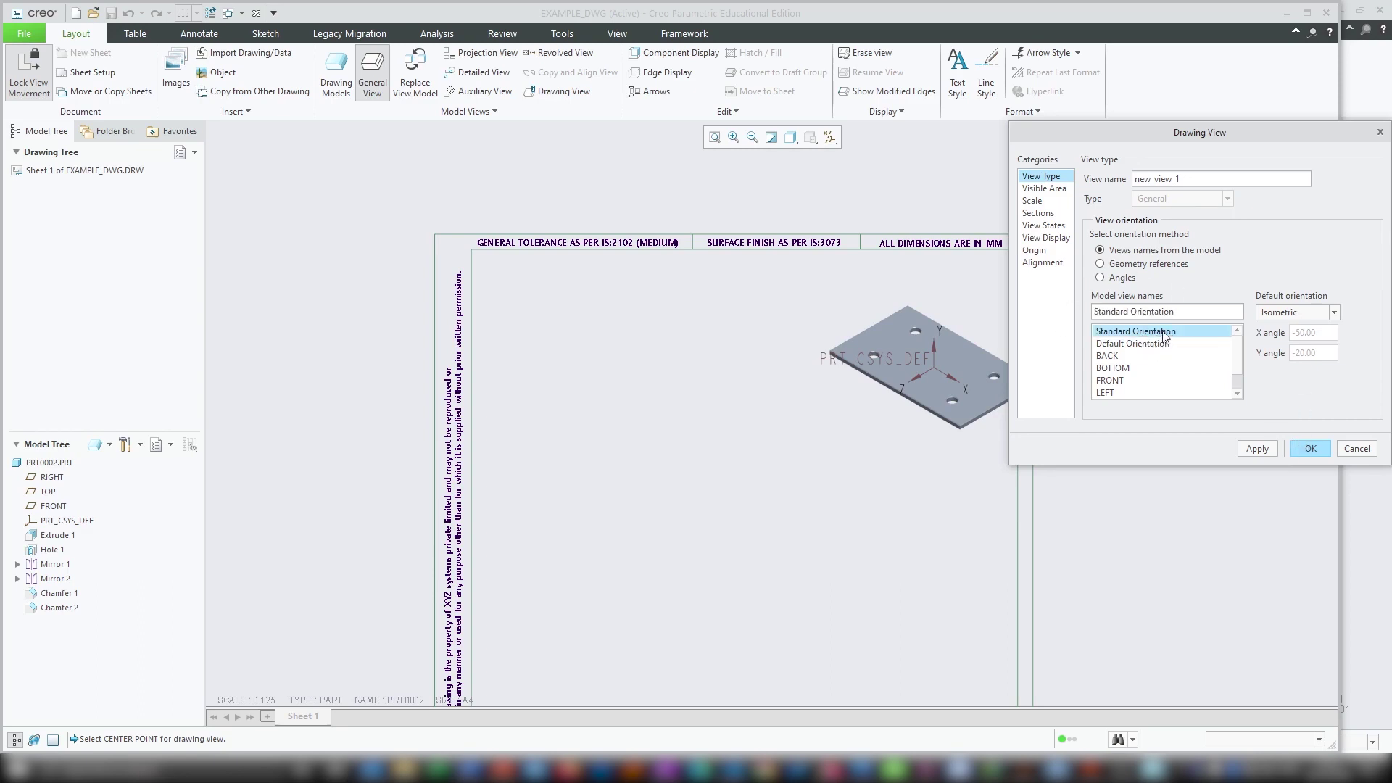
{"action": "left_click", "coordinate": [1154, 344]}
{"action": "left_click", "coordinate": [1158, 334]}
{"action": "left_click", "coordinate": [1334, 311]}
{"action": "left_click", "coordinate": [1277, 340]}
{"action": "left_click", "coordinate": [1334, 313]}
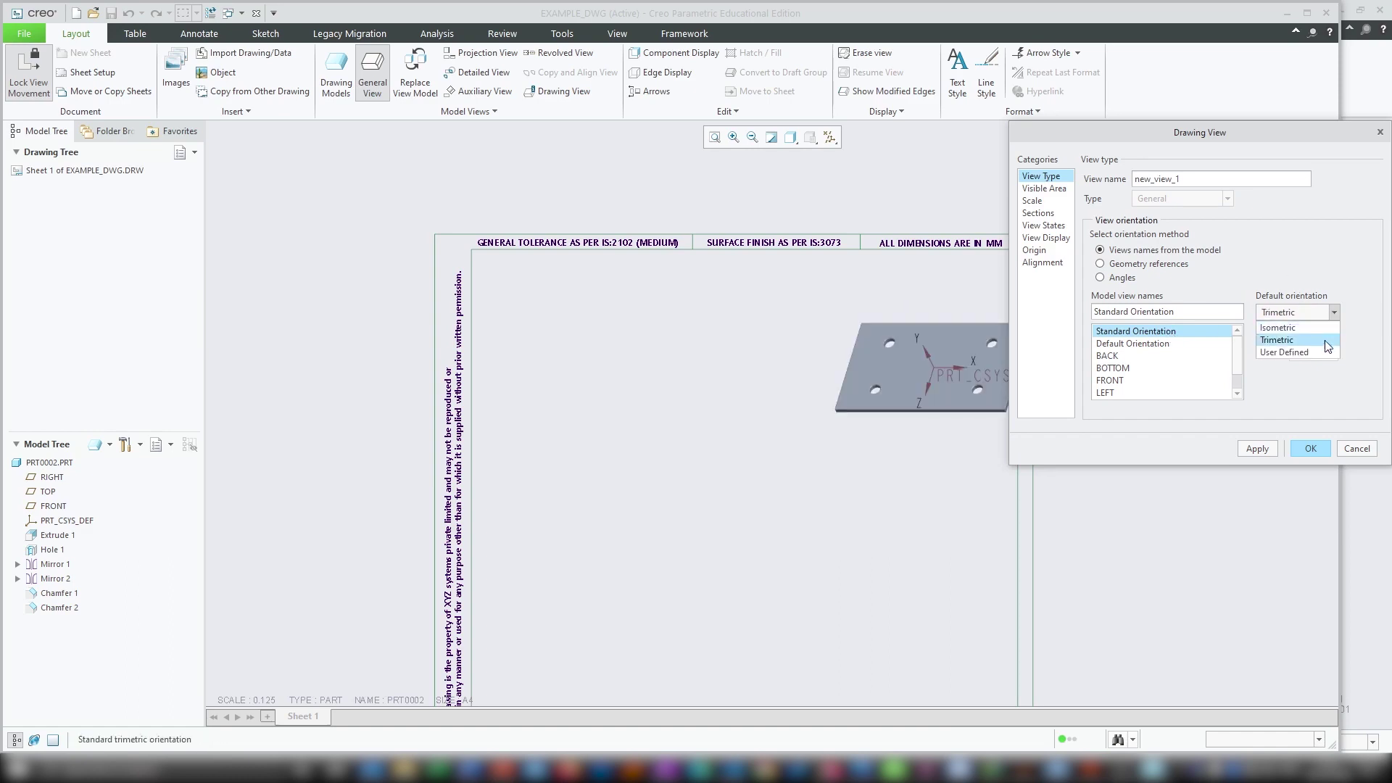
{"action": "left_click", "coordinate": [1324, 329]}
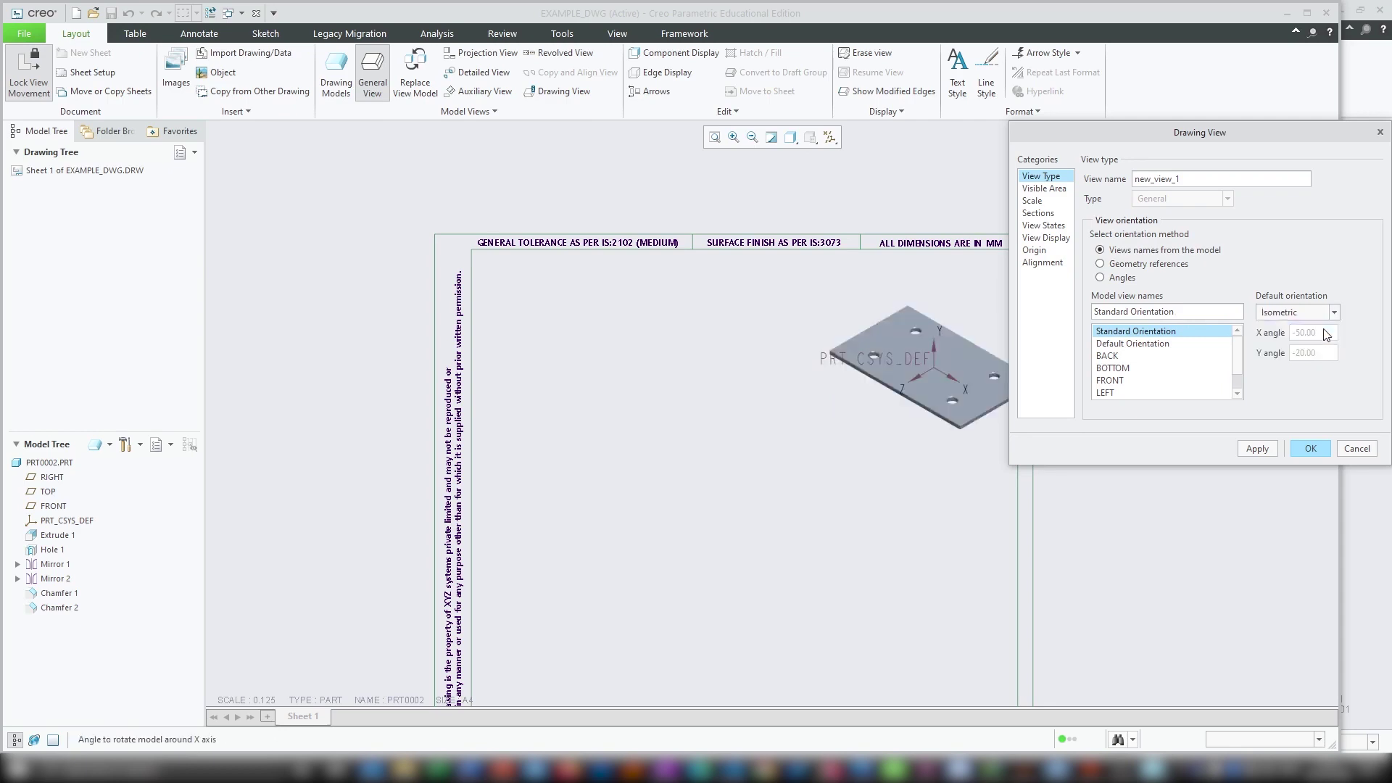
{"action": "left_click", "coordinate": [1310, 449]}
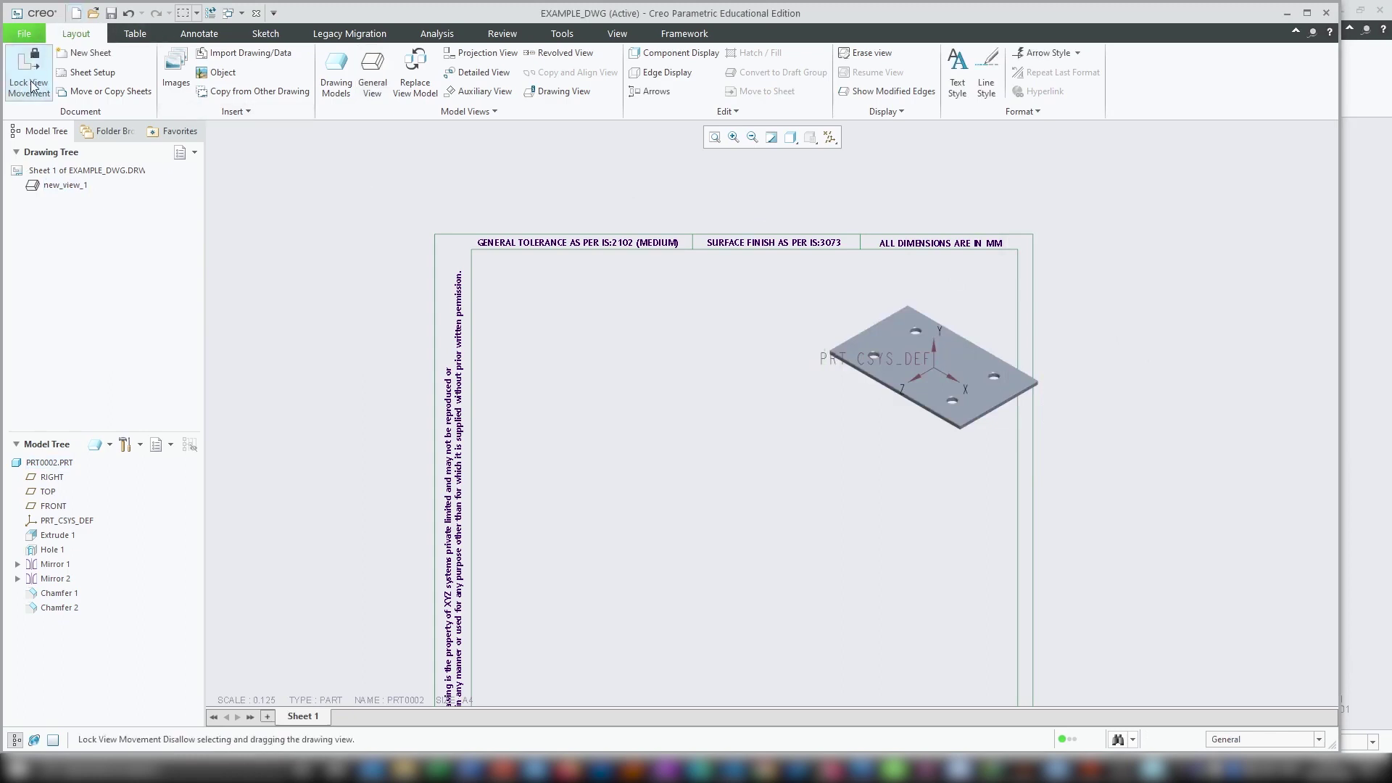
Move the isometric view inside the sheet frame near its upper-right corner and lock view movement.
{"action": "left_click_drag", "start_coordinate": [808, 347], "coordinate": [777, 309]}
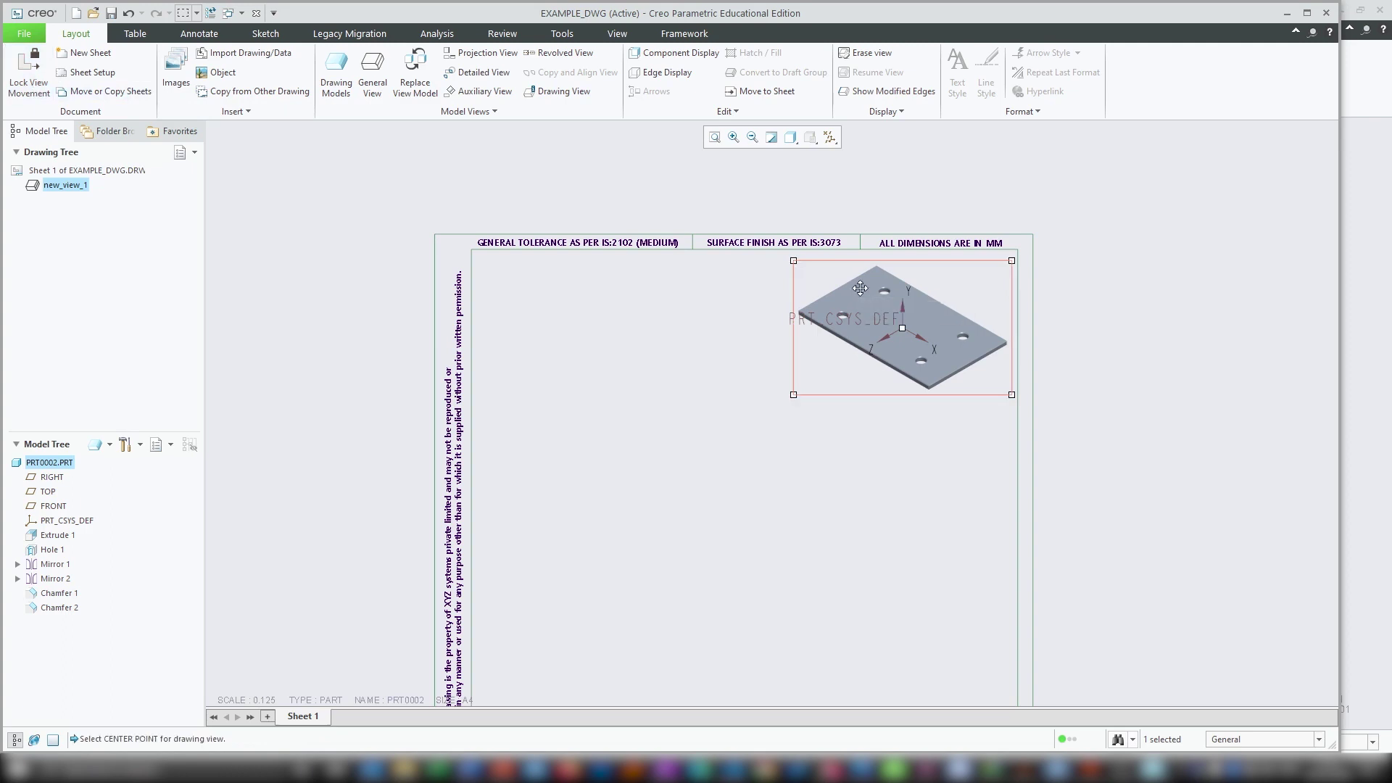
{"action": "left_click_drag", "start_coordinate": [860, 288], "coordinate": [856, 288]}
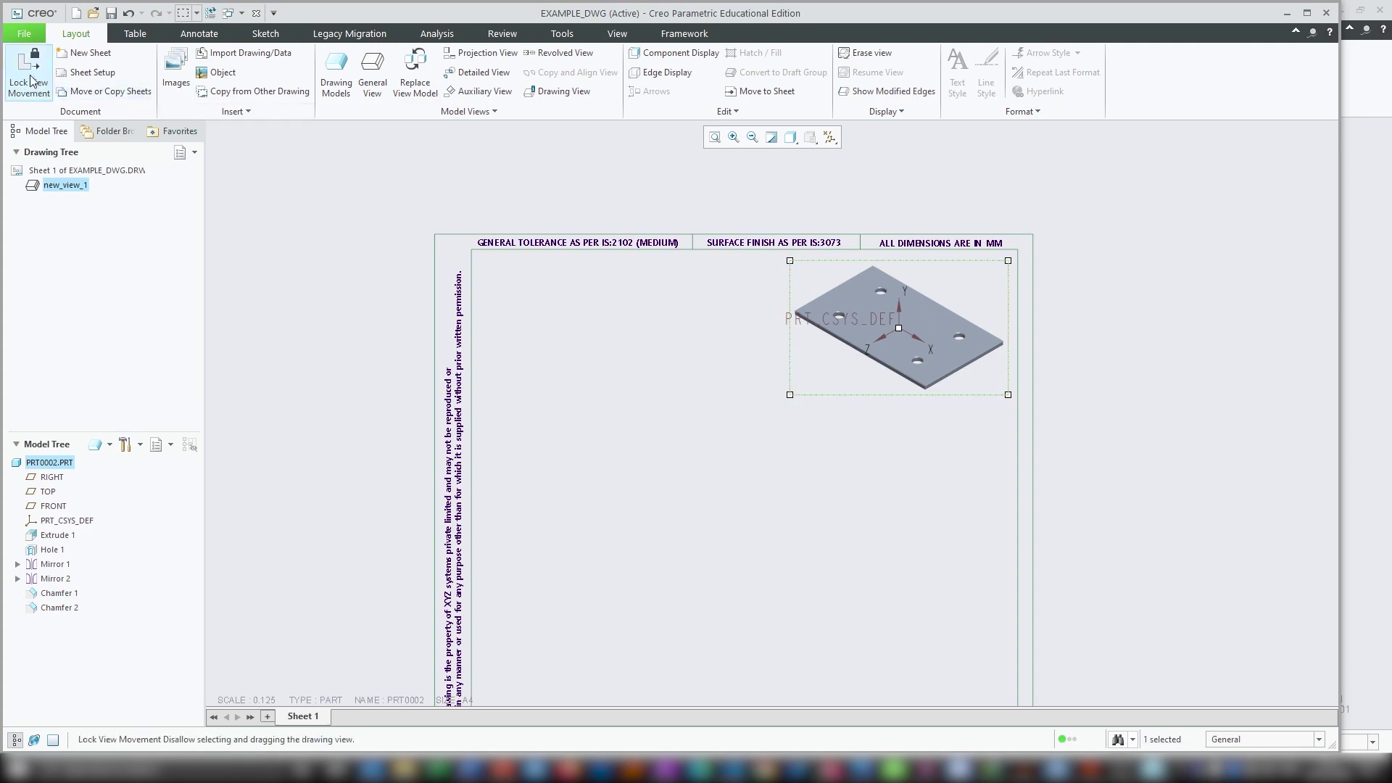
{"action": "left_click", "coordinate": [29, 76]}
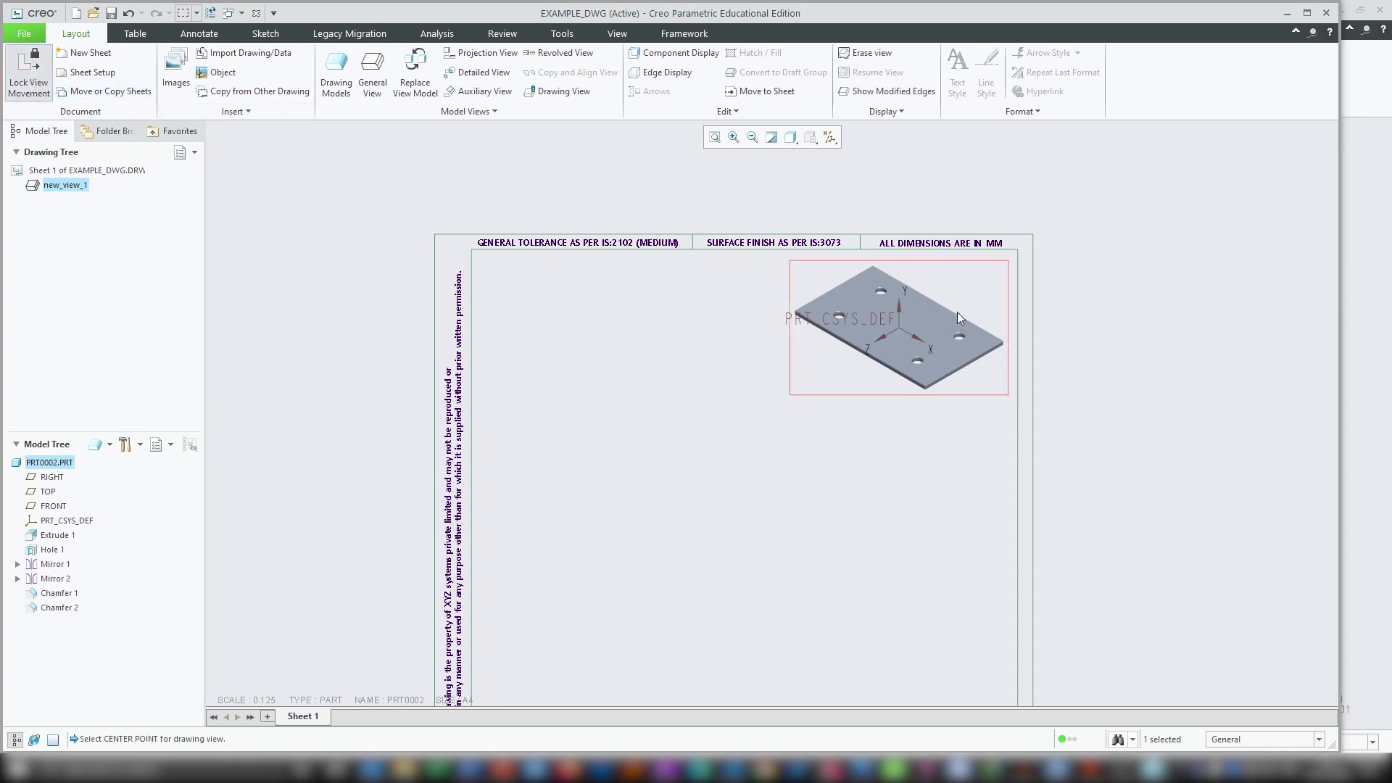
{"action": "left_click", "coordinate": [1026, 326]}
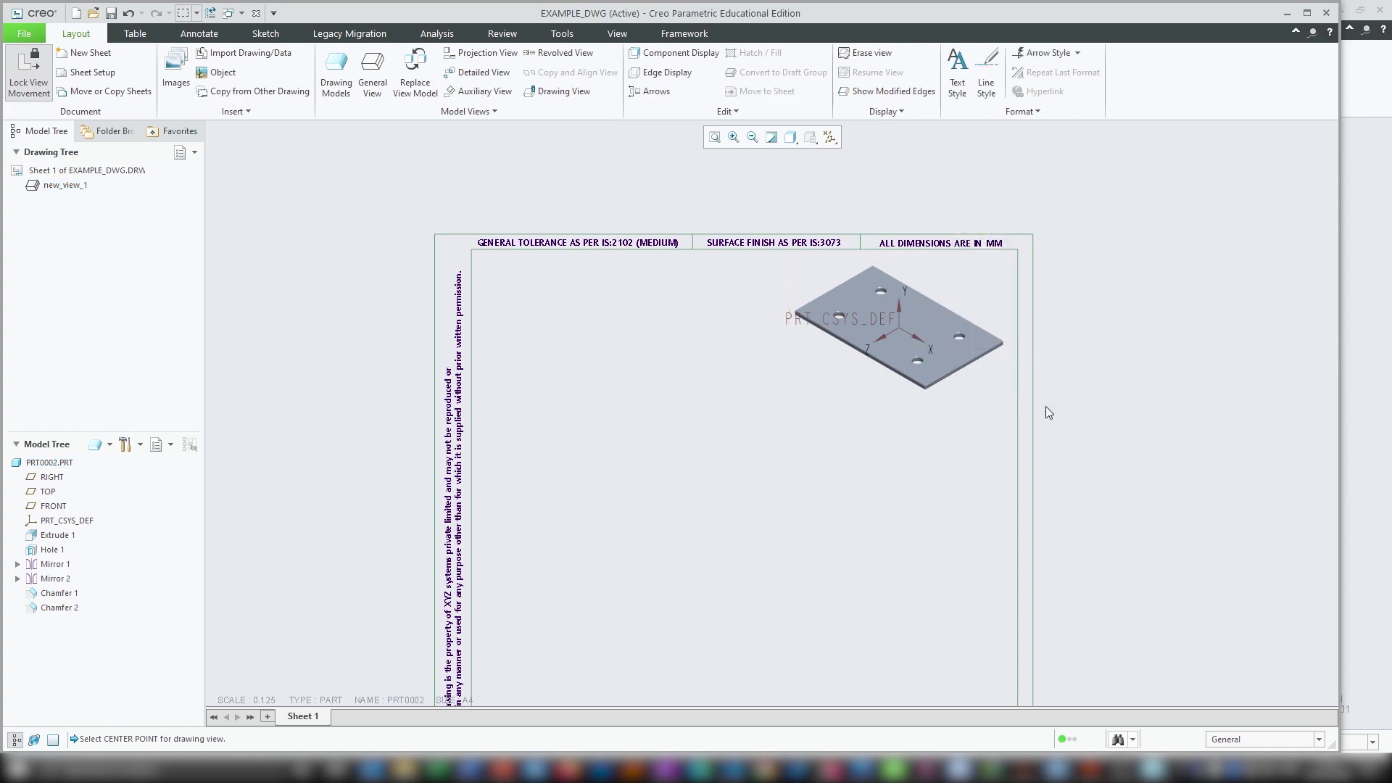
Turn off the datum display and apply the Hidden display style to the isometric view.
{"action": "left_click", "coordinate": [830, 137]}
{"action": "left_click", "coordinate": [830, 157]}
{"action": "double_click", "coordinate": [952, 357]}
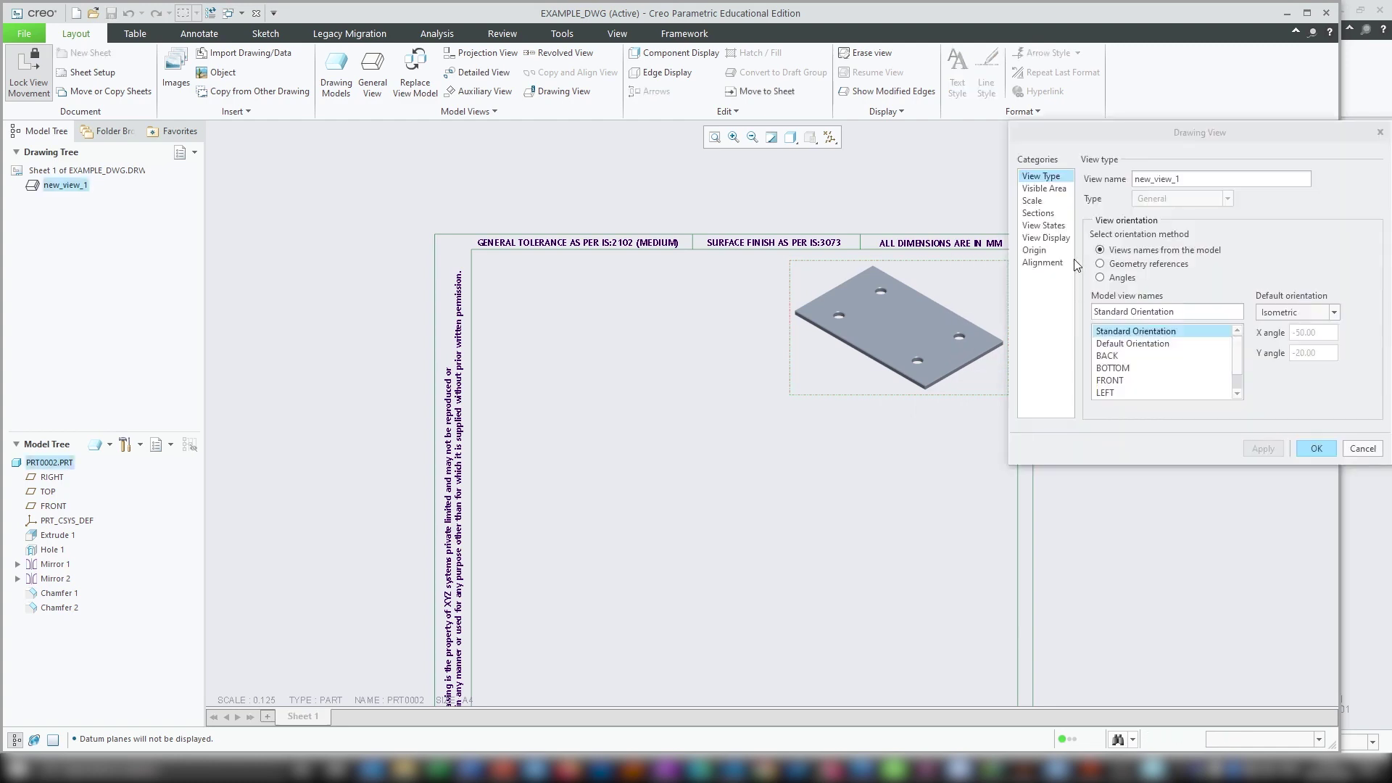
{"action": "left_click", "coordinate": [1056, 239]}
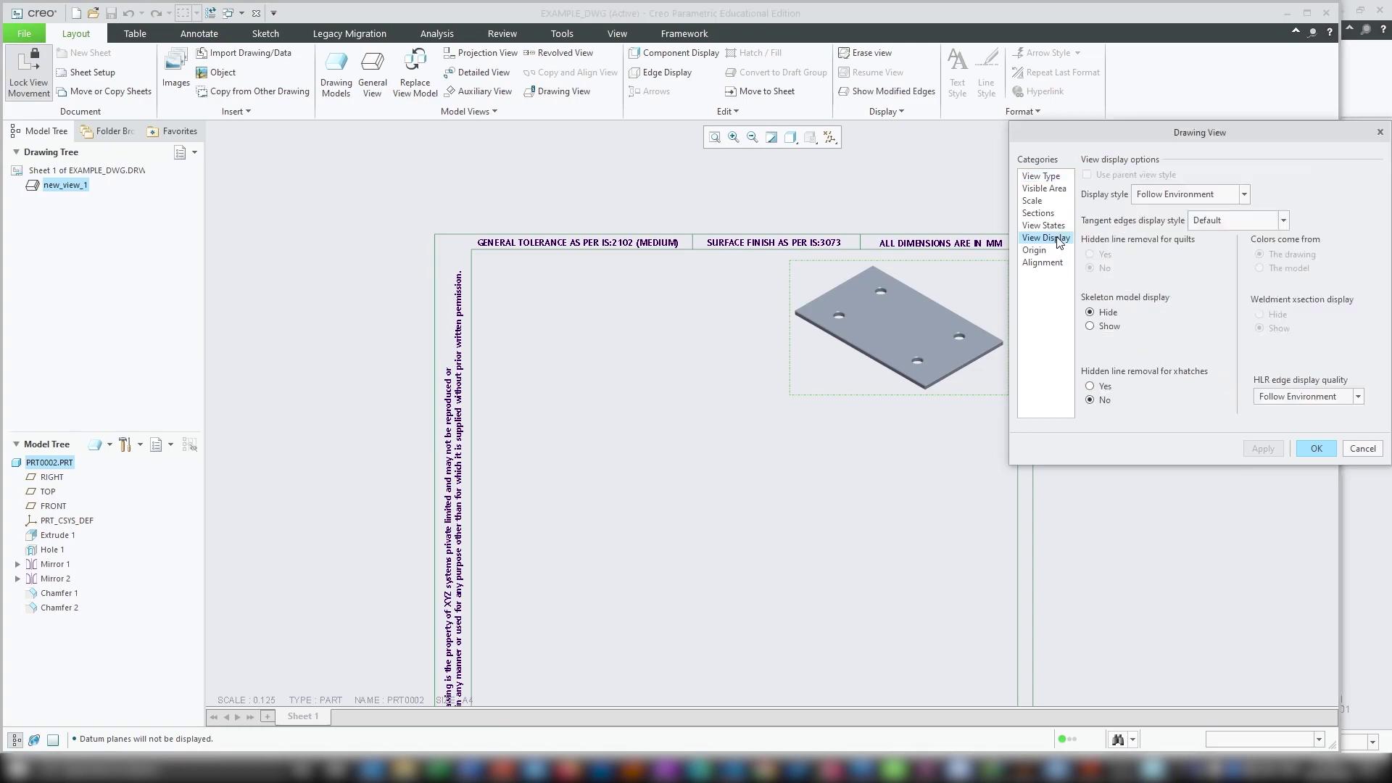
{"action": "left_click", "coordinate": [1193, 195]}
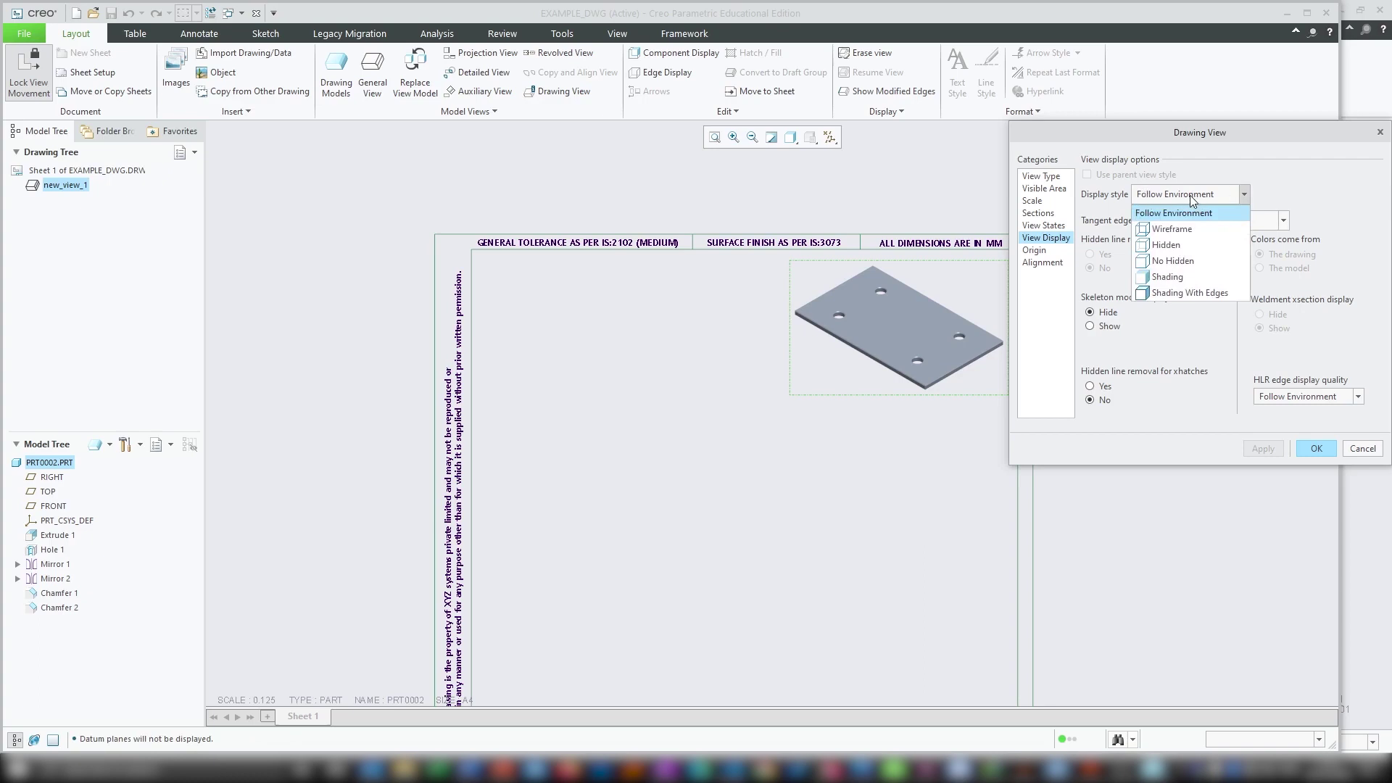
{"action": "left_click", "coordinate": [1167, 245]}
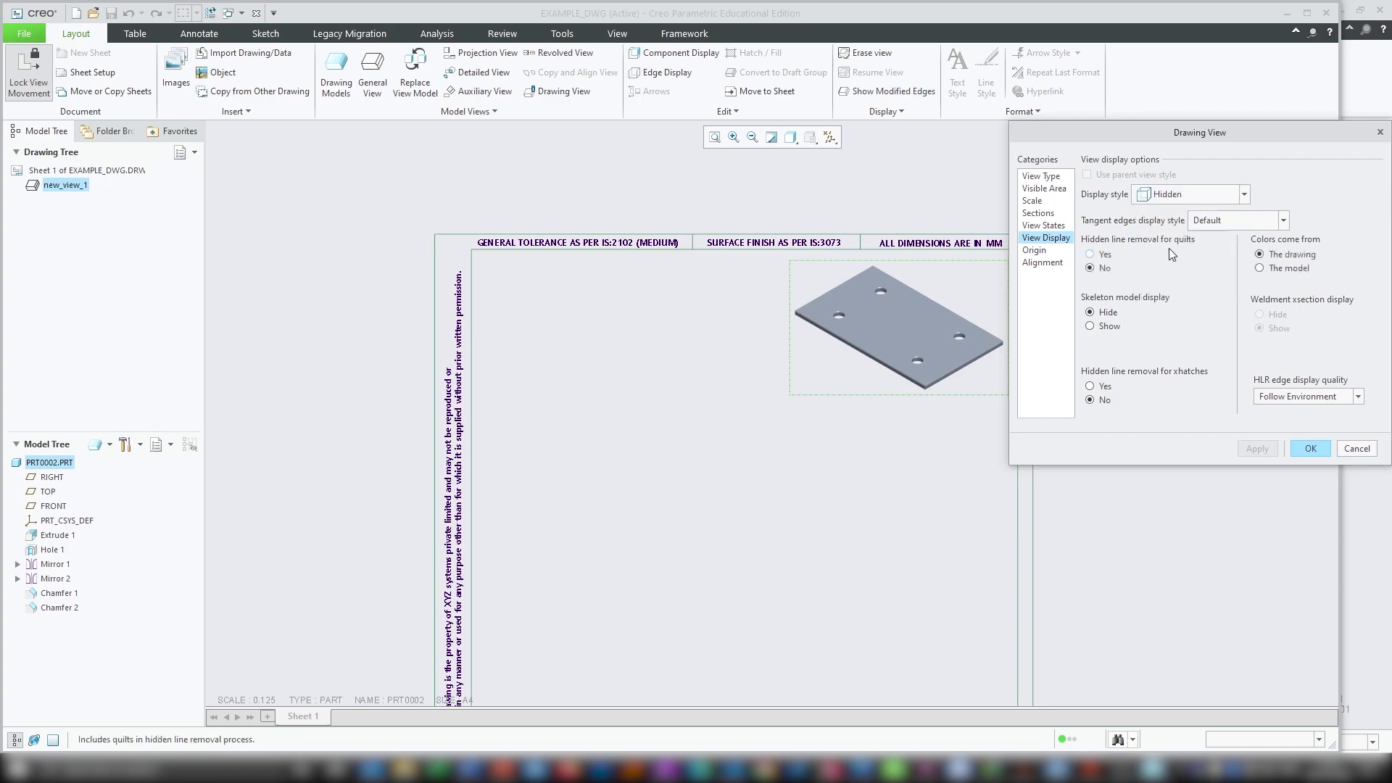
{"action": "left_click", "coordinate": [1260, 449]}
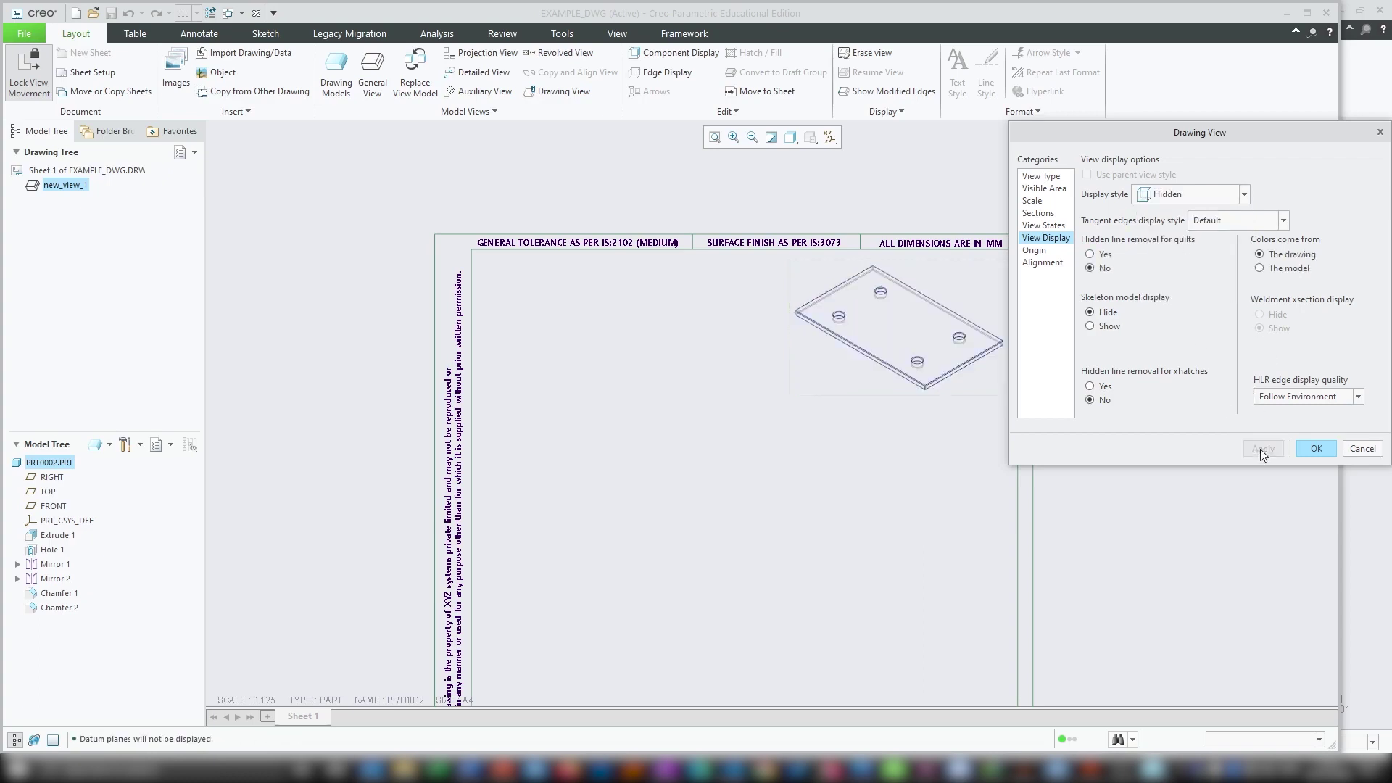
{"action": "scroll", "coordinate": [941, 275], "scroll_direction": "up", "scroll_amount": 2}
{"action": "scroll", "coordinate": [757, 324], "scroll_direction": "down", "scroll_amount": 1}
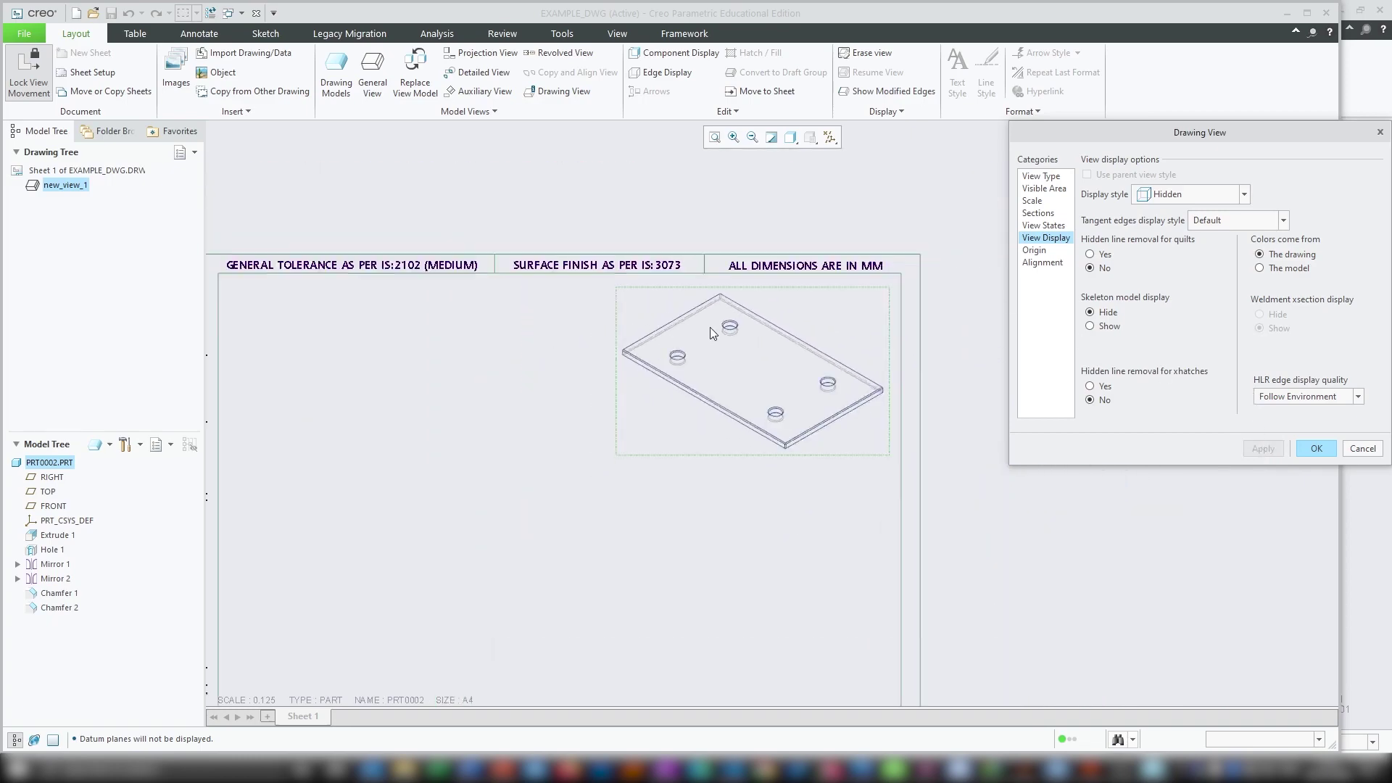
{"action": "scroll", "coordinate": [757, 324], "scroll_direction": "up", "scroll_amount": 3}
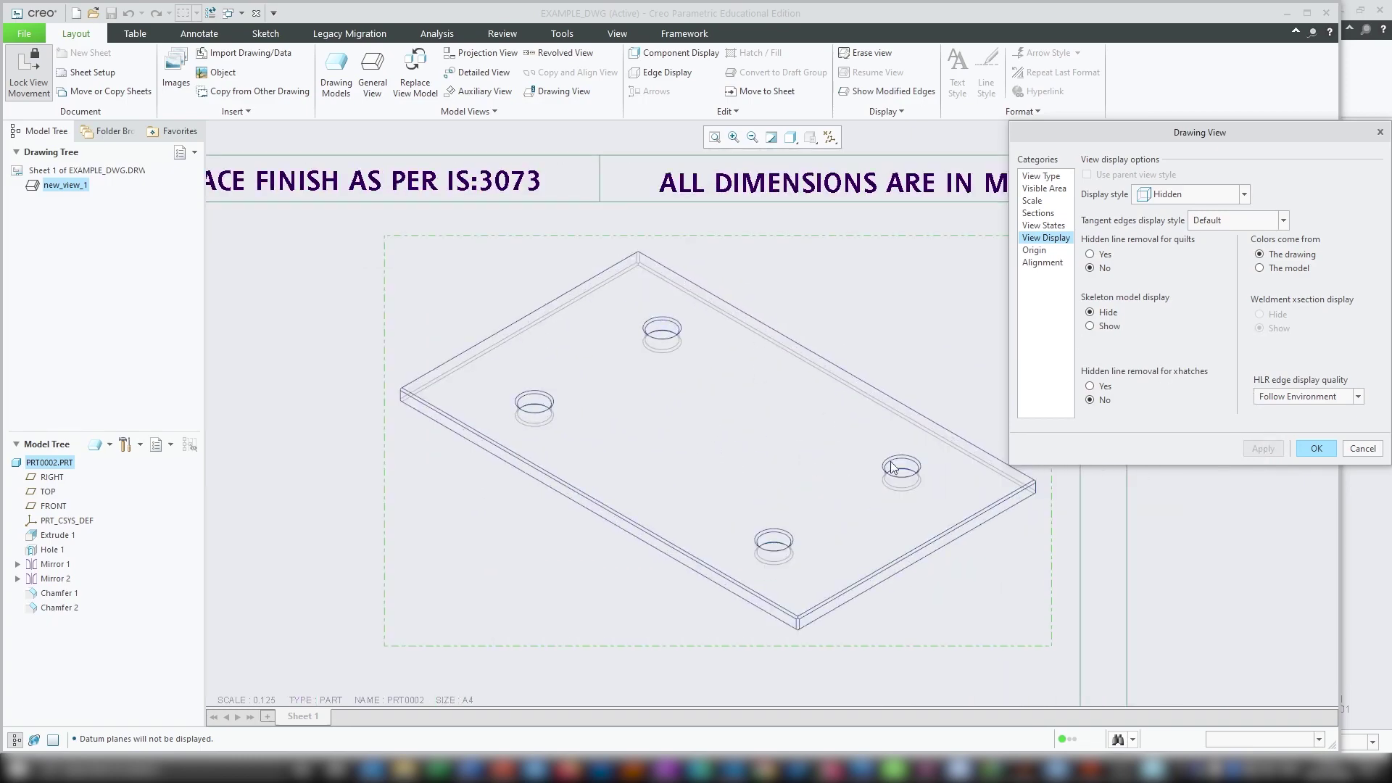
{"action": "scroll", "coordinate": [860, 579], "scroll_direction": "up", "scroll_amount": 1}
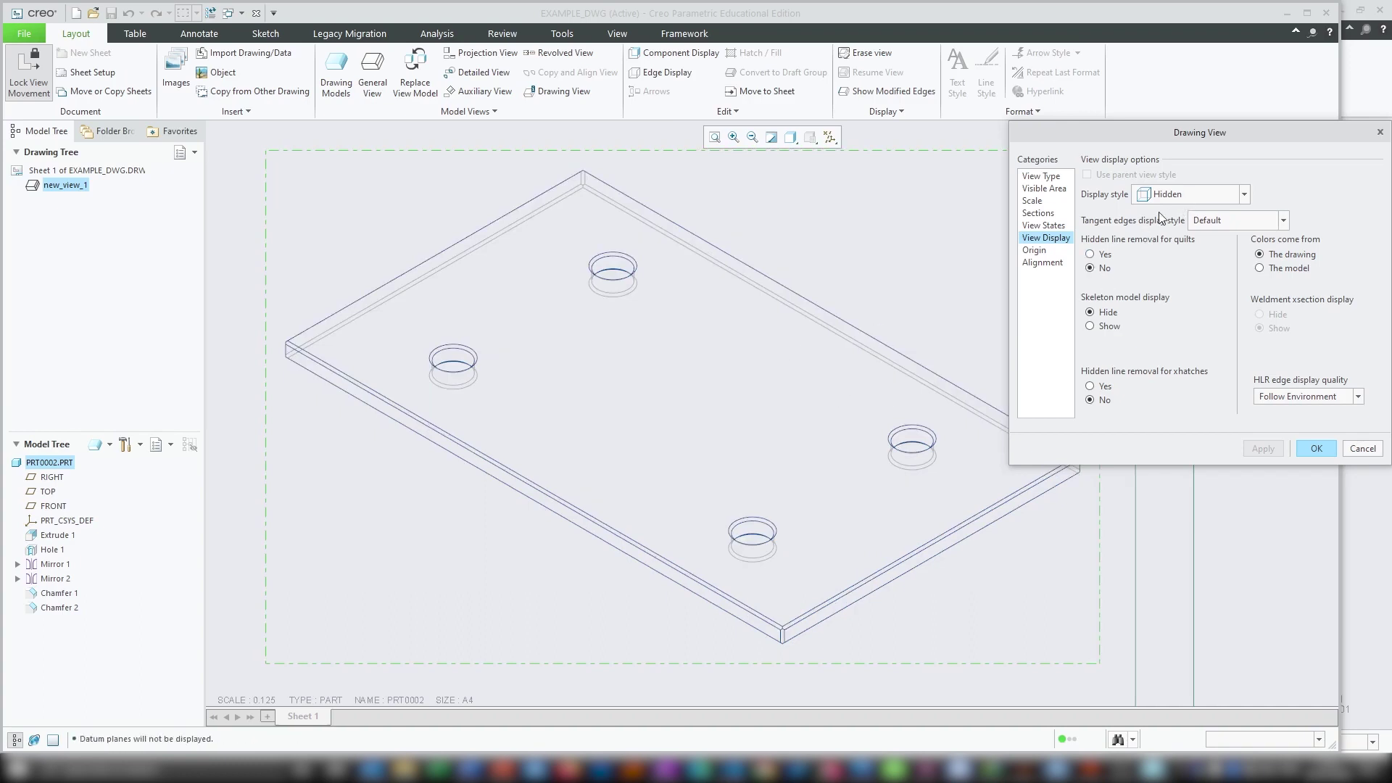
Try the No Hidden and Shading display styles on the isometric view.
{"action": "left_click", "coordinate": [1186, 197]}
{"action": "left_click", "coordinate": [1196, 268]}
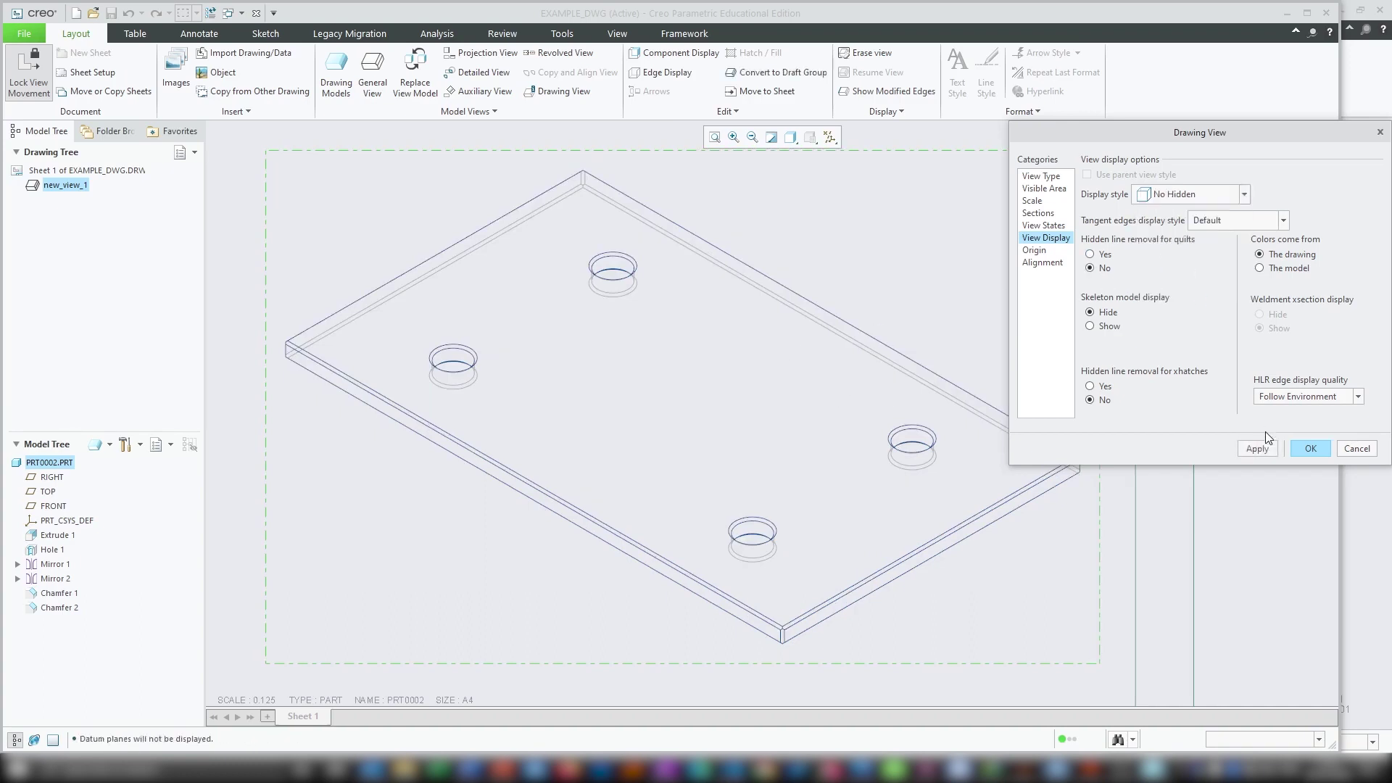
{"action": "left_click", "coordinate": [1263, 449]}
{"action": "left_click", "coordinate": [1196, 195]}
{"action": "left_click", "coordinate": [1168, 280]}
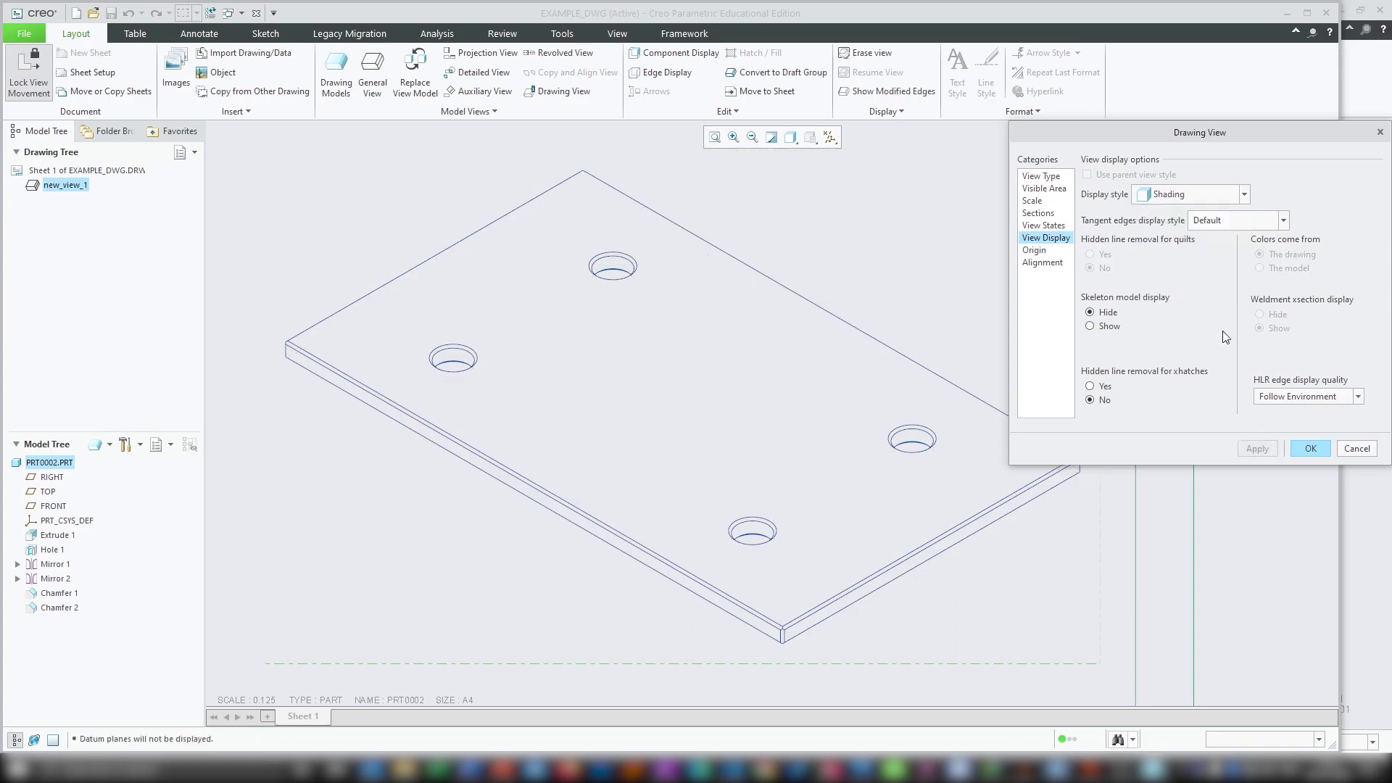
{"action": "left_click", "coordinate": [1252, 447]}
Set the isometric view's display style back to Hidden and accept the view settings.
{"action": "left_click", "coordinate": [1195, 194]}
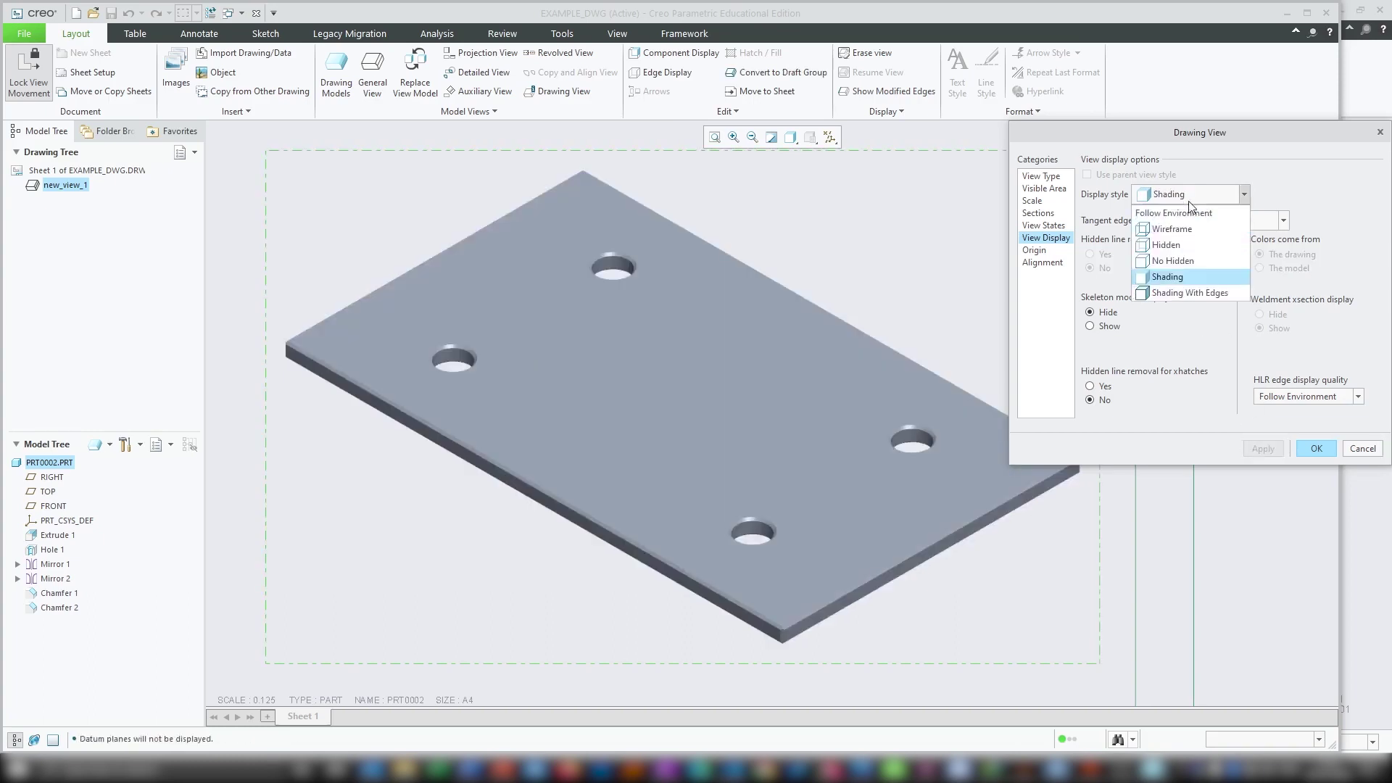
{"action": "left_click", "coordinate": [1179, 246]}
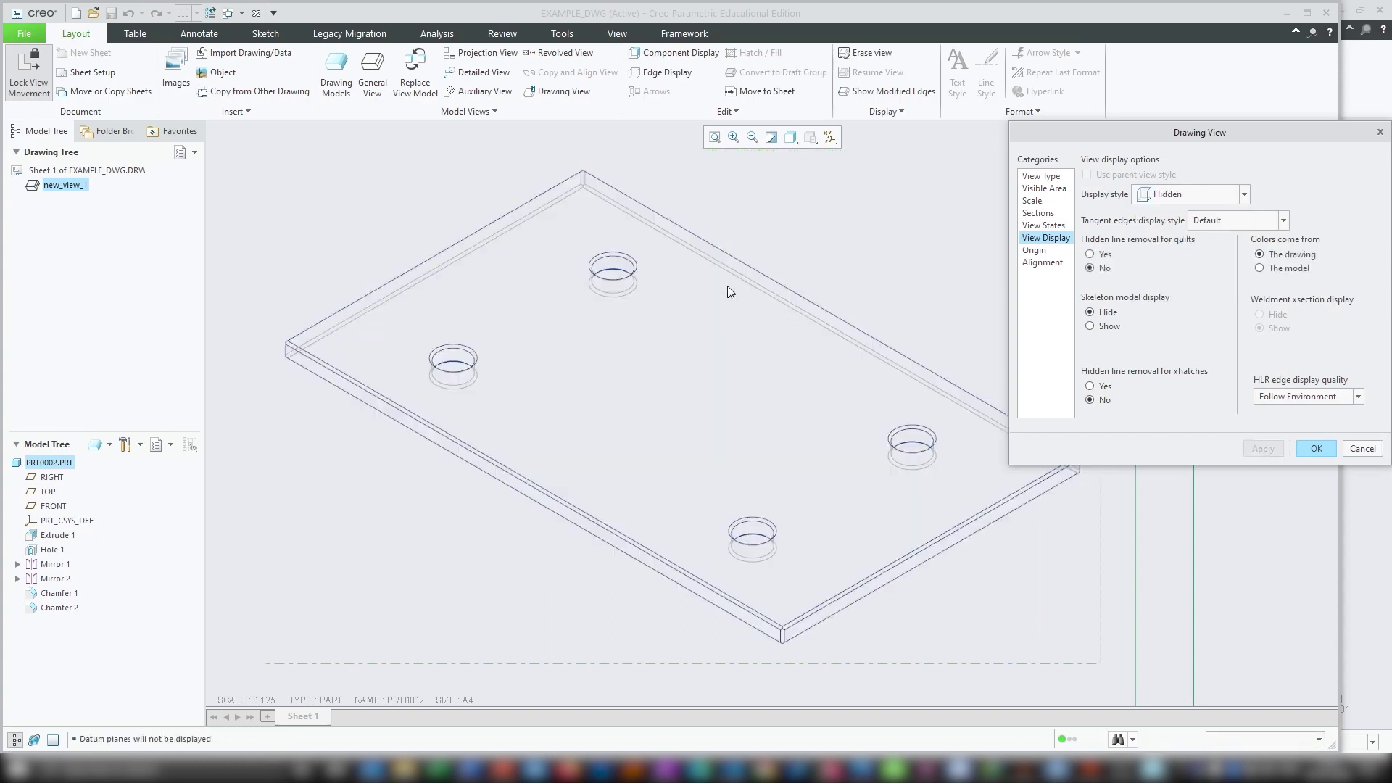
{"action": "scroll", "coordinate": [876, 324], "scroll_direction": "down", "scroll_amount": 1}
{"action": "scroll", "coordinate": [843, 326], "scroll_direction": "down", "scroll_amount": 1}
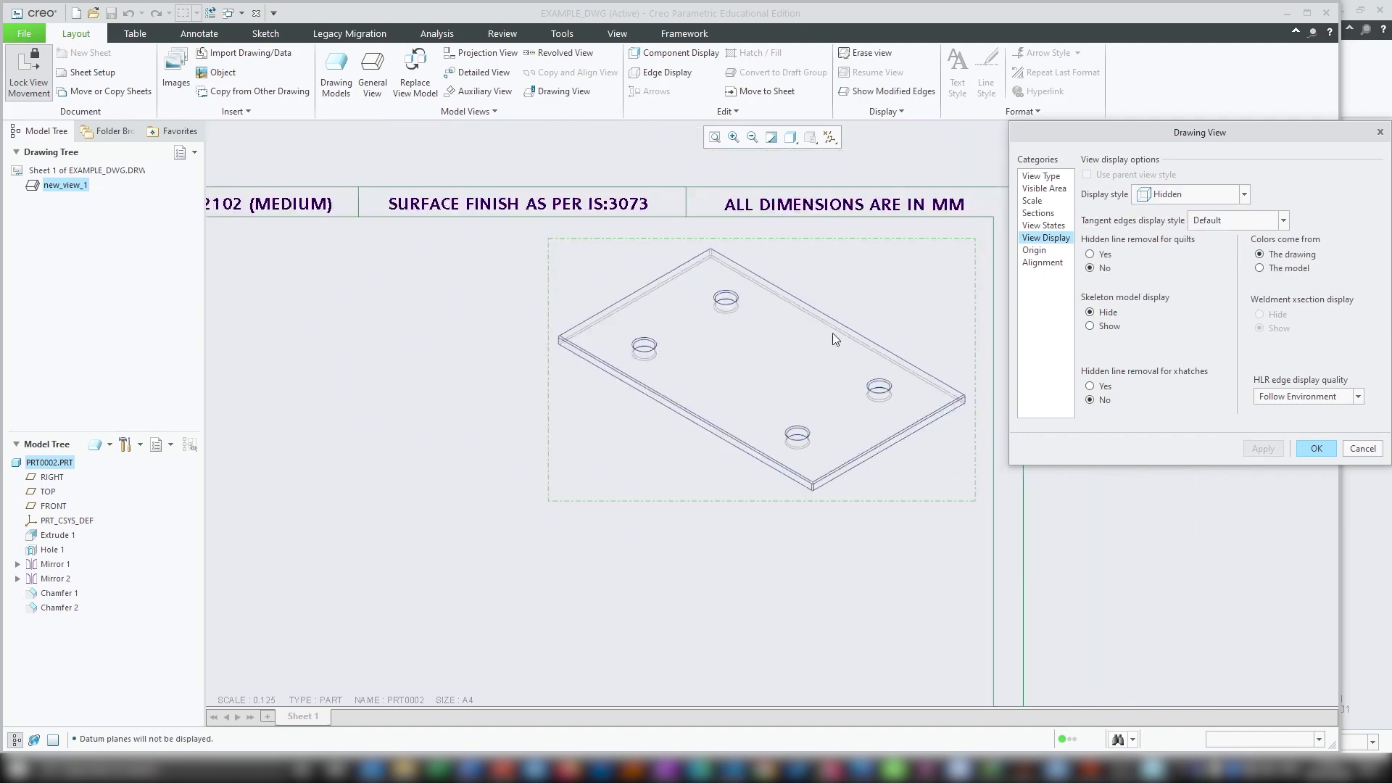
{"action": "left_click", "coordinate": [1042, 510]}
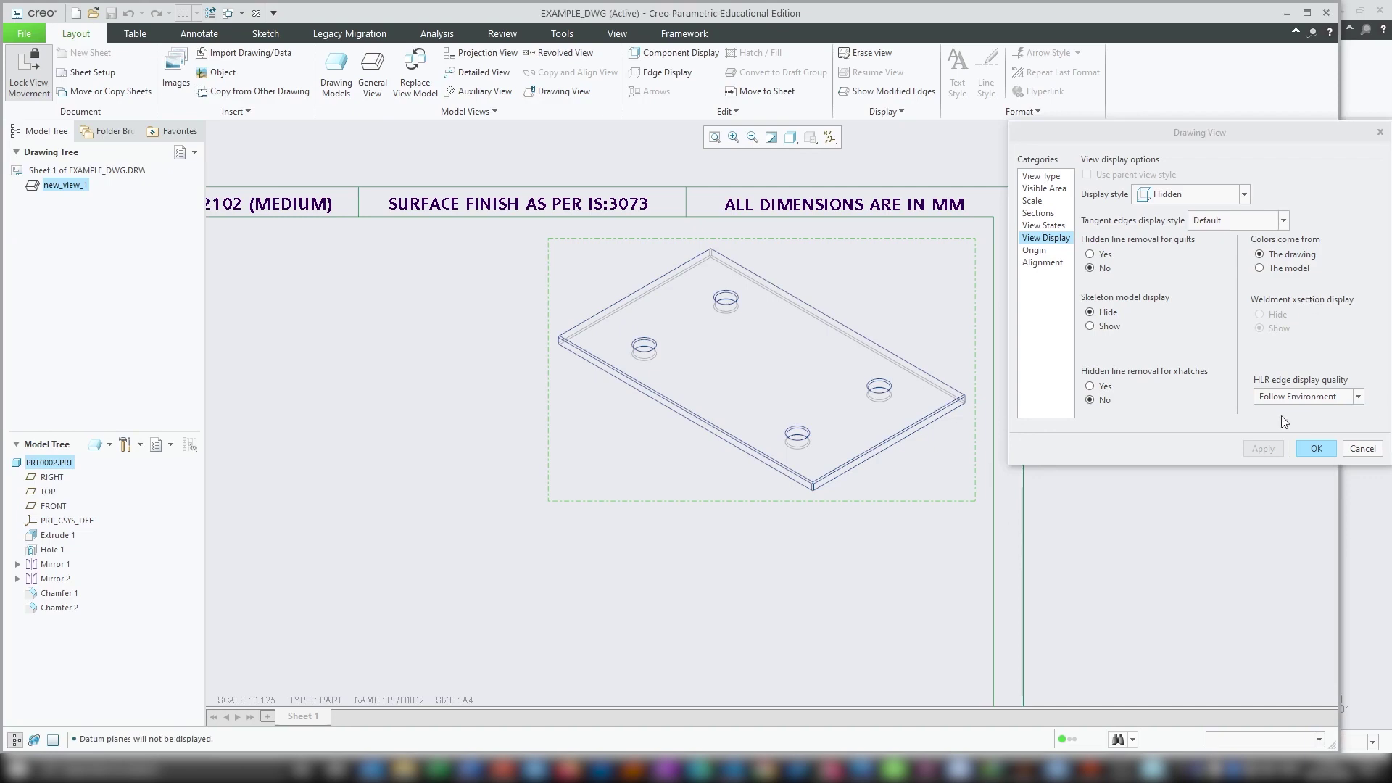
{"action": "left_click", "coordinate": [1313, 449]}
{"action": "left_click", "coordinate": [1051, 312]}
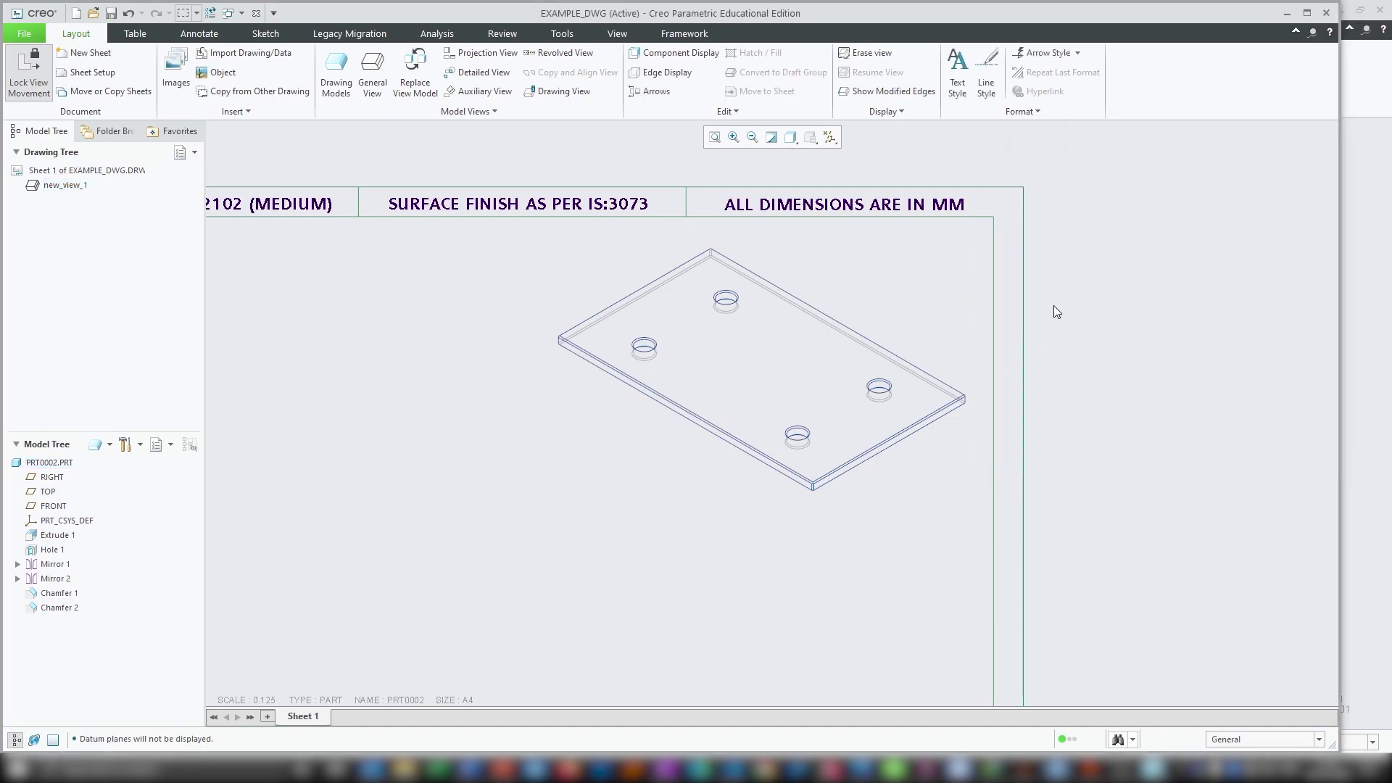
{"action": "scroll", "coordinate": [1054, 305], "scroll_direction": "down", "scroll_amount": 3}
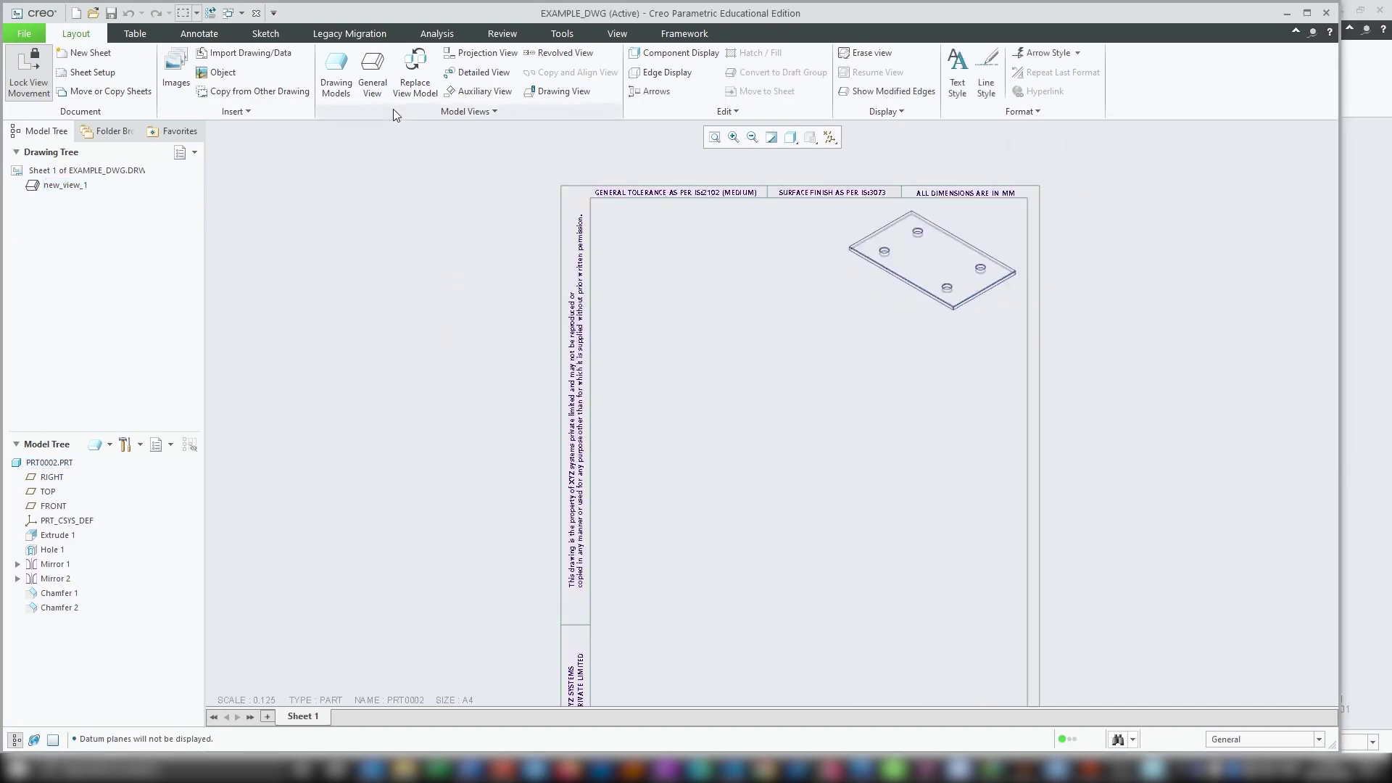
{"action": "left_click", "coordinate": [381, 71]}
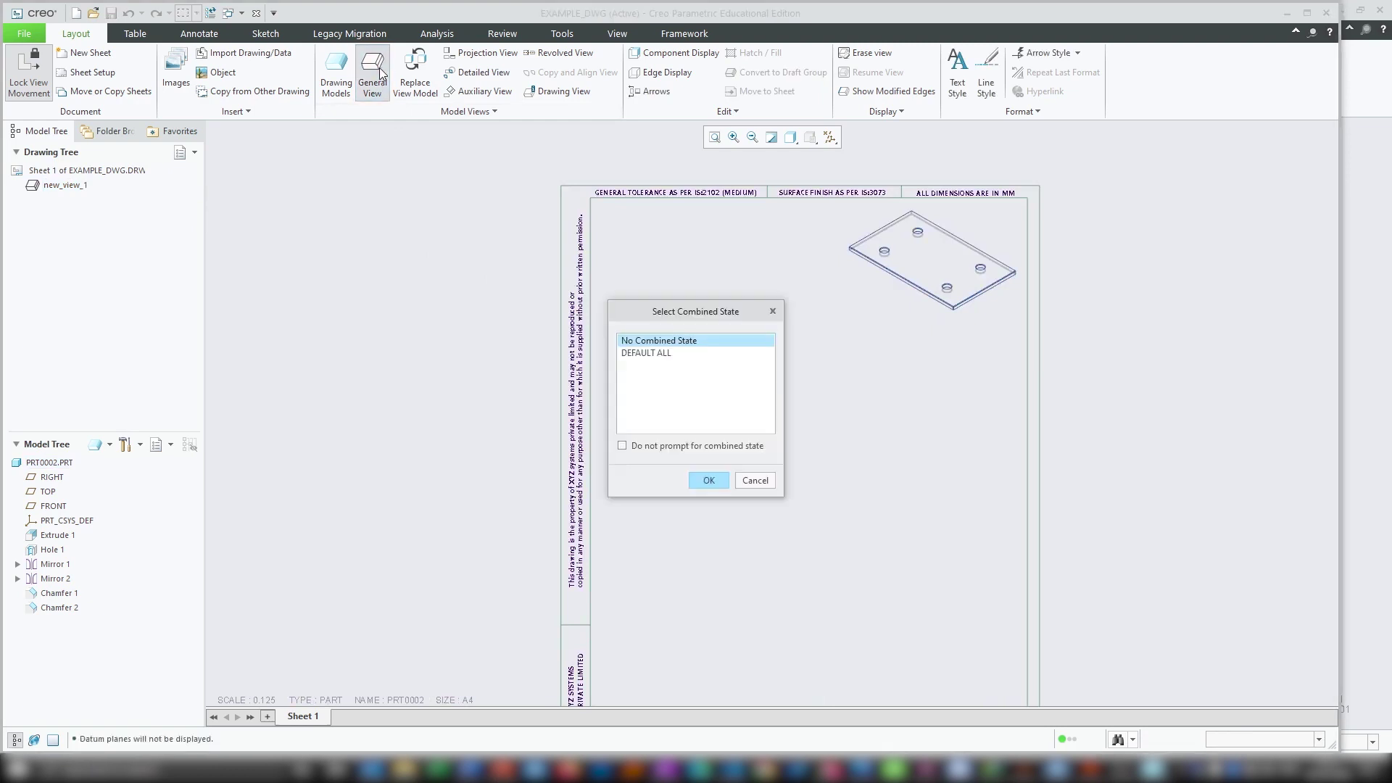
{"action": "left_click", "coordinate": [714, 481]}
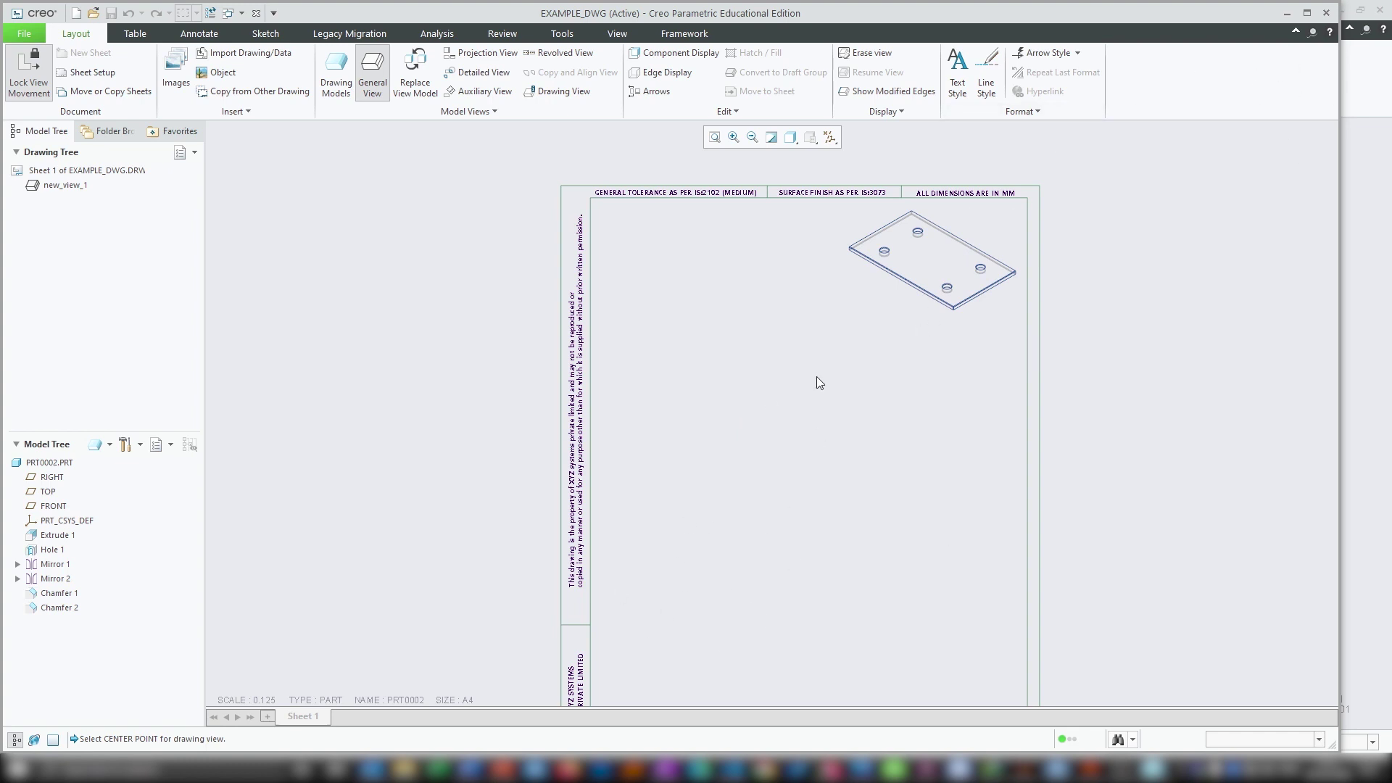
{"action": "left_click", "coordinate": [1346, 450]}
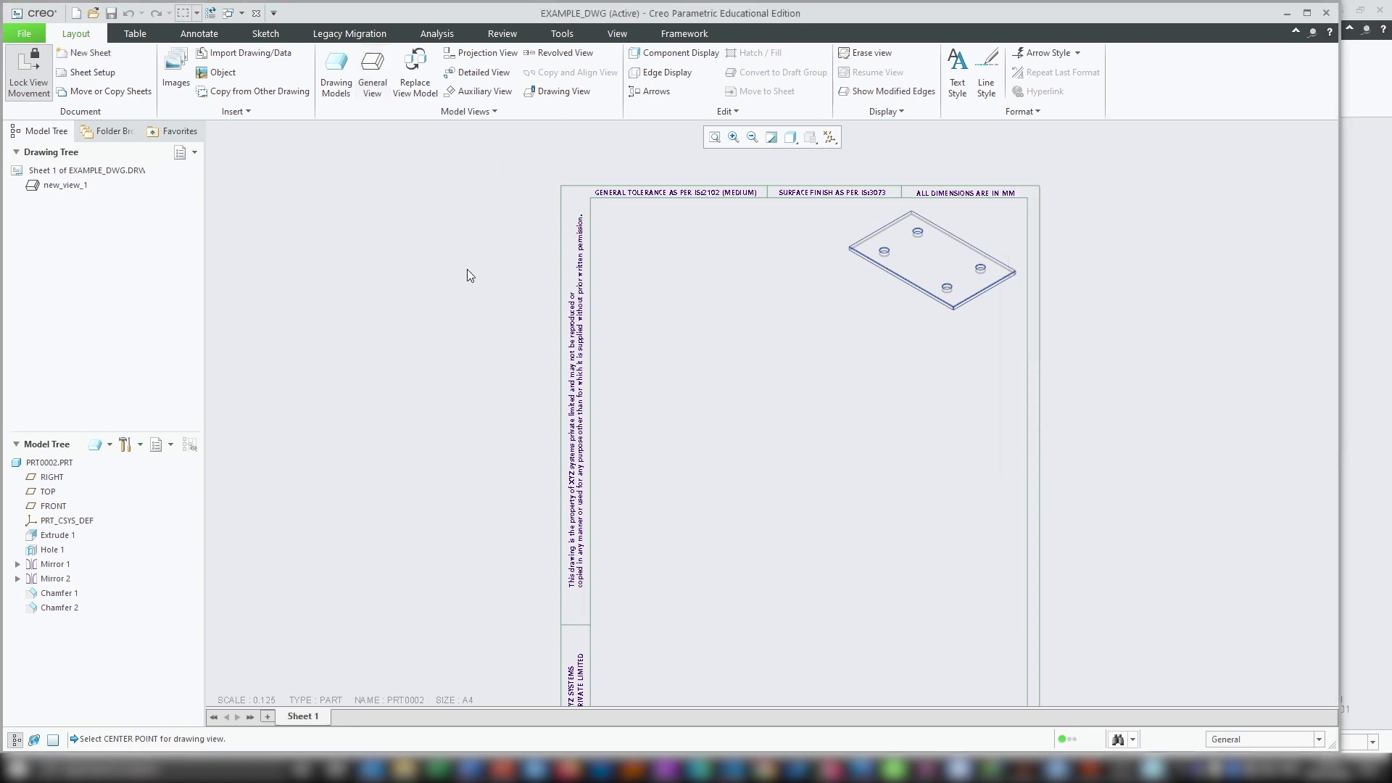
Place a second general view with No Combined State below and left of the isometric view, using the TOP orientation.
{"action": "left_click", "coordinate": [380, 86]}
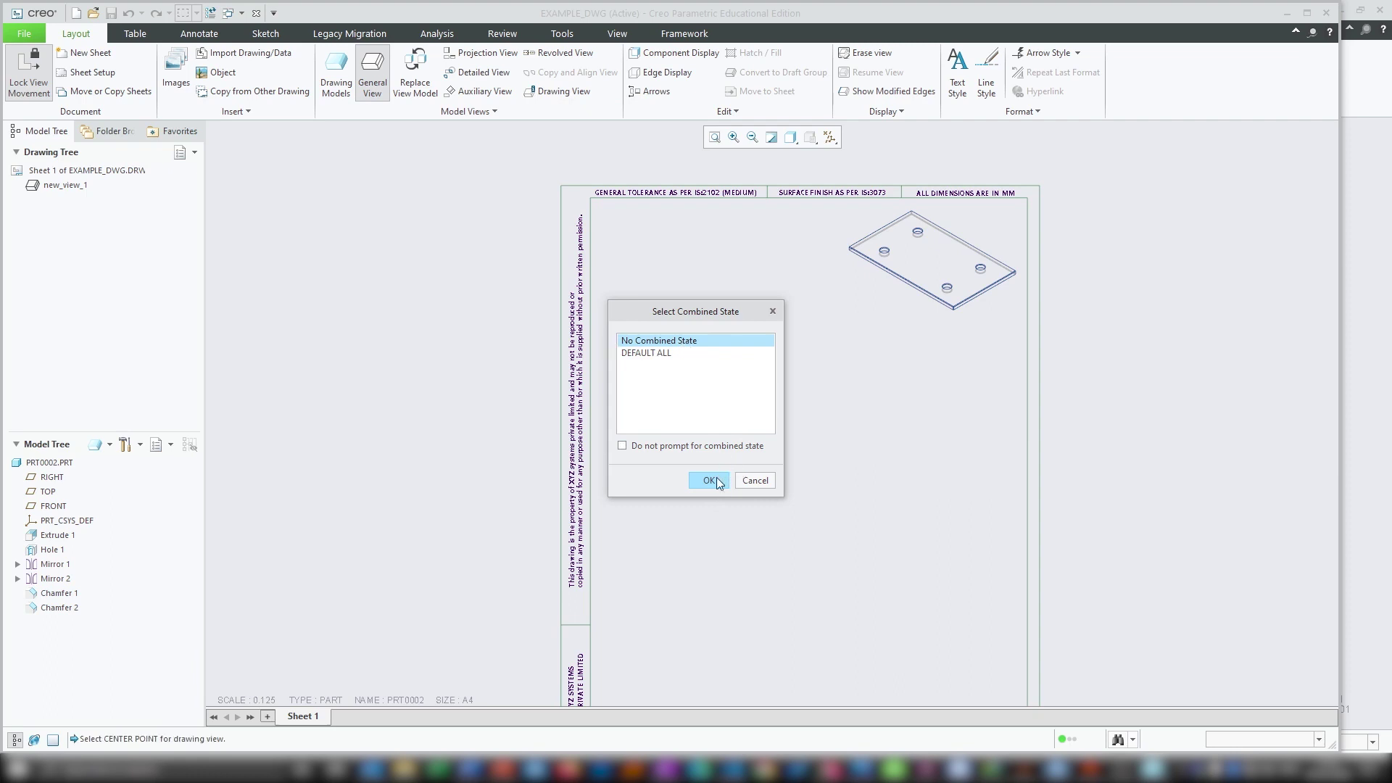
{"action": "left_click", "coordinate": [710, 480]}
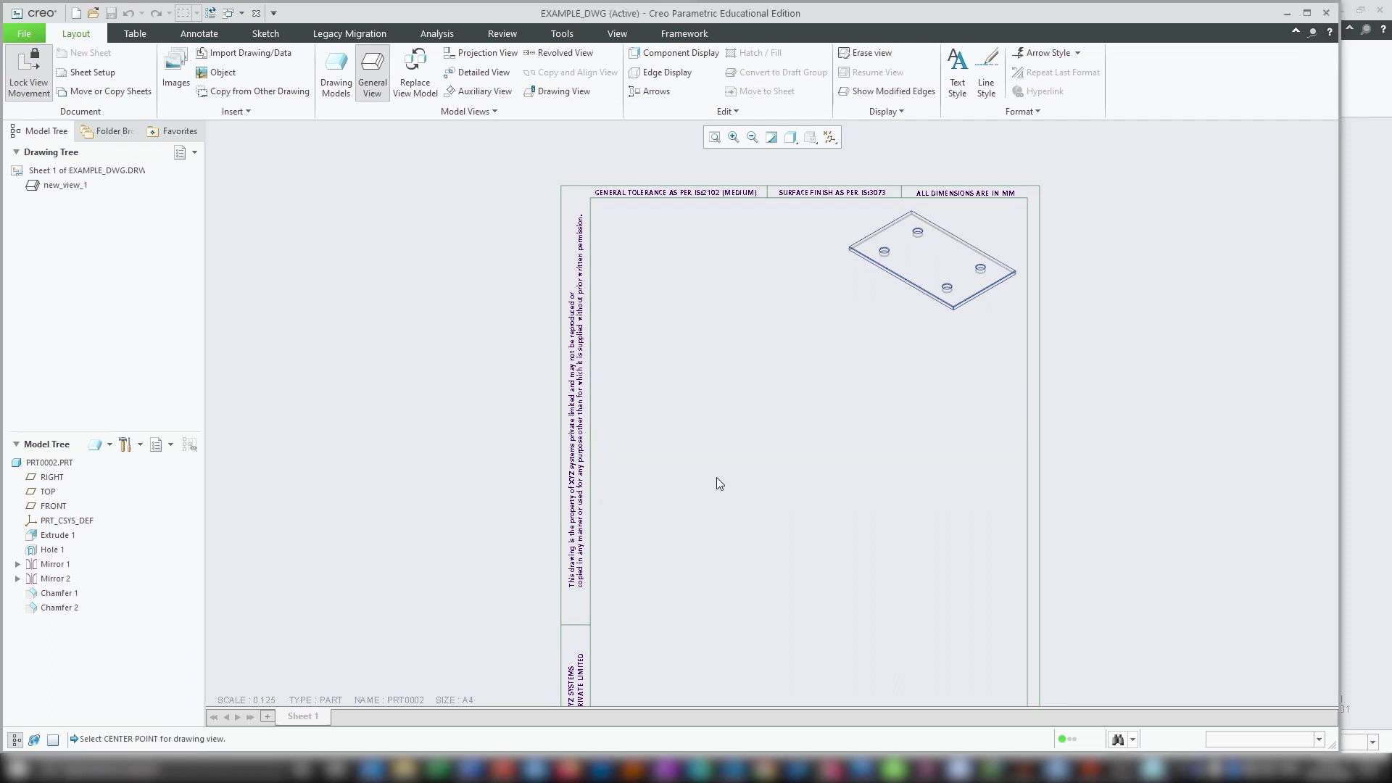
{"action": "left_click", "coordinate": [756, 376]}
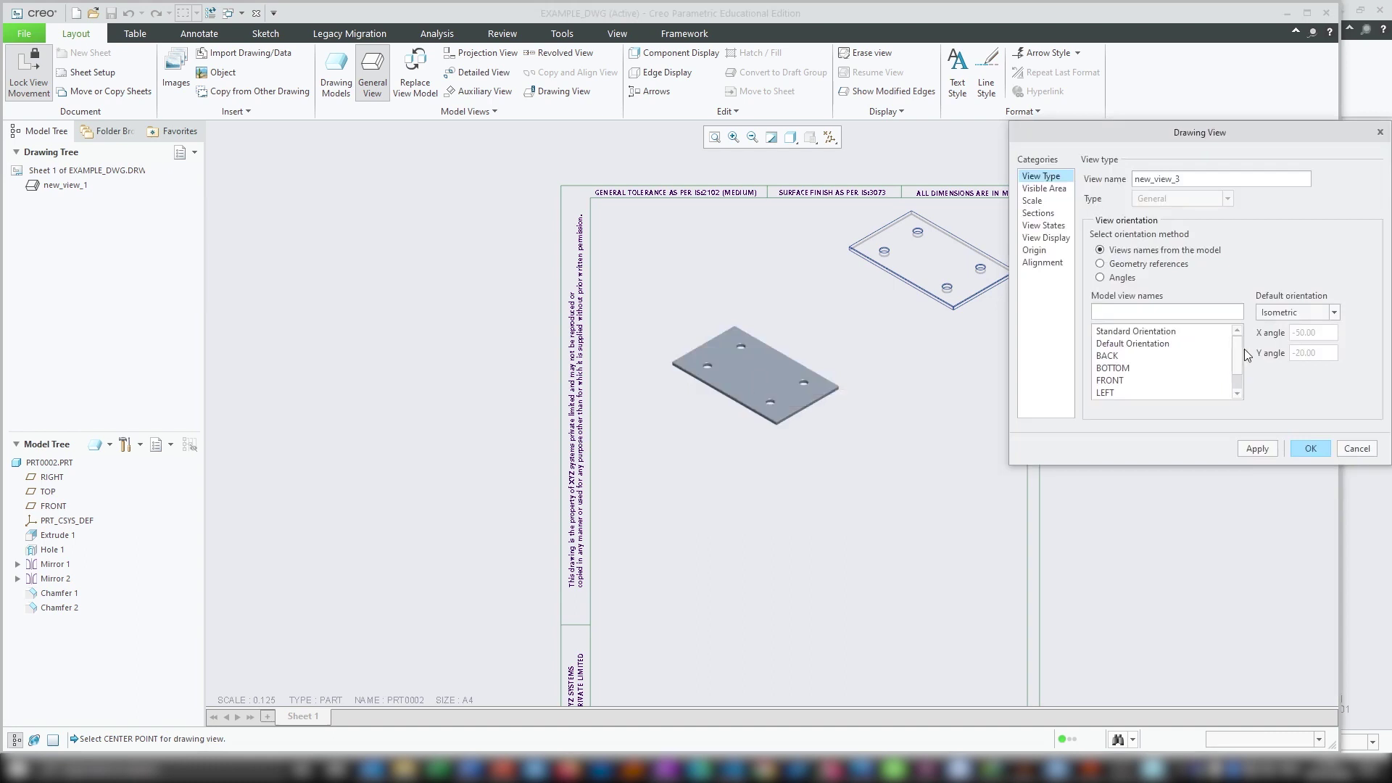
{"action": "scroll", "coordinate": [1167, 377], "scroll_direction": "down", "scroll_amount": 1}
{"action": "left_click", "coordinate": [1134, 393]}
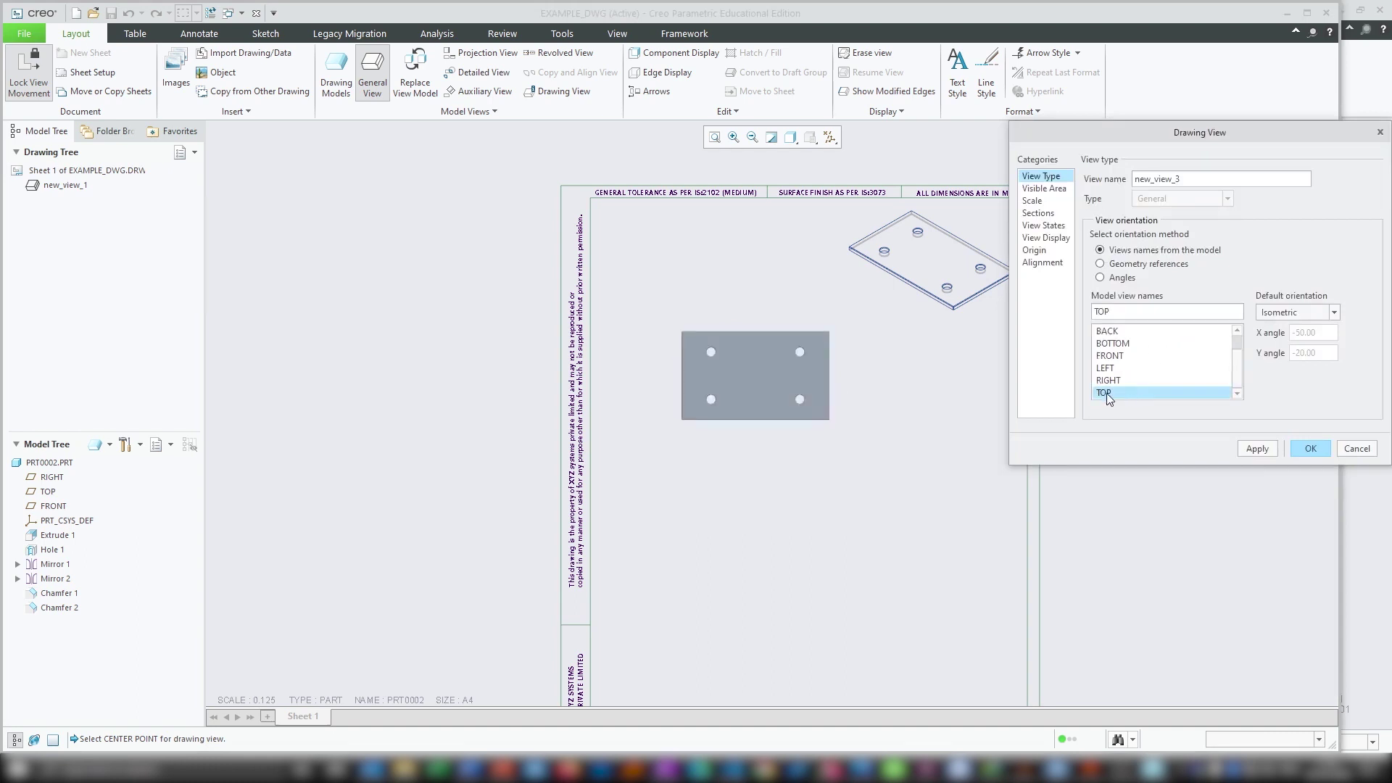
Apply the Hidden display style to the new top view.
{"action": "left_click", "coordinate": [1062, 239]}
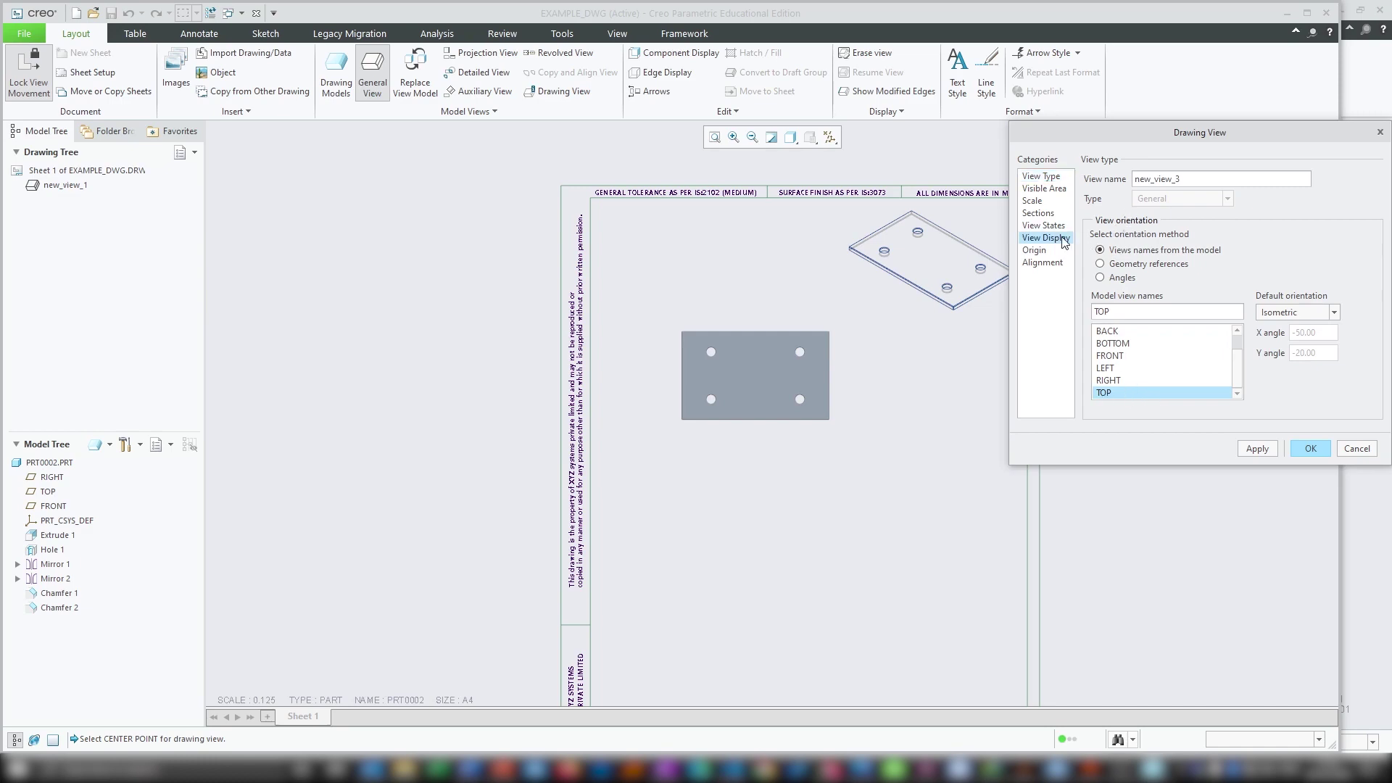
{"action": "left_click", "coordinate": [1244, 194]}
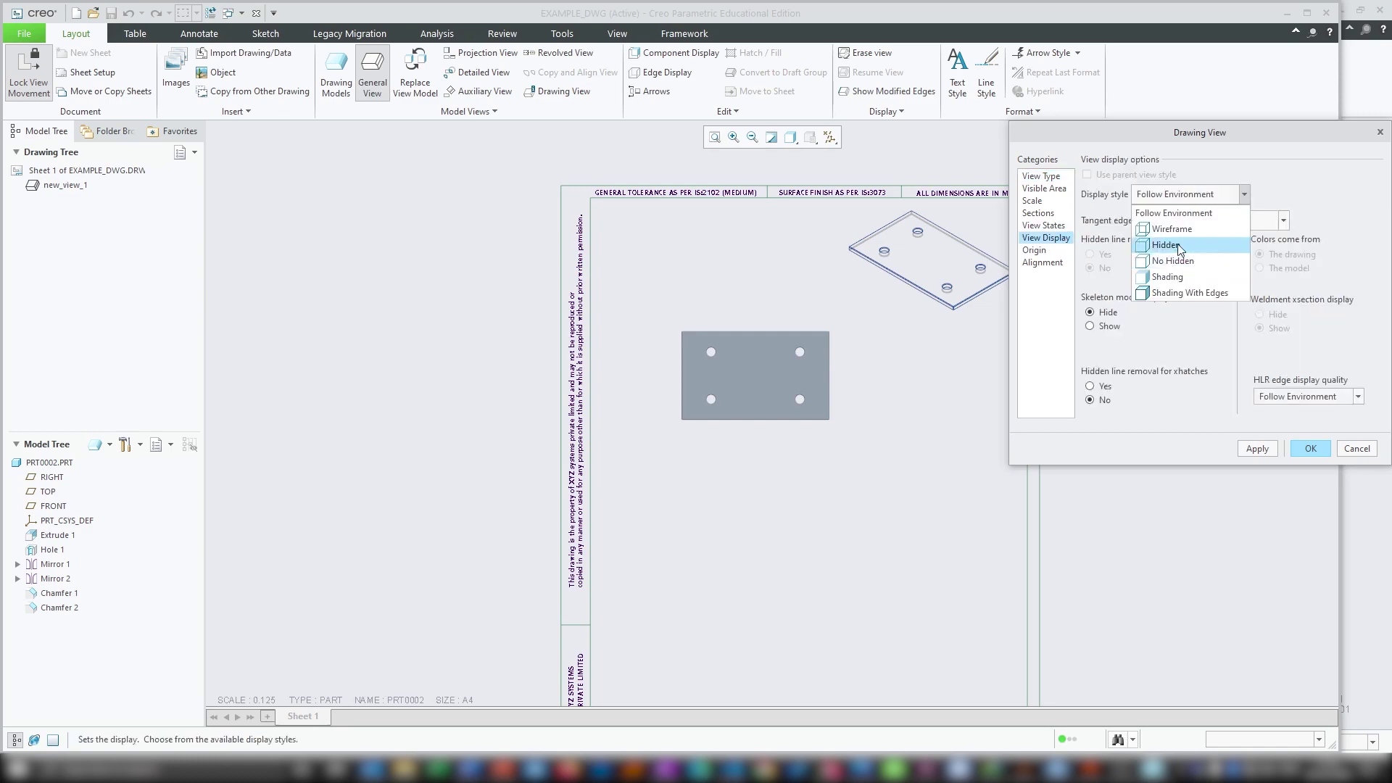
{"action": "left_click", "coordinate": [1204, 246]}
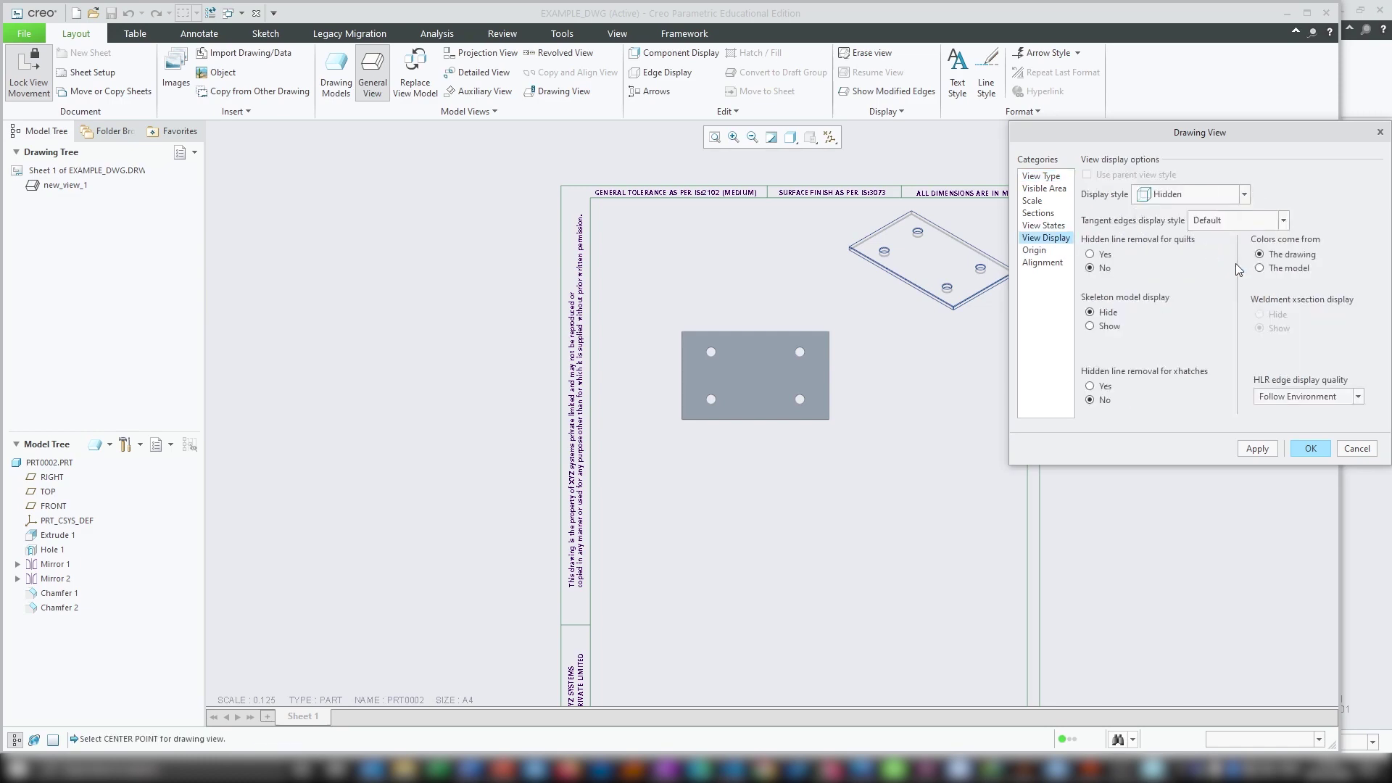
{"action": "left_click", "coordinate": [1260, 450]}
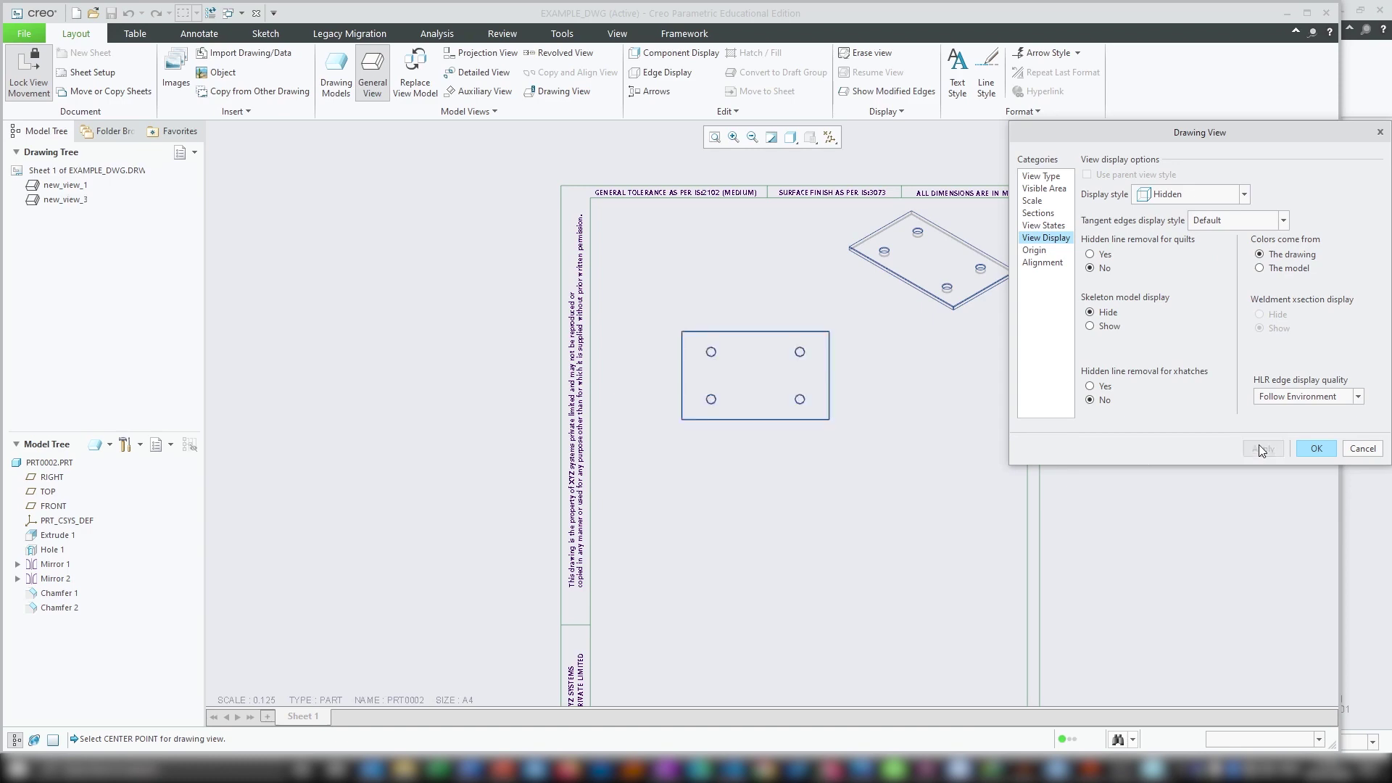
Apply a custom scale of 0.5 to the top view.
{"action": "left_click", "coordinate": [1046, 204]}
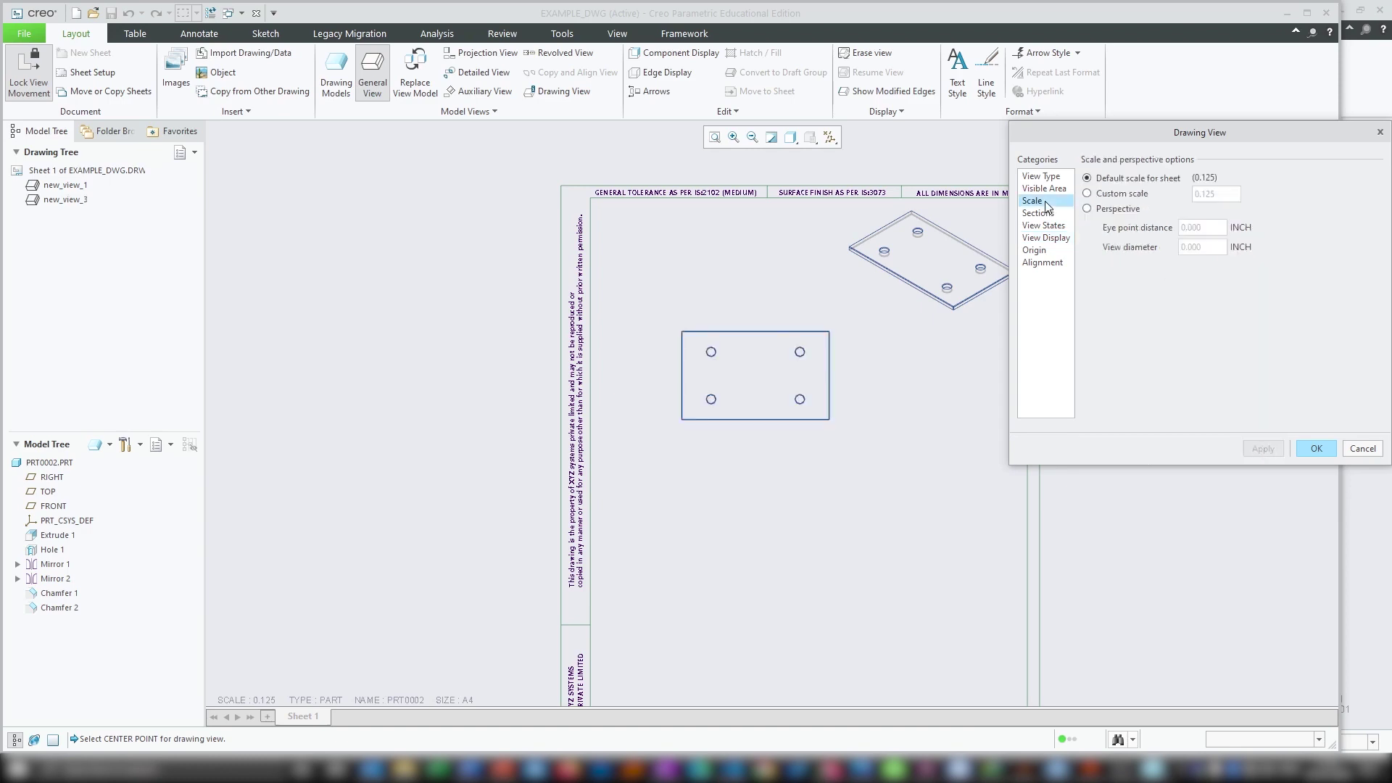
{"action": "left_click", "coordinate": [1087, 194]}
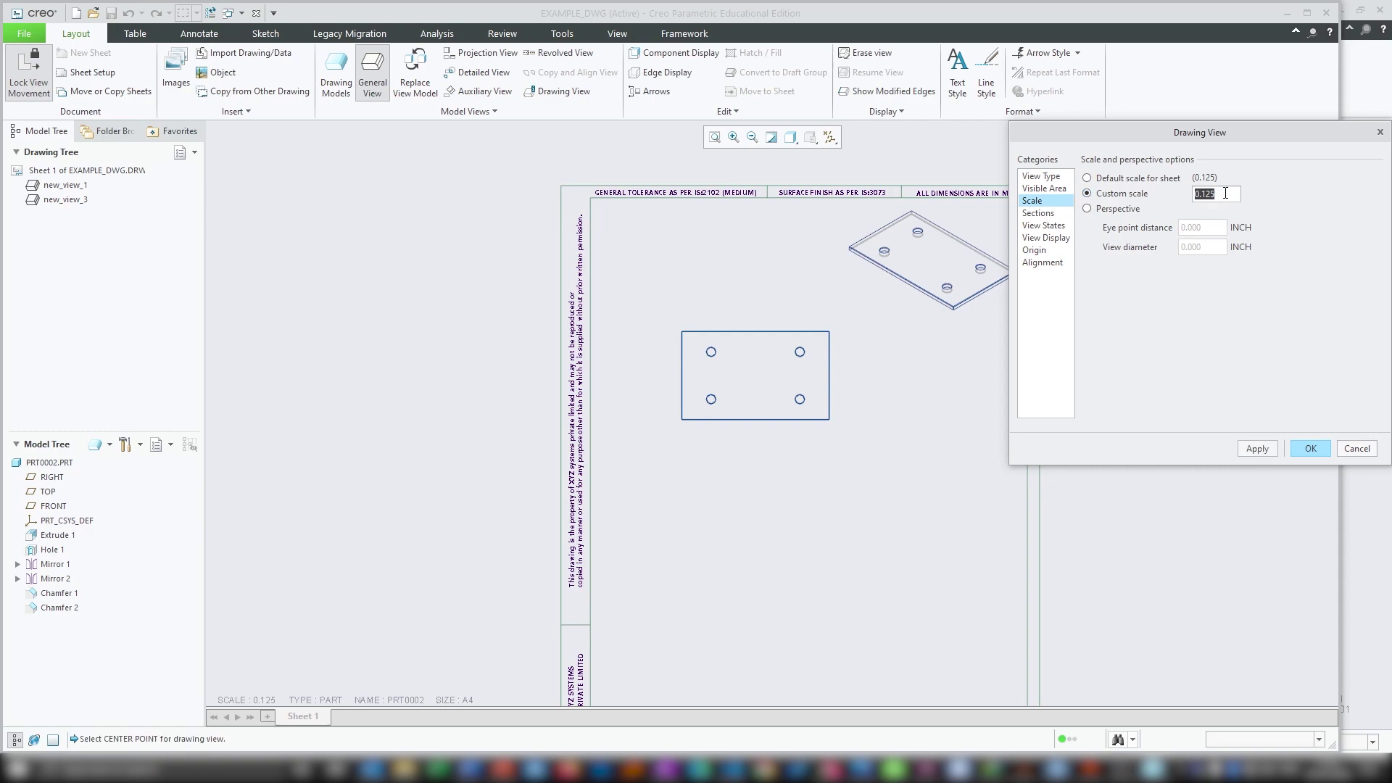
{"action": "type", "text": ".5"}
{"action": "left_click", "coordinate": [1257, 448]}
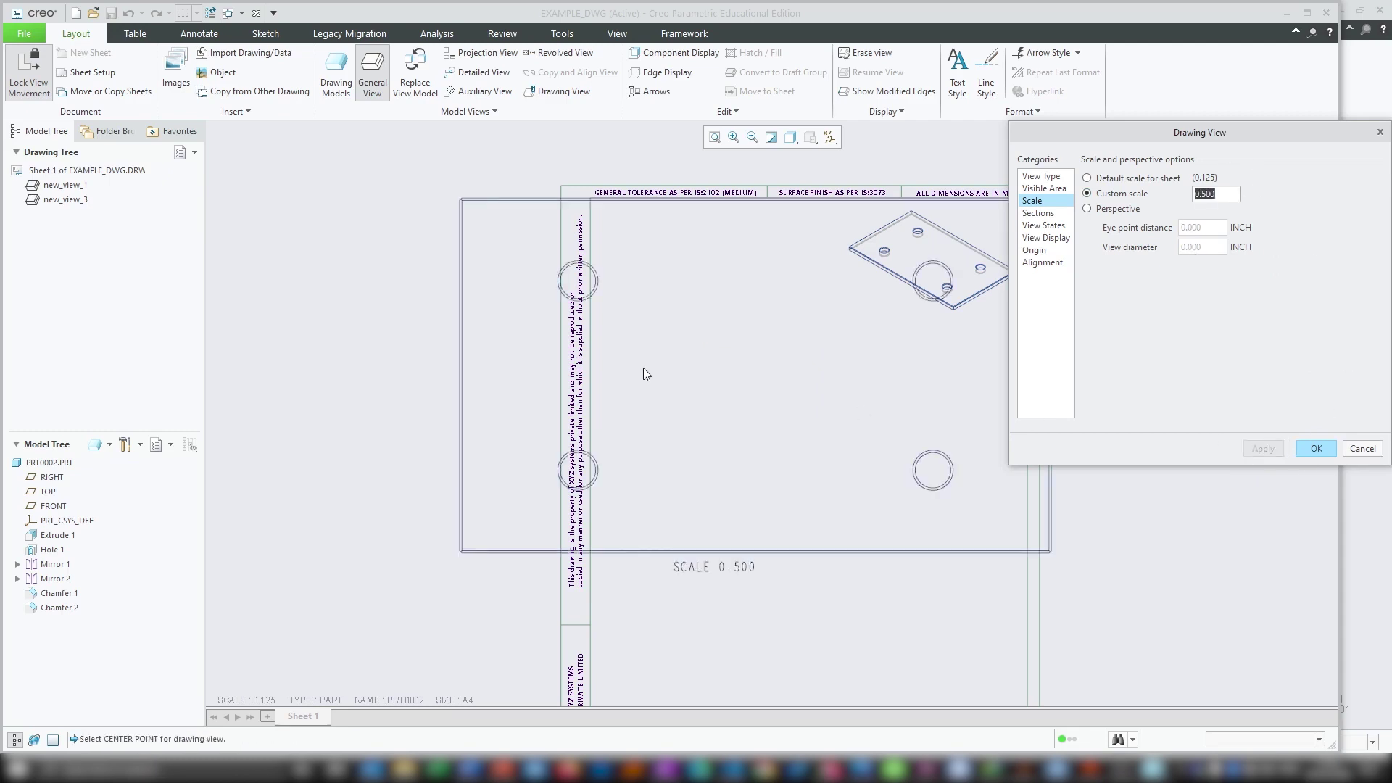
{"action": "scroll", "coordinate": [642, 368], "scroll_direction": "down", "scroll_amount": 2}
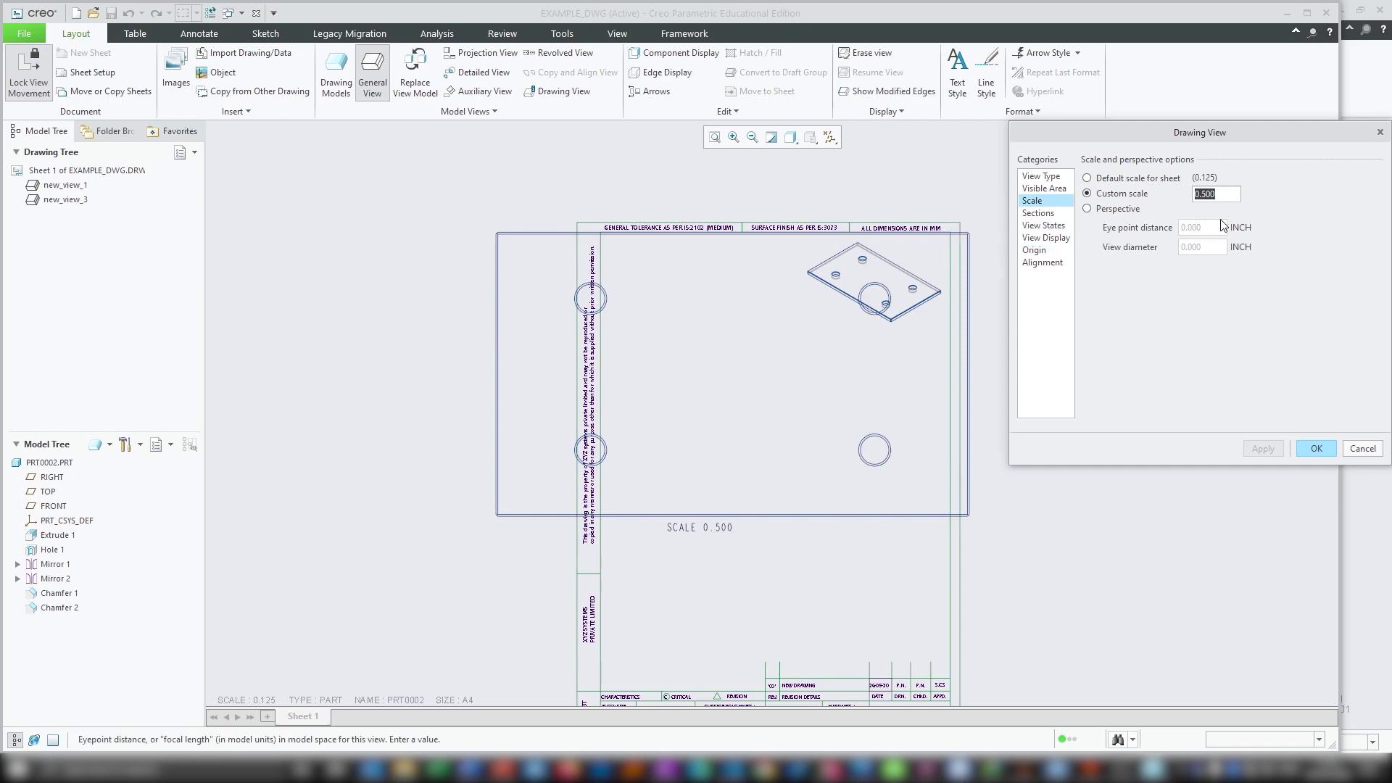
Set the top view's custom scale to 0.3 and accept the view settings.
{"action": "type", "text": ".3"}
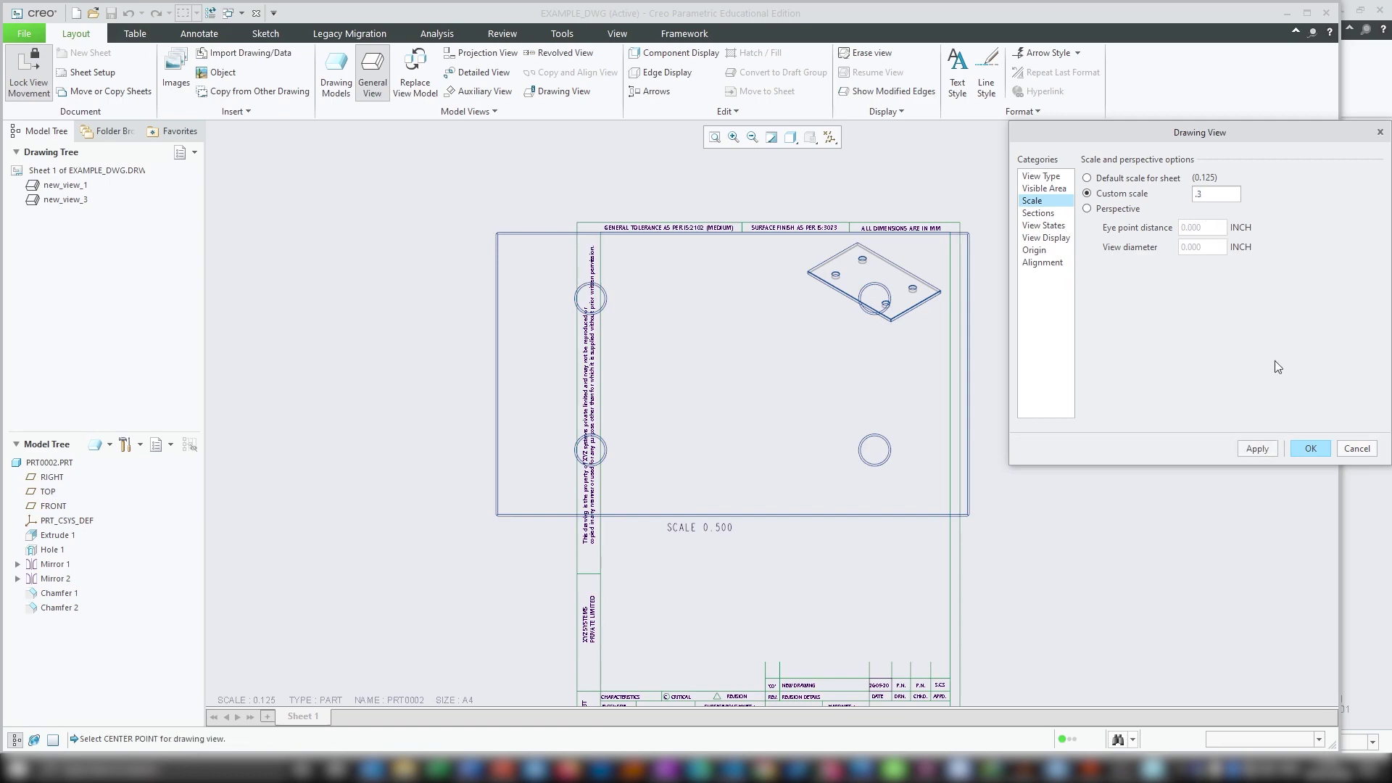
{"action": "left_click", "coordinate": [1258, 449]}
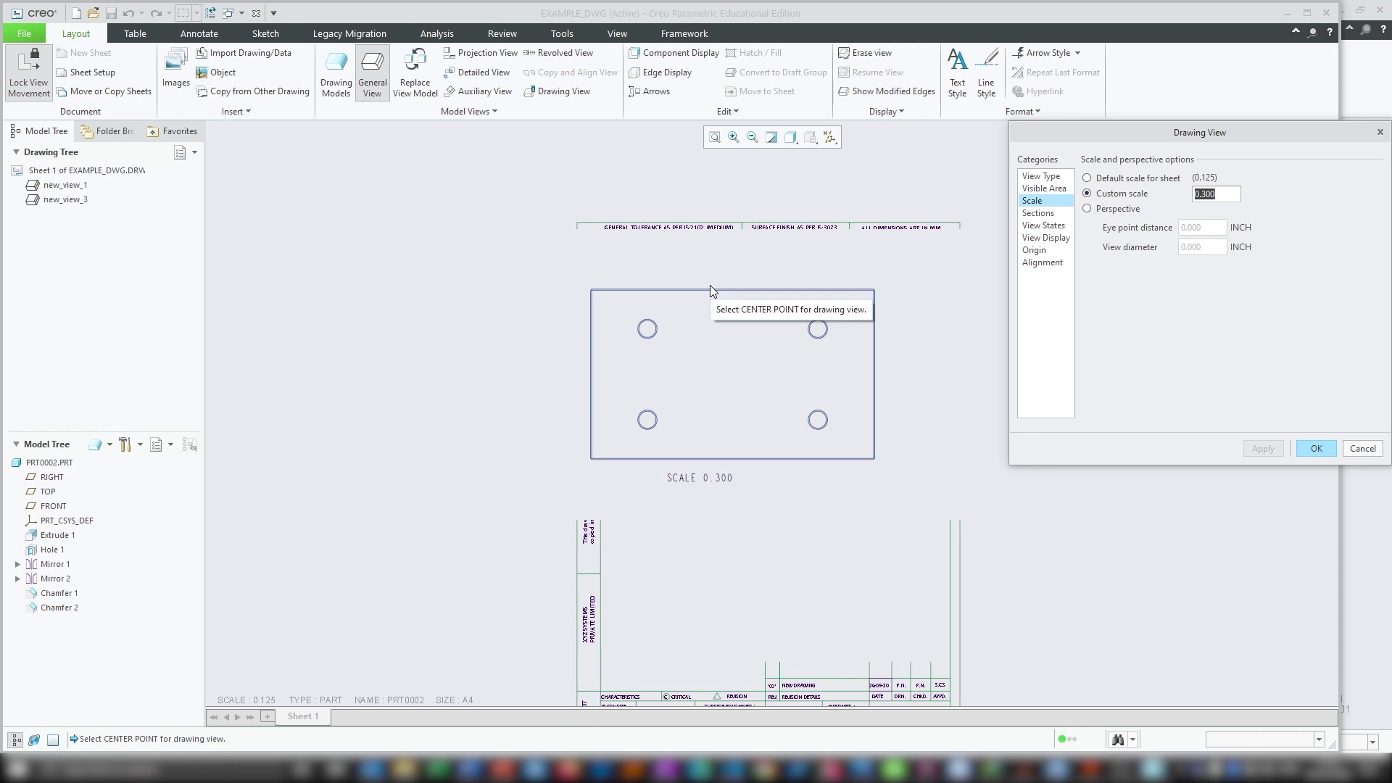
{"action": "left_click", "coordinate": [1308, 449]}
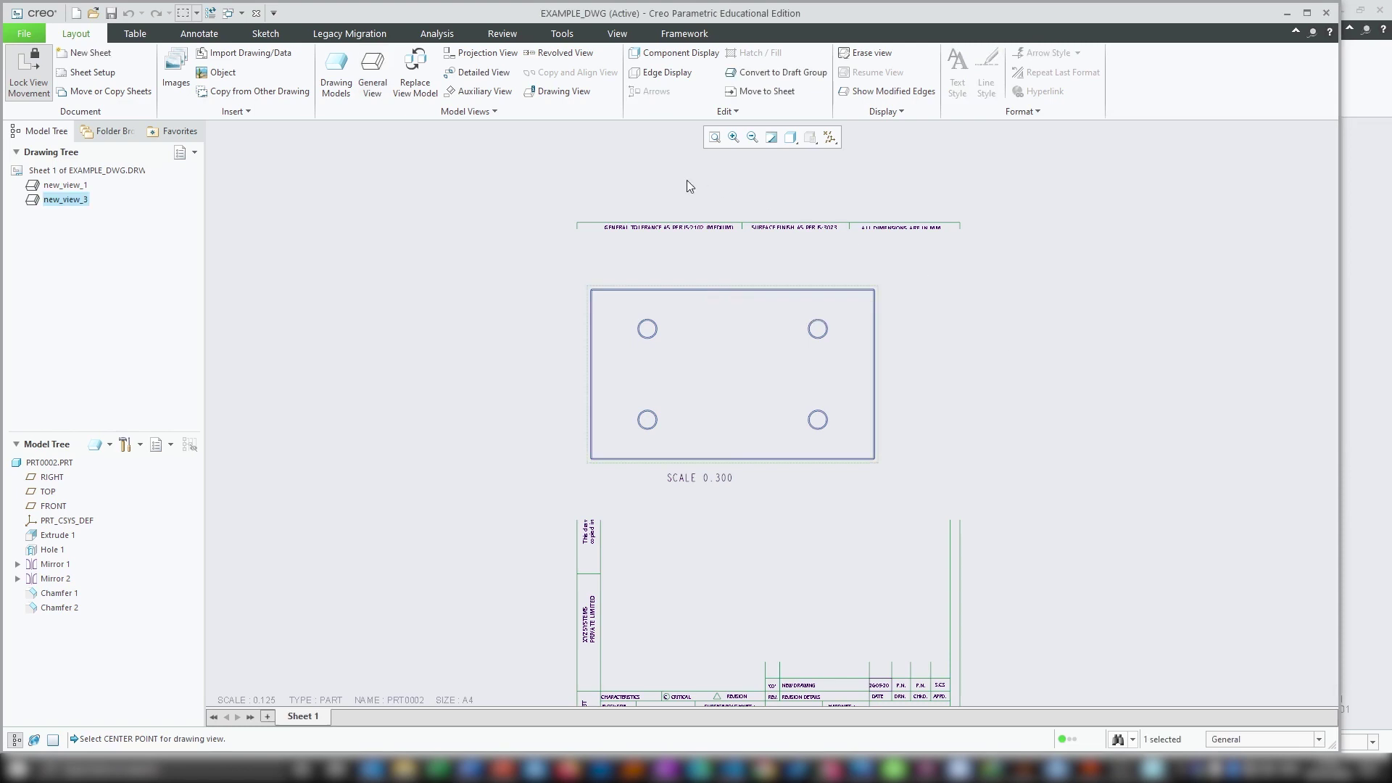
Unlock view movement and move the top view inside the sheet border, clear of the isometric view above it.
{"action": "scroll", "coordinate": [689, 185], "scroll_direction": "down", "scroll_amount": 1}
{"action": "scroll", "coordinate": [769, 468], "scroll_direction": "up", "scroll_amount": 2}
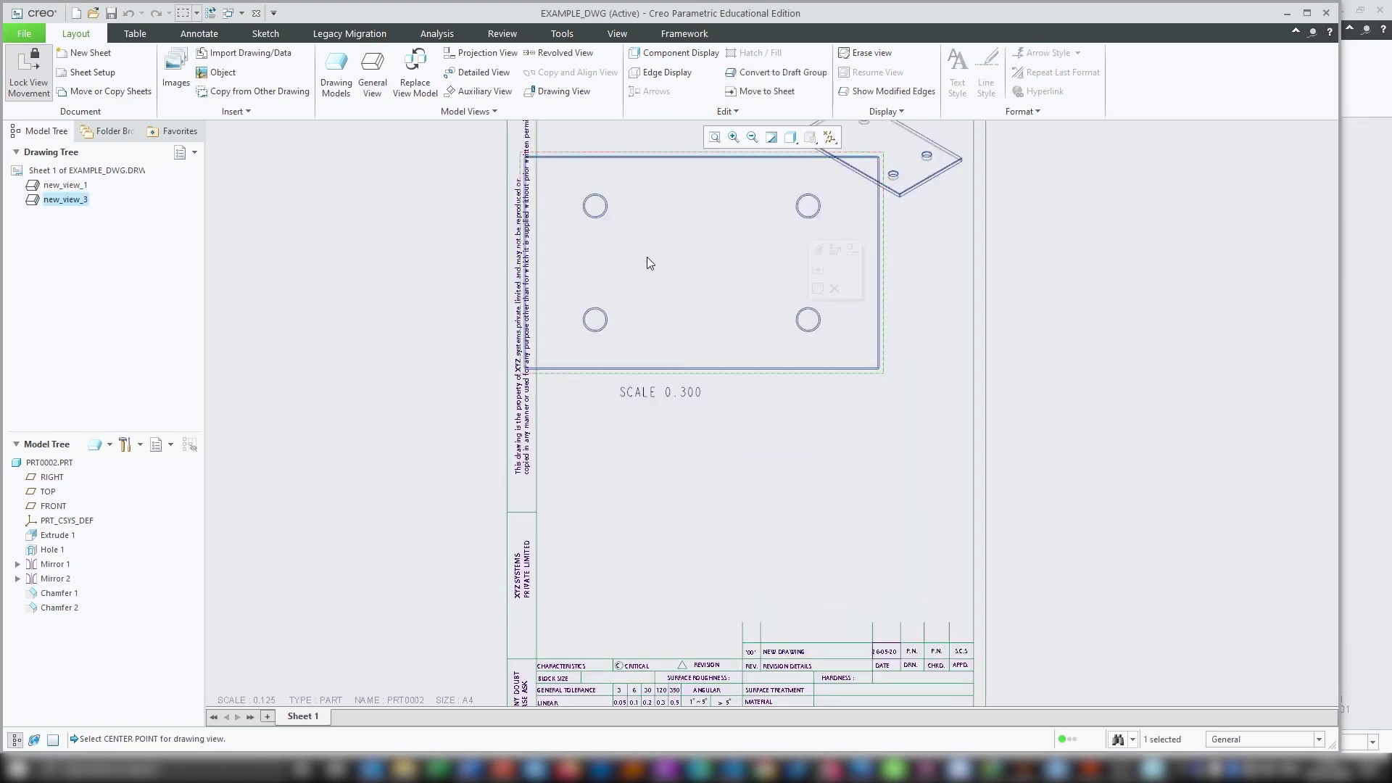
{"action": "key", "text": "Escape"}
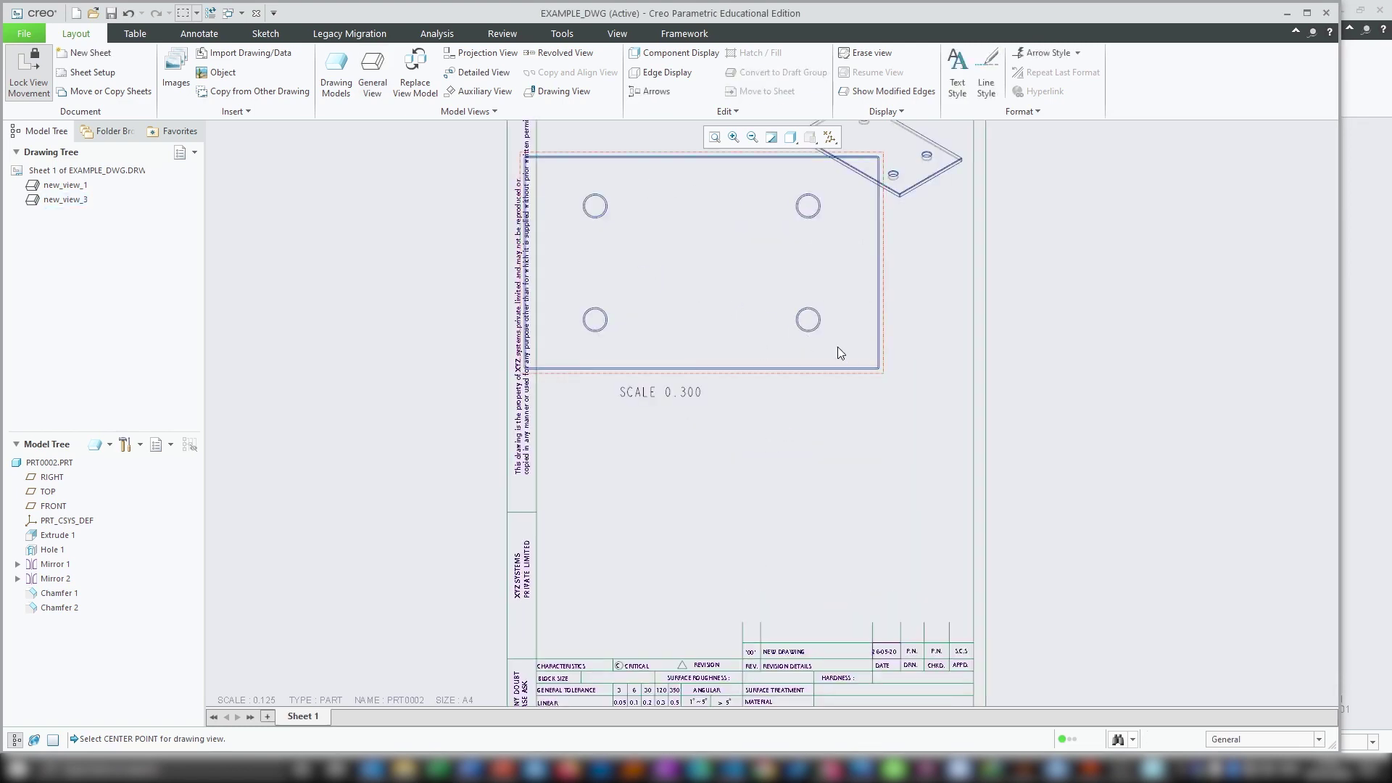
{"action": "left_click", "coordinate": [746, 361]}
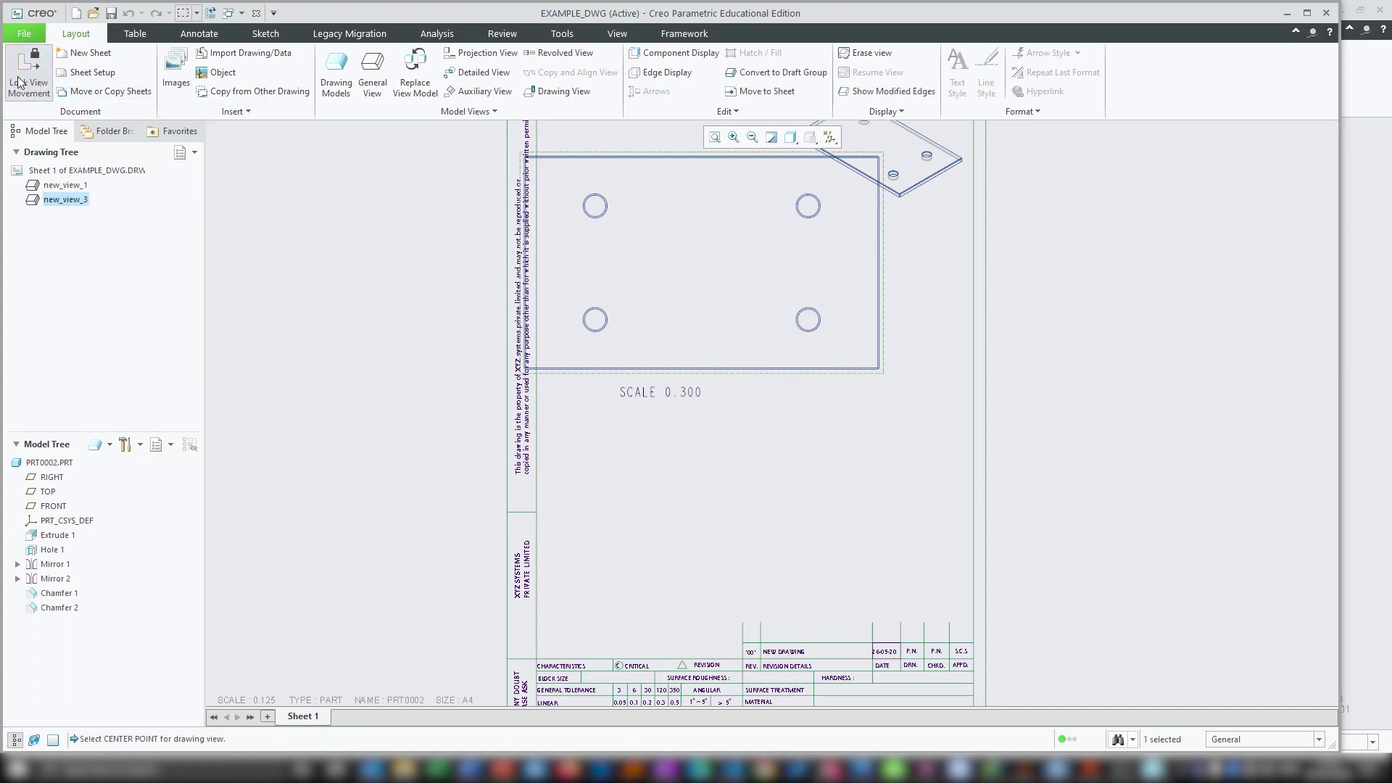
{"action": "left_click_drag", "start_coordinate": [834, 284], "coordinate": [883, 353]}
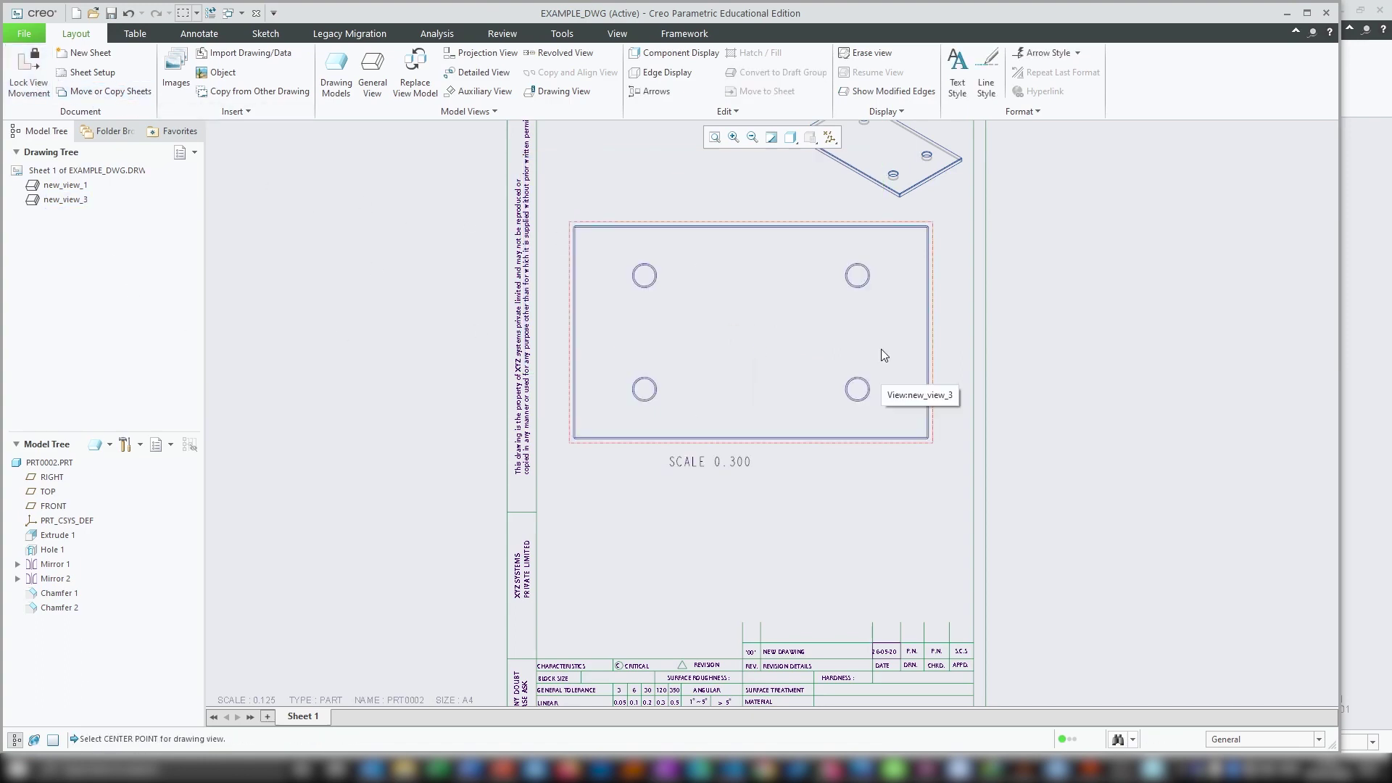
Delete the scale note beneath the top view.
{"action": "left_click", "coordinate": [799, 335]}
{"action": "left_click", "coordinate": [778, 483]}
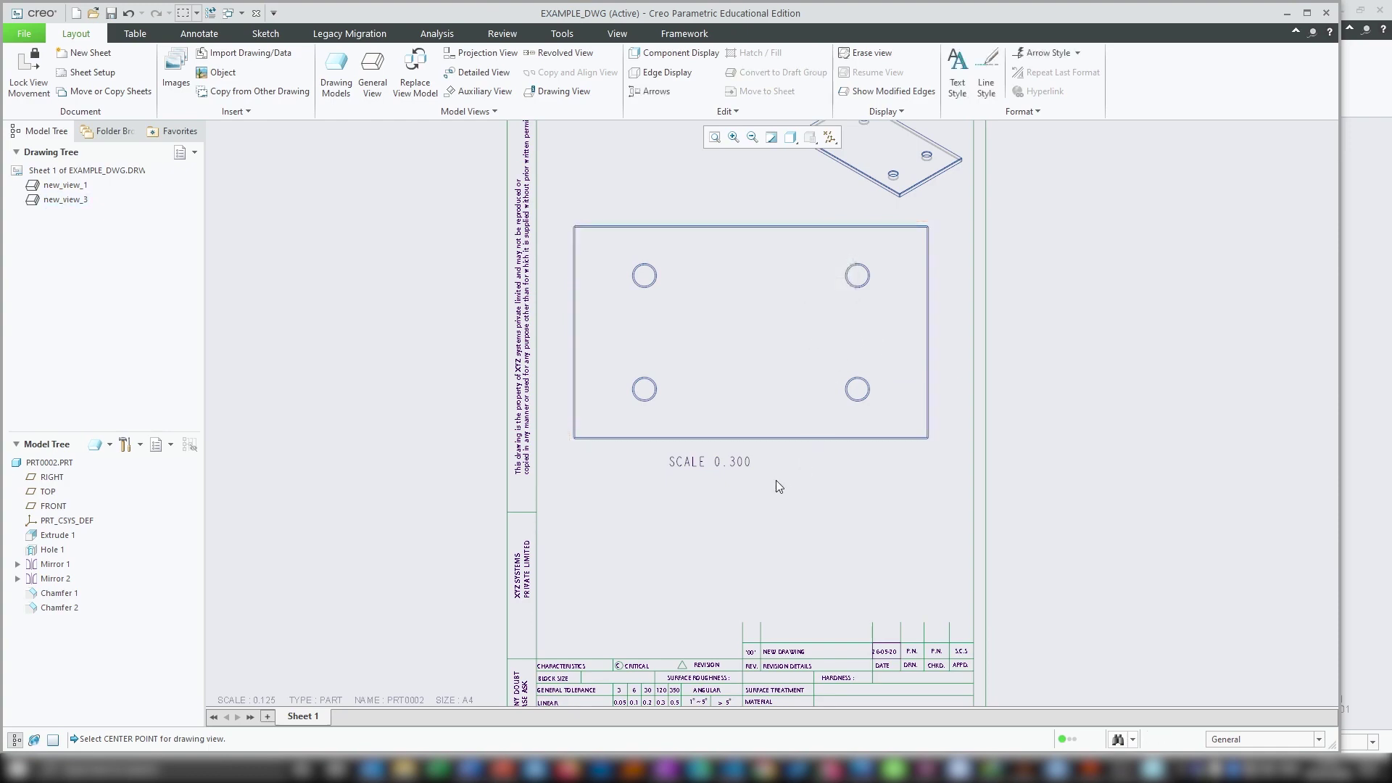
{"action": "left_click", "coordinate": [737, 462]}
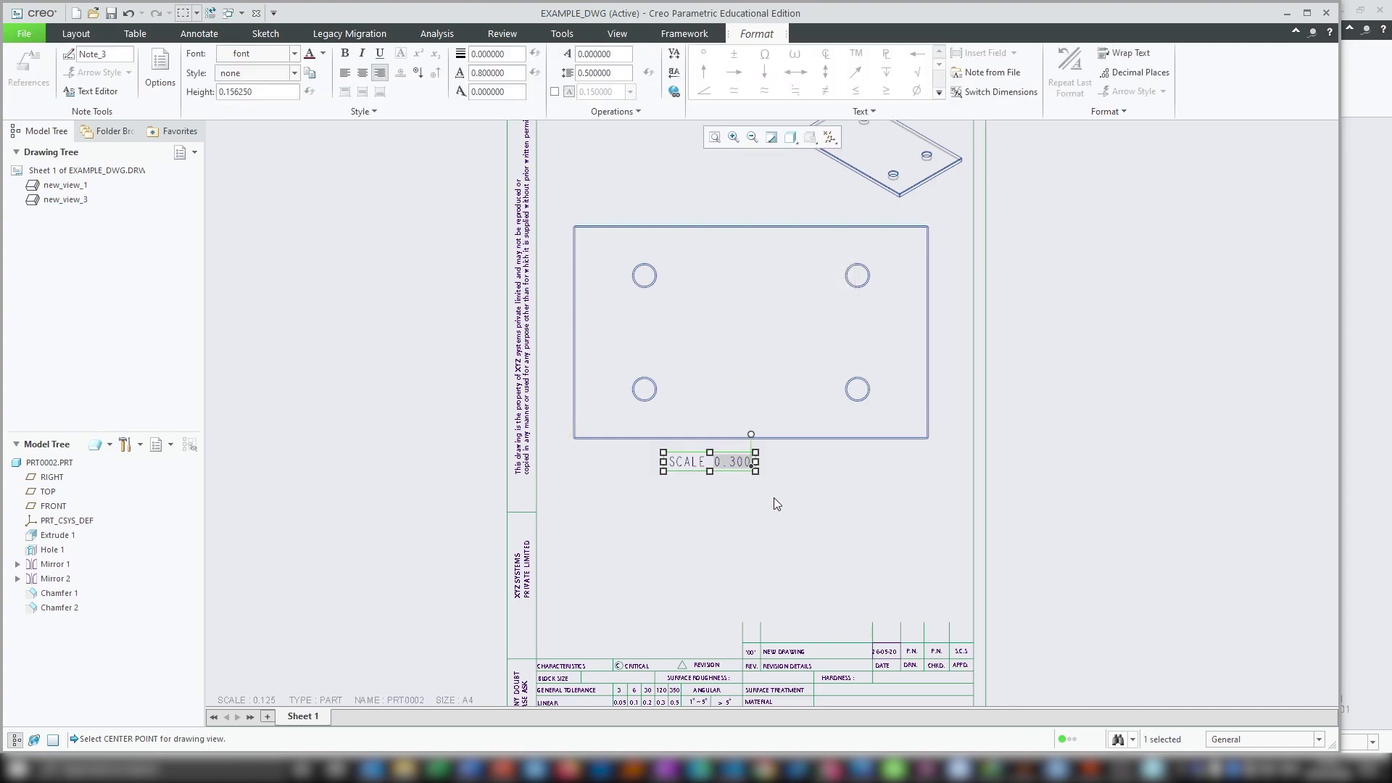
{"action": "key", "text": "Delete"}
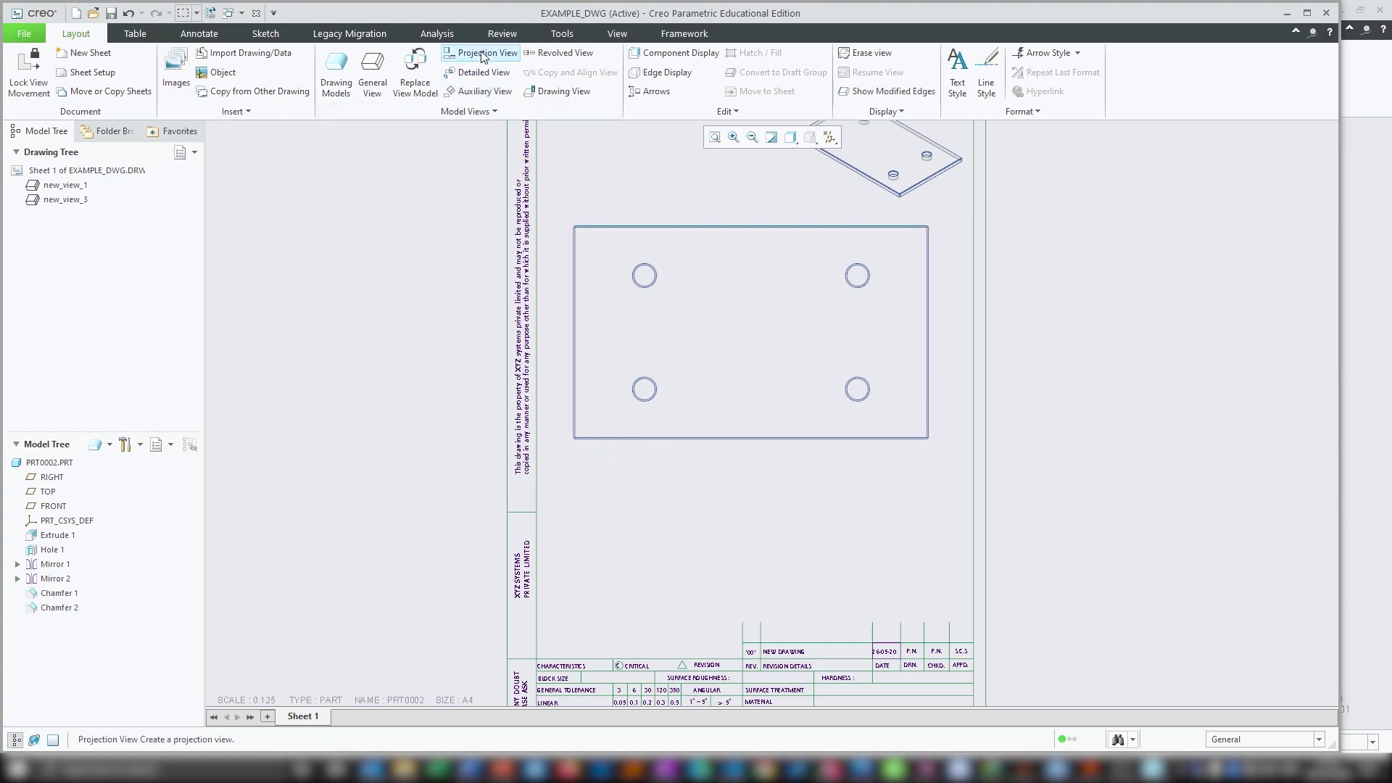
Place a projection view directly below the top view, using the top view as its parent.
{"action": "left_click", "coordinate": [456, 58]}
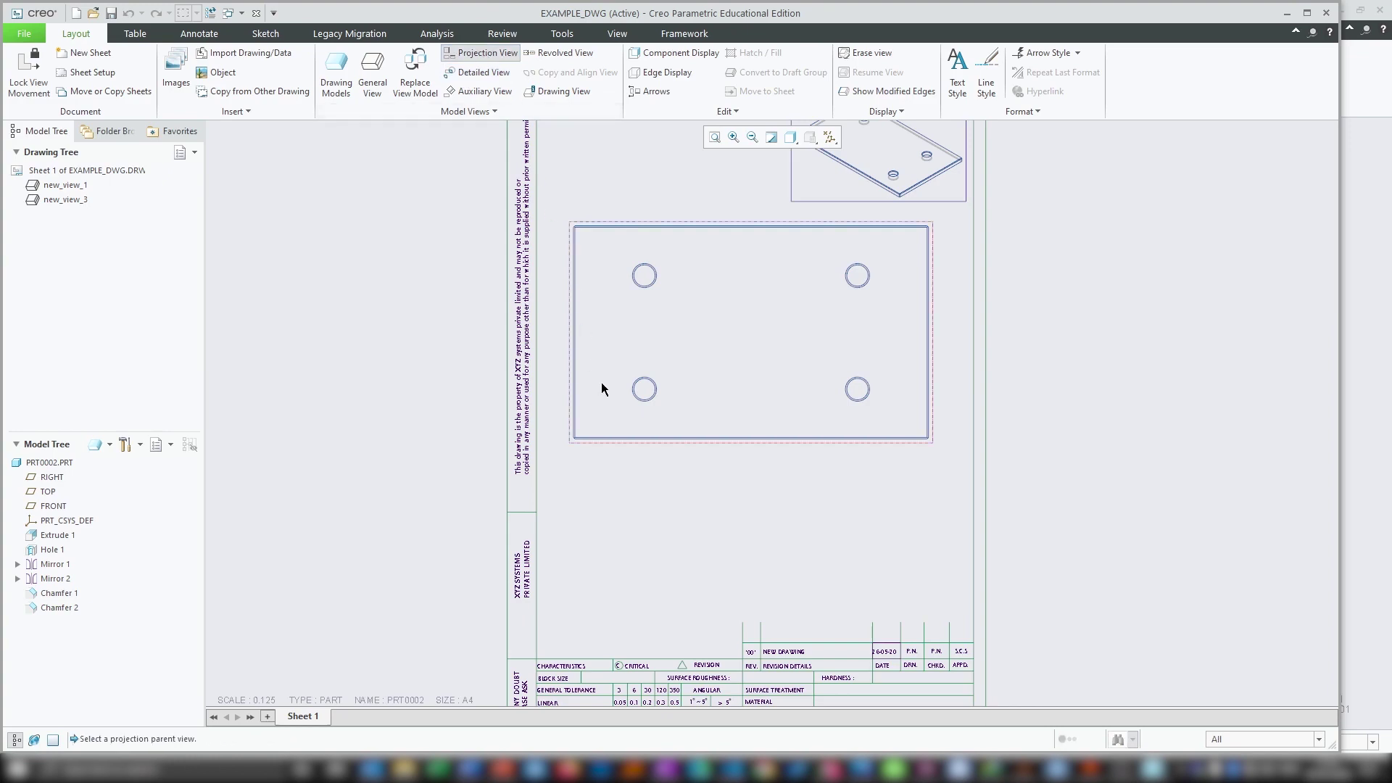
{"action": "left_click", "coordinate": [773, 389]}
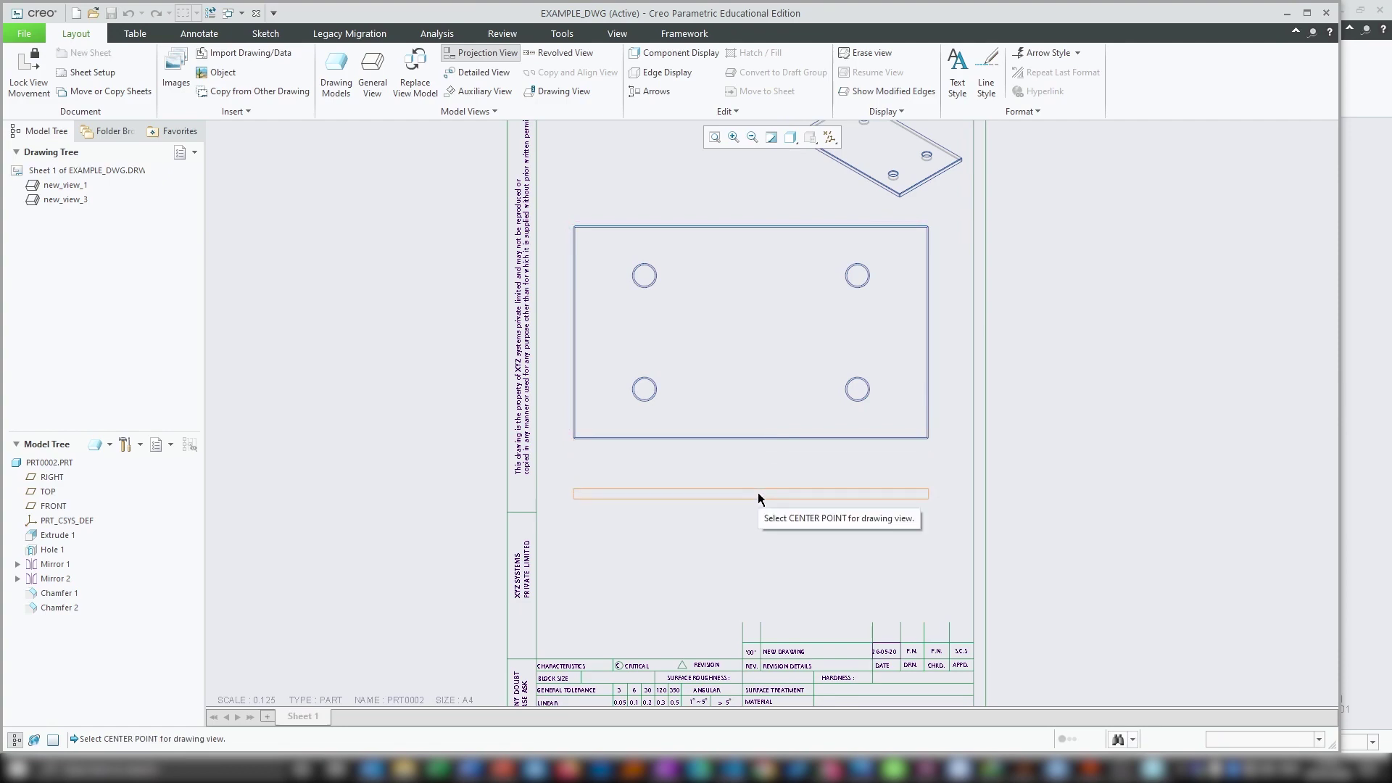
{"action": "left_click", "coordinate": [758, 493]}
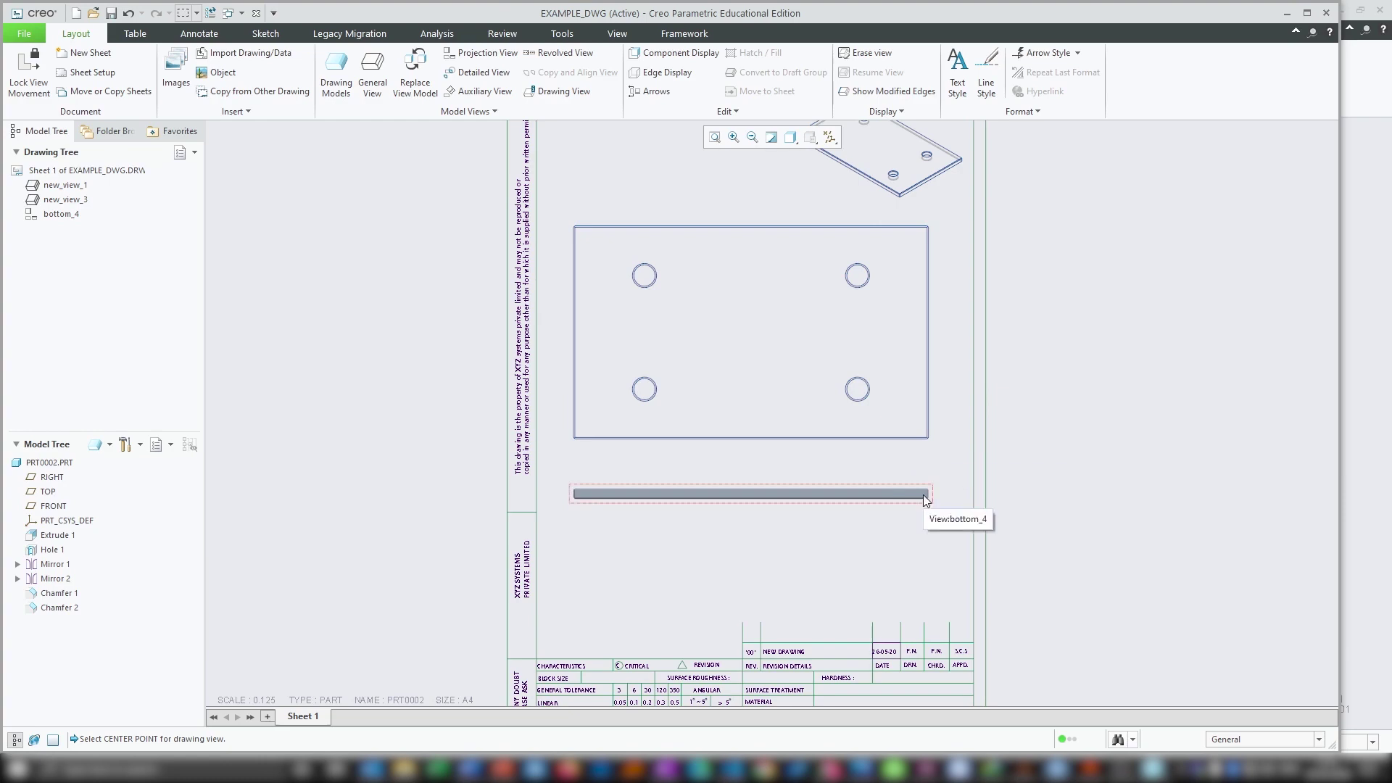
Change the projected view's display style to Hidden and accept the view settings.
{"action": "left_click", "coordinate": [899, 493]}
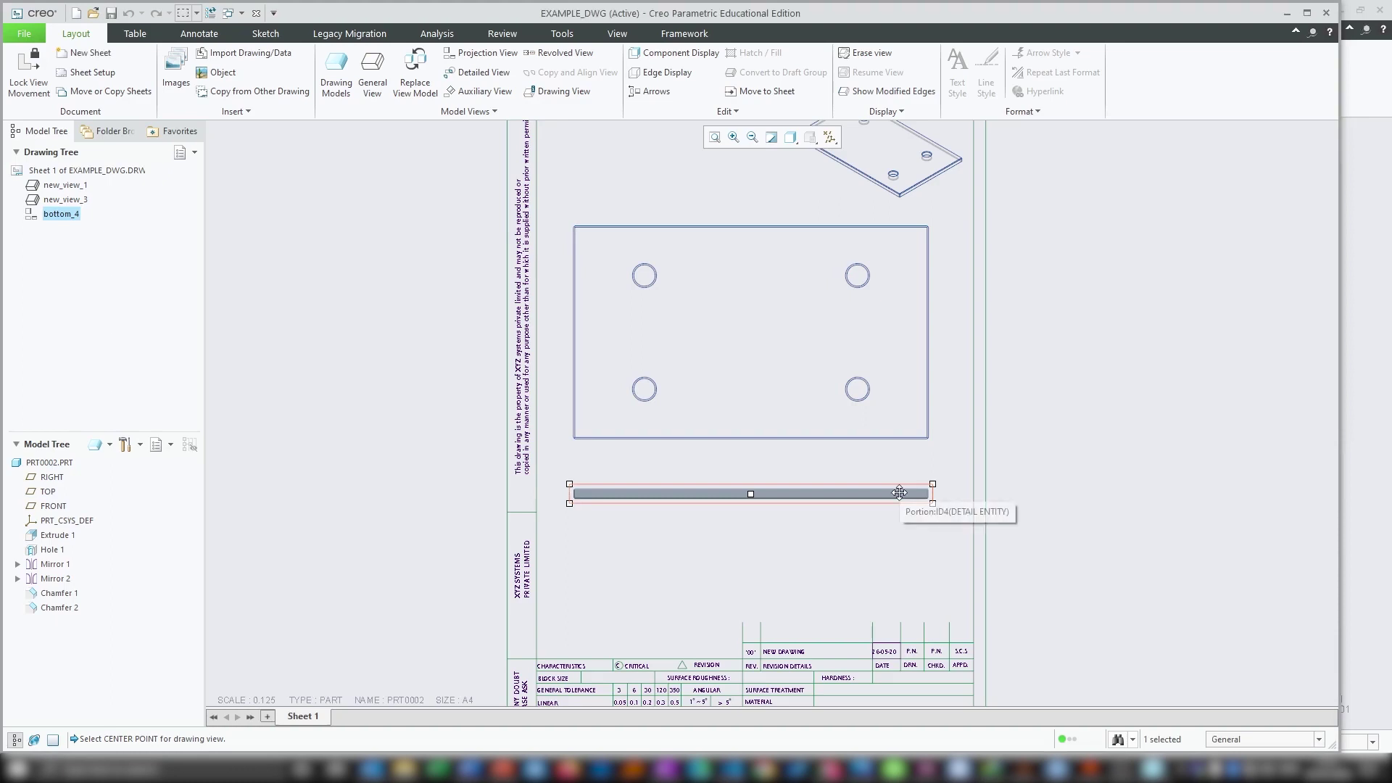
{"action": "double_click", "coordinate": [899, 492]}
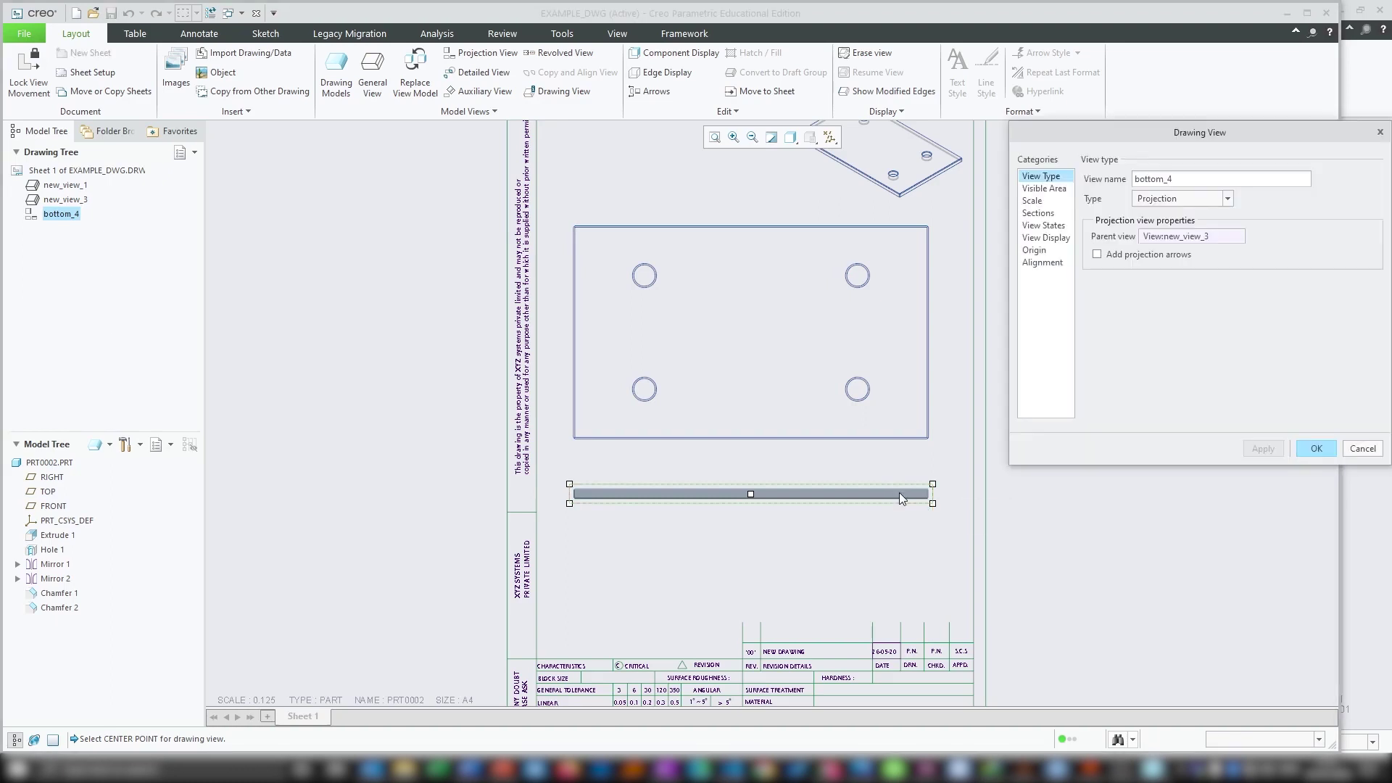
{"action": "left_click", "coordinate": [1059, 241]}
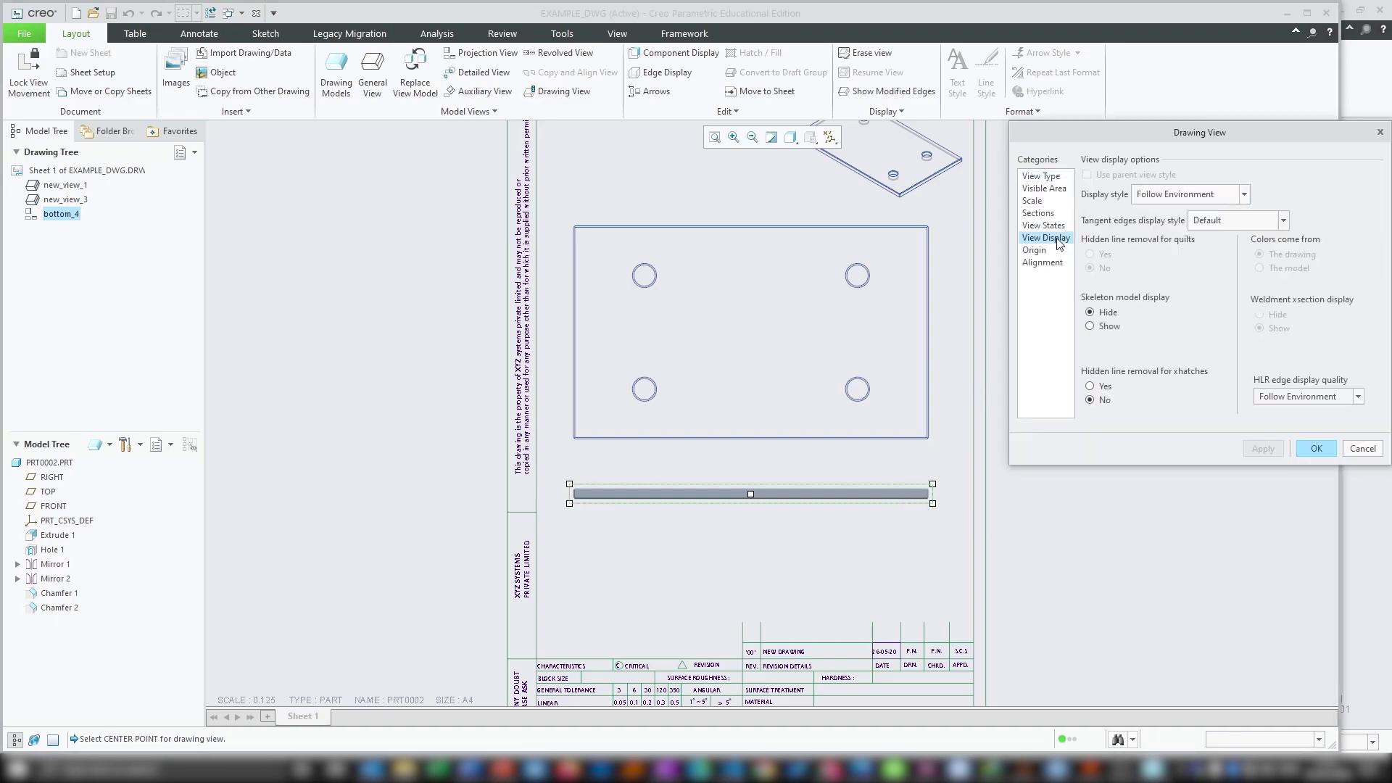
{"action": "left_click", "coordinate": [1206, 193]}
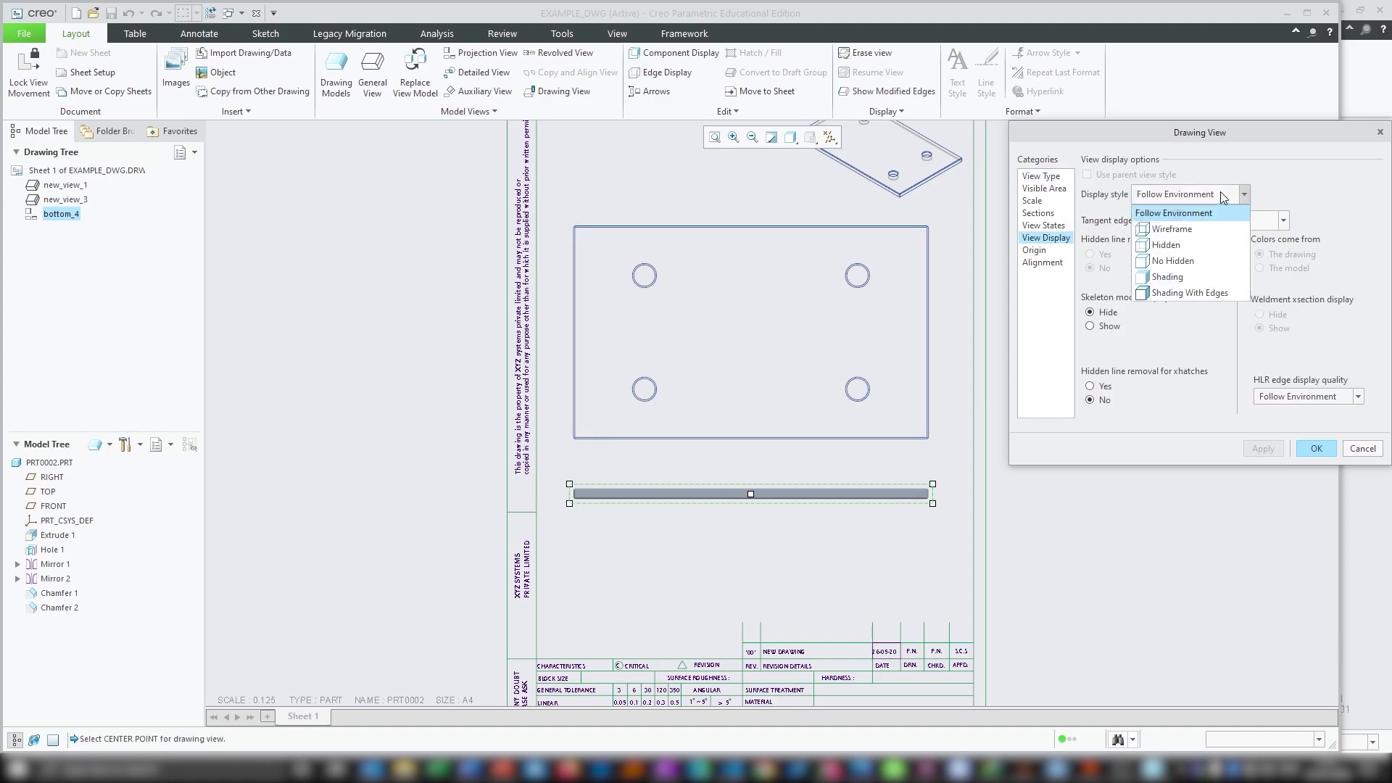
{"action": "left_click", "coordinate": [1207, 250]}
{"action": "left_click", "coordinate": [1261, 448]}
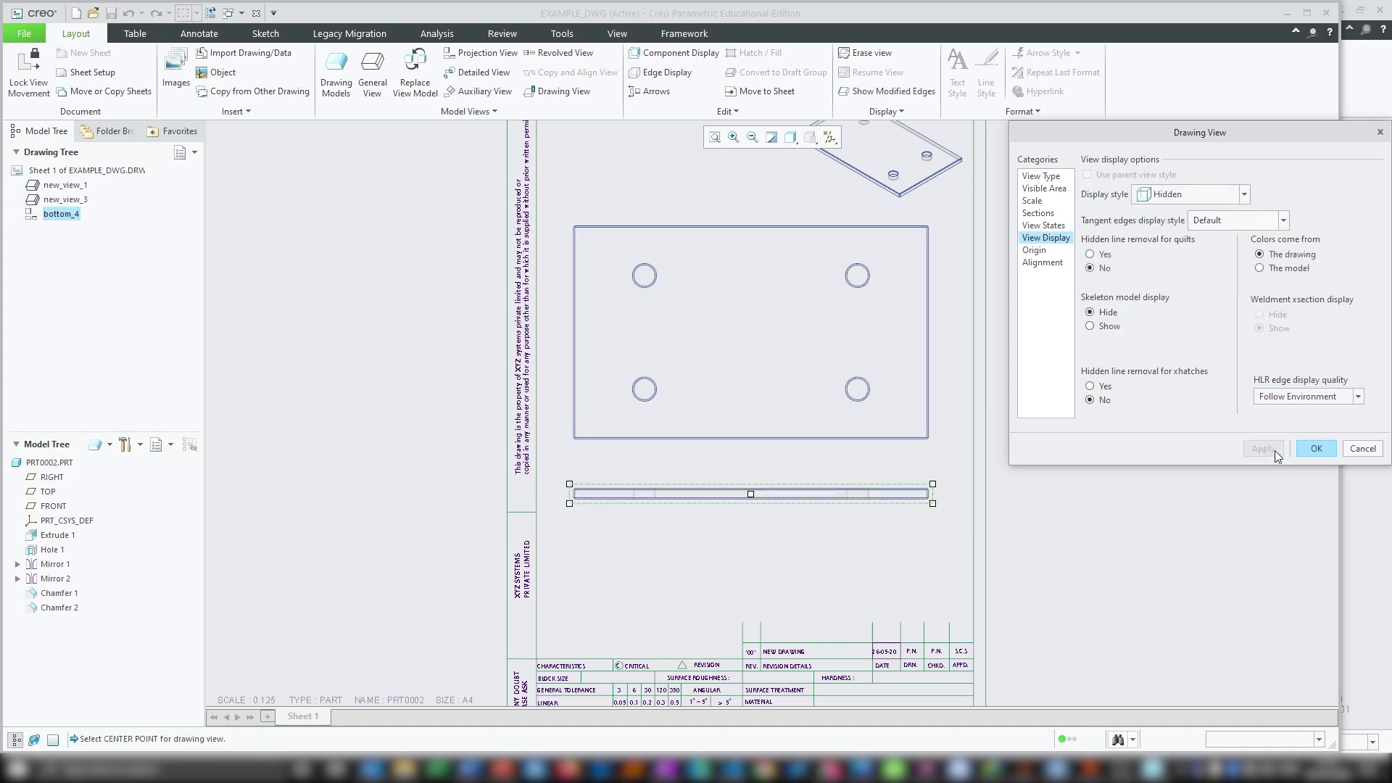
{"action": "left_click", "coordinate": [1312, 448]}
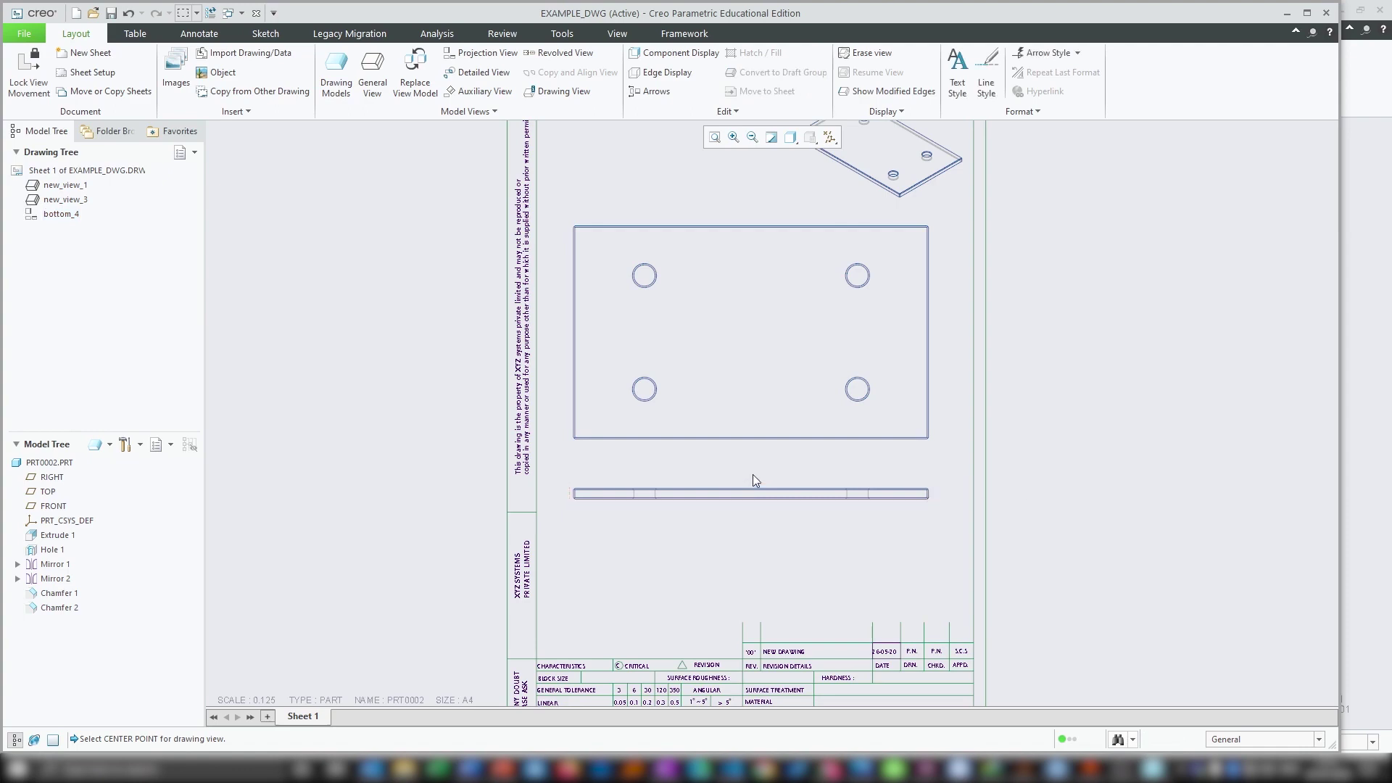
Move the projected view and the top view slightly lower on the sheet and lock view movement again.
{"action": "left_click", "coordinate": [772, 501]}
{"action": "left_click_drag", "start_coordinate": [773, 502], "coordinate": [819, 538]}
{"action": "left_click", "coordinate": [714, 319]}
{"action": "left_click_drag", "start_coordinate": [711, 310], "coordinate": [710, 328]}
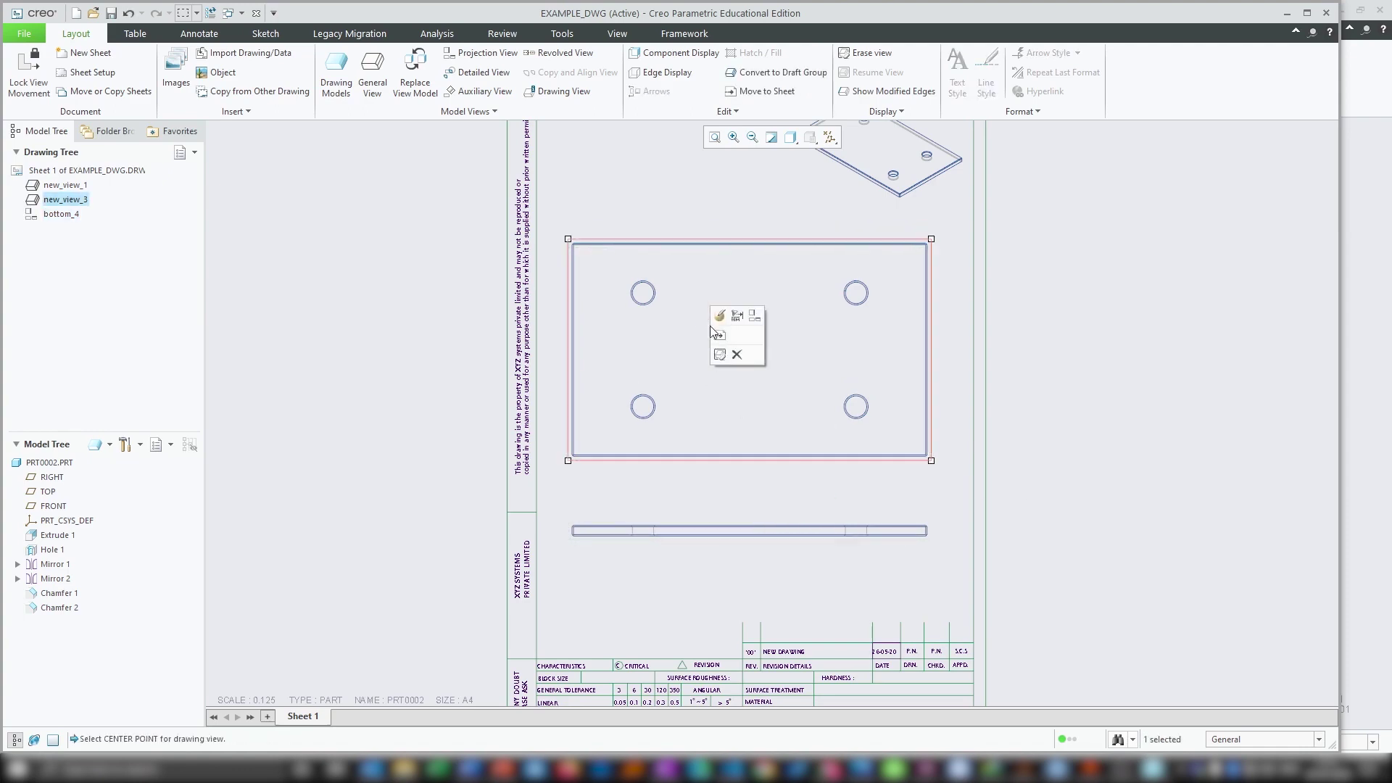
{"action": "left_click", "coordinate": [985, 329]}
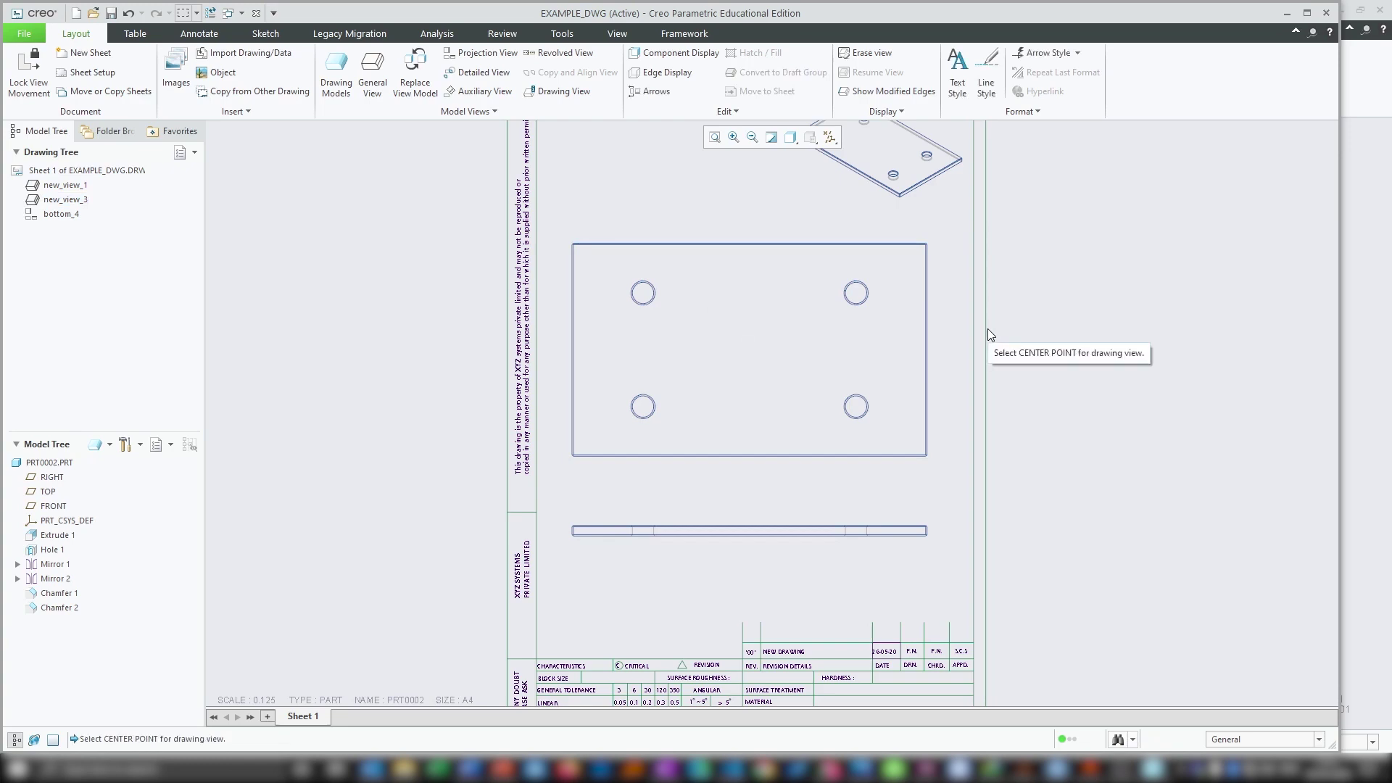
{"action": "scroll", "coordinate": [988, 328], "scroll_direction": "up", "scroll_amount": 2}
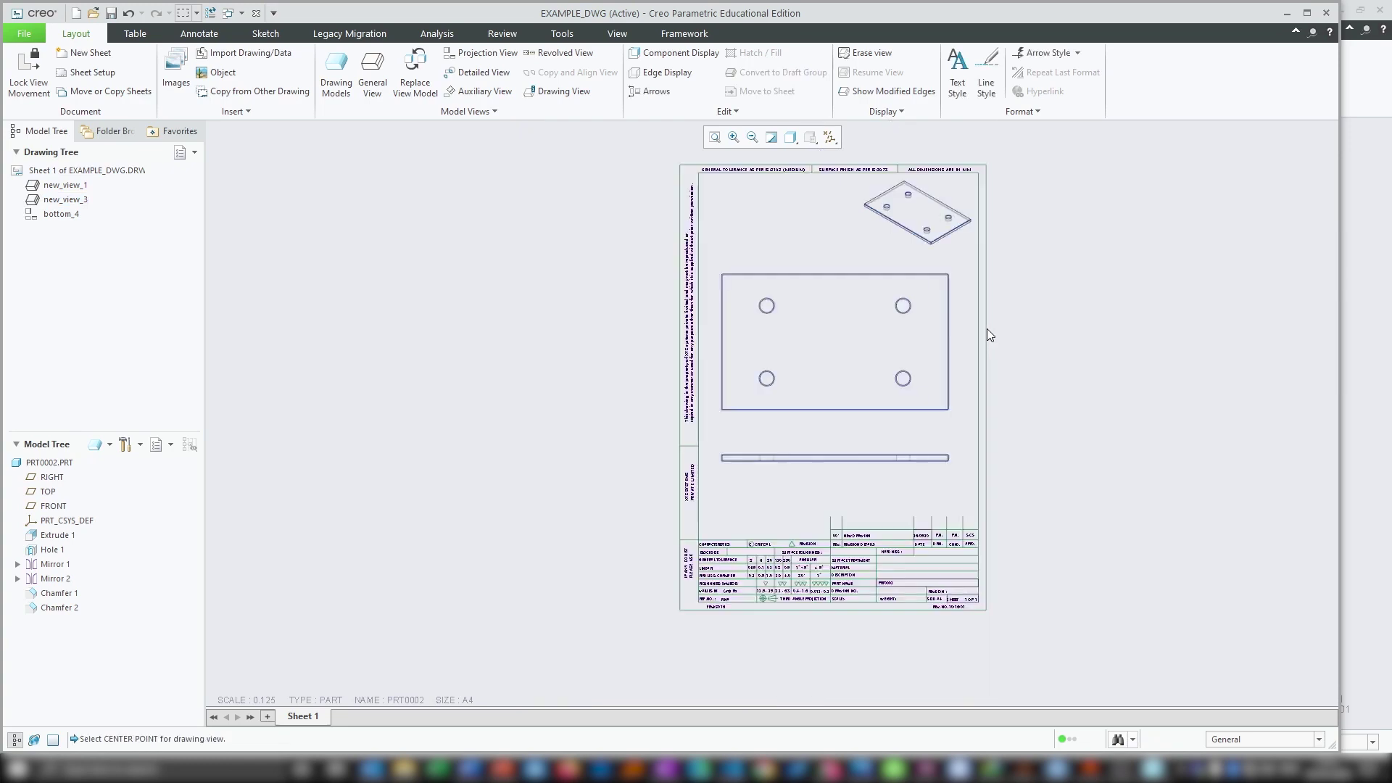
{"action": "left_click", "coordinate": [29, 73]}
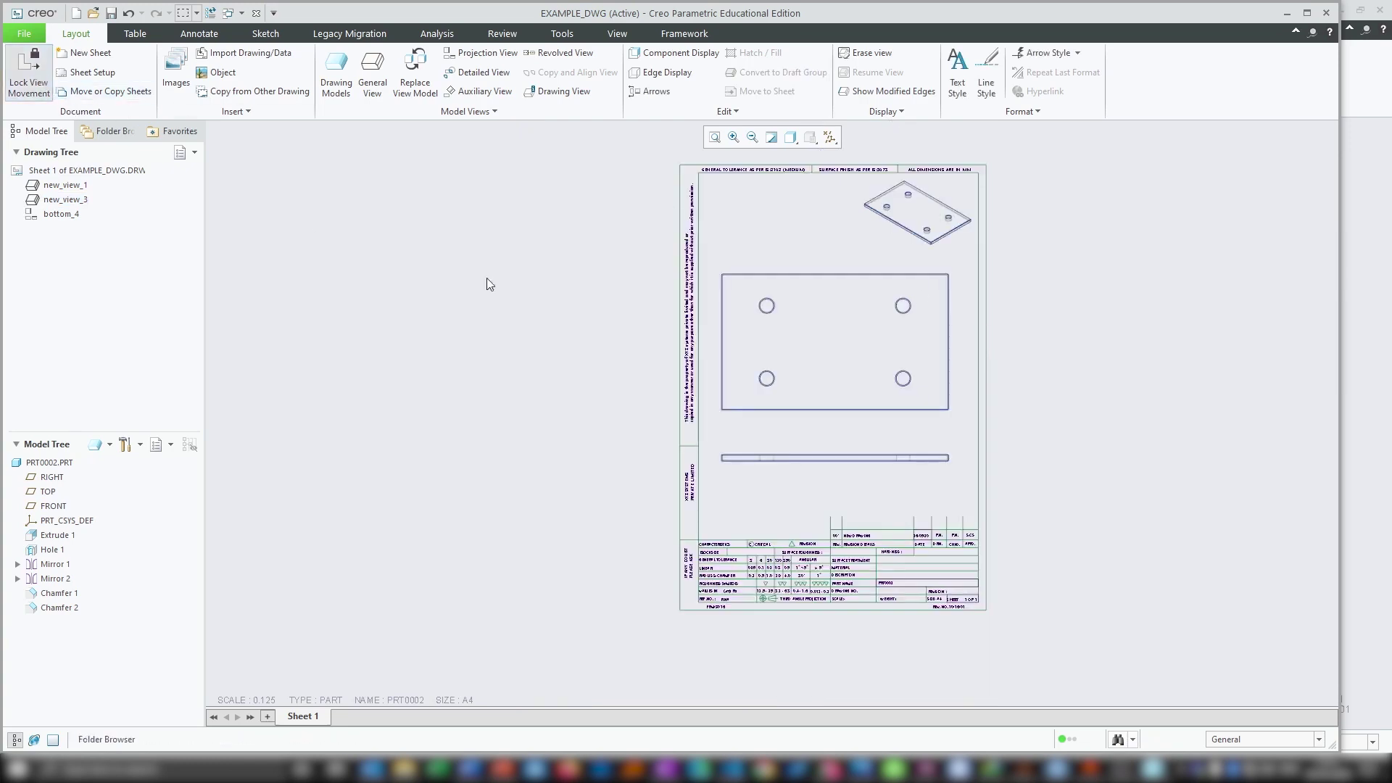
Select the top and projected views together and mark all their datum axes for display with Show Model Annotations.
{"action": "scroll", "coordinate": [973, 353], "scroll_direction": "down", "scroll_amount": 2}
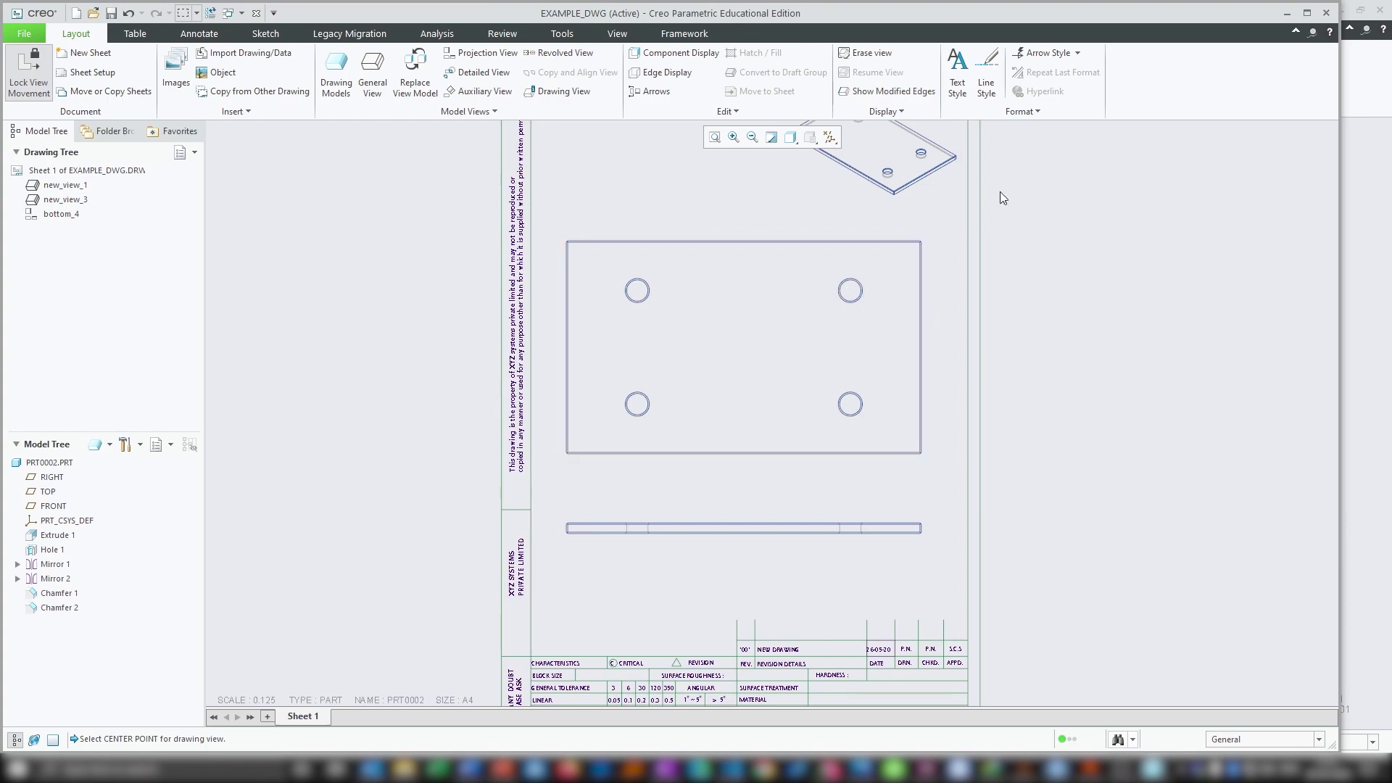
{"action": "left_click_drag", "start_coordinate": [951, 216], "coordinate": [551, 577]}
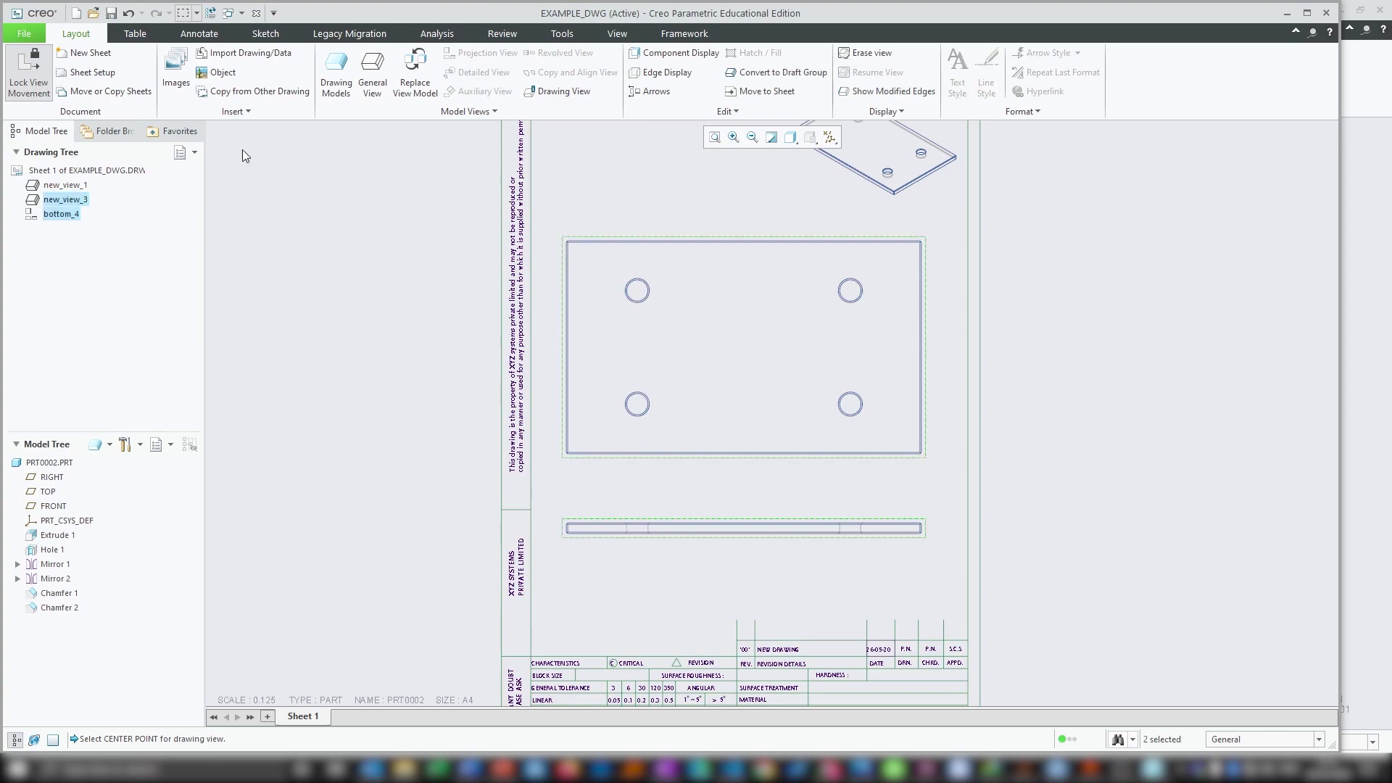
{"action": "left_click", "coordinate": [204, 35]}
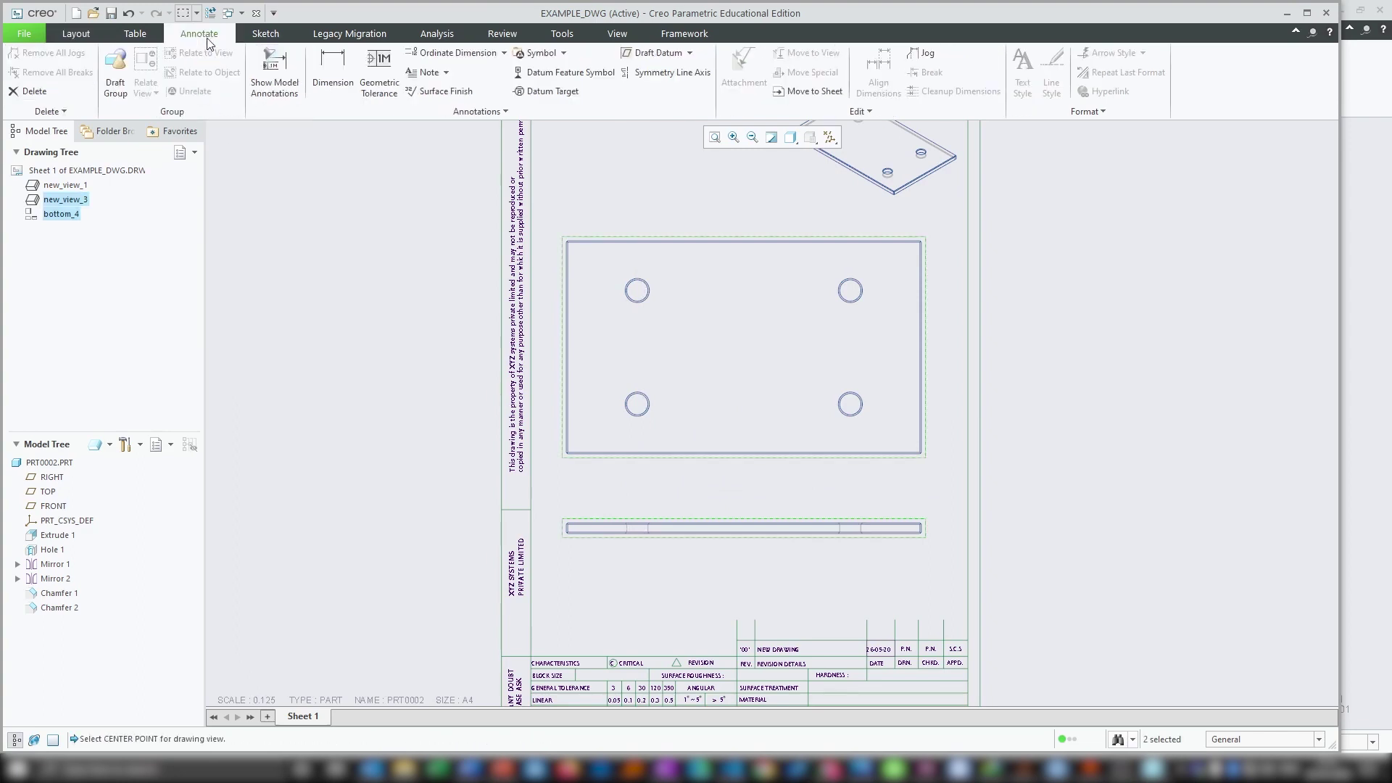
{"action": "left_click", "coordinate": [294, 76]}
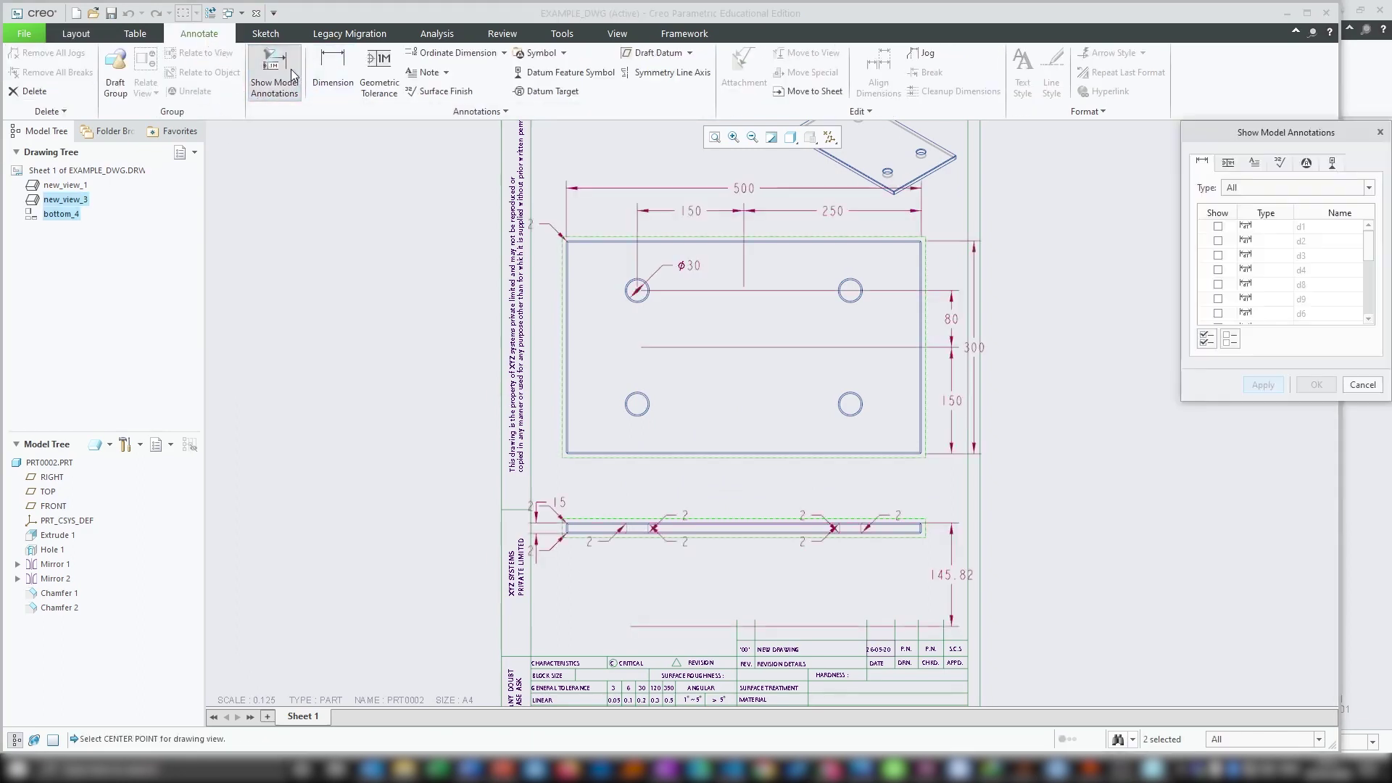
{"action": "left_click_drag", "start_coordinate": [1308, 135], "coordinate": [1119, 181]}
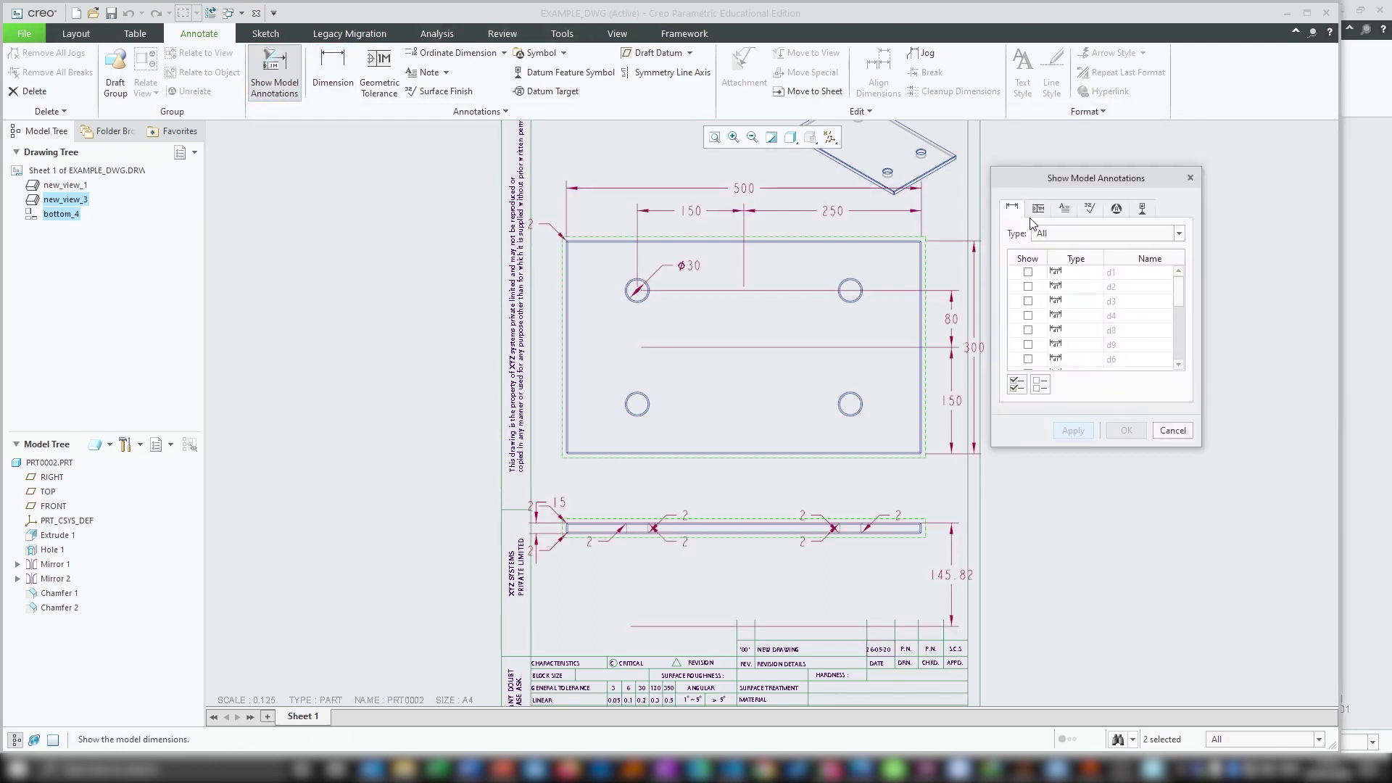
{"action": "left_click", "coordinate": [1143, 210]}
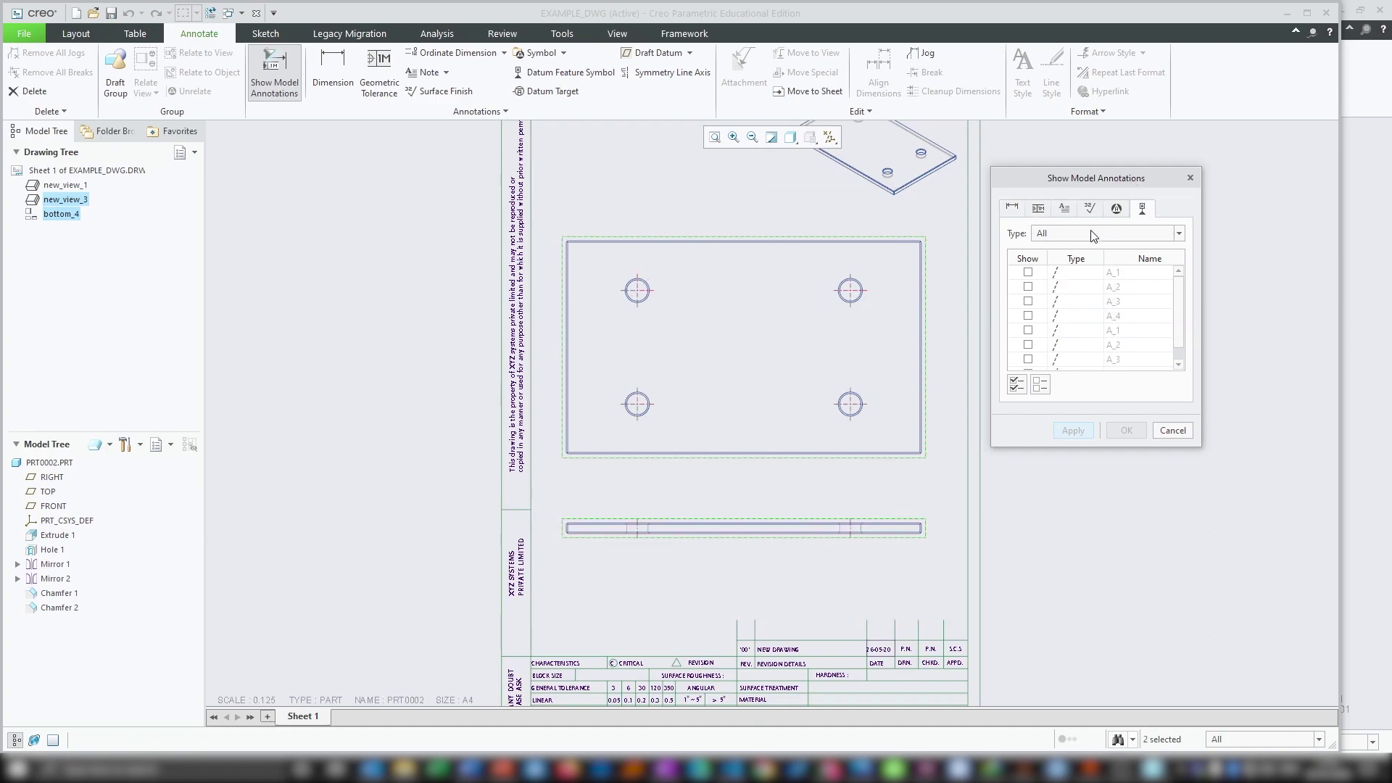
{"action": "left_click", "coordinate": [1017, 384]}
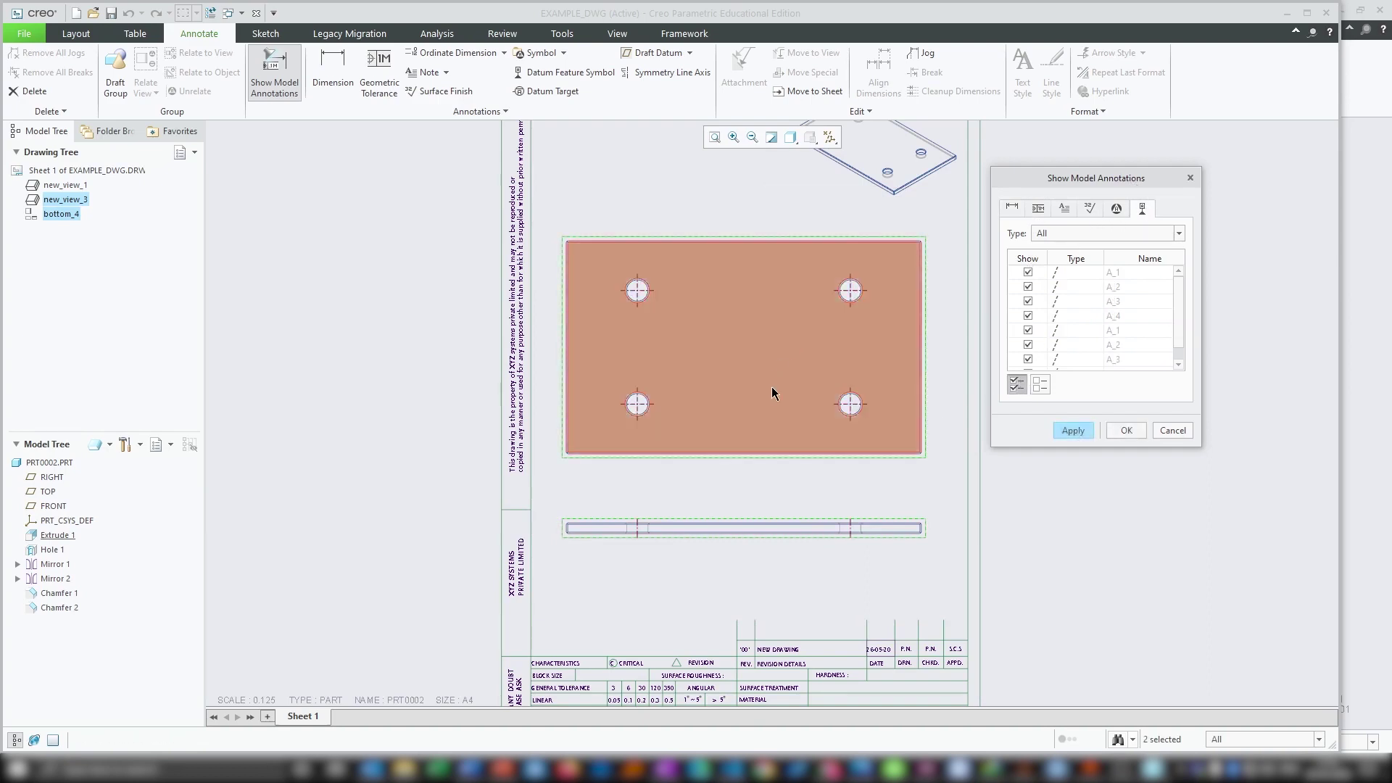
Switch axes A_1, A_2 and A_3 off and back on, and accept the datum axes for both views.
{"action": "left_click", "coordinate": [1027, 272]}
{"action": "left_click", "coordinate": [1027, 286]}
{"action": "left_click", "coordinate": [1027, 301]}
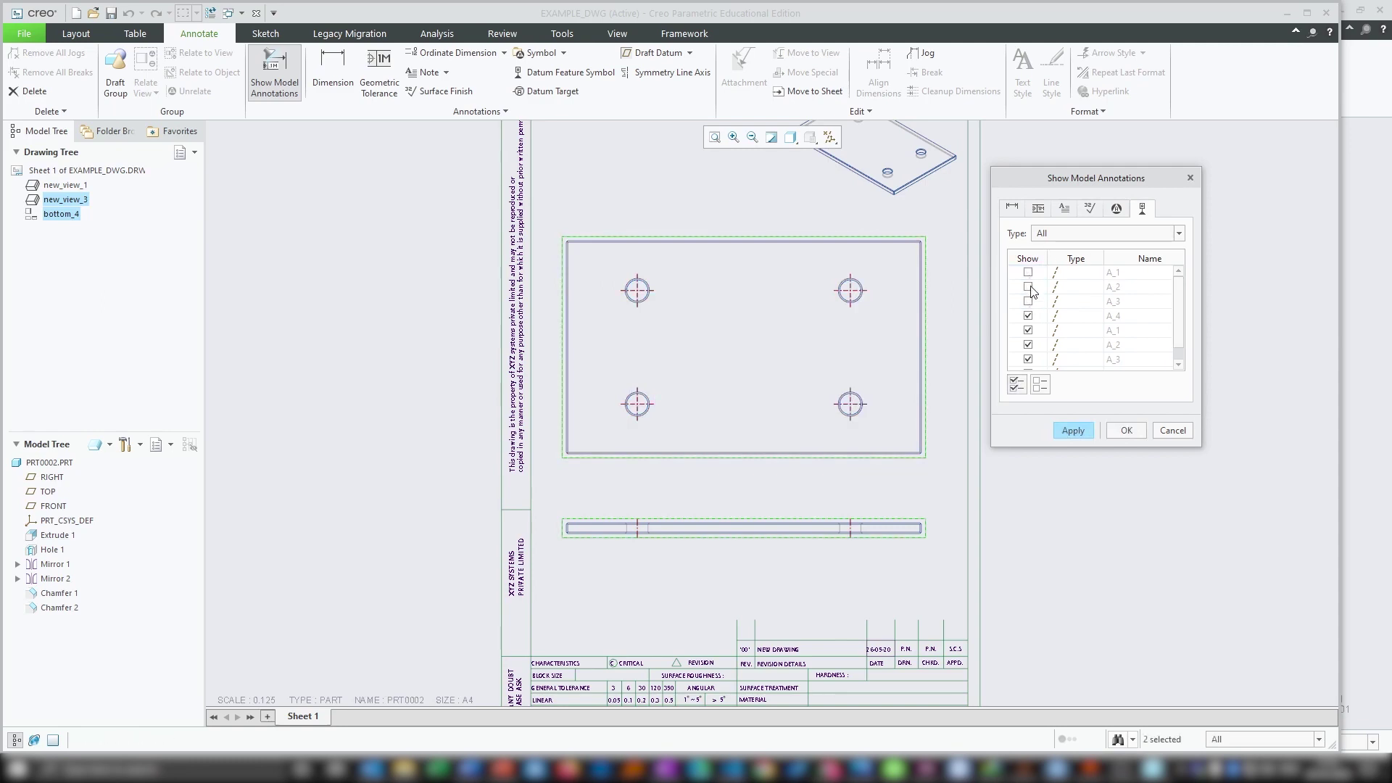
{"action": "left_click", "coordinate": [1027, 286]}
{"action": "left_click", "coordinate": [1027, 272]}
{"action": "left_click", "coordinate": [1028, 300]}
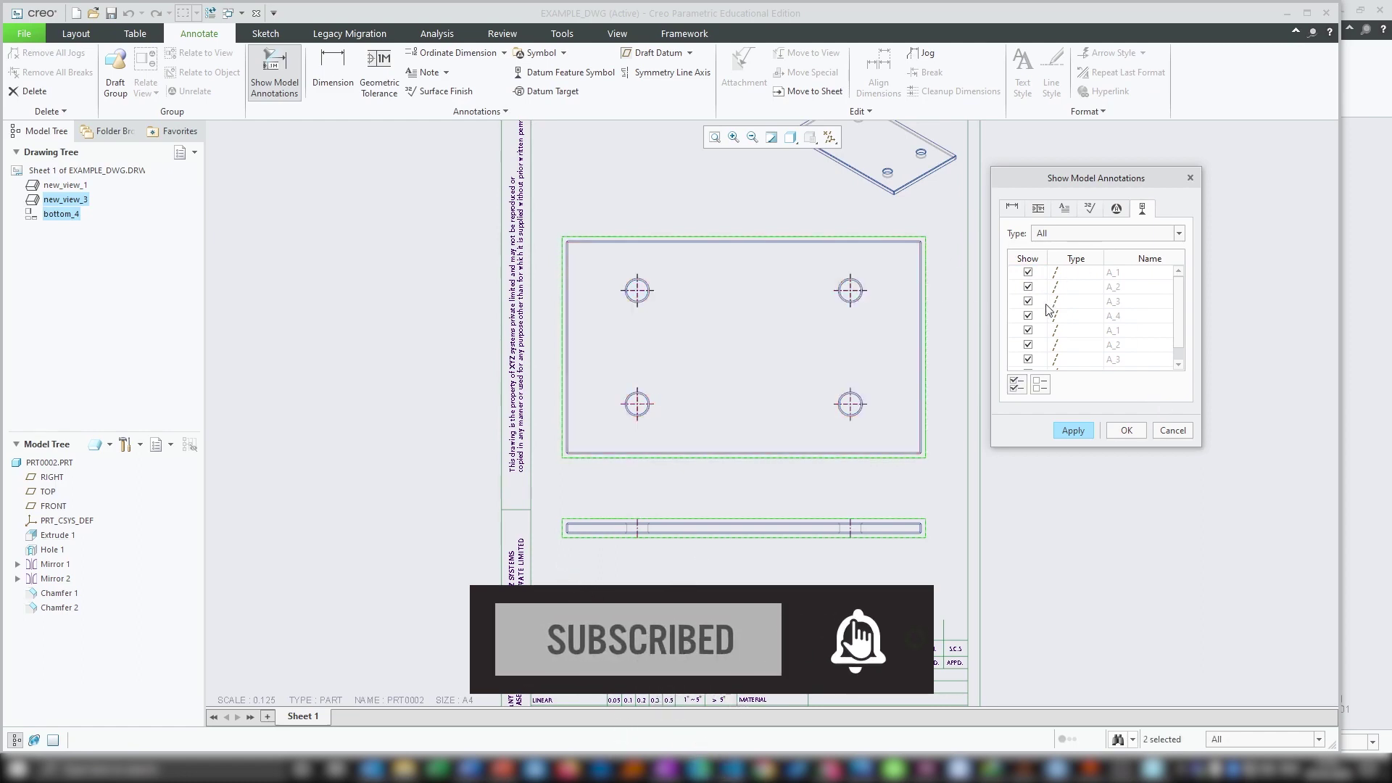
{"action": "left_click", "coordinate": [1142, 430]}
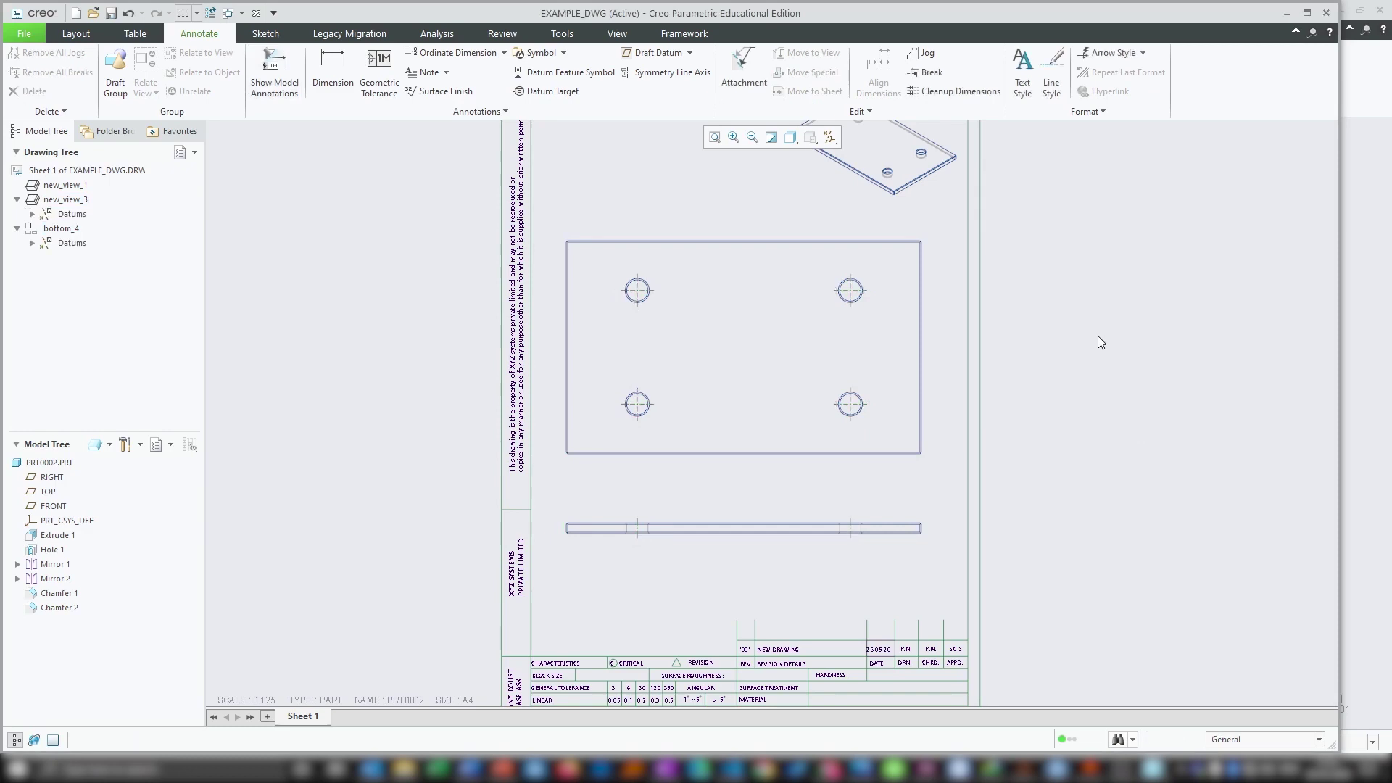
Extend the axis lines of the two right-hand holes in the top view horizontally to meet the left-hand holes.
{"action": "left_click", "coordinate": [845, 284]}
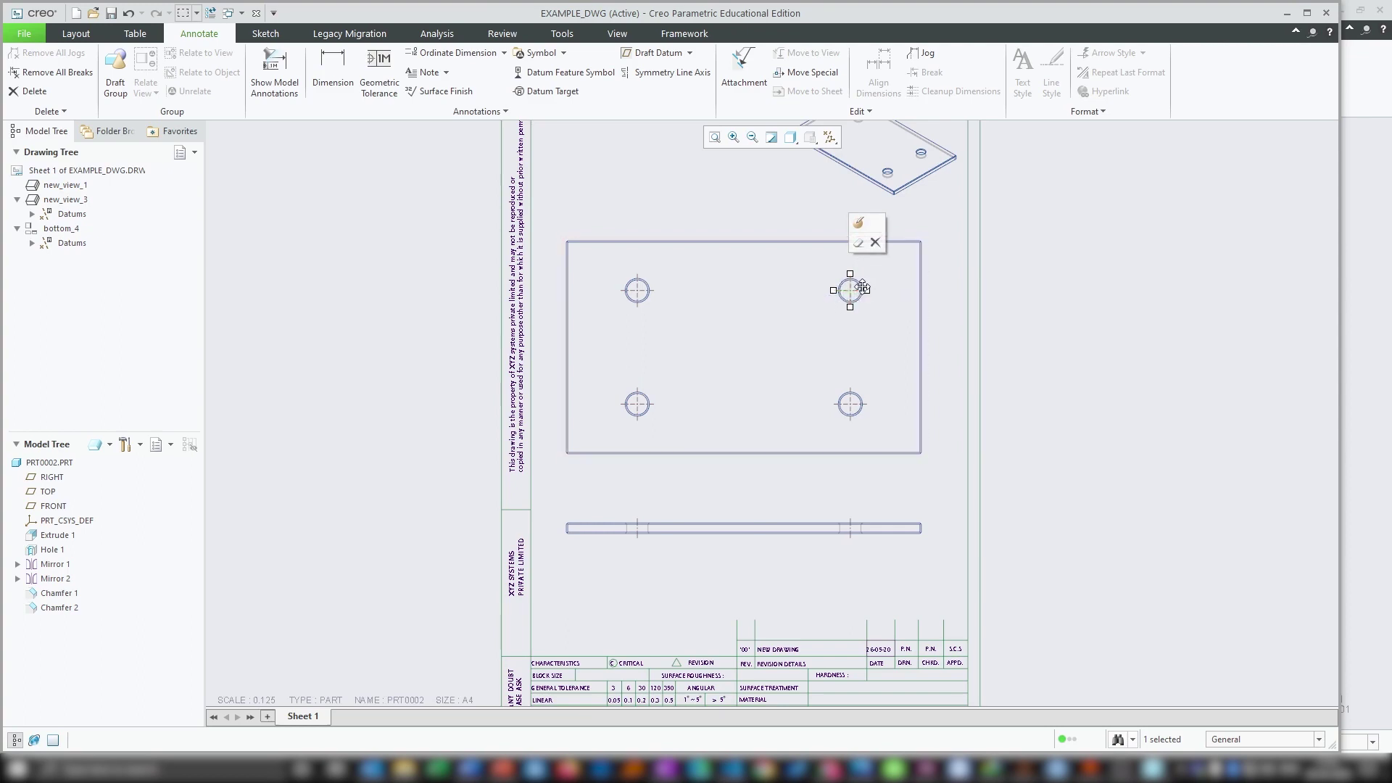
{"action": "left_click_drag", "start_coordinate": [864, 289], "coordinate": [643, 287]}
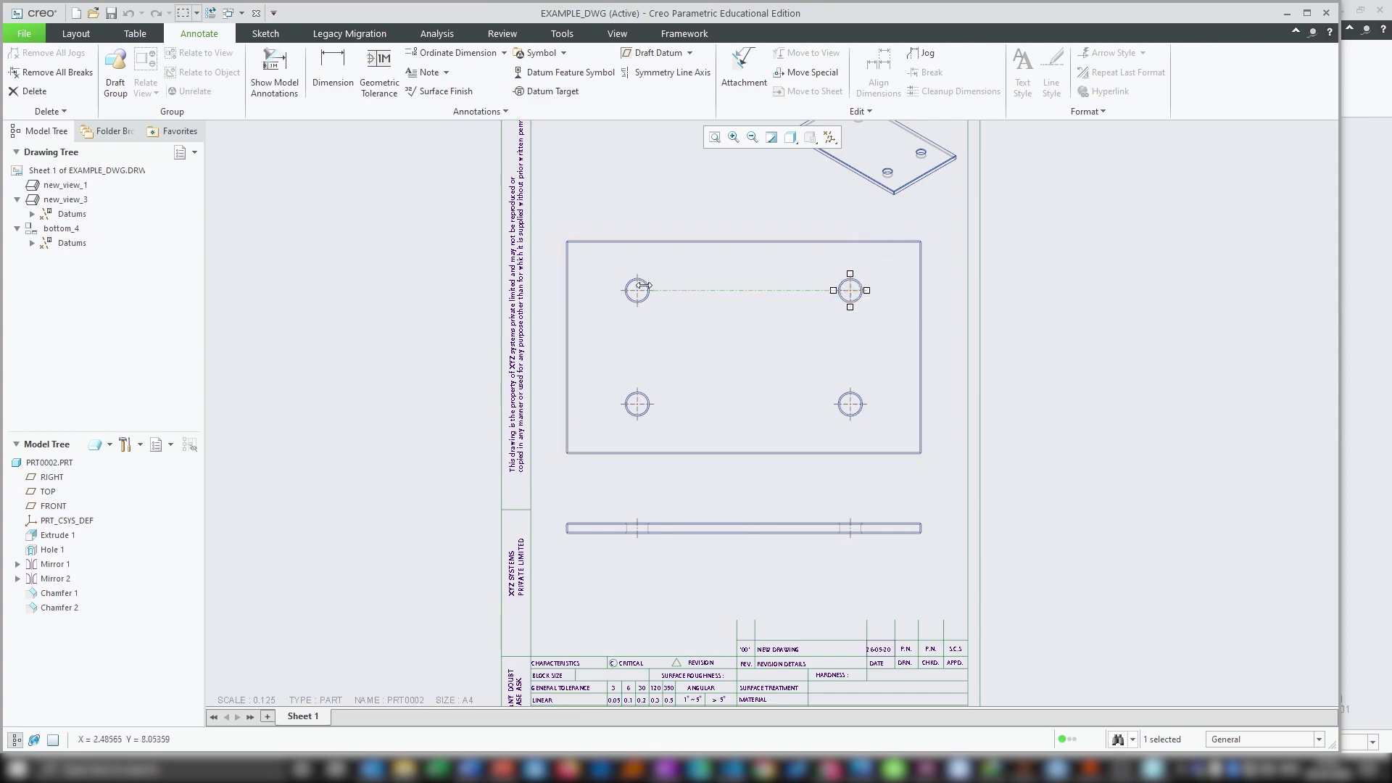
{"action": "left_click", "coordinate": [848, 406]}
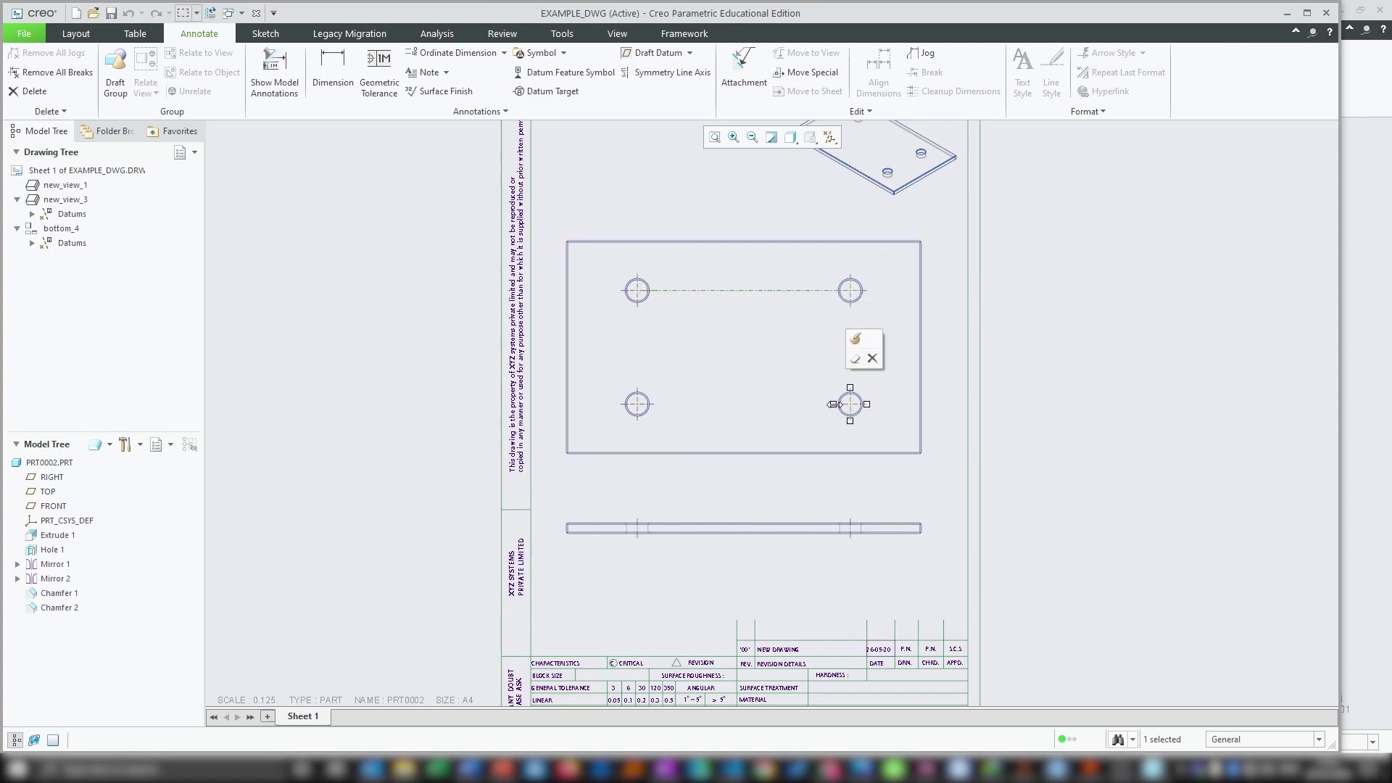
{"action": "left_click_drag", "start_coordinate": [832, 404], "coordinate": [643, 404]}
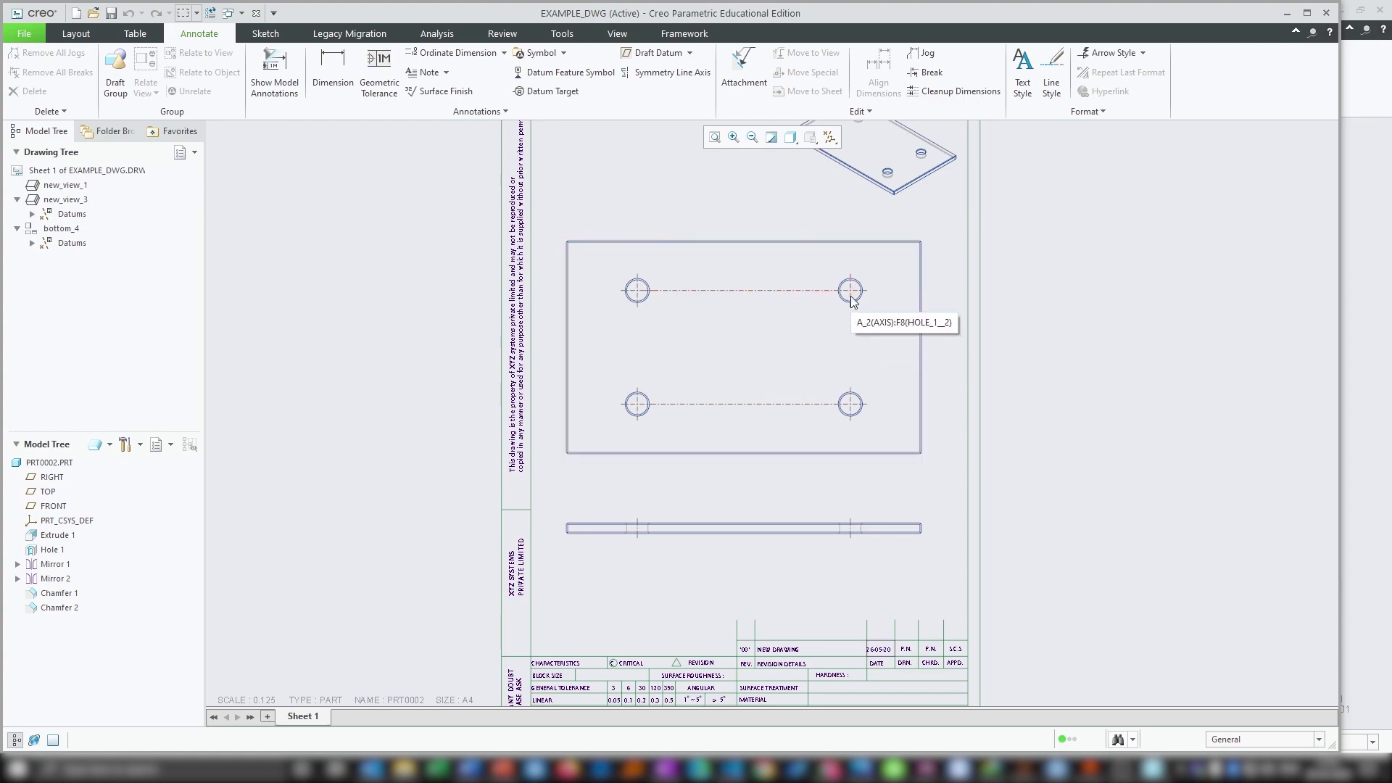
Open the part PRT0002.PRT from the drawing and start a datum axis normal to the plate's short side face.
{"action": "scroll", "coordinate": [893, 226], "scroll_direction": "up", "scroll_amount": 2}
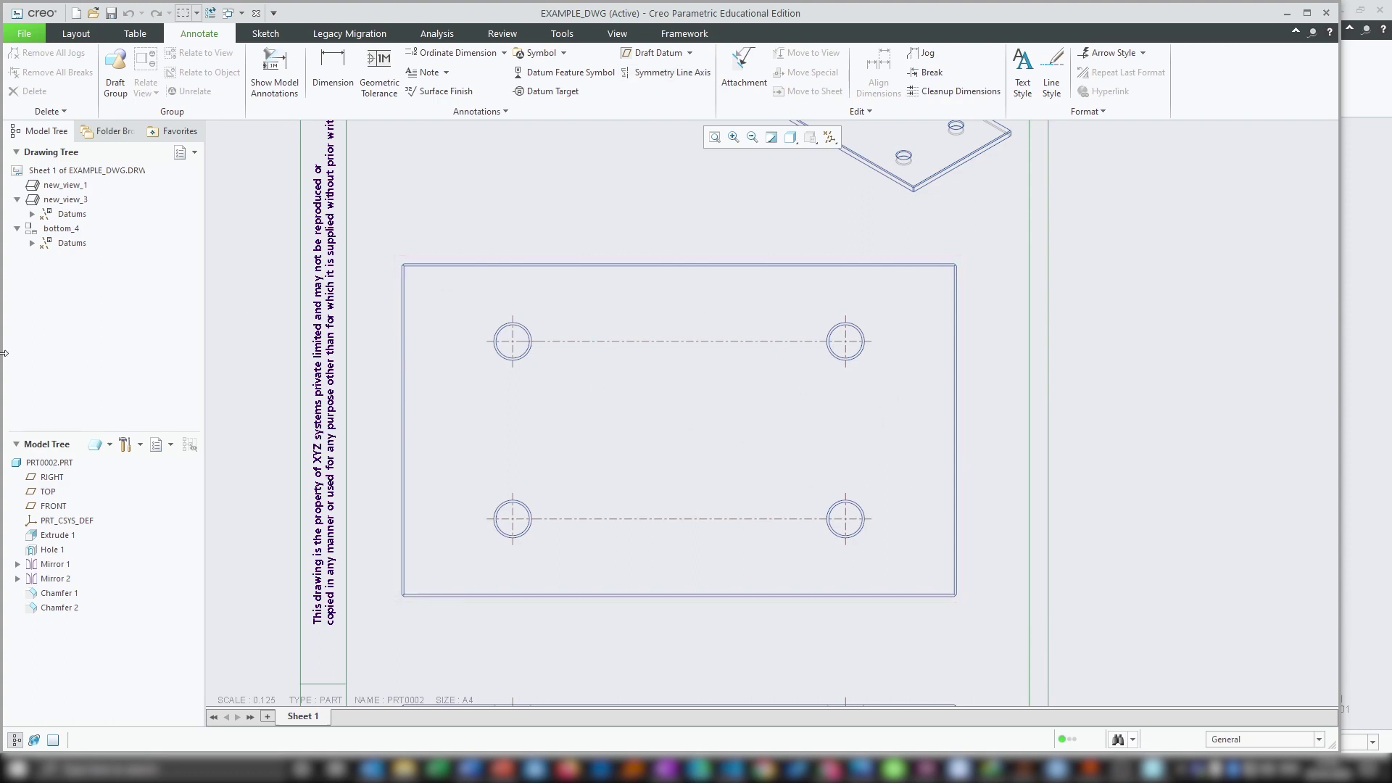
{"action": "right_click", "coordinate": [42, 466]}
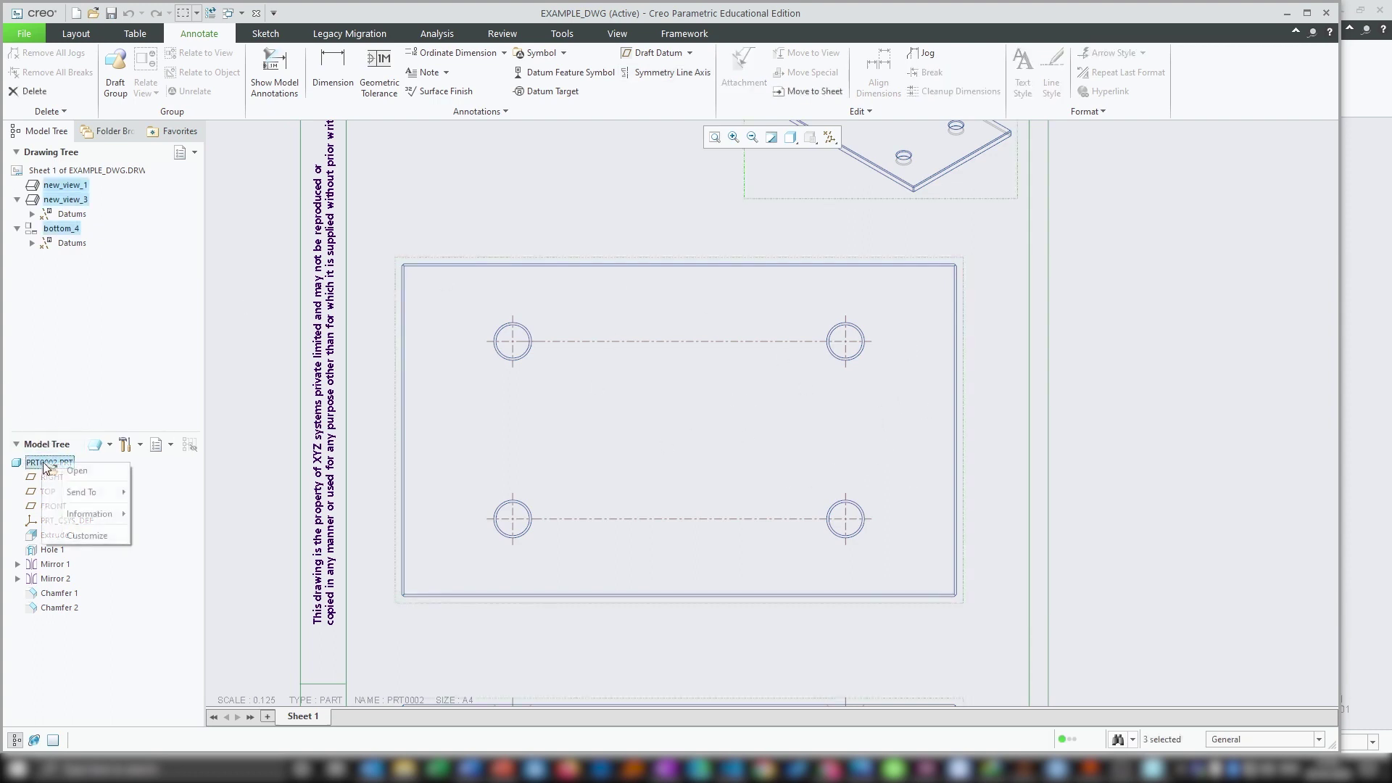
{"action": "left_click", "coordinate": [79, 482]}
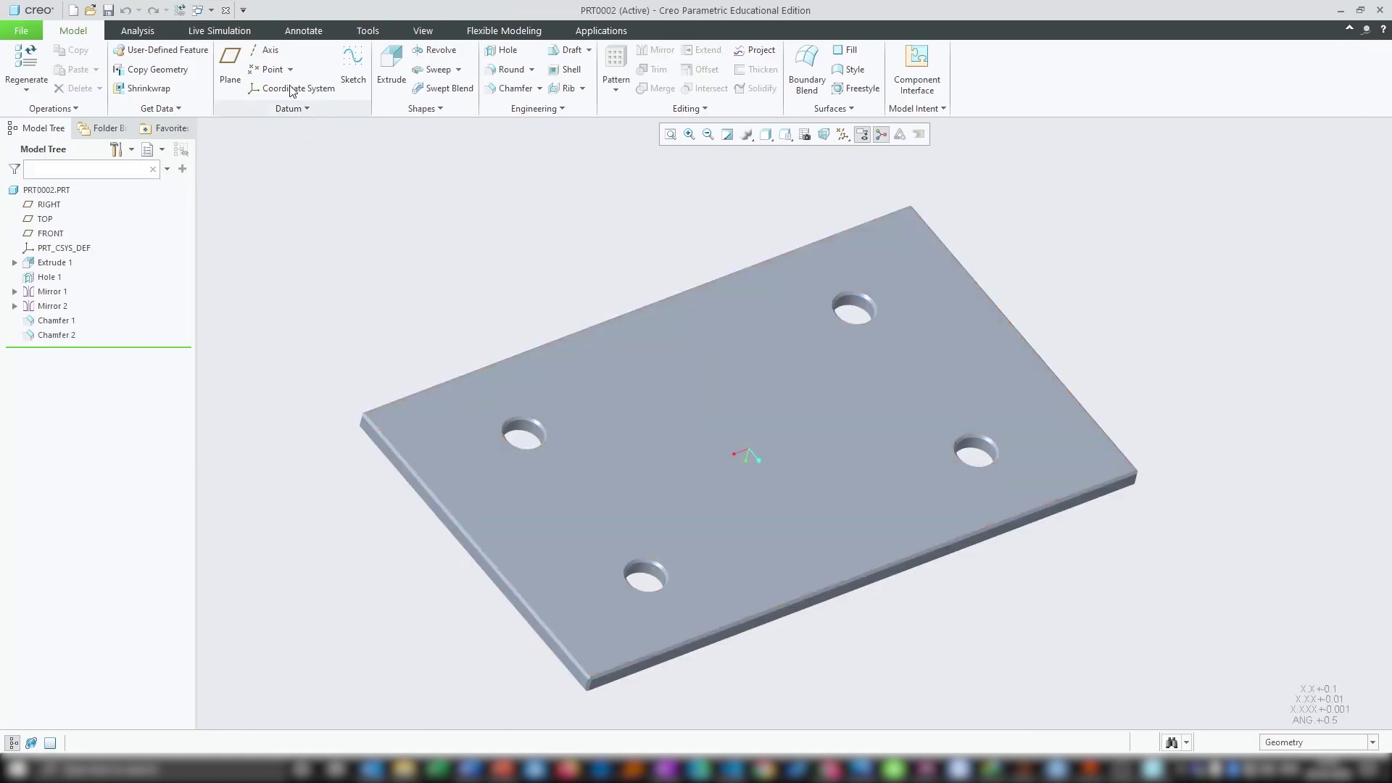
{"action": "left_click", "coordinate": [266, 50]}
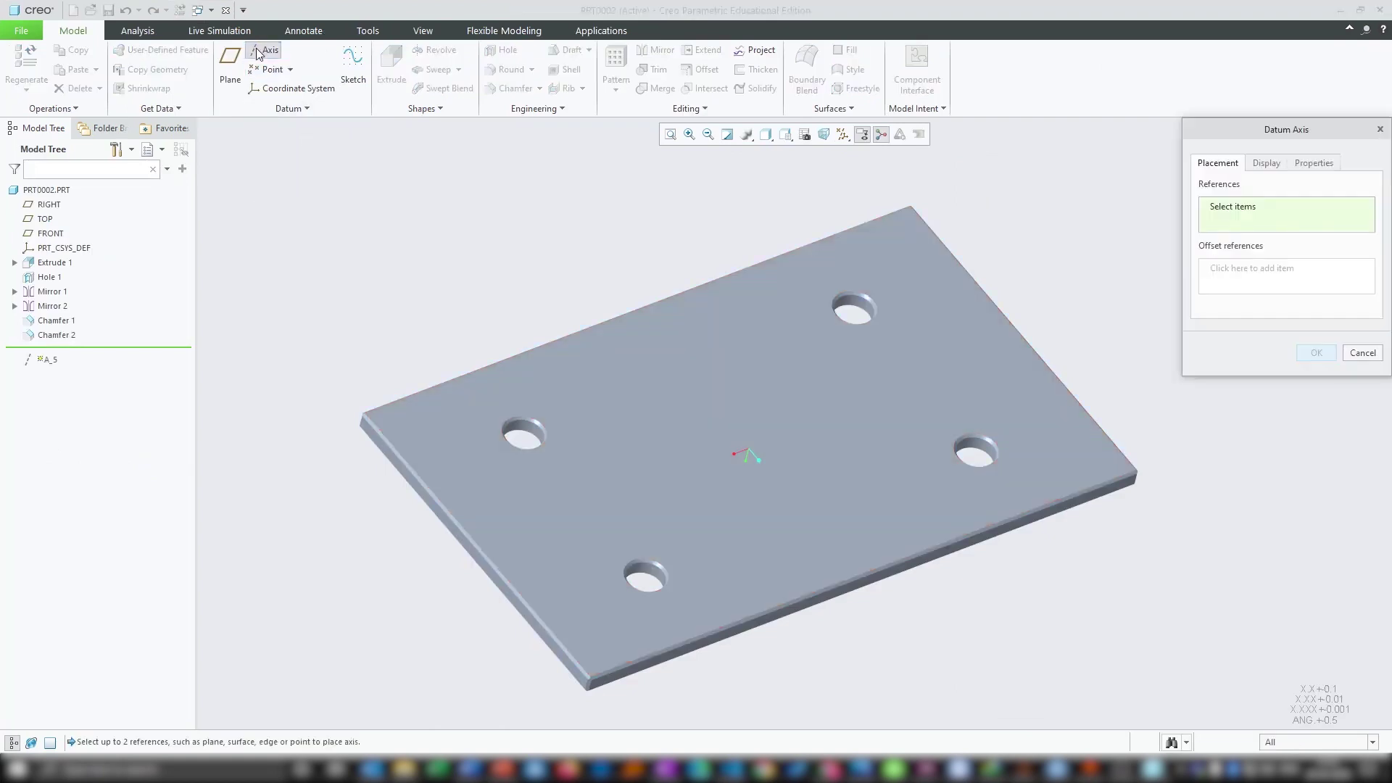
{"action": "scroll", "coordinate": [460, 544], "scroll_direction": "down", "scroll_amount": 4}
{"action": "left_click", "coordinate": [482, 544]}
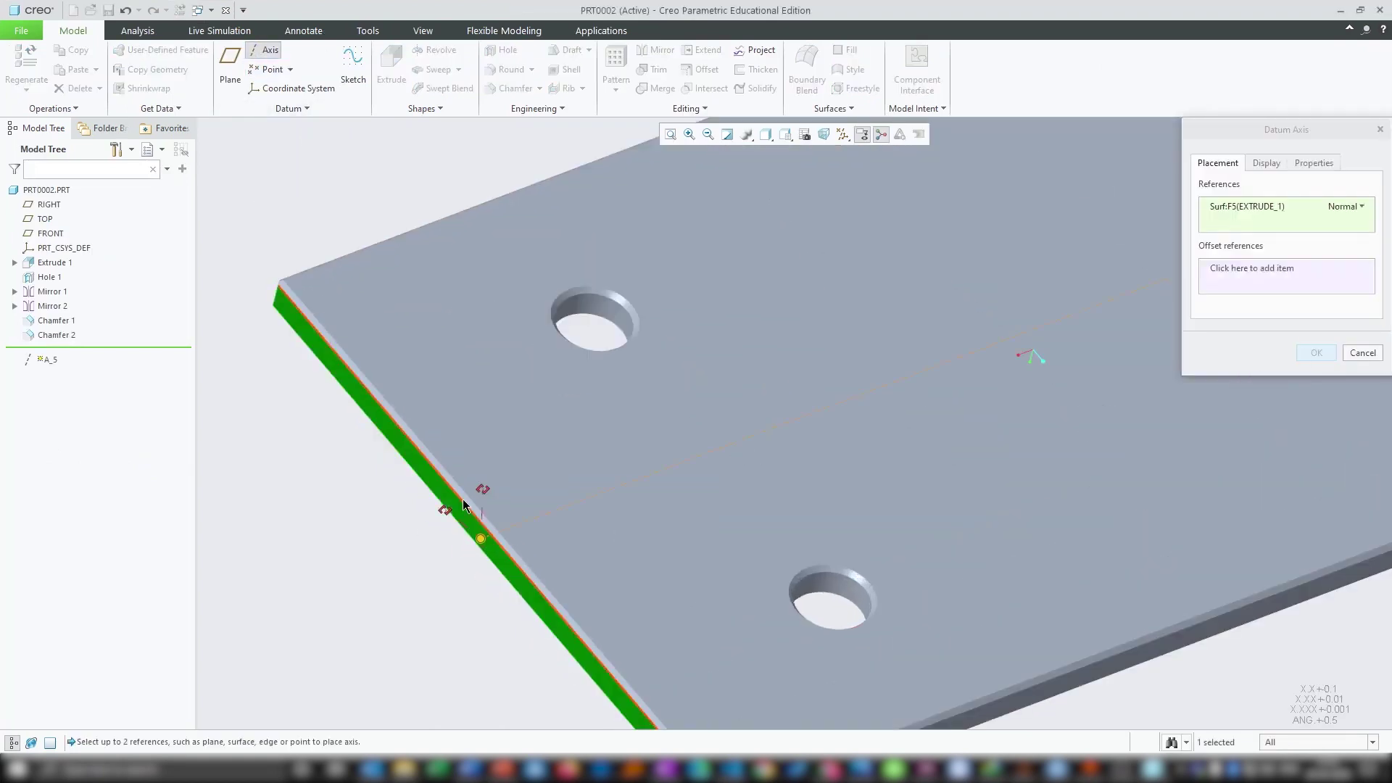
Display the datum planes and pick the plate's top face and the FRONT plane as the axis's offset references.
{"action": "scroll", "coordinate": [464, 504], "scroll_direction": "up", "scroll_amount": 5}
{"action": "left_click", "coordinate": [843, 135]}
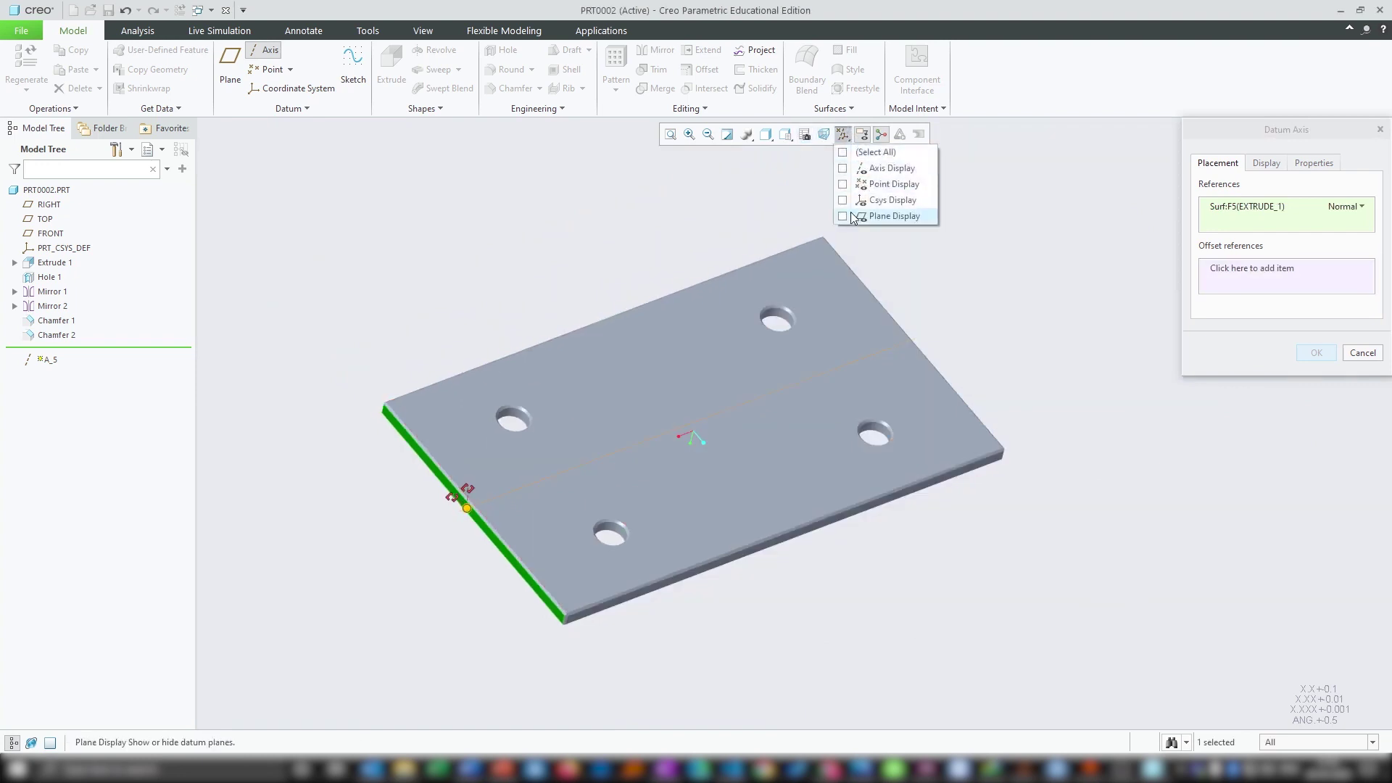
{"action": "left_click", "coordinate": [859, 217]}
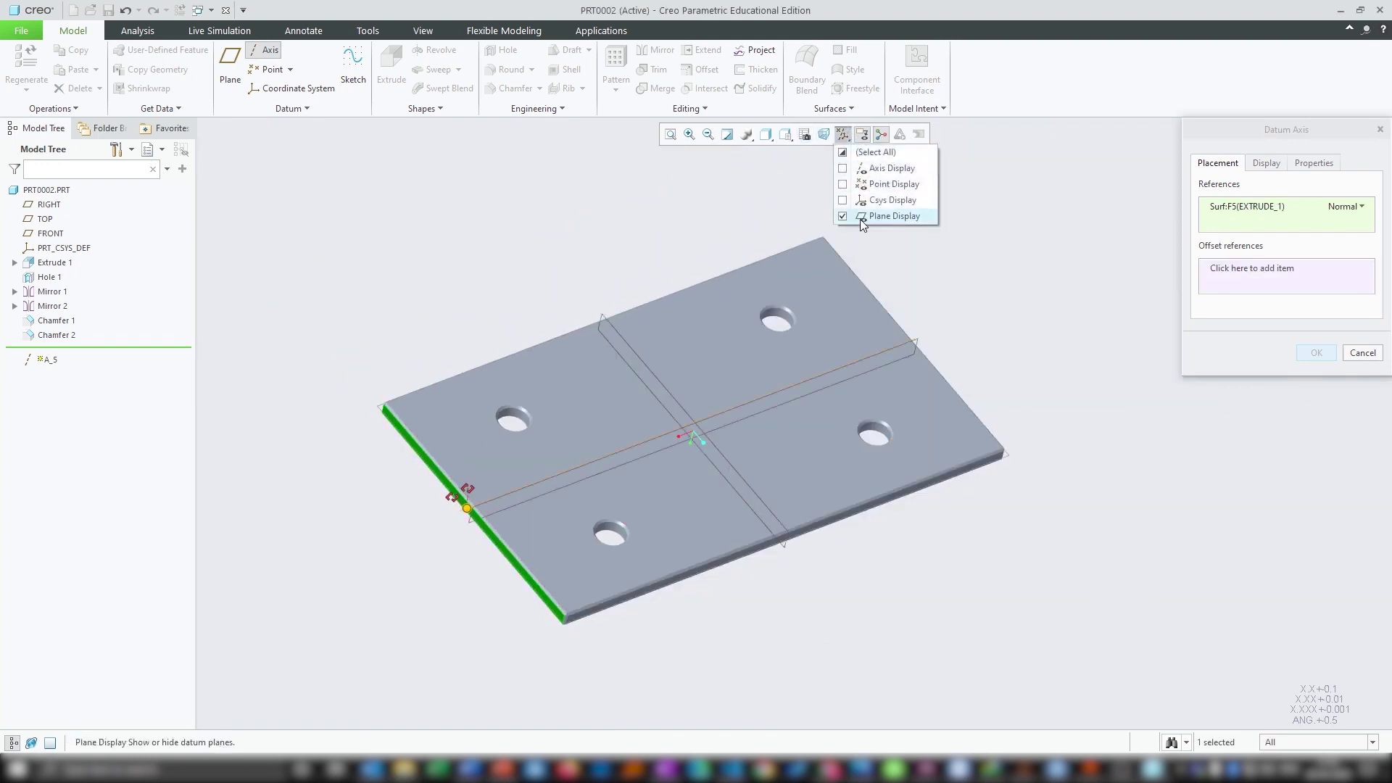
{"action": "right_click", "coordinate": [532, 258]}
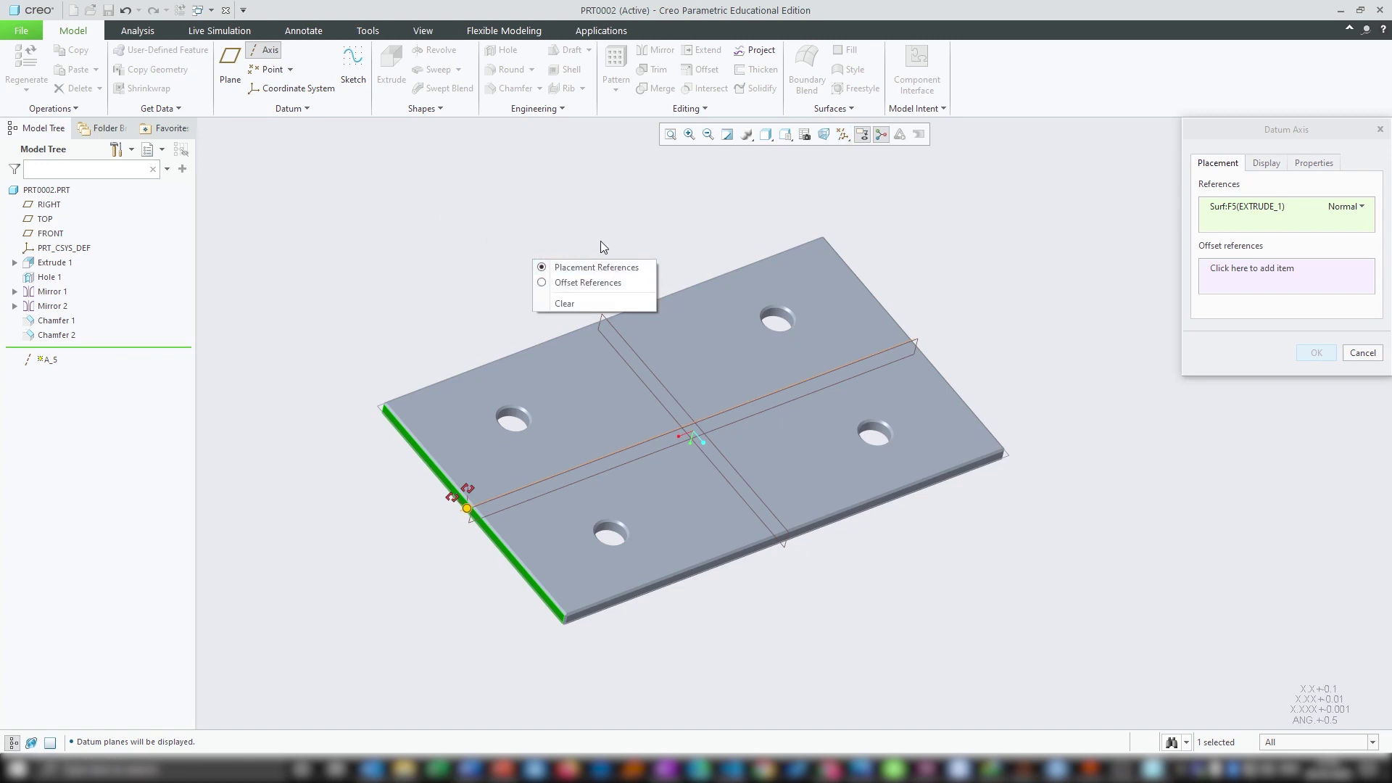
{"action": "left_click", "coordinate": [569, 282]}
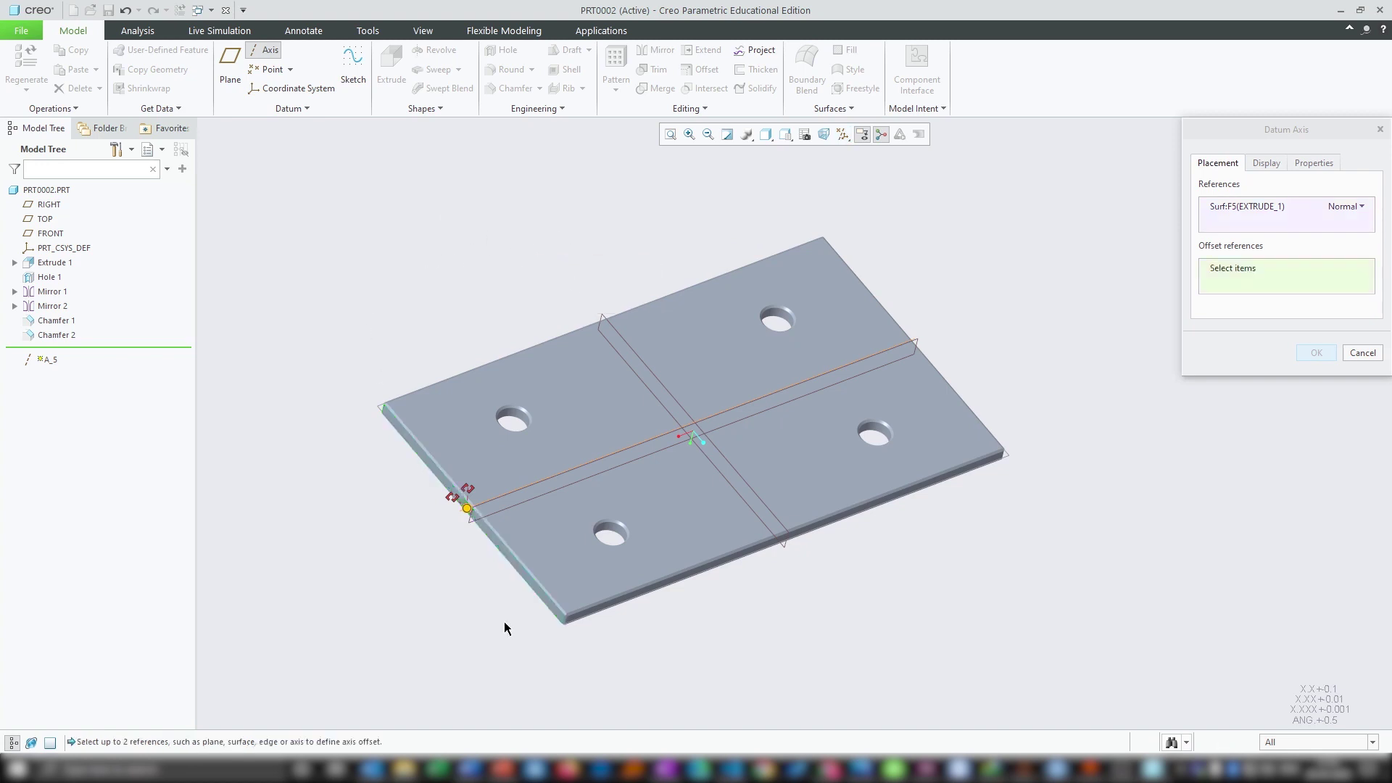
{"action": "scroll", "coordinate": [505, 625], "scroll_direction": "down", "scroll_amount": 3}
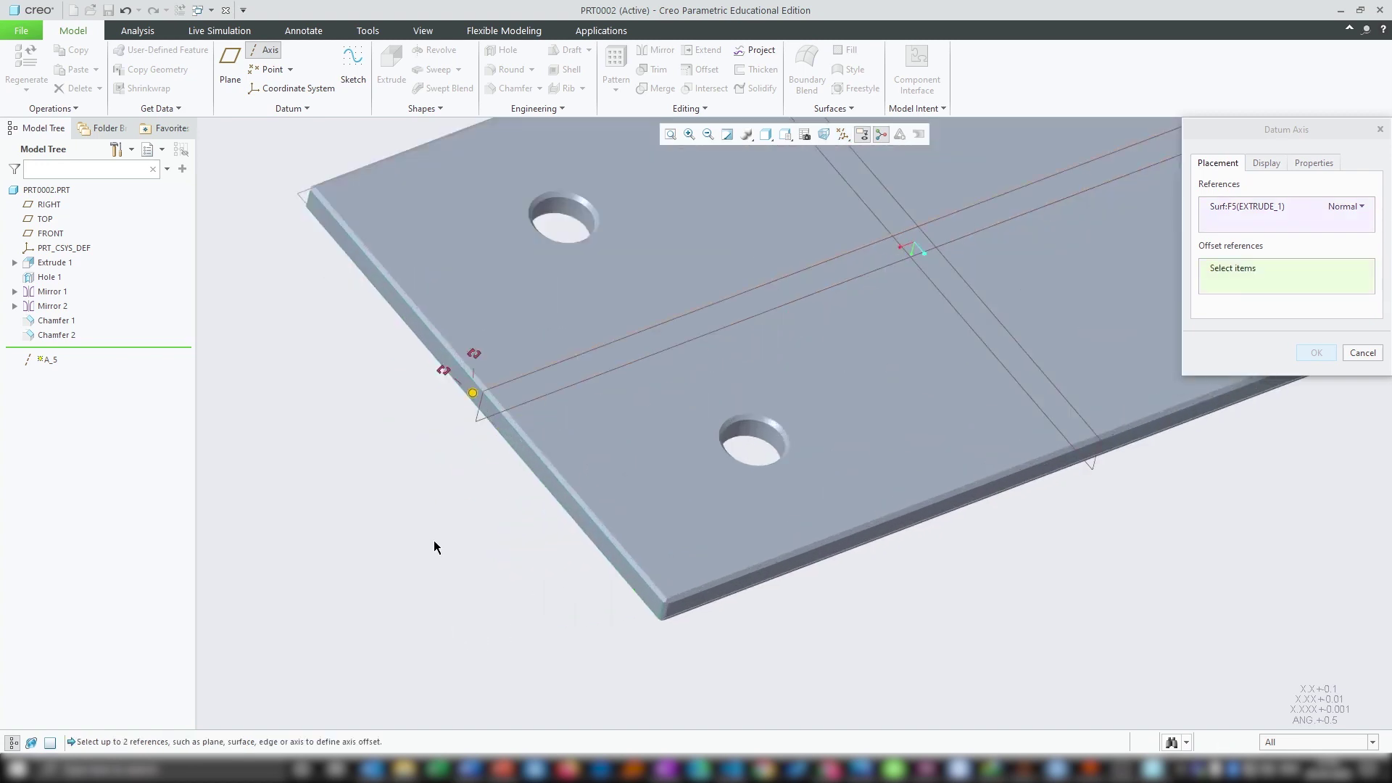
{"action": "left_click", "coordinate": [519, 280]}
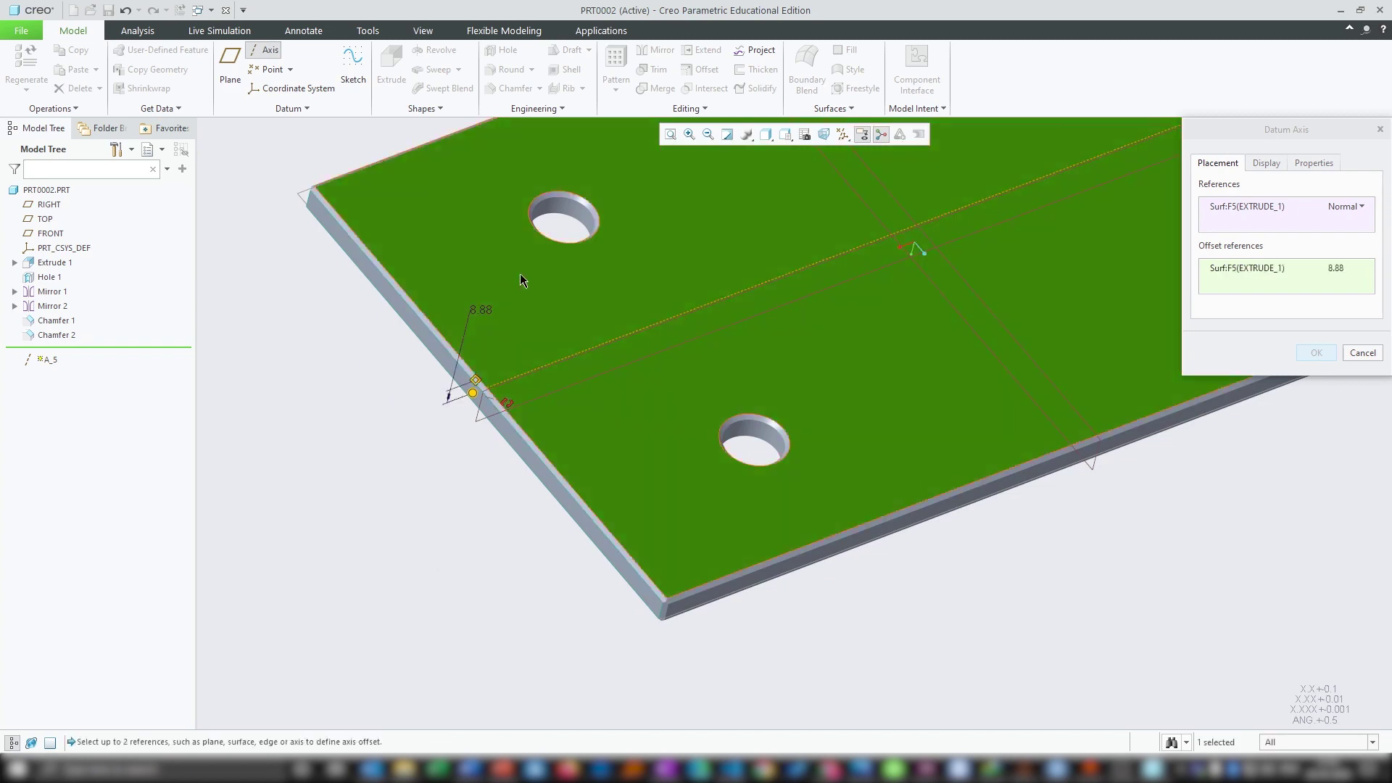
{"action": "left_click", "coordinate": [666, 327], "text": "ctrl"}
Set the axis offsets from the FRONT plane and the top face to 0 and create the datum axis.
{"action": "double_click", "coordinate": [536, 491]}
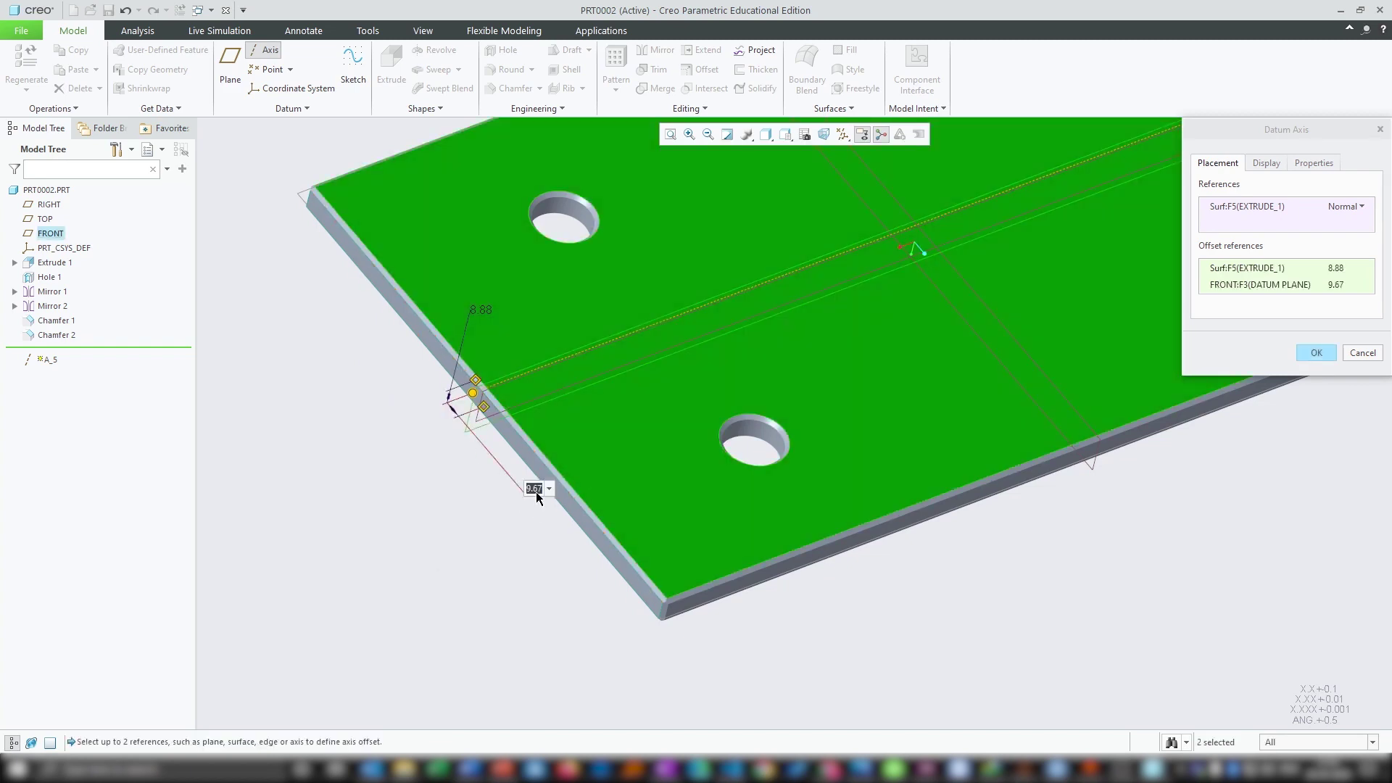
{"action": "type", "text": "0"}
{"action": "key", "text": "Return"}
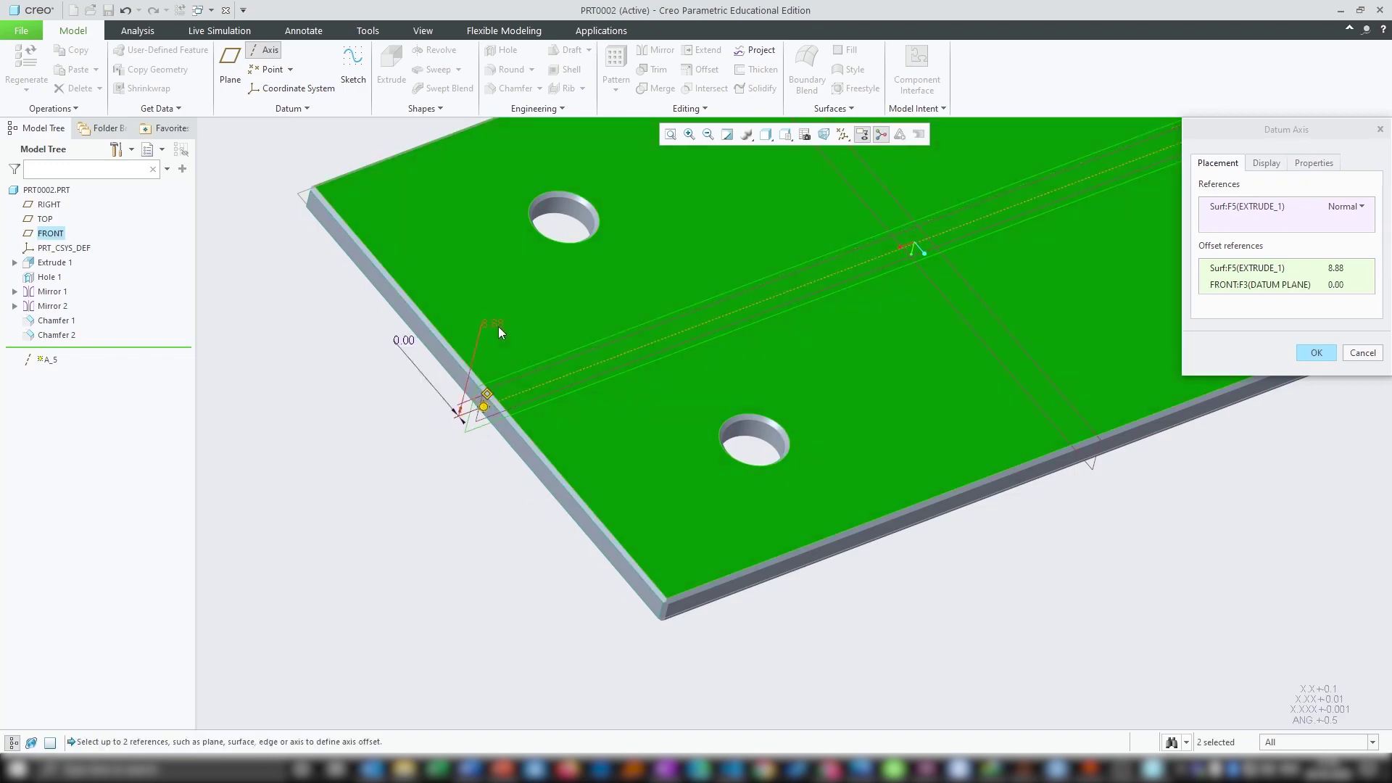
{"action": "double_click", "coordinate": [497, 328]}
{"action": "type", "text": "0"}
{"action": "key", "text": "Return"}
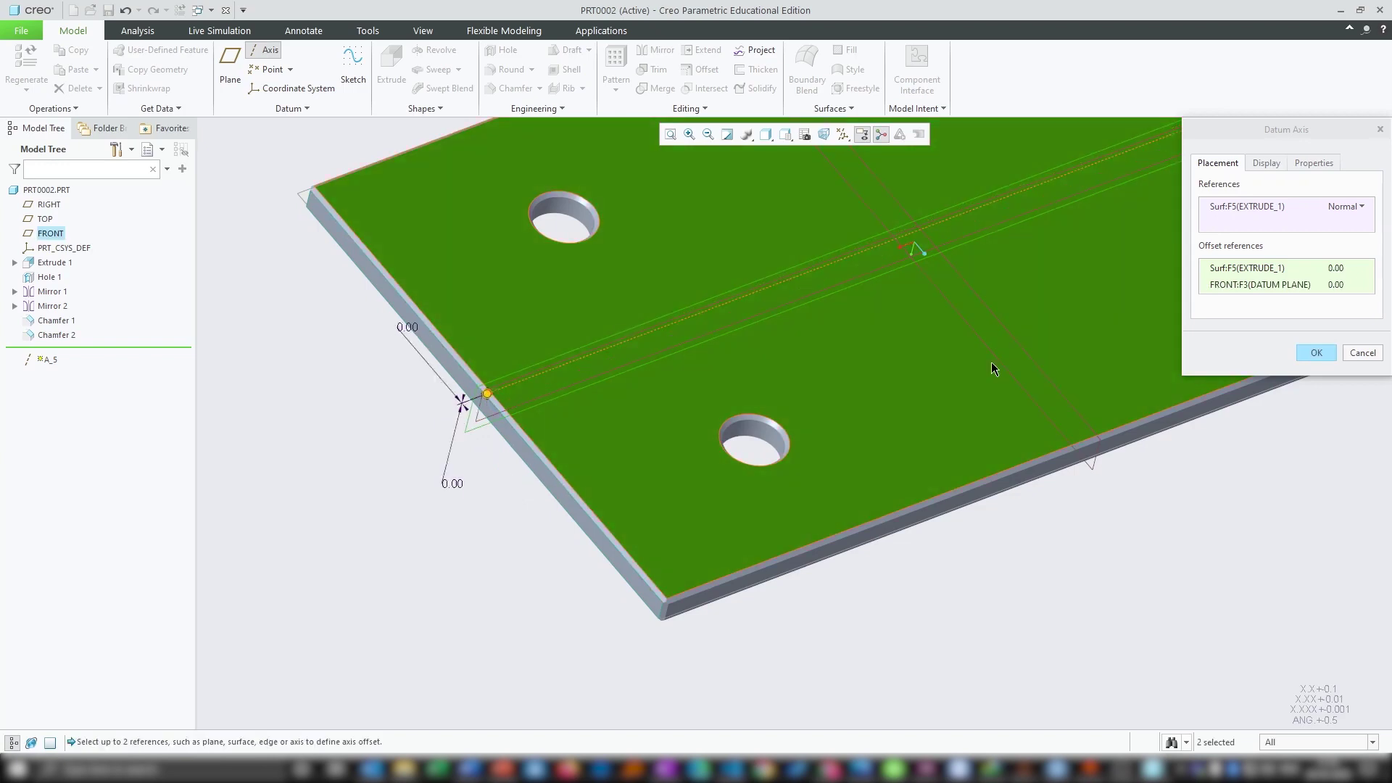
{"action": "left_click", "coordinate": [1315, 353]}
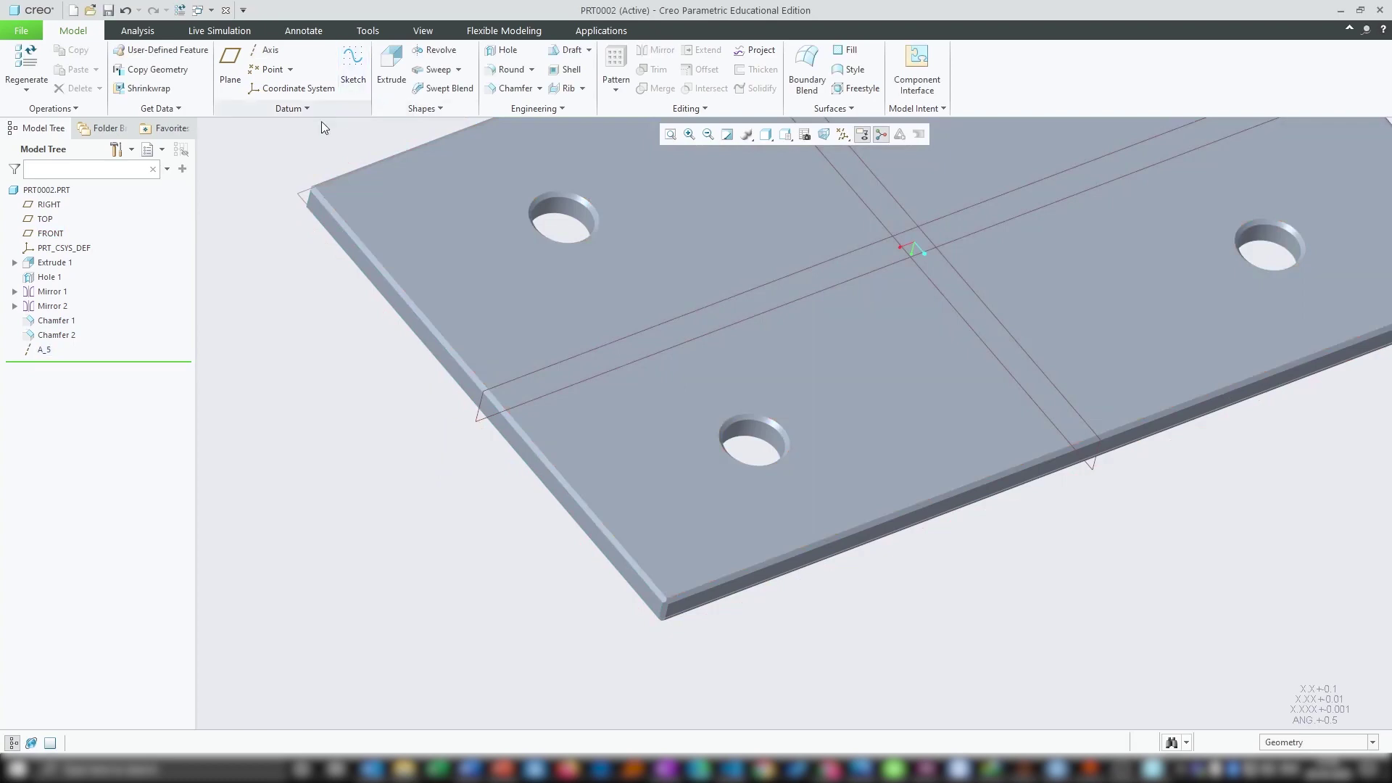
Return to the EXAMPLE_DWG drawing window and turn off the display of all datum types.
{"action": "left_click", "coordinate": [439, 32]}
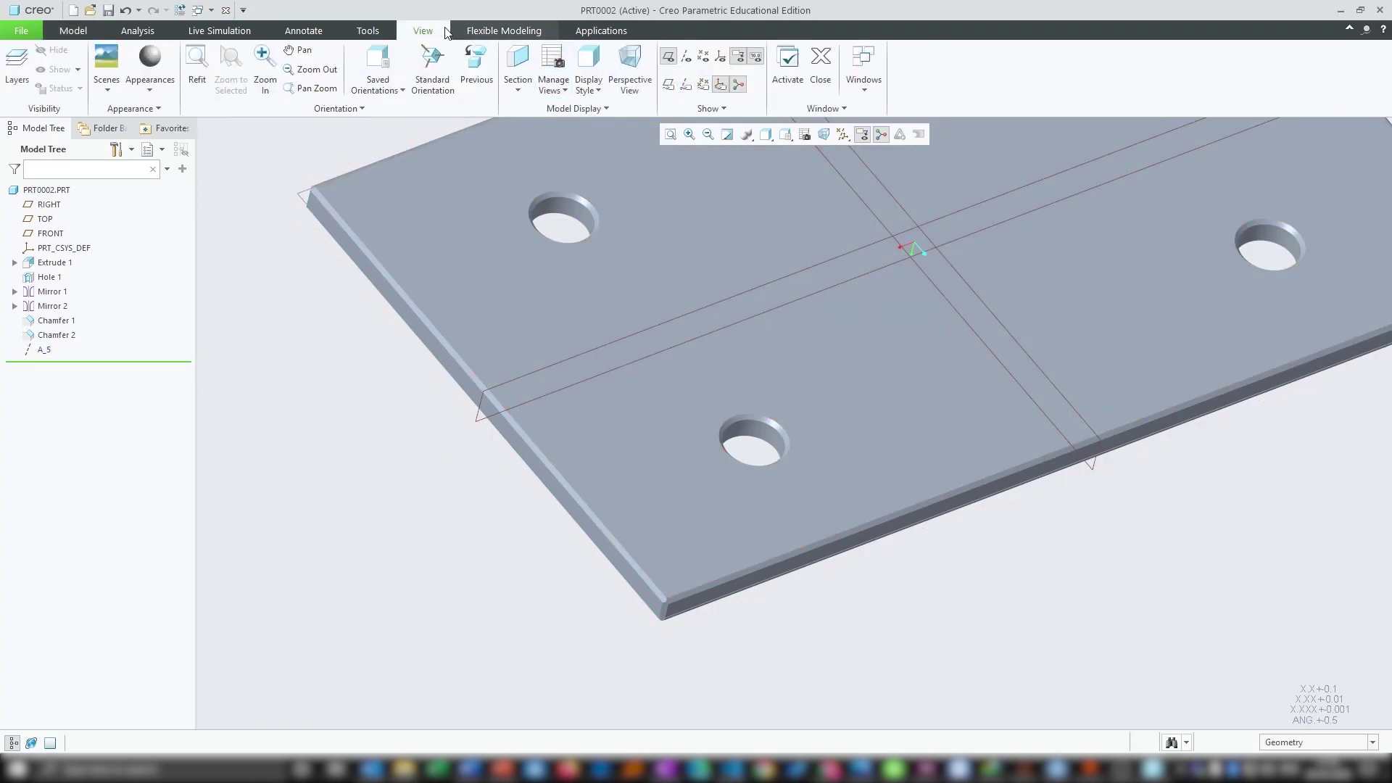
{"action": "left_click", "coordinate": [864, 64]}
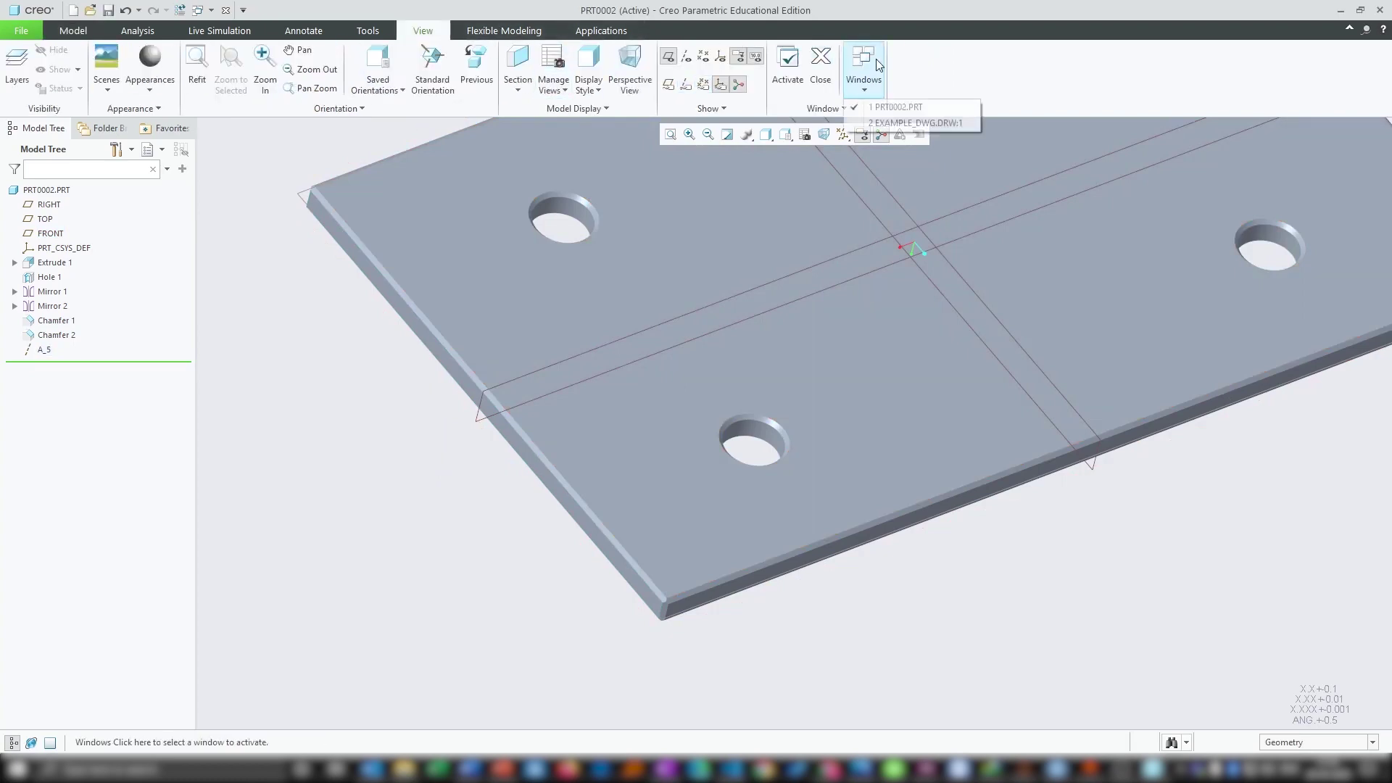
{"action": "left_click", "coordinate": [902, 124]}
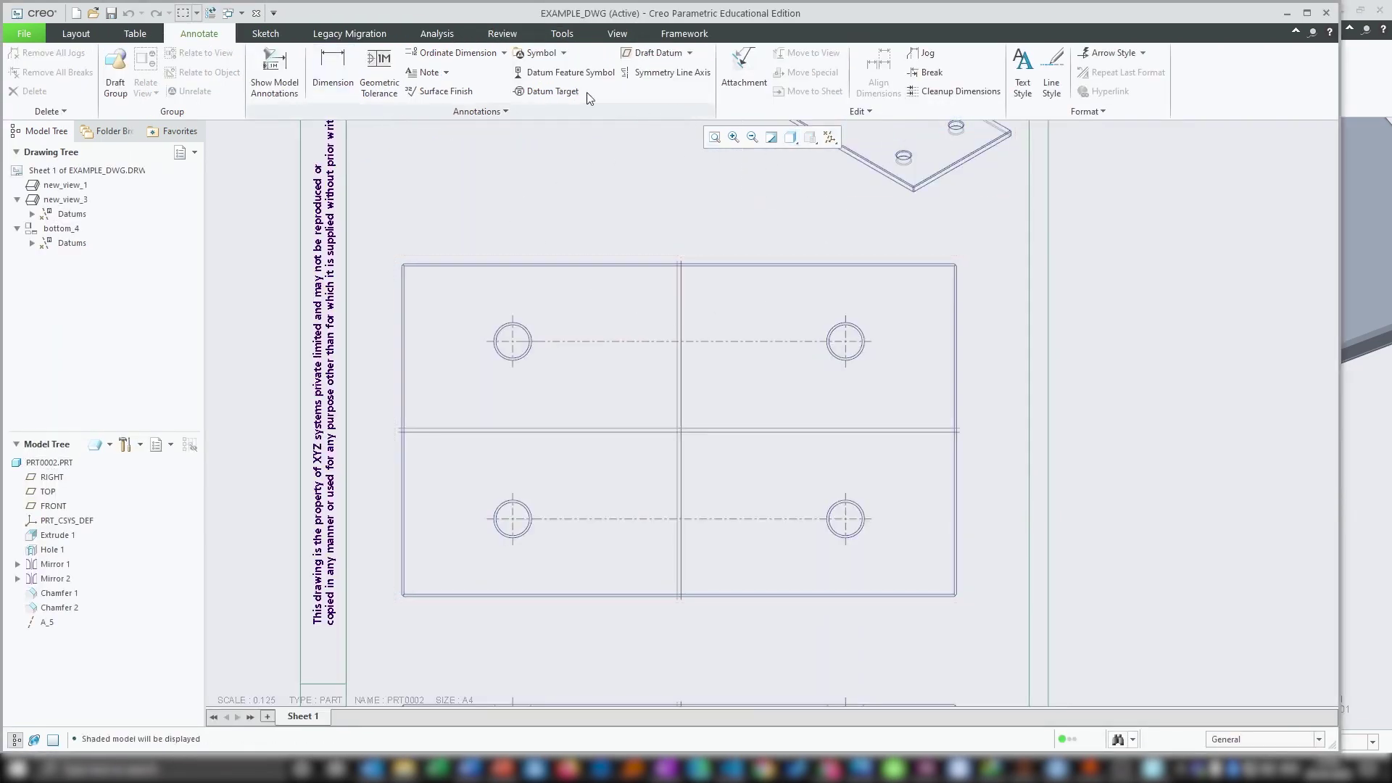
{"action": "left_click", "coordinate": [829, 137]}
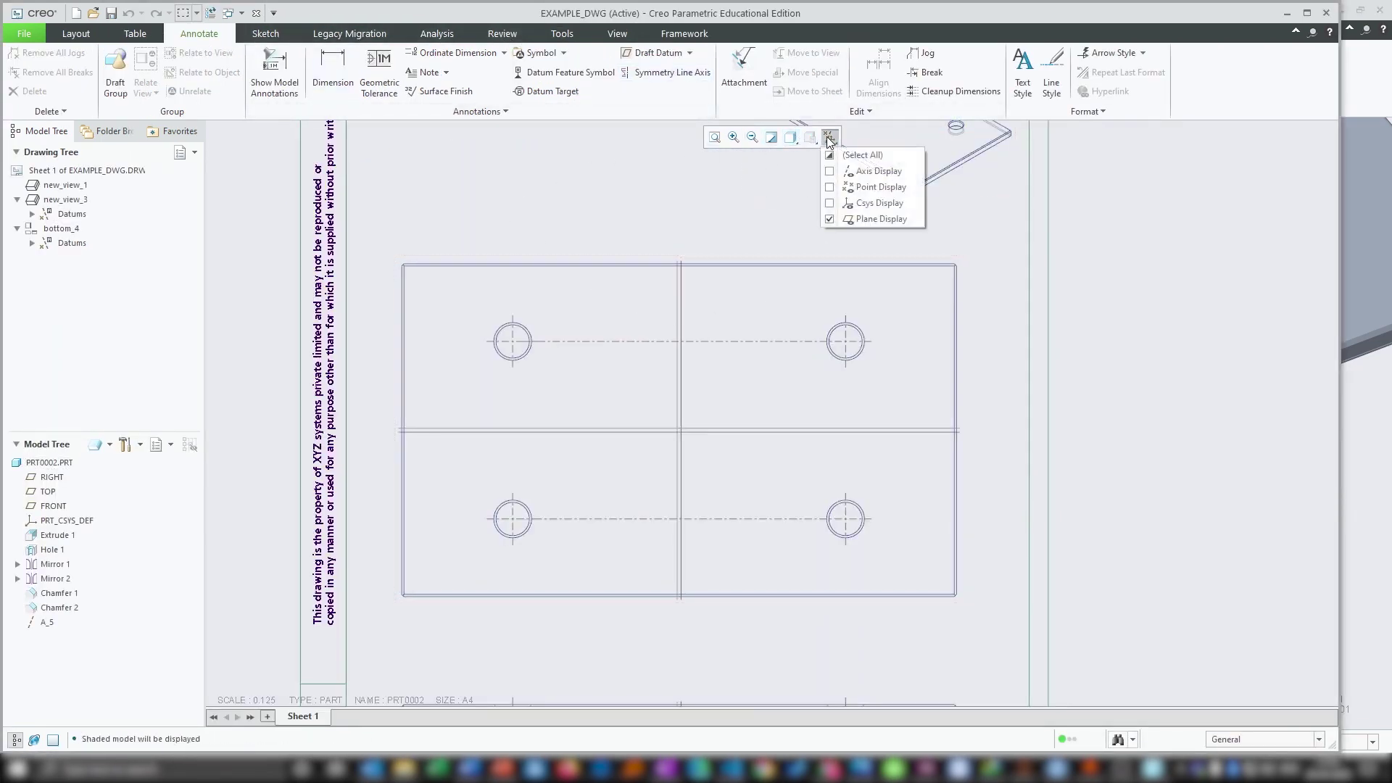
{"action": "left_click", "coordinate": [830, 155]}
{"action": "left_click", "coordinate": [830, 155]}
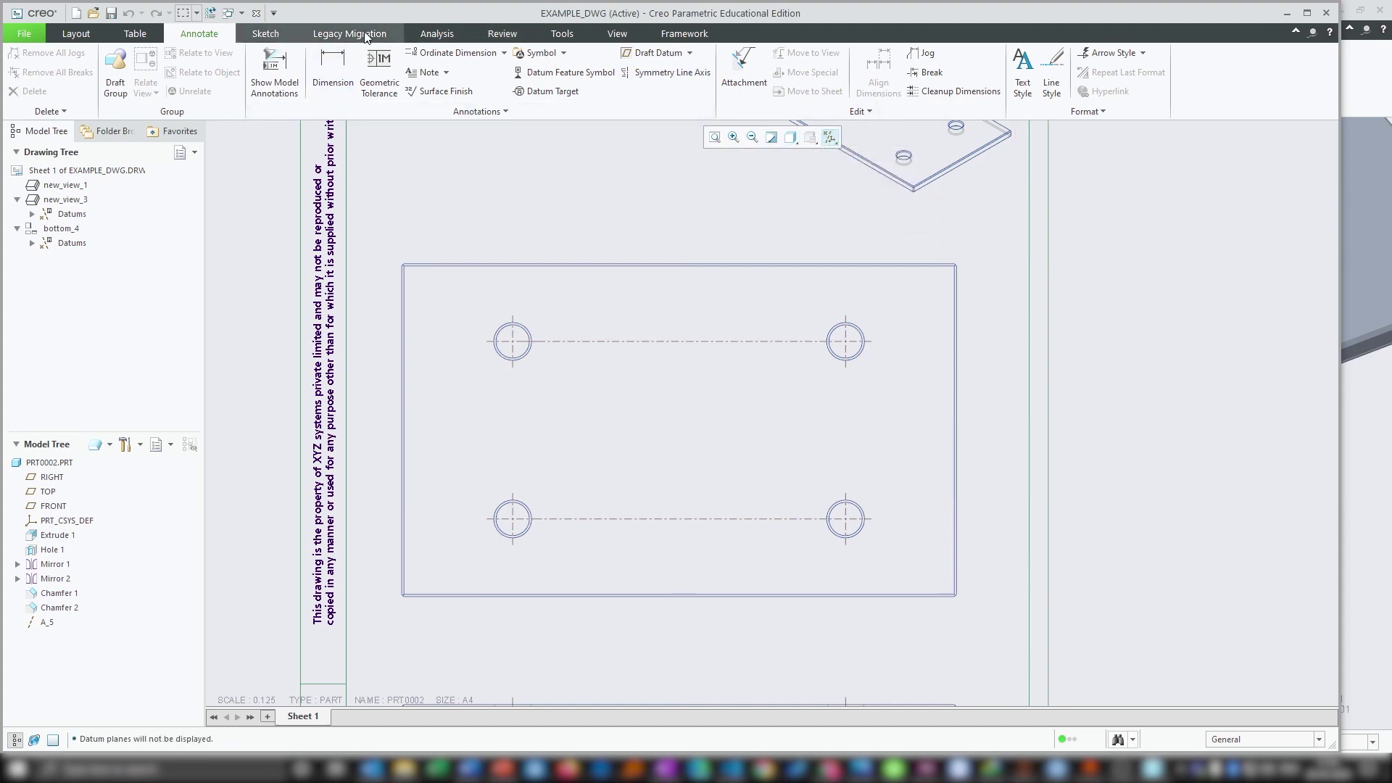
Show datum axis A_5 in the top view with Show Model Annotations and accept it.
{"action": "left_click", "coordinate": [277, 74]}
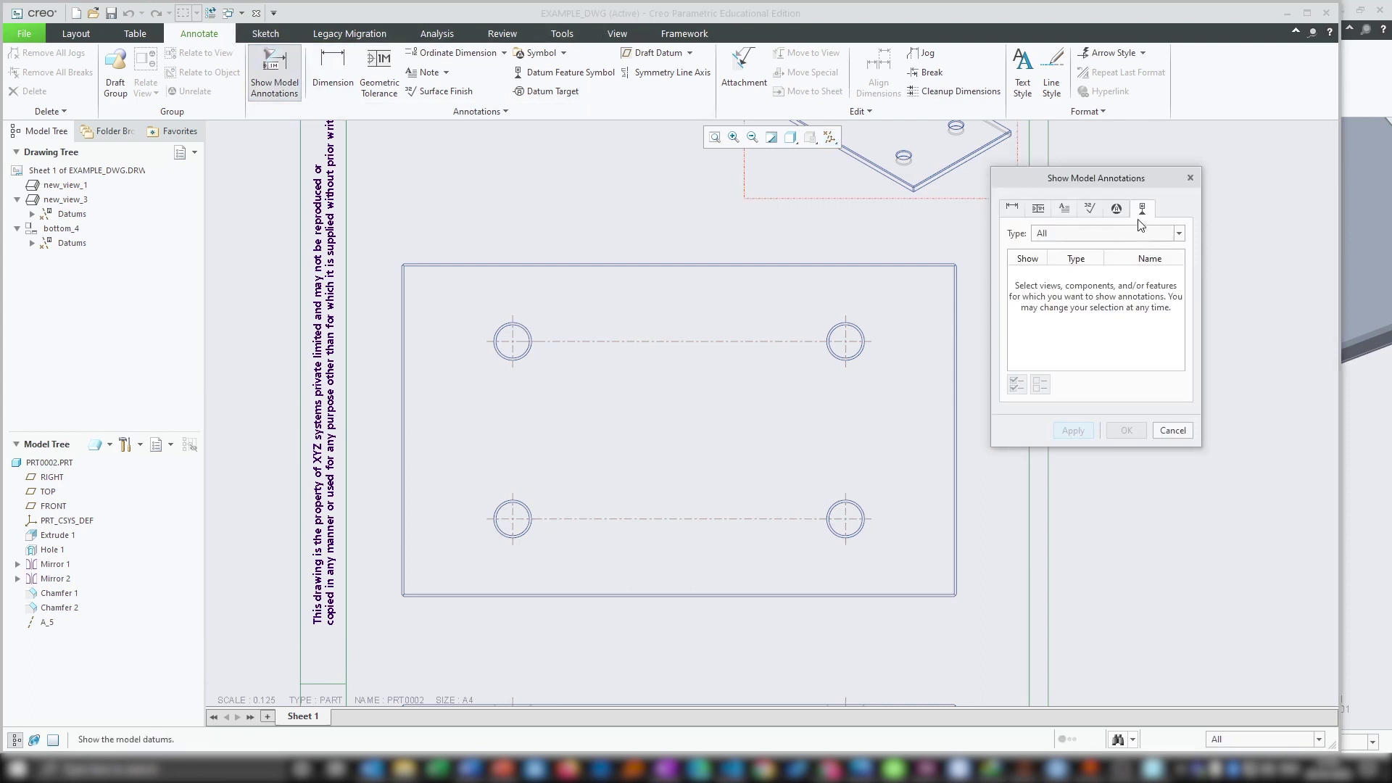
{"action": "left_click", "coordinate": [962, 259]}
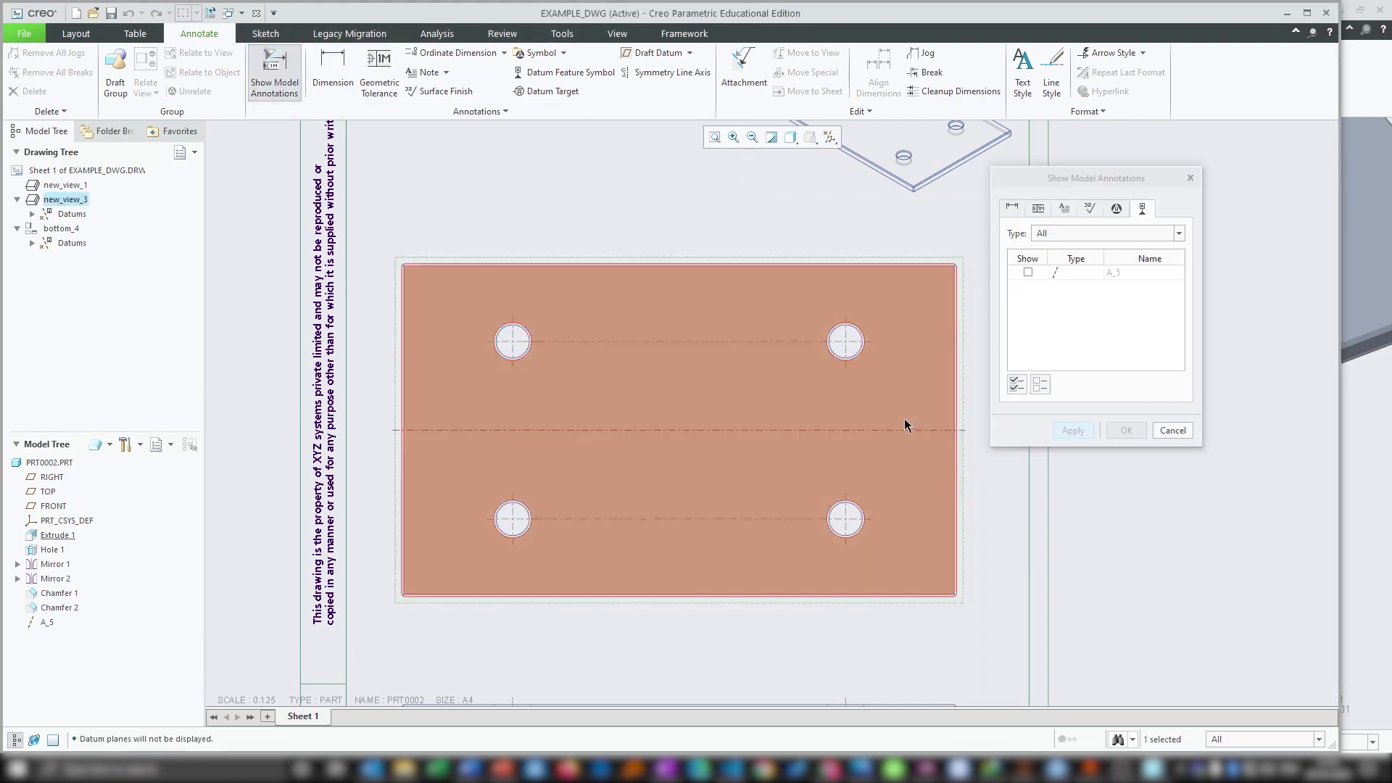
{"action": "left_click", "coordinate": [1028, 273]}
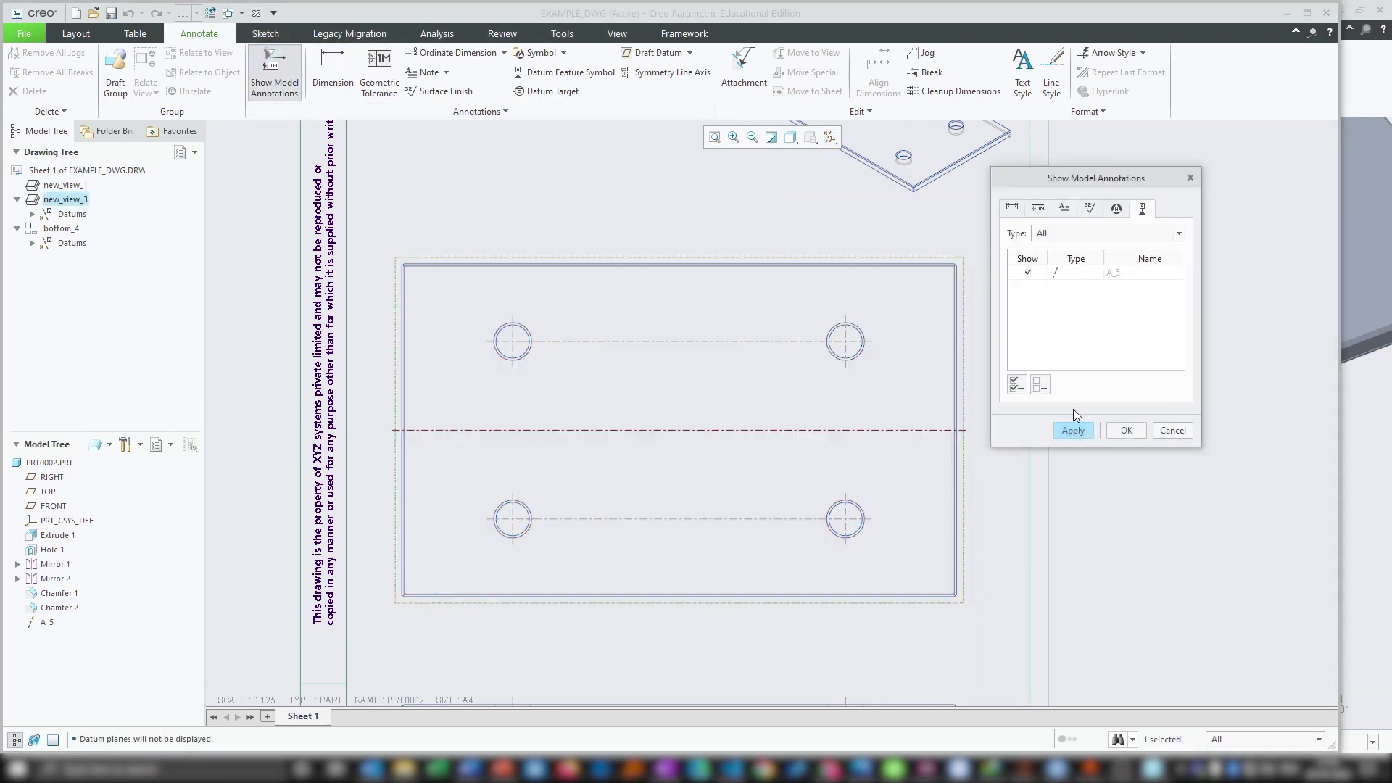
{"action": "left_click", "coordinate": [1126, 432]}
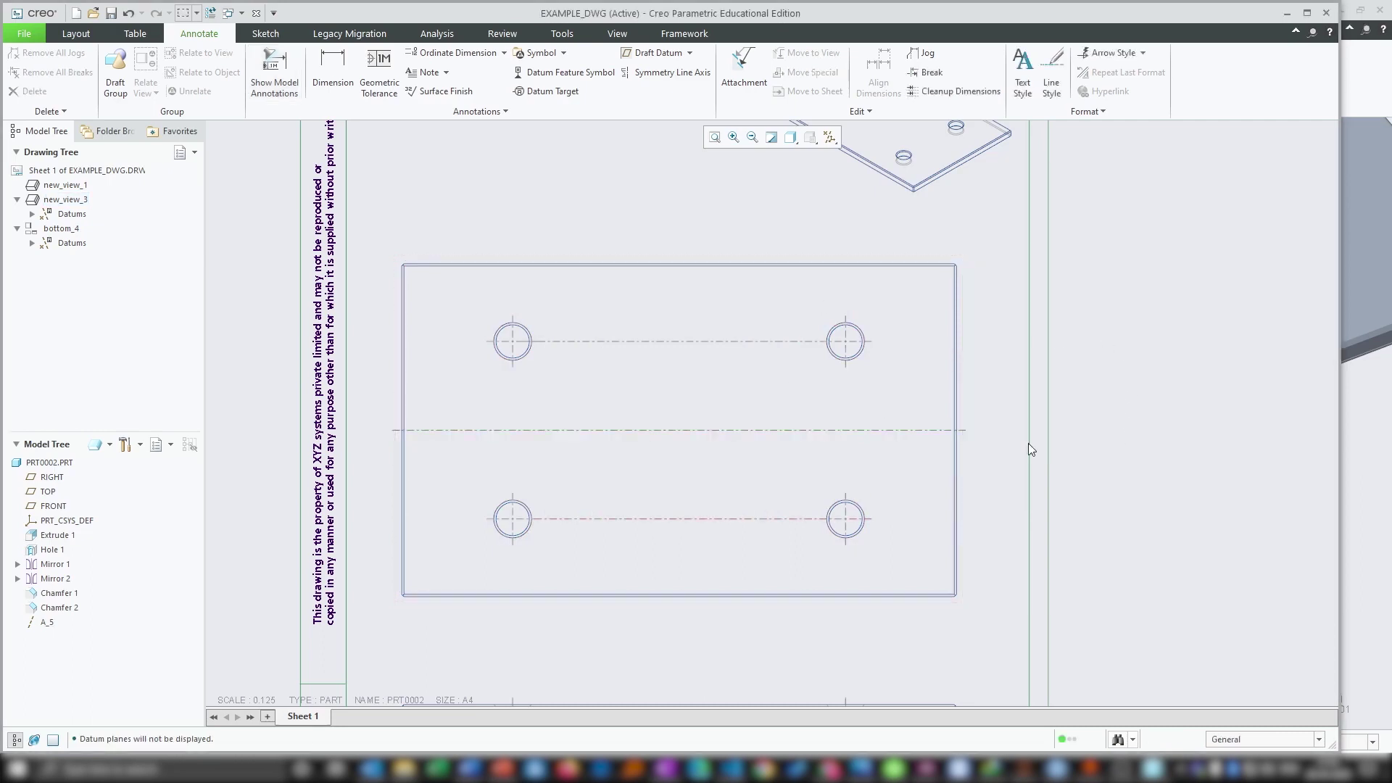
Dimension the vertical spacing between the two right-hand hole centers in the top view, placing the dimension outside the plate's right edge.
{"action": "scroll", "coordinate": [714, 404], "scroll_direction": "down", "scroll_amount": 3}
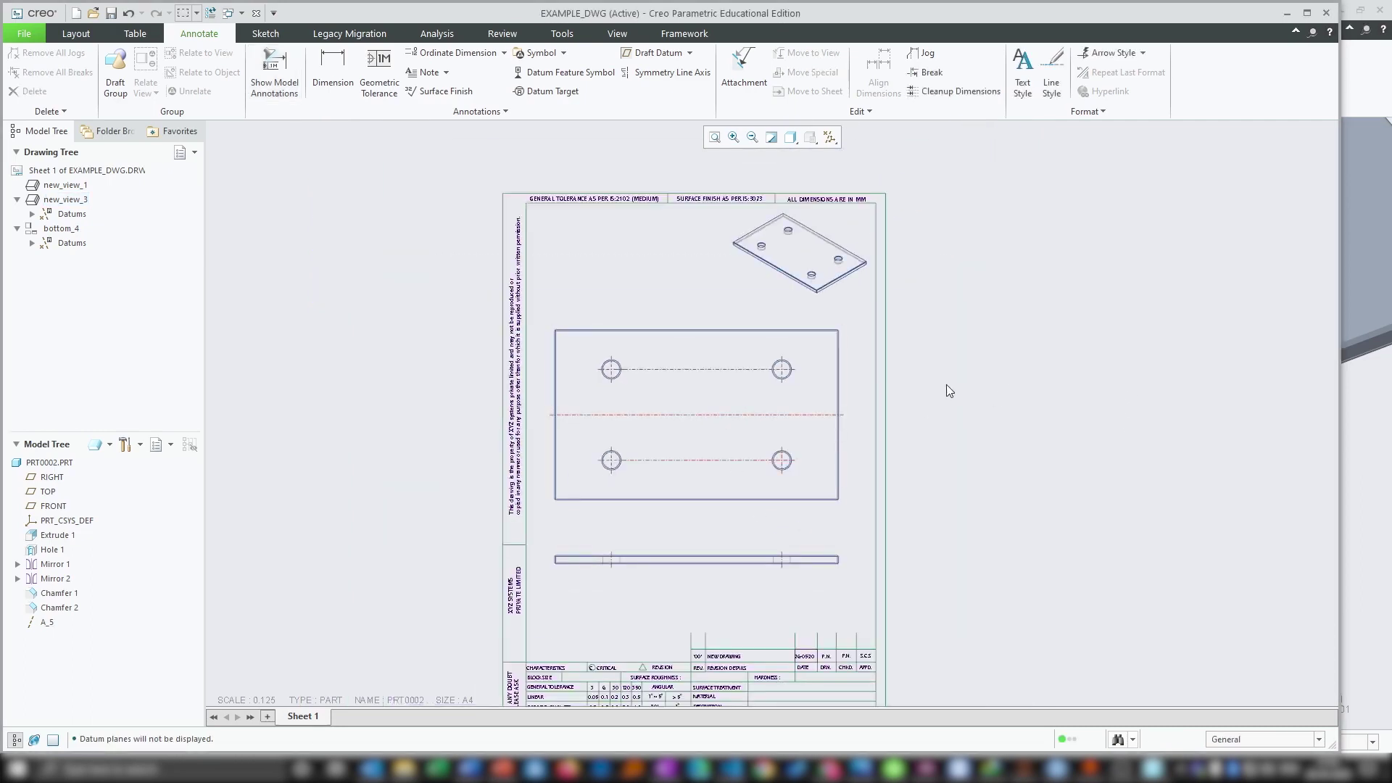
{"action": "scroll", "coordinate": [913, 363], "scroll_direction": "up", "scroll_amount": 2}
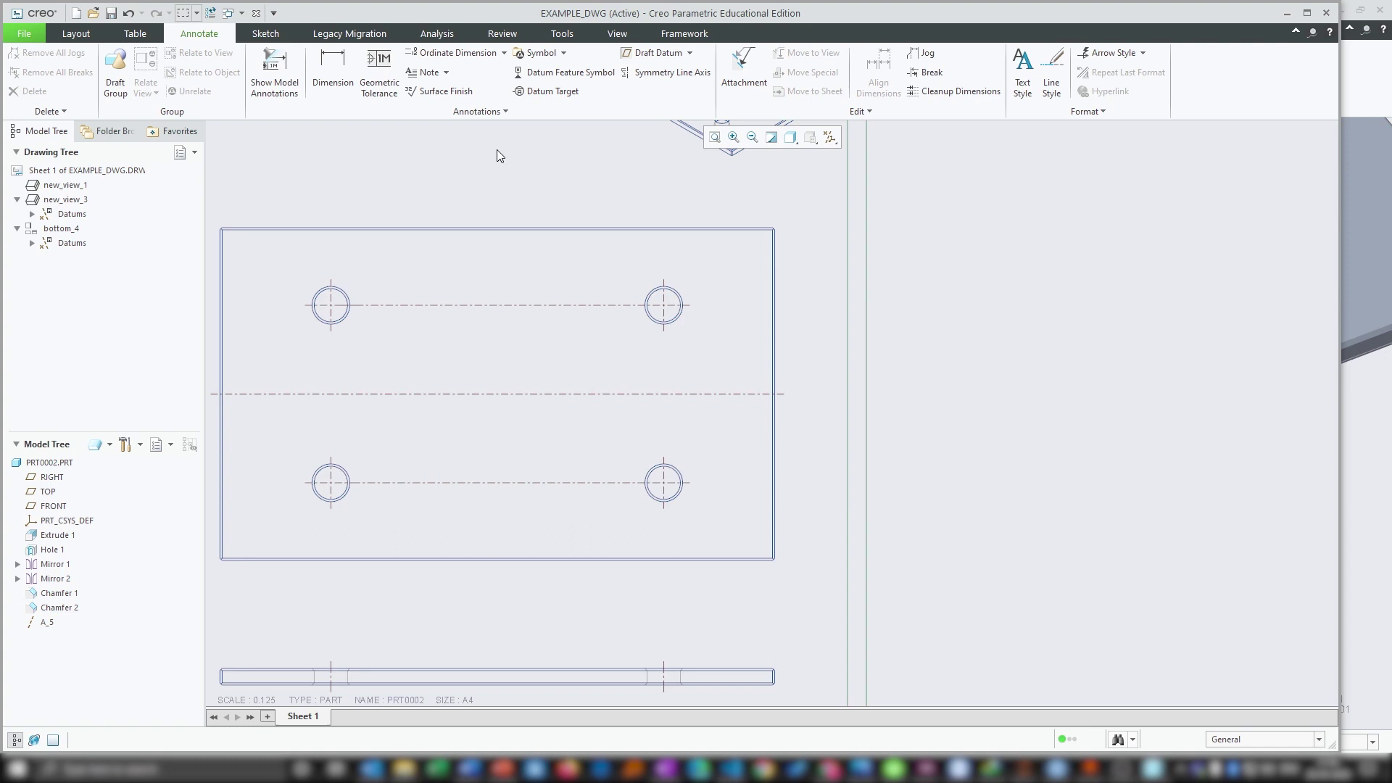
{"action": "scroll", "coordinate": [1075, 445], "scroll_direction": "down", "scroll_amount": 2}
{"action": "scroll", "coordinate": [757, 548], "scroll_direction": "up", "scroll_amount": 1}
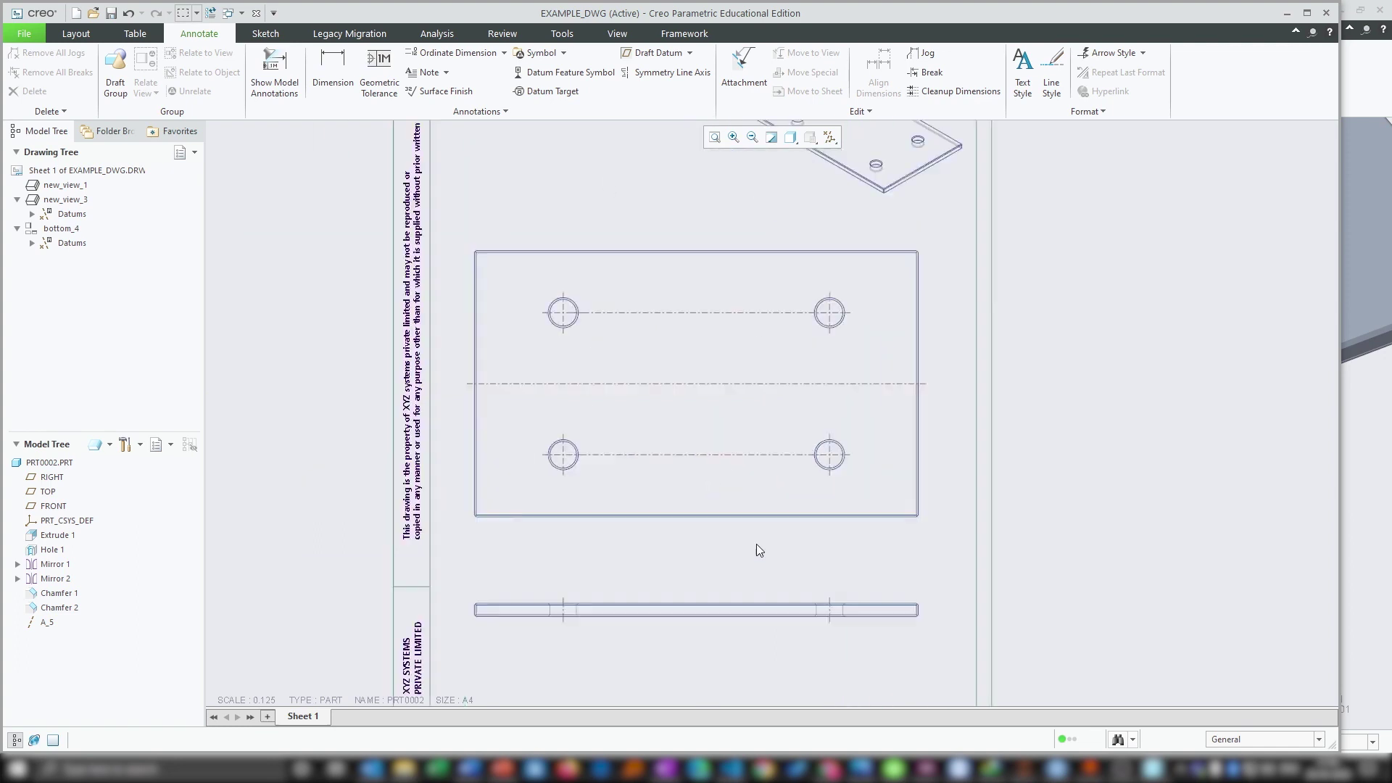
{"action": "scroll", "coordinate": [767, 411], "scroll_direction": "up", "scroll_amount": 1}
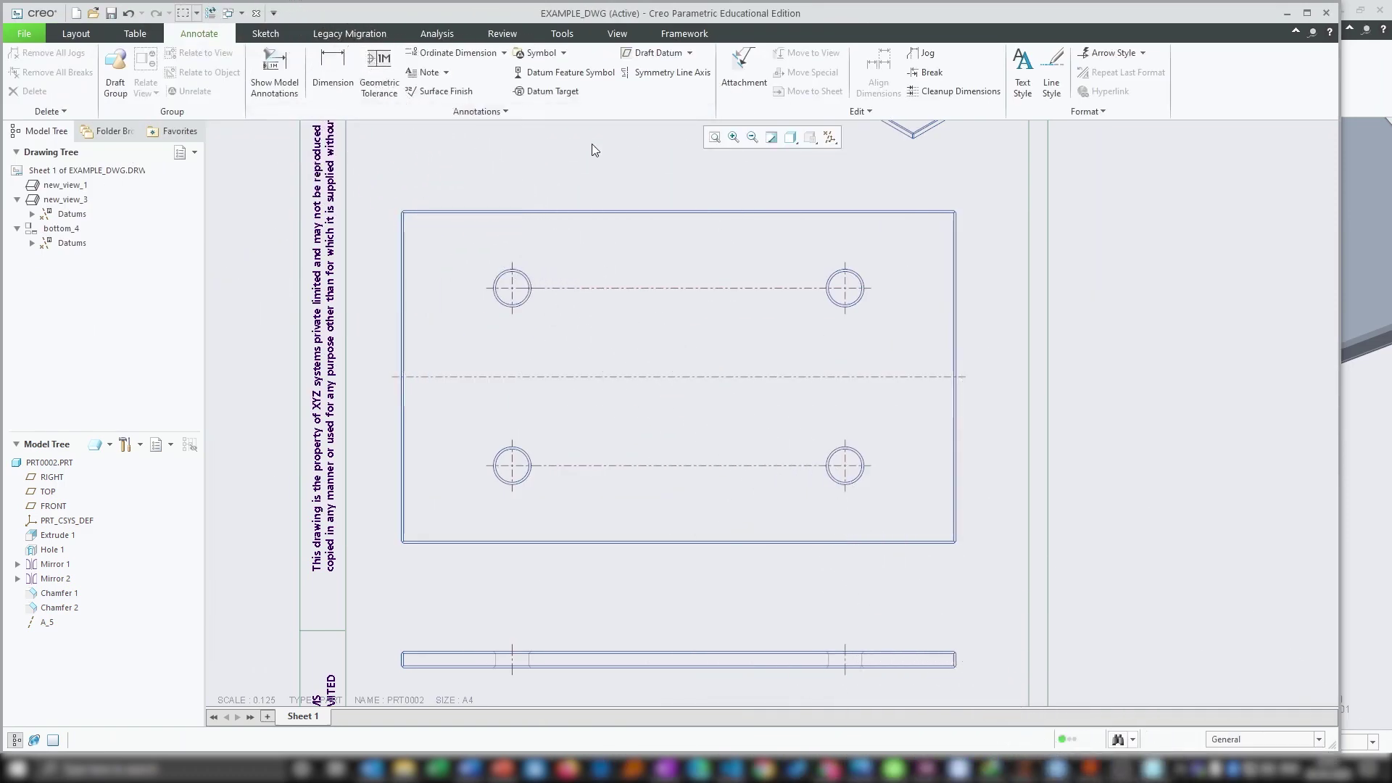
{"action": "left_click", "coordinate": [342, 69]}
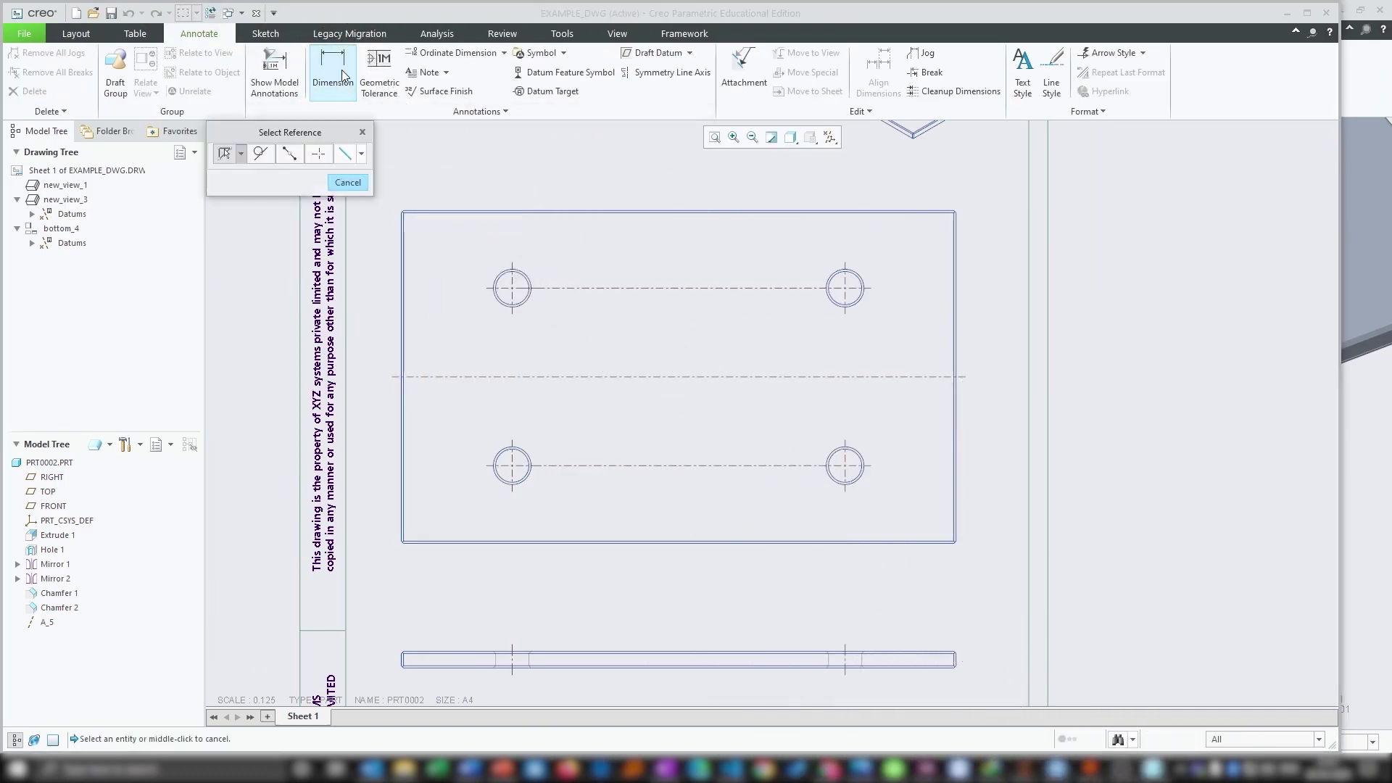
{"action": "left_click", "coordinate": [872, 289]}
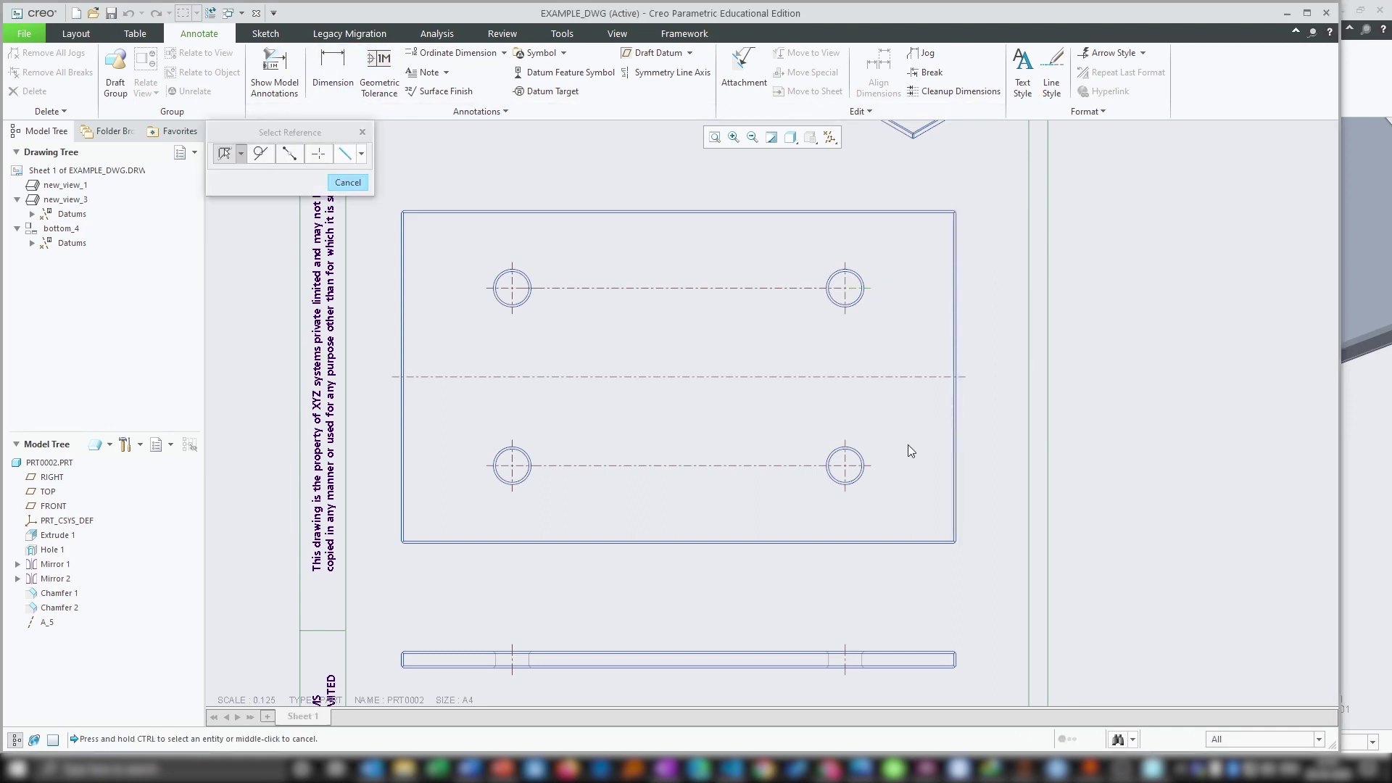
{"action": "left_click", "coordinate": [875, 471], "text": "ctrl"}
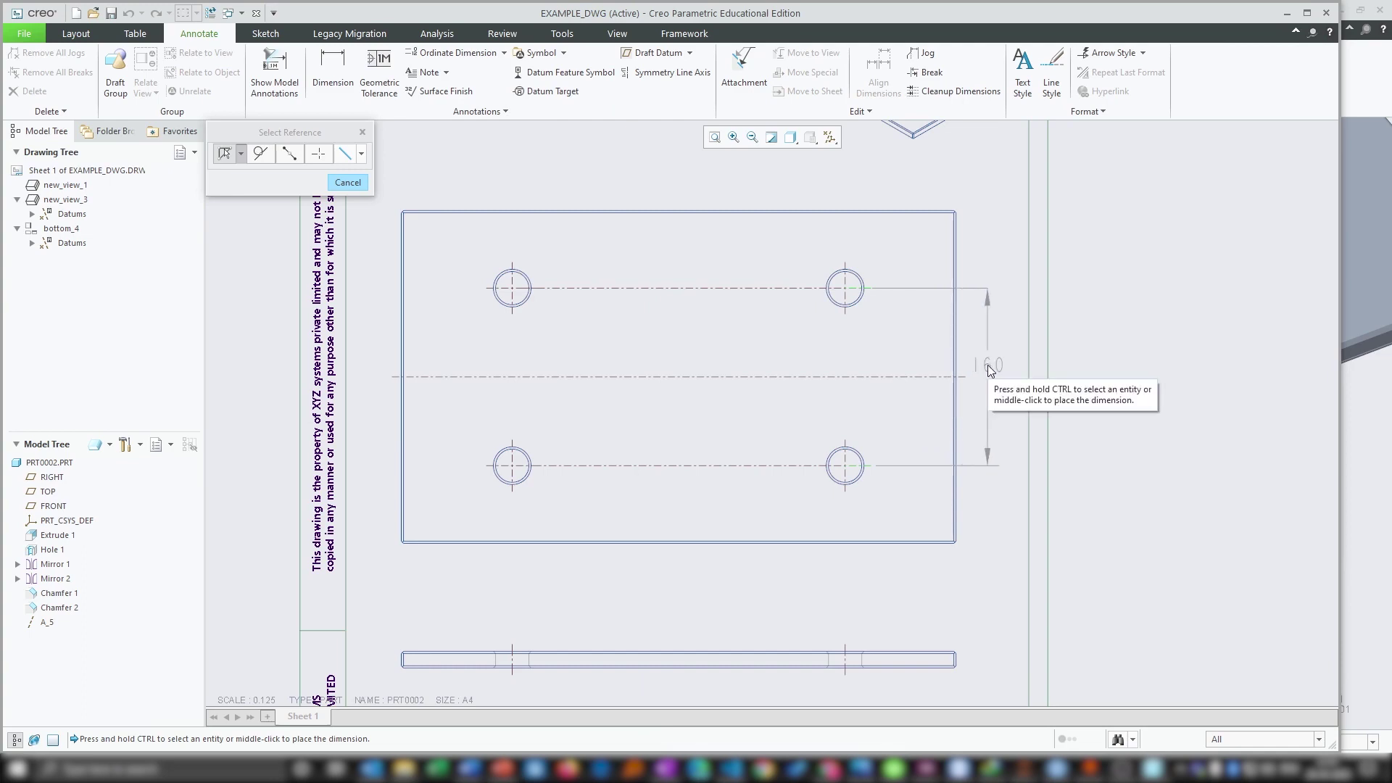
{"action": "middle_click", "coordinate": [988, 367]}
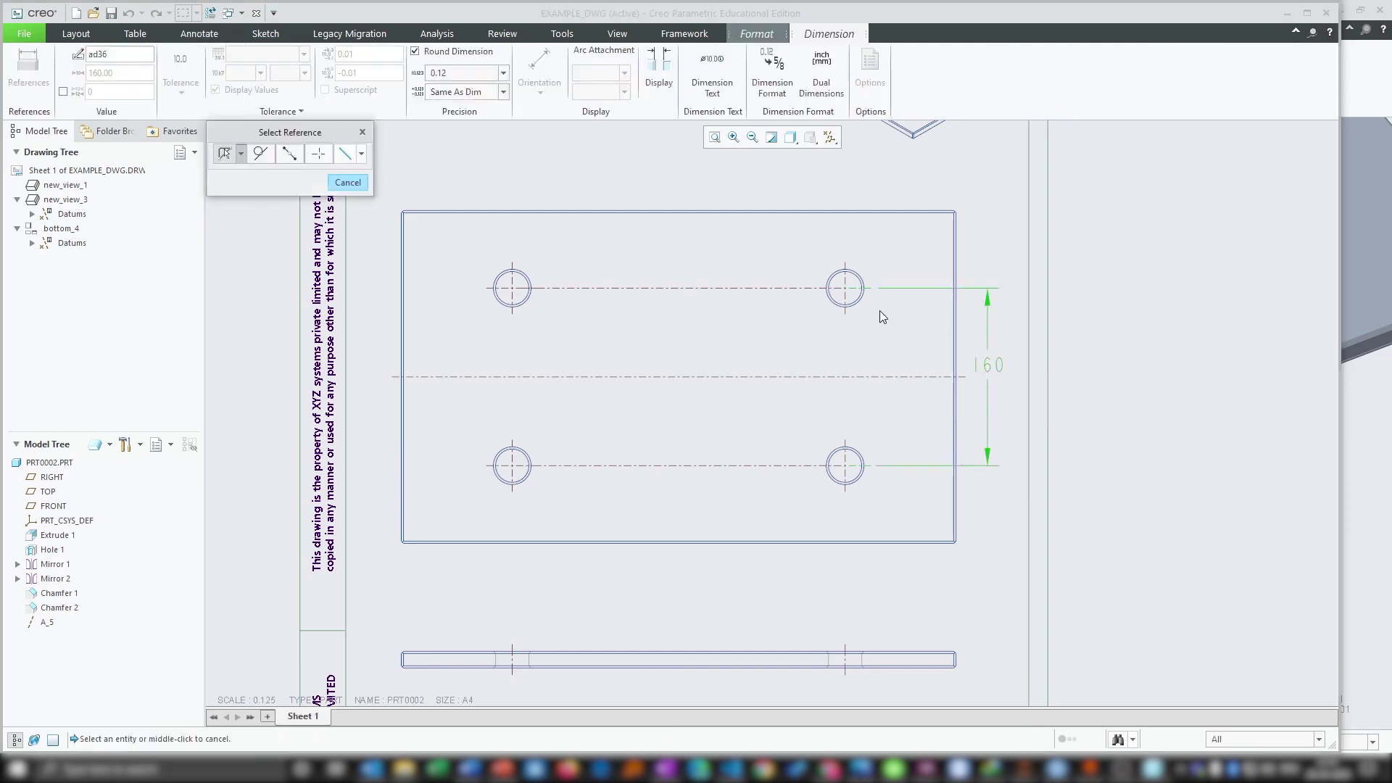
{"action": "left_click", "coordinate": [346, 183]}
{"action": "left_click", "coordinate": [1035, 212]}
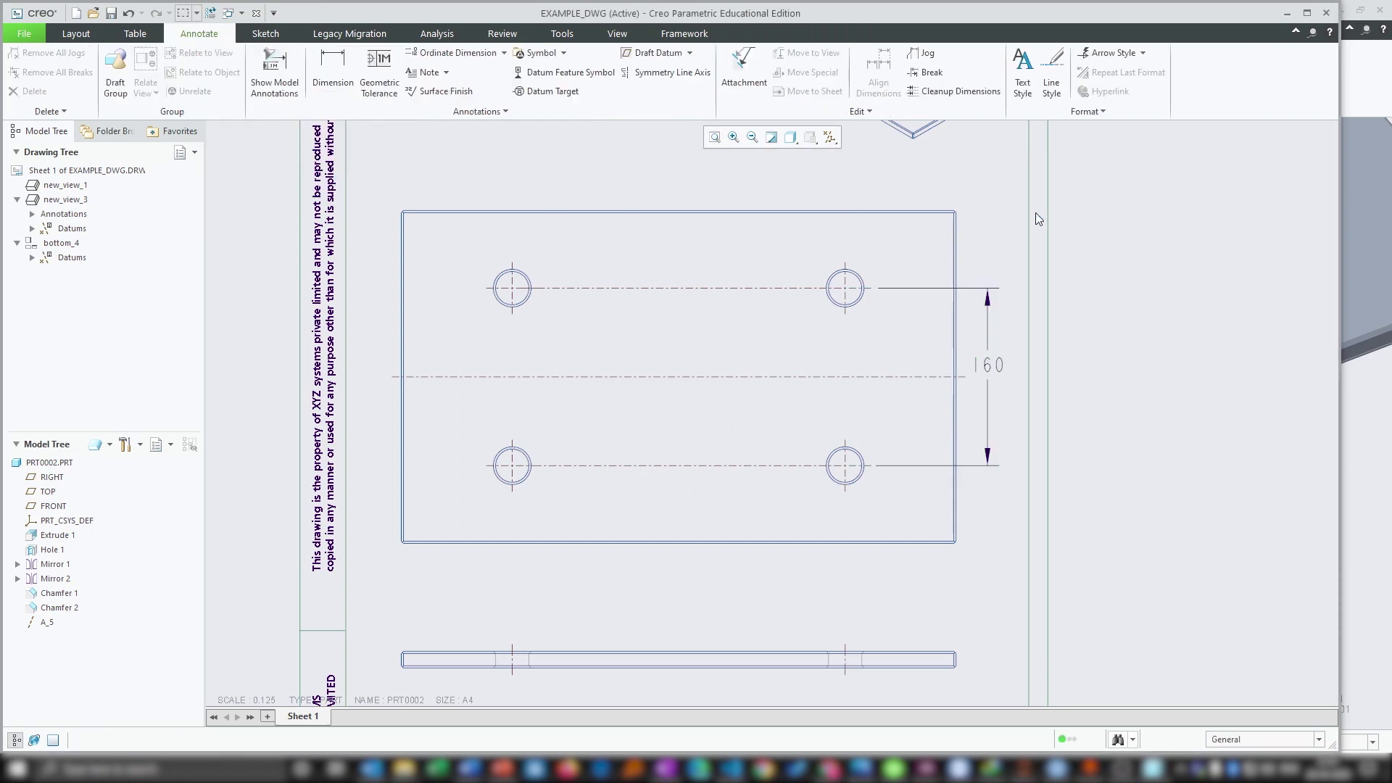
Center the text of the vertical hole-spacing dimension between its arrows, level with the plate's horizontal centerline.
{"action": "scroll", "coordinate": [991, 425], "scroll_direction": "down", "scroll_amount": 1}
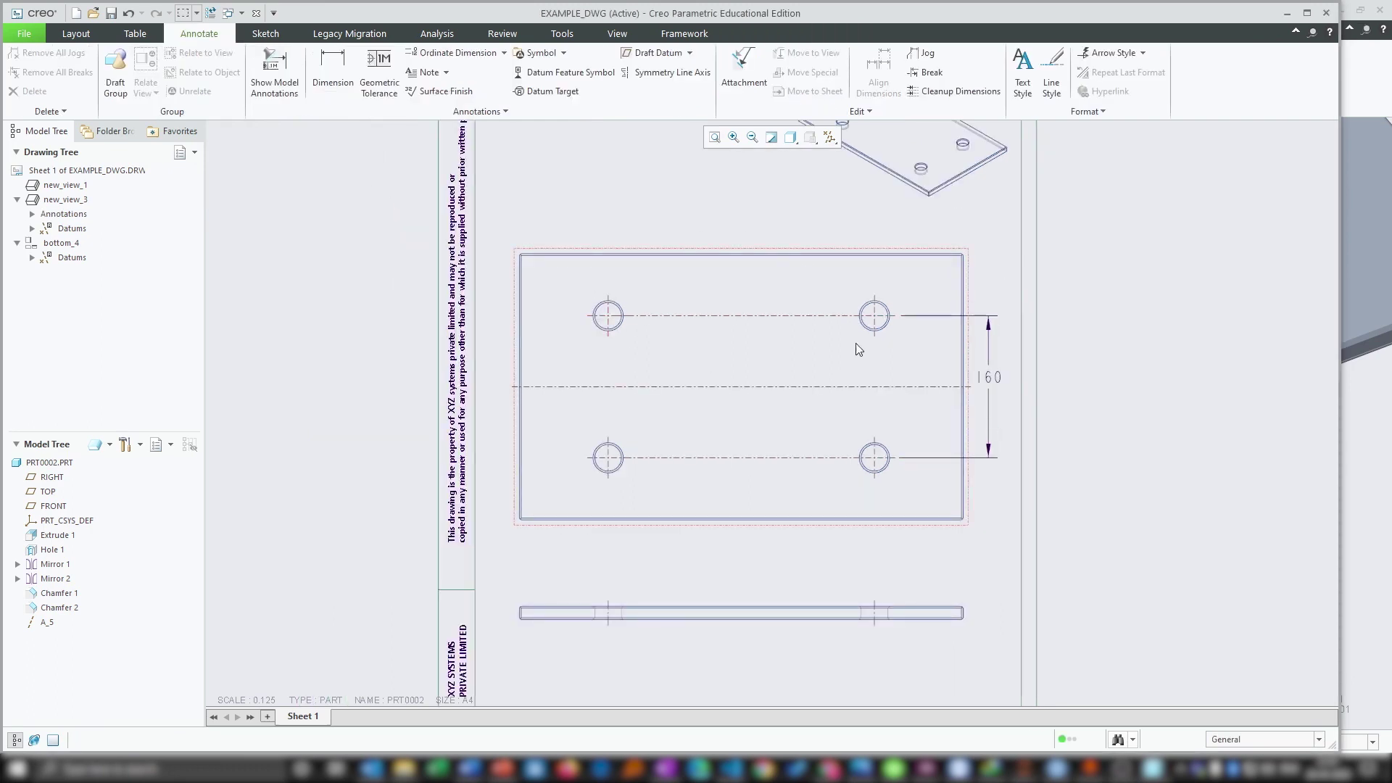
{"action": "left_click", "coordinate": [988, 377]}
{"action": "left_click", "coordinate": [988, 392]}
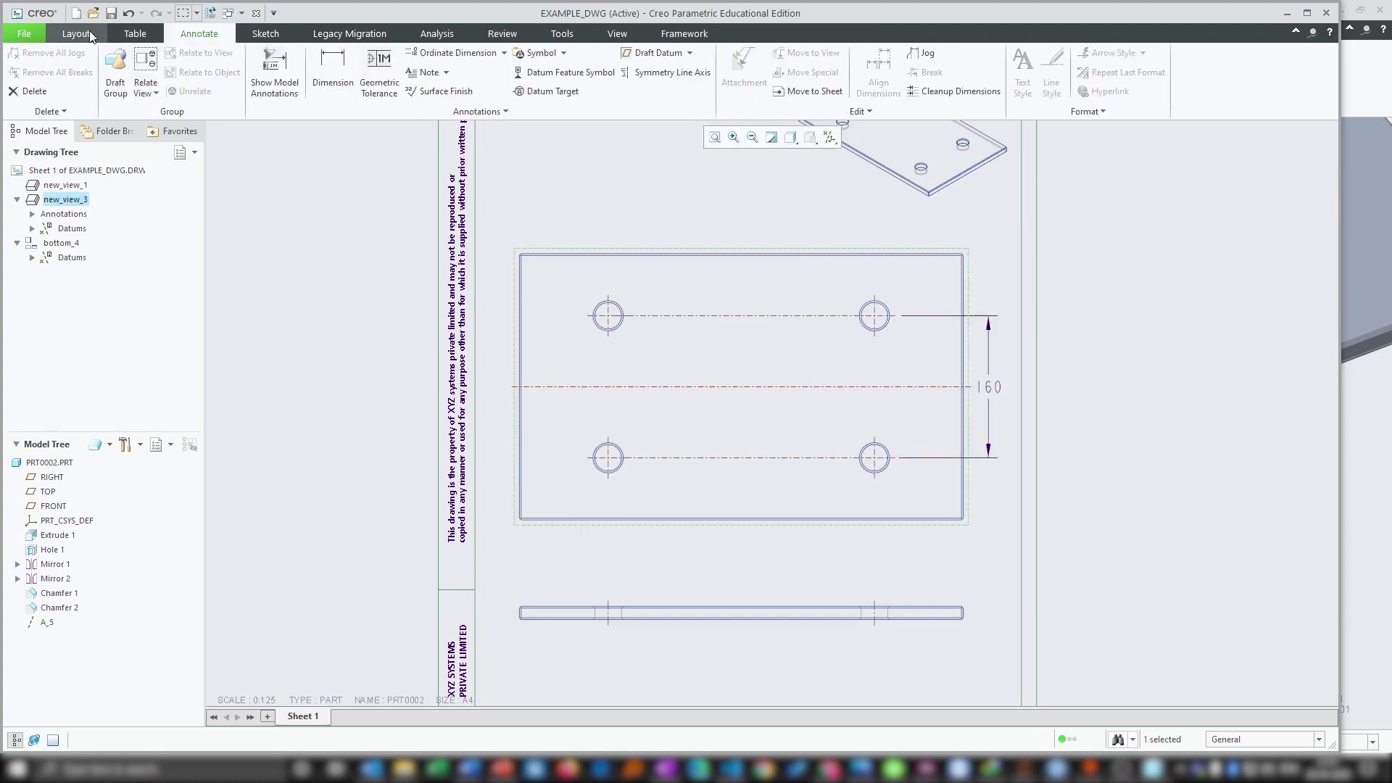
Shift the top view slightly to the left on the sheet.
{"action": "left_click", "coordinate": [76, 34]}
{"action": "left_click", "coordinate": [581, 264]}
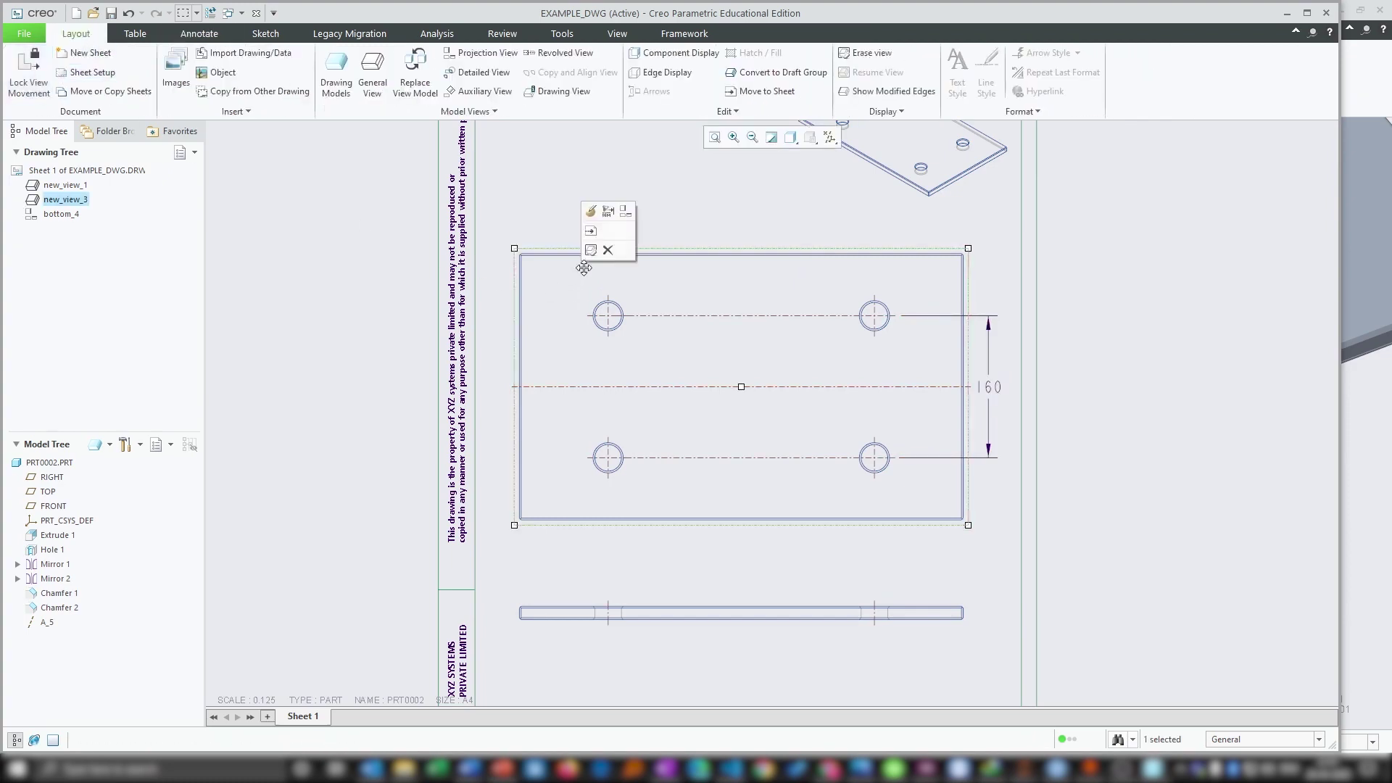
{"action": "left_click_drag", "start_coordinate": [581, 264], "coordinate": [572, 268]}
{"action": "left_click", "coordinate": [989, 291]}
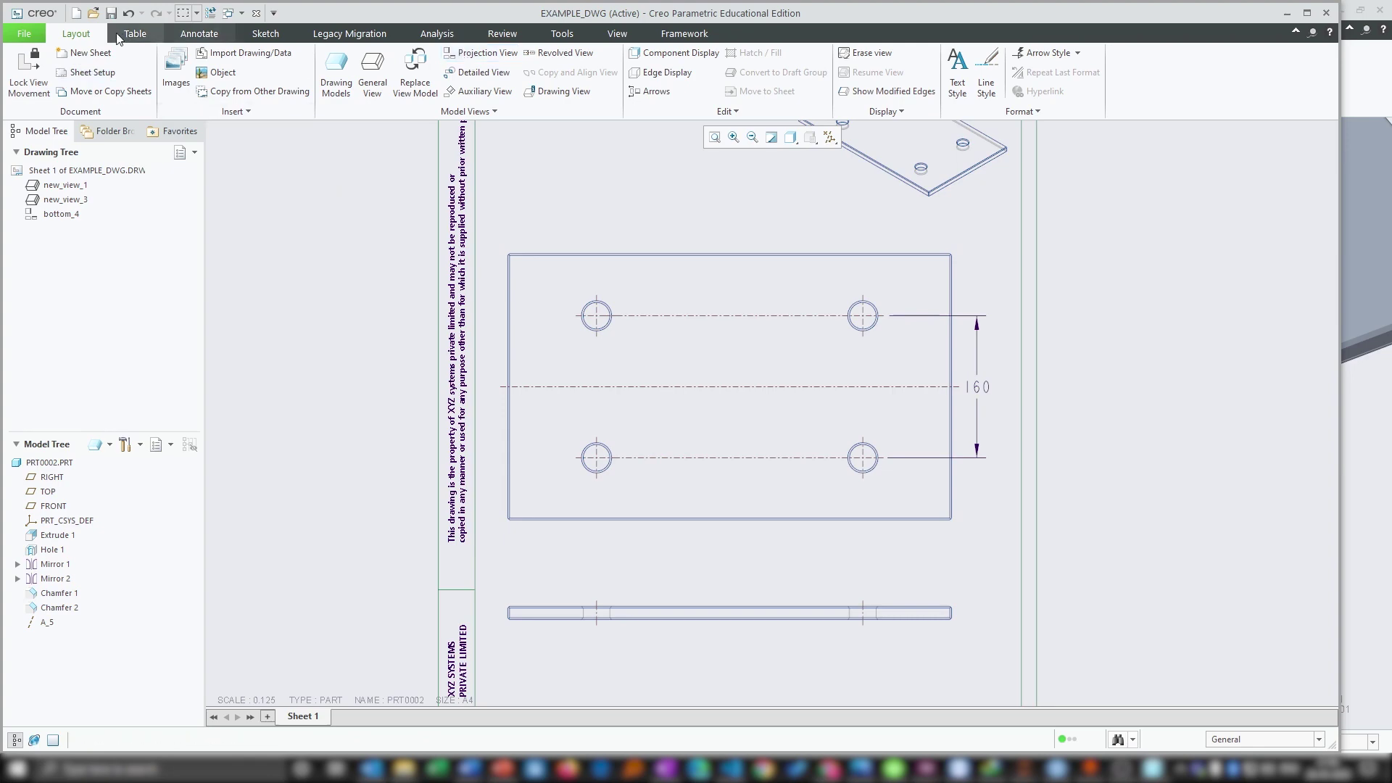
Dimension the plate's overall height between its two right-hand corners, placing the dimension outside the hole-spacing dimension.
{"action": "left_click", "coordinate": [193, 34]}
{"action": "left_click", "coordinate": [332, 69]}
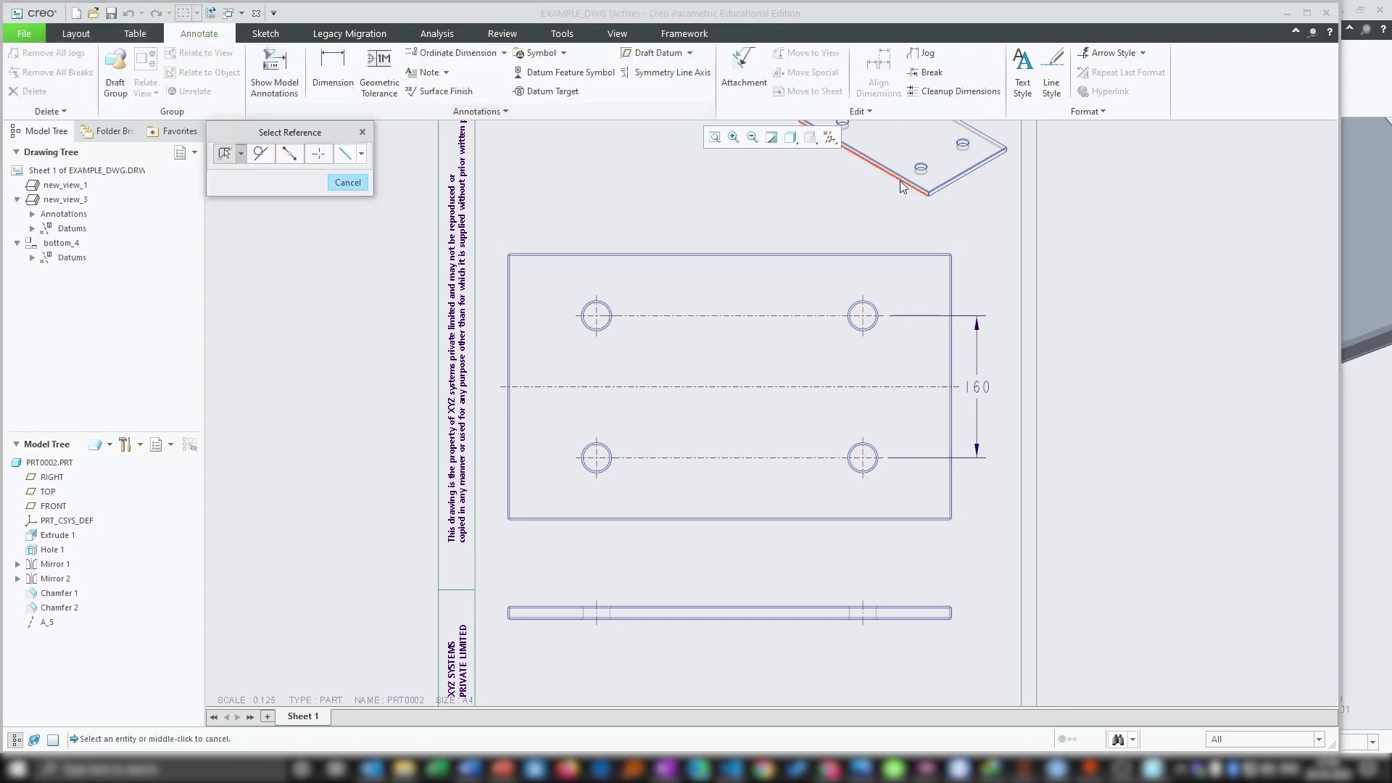
{"action": "scroll", "coordinate": [942, 247], "scroll_direction": "down", "scroll_amount": 5}
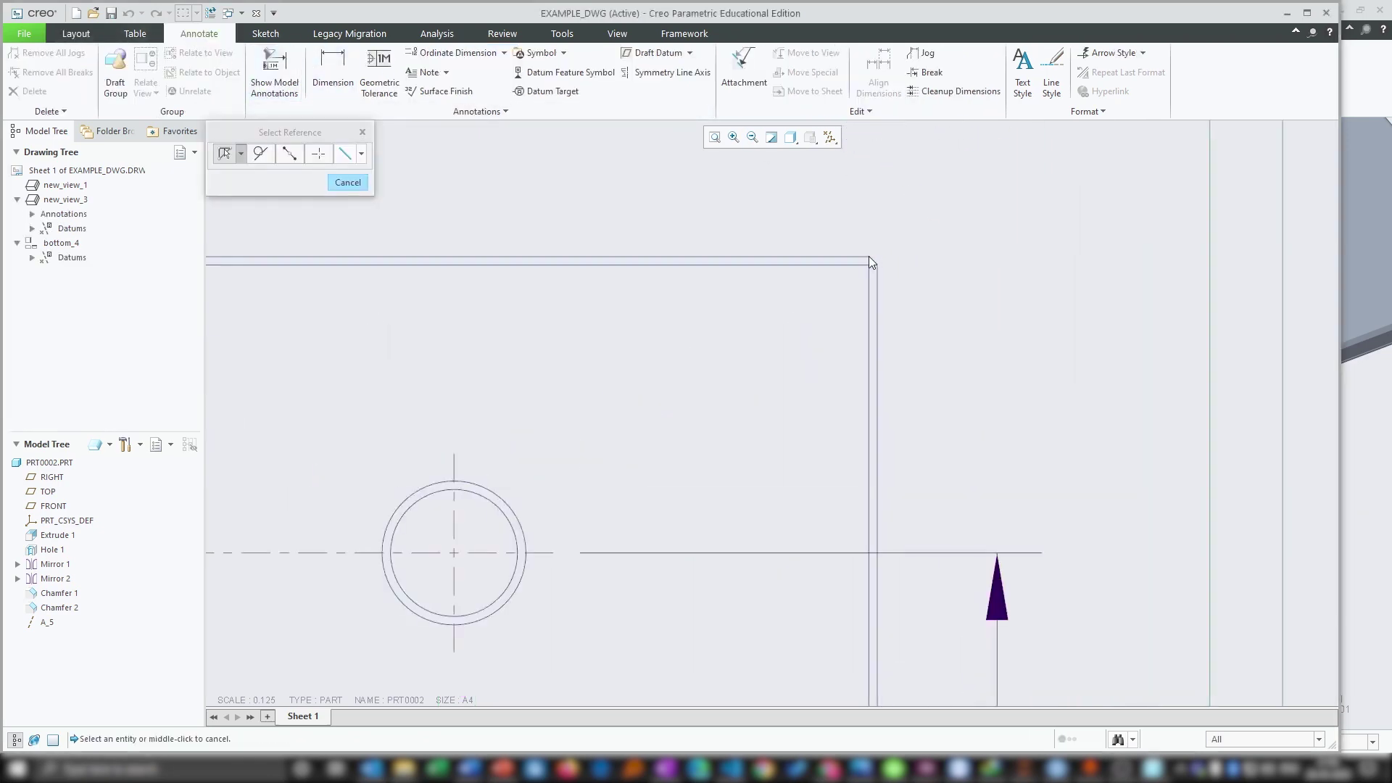
{"action": "scroll", "coordinate": [868, 255], "scroll_direction": "up", "scroll_amount": 3}
{"action": "scroll", "coordinate": [954, 253], "scroll_direction": "up", "scroll_amount": 4}
{"action": "scroll", "coordinate": [943, 385], "scroll_direction": "down", "scroll_amount": 6}
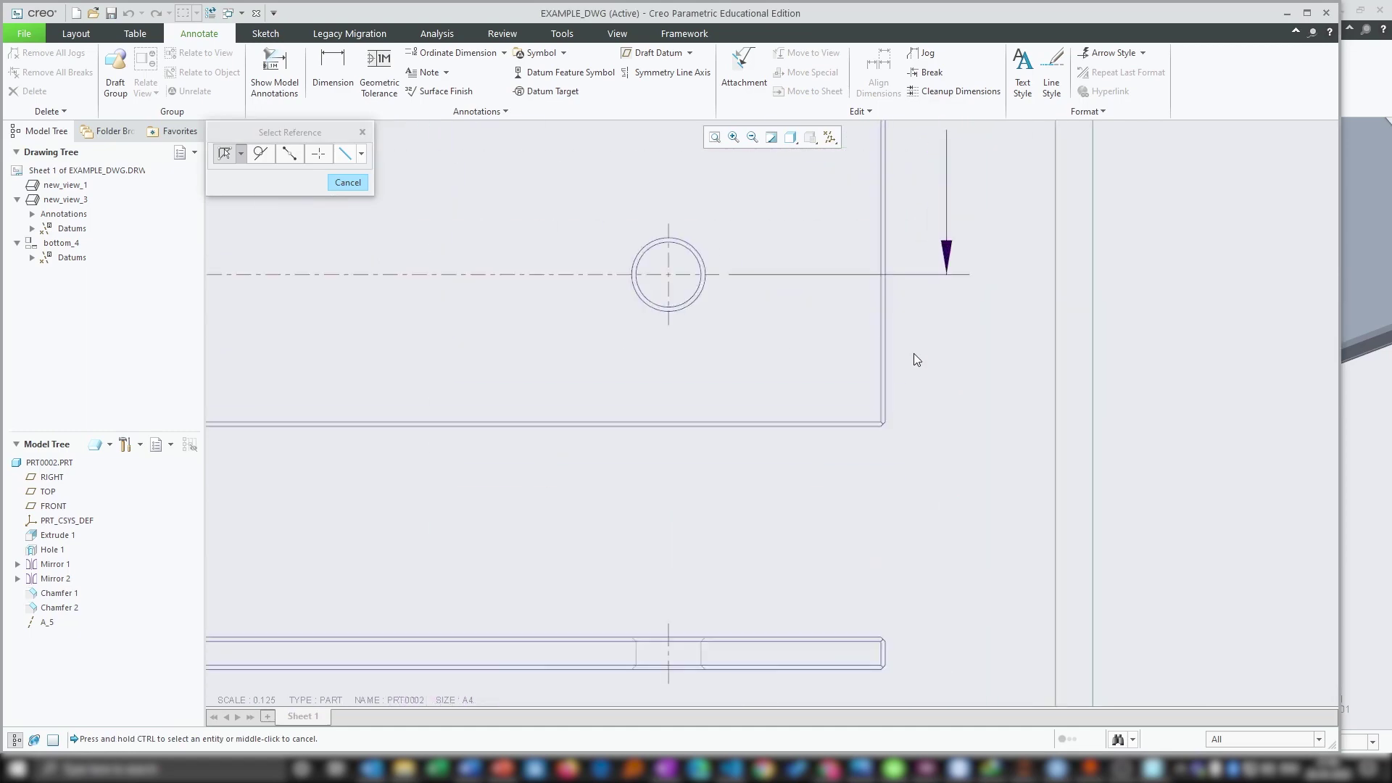
{"action": "left_click", "coordinate": [880, 427], "text": "ctrl"}
{"action": "scroll", "coordinate": [942, 435], "scroll_direction": "up", "scroll_amount": 4}
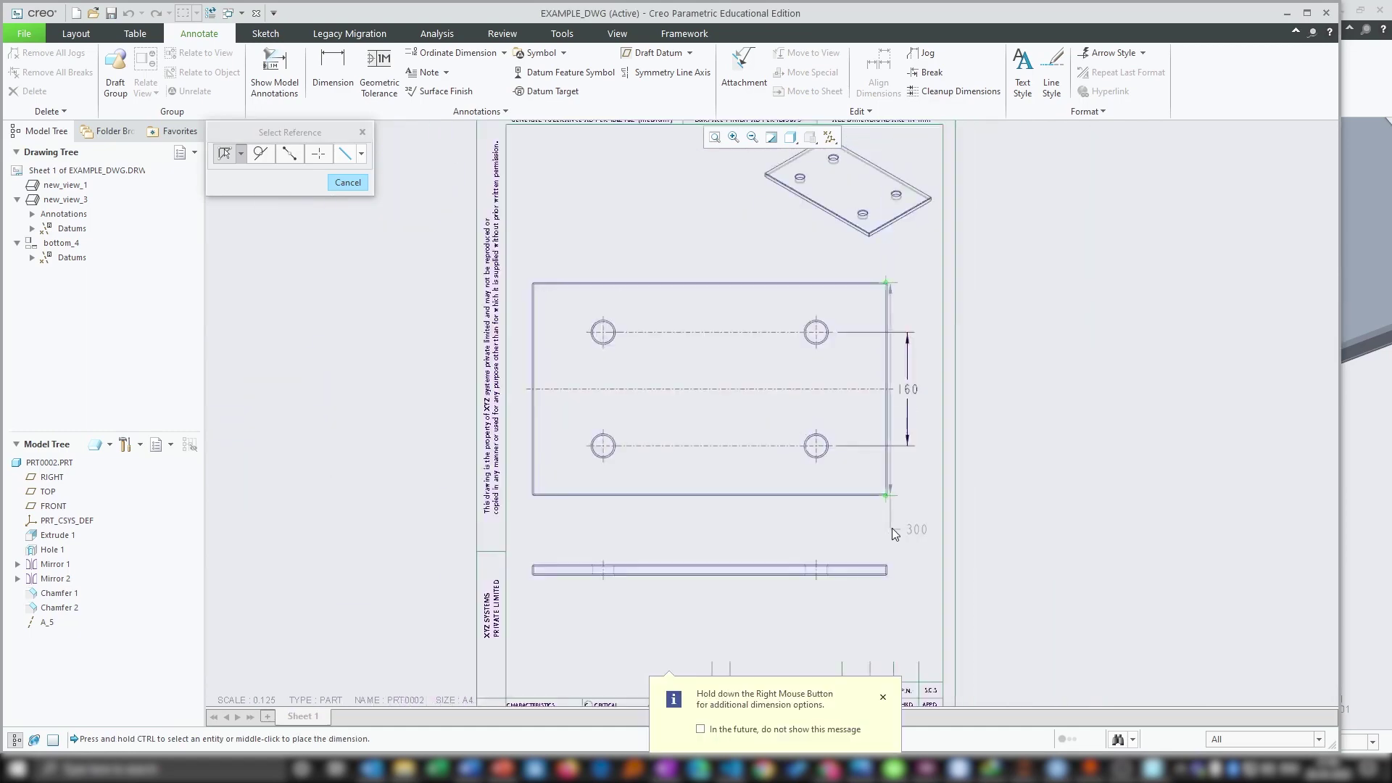
{"action": "scroll", "coordinate": [925, 451], "scroll_direction": "down", "scroll_amount": 3}
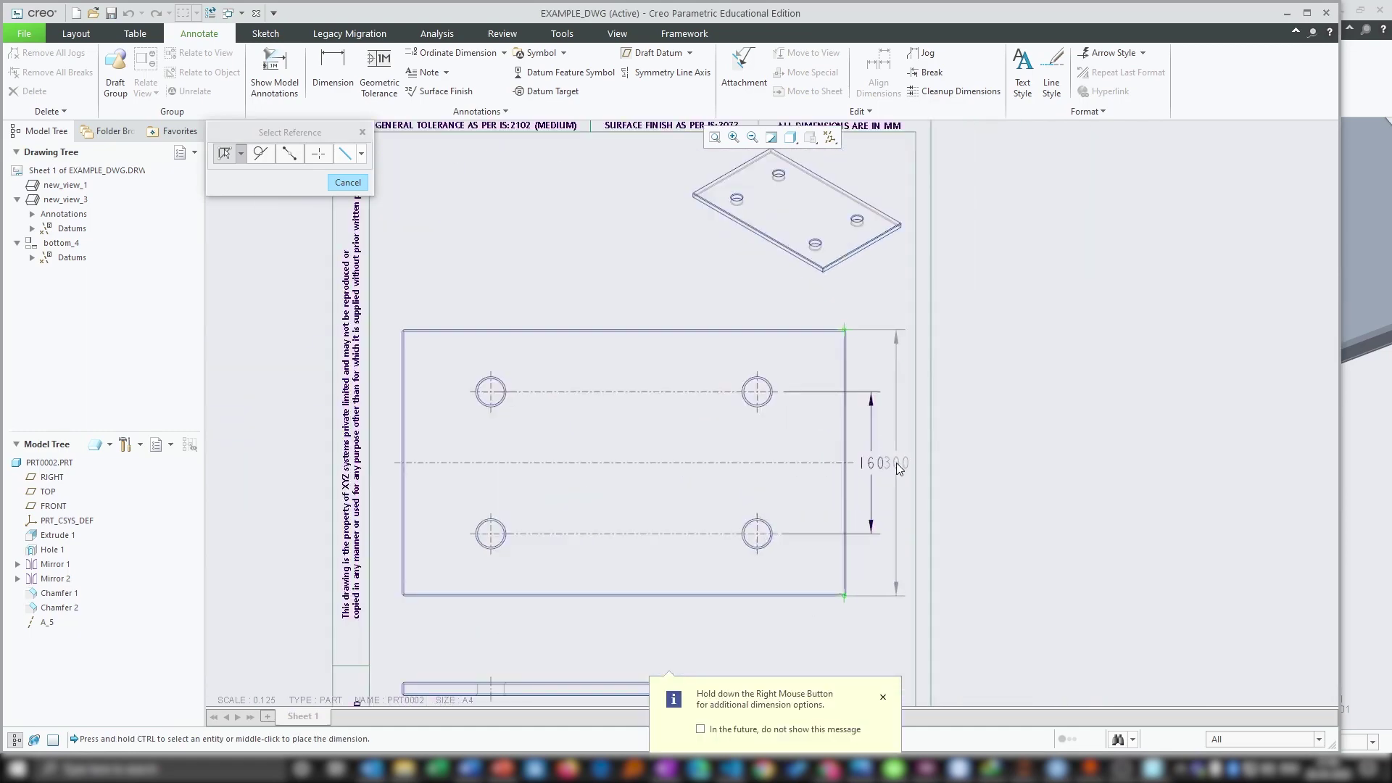
{"action": "middle_click", "coordinate": [898, 462]}
{"action": "scroll", "coordinate": [995, 488], "scroll_direction": "up", "scroll_amount": 3}
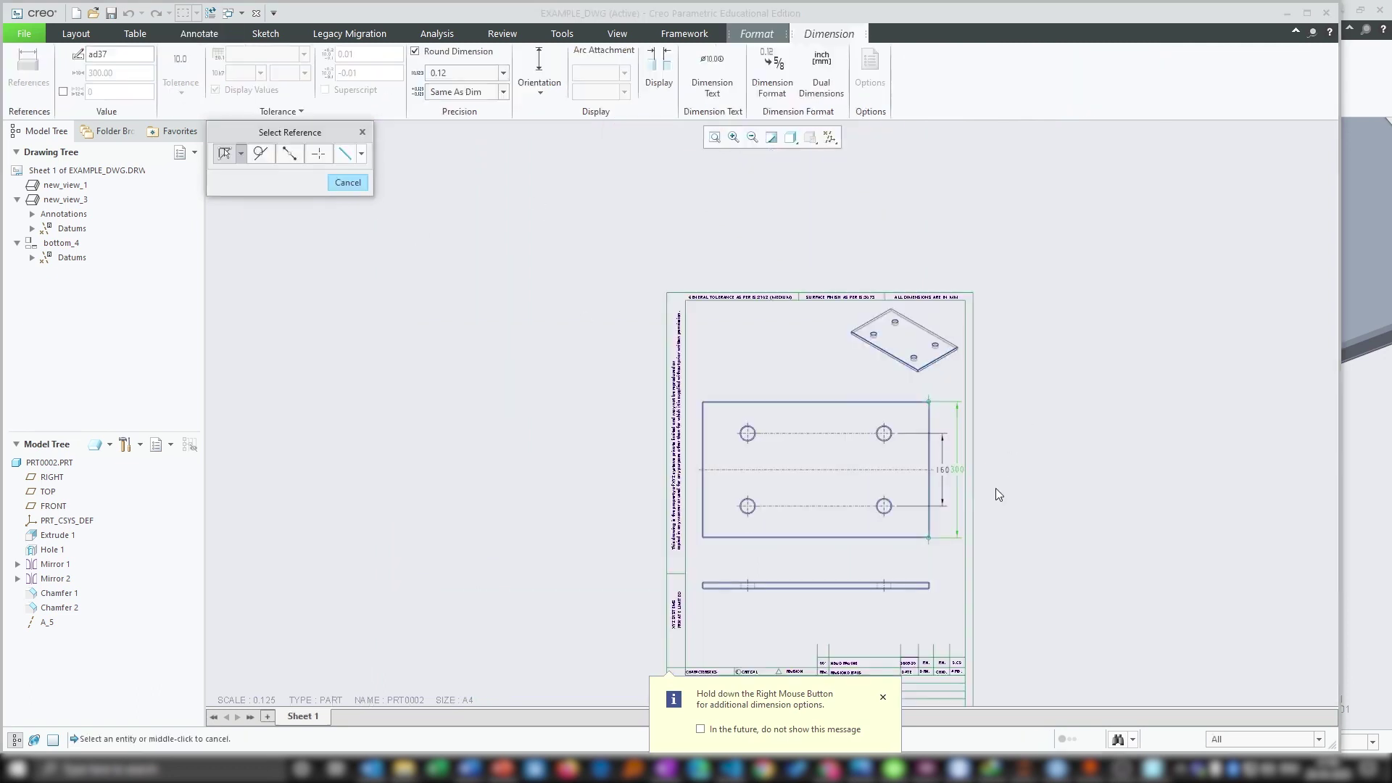
{"action": "scroll", "coordinate": [971, 475], "scroll_direction": "down", "scroll_amount": 3}
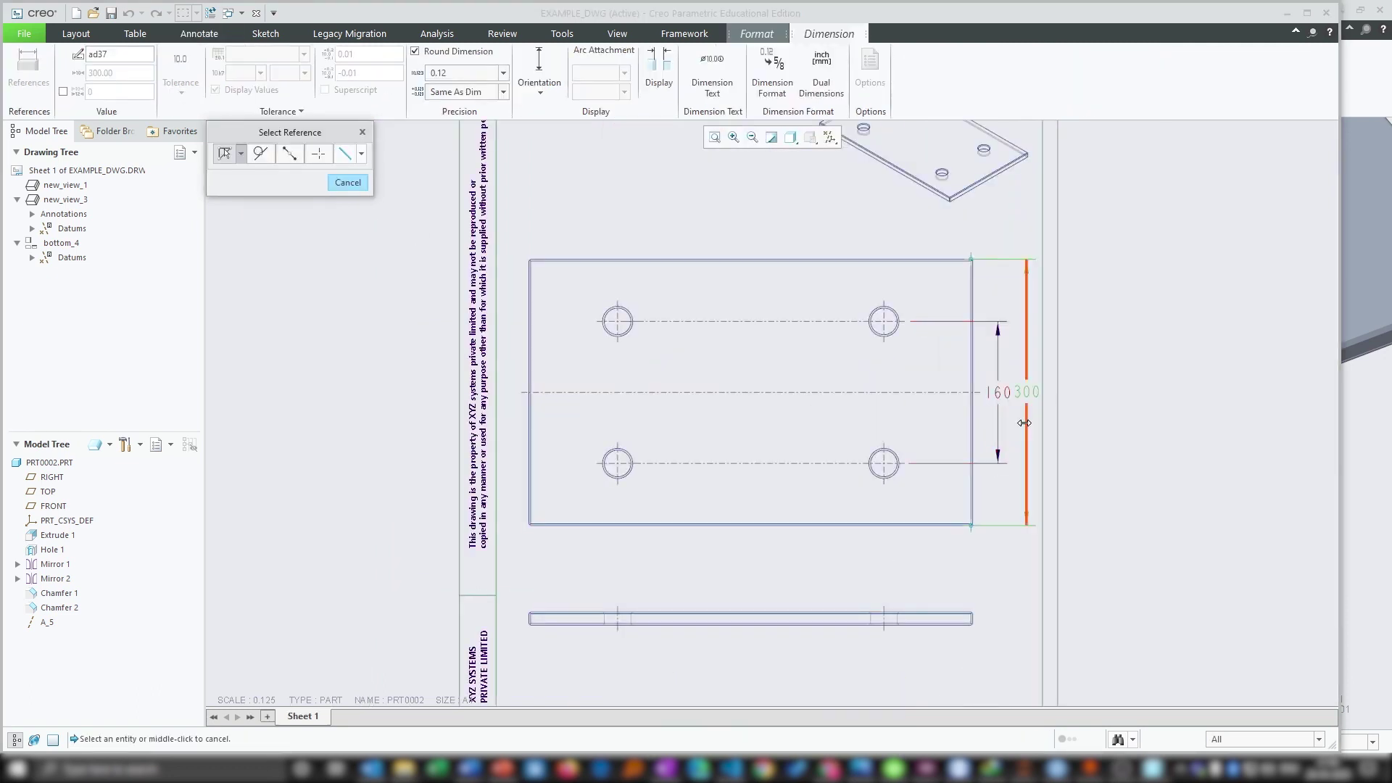
{"action": "scroll", "coordinate": [1024, 423], "scroll_direction": "up", "scroll_amount": 2}
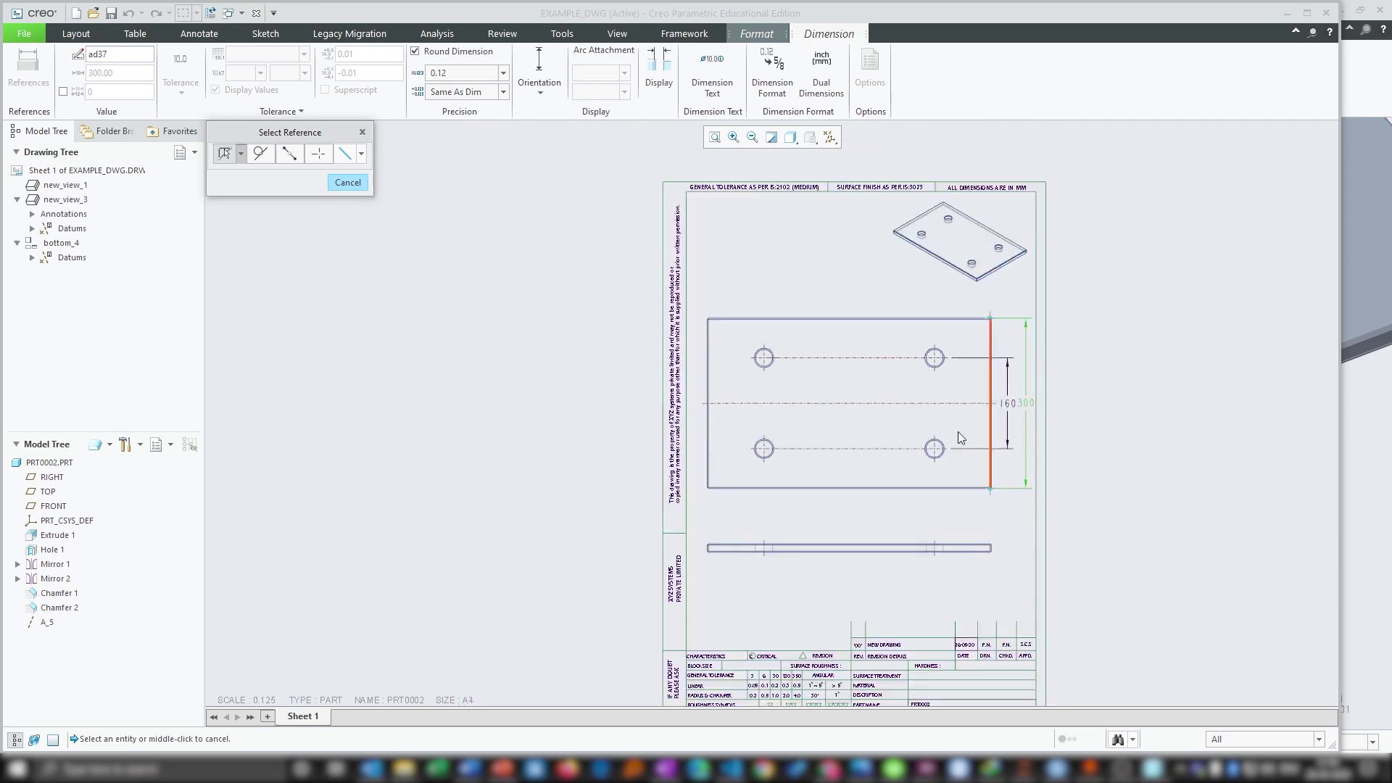
{"action": "left_click", "coordinate": [347, 182]}
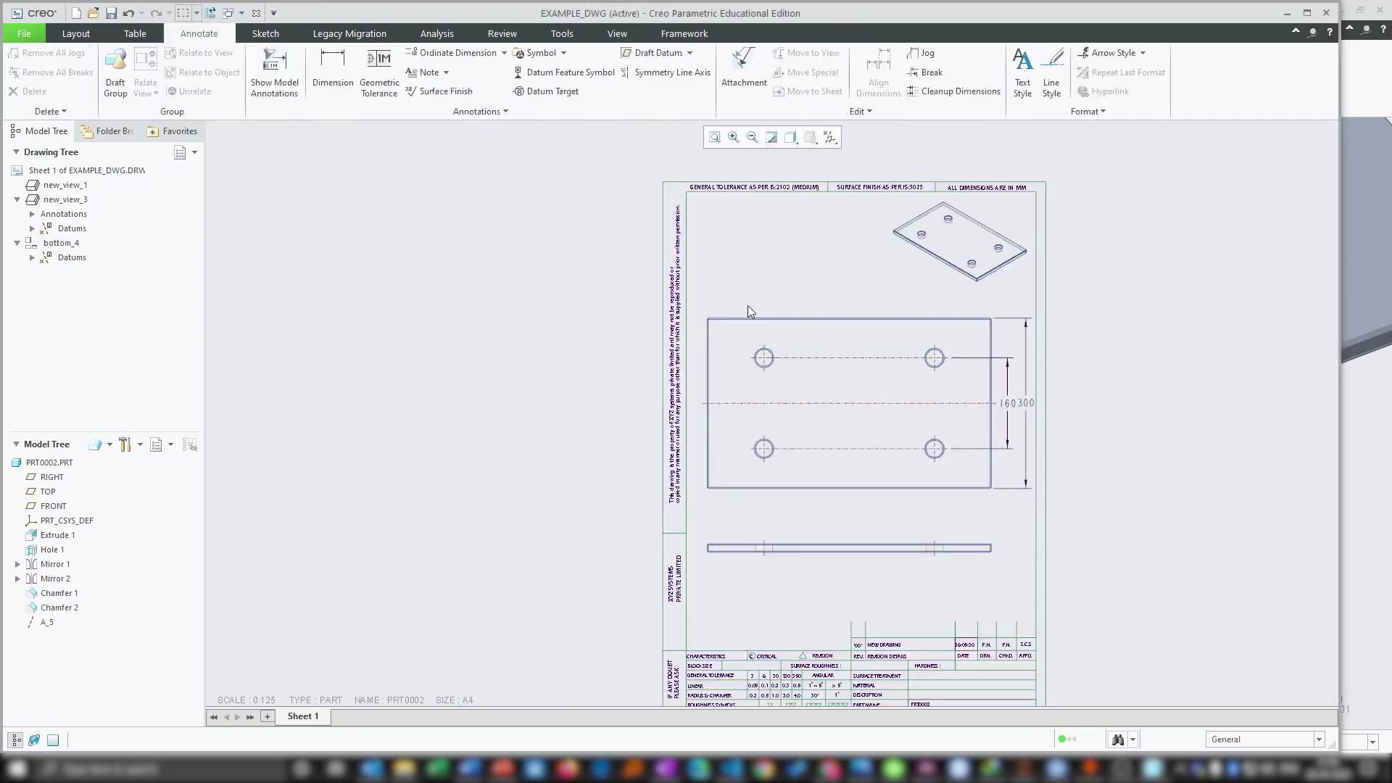
{"action": "left_click", "coordinate": [786, 337]}
{"action": "left_click", "coordinate": [713, 277]}
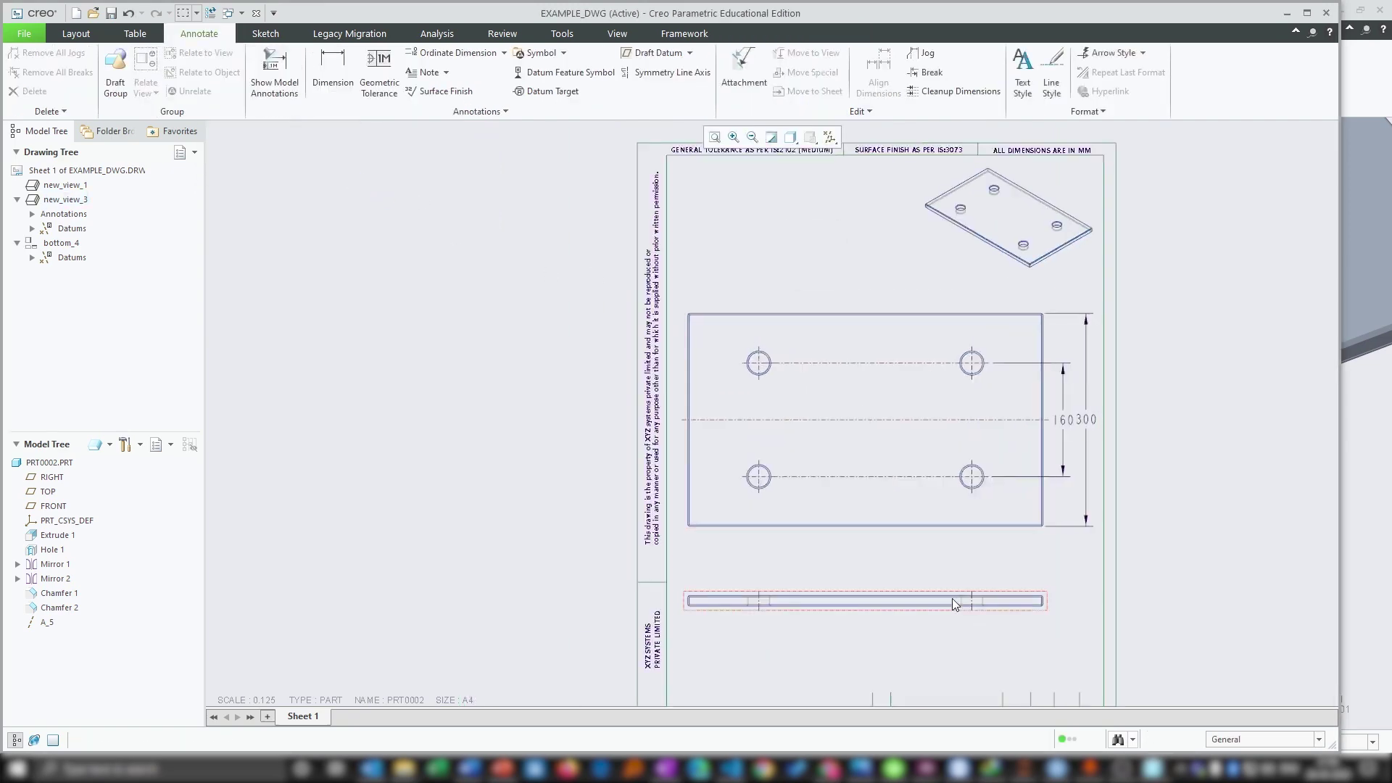
Lengthen the plate's middle horizontal centerline at its right end until it passes through the 160 dimension text.
{"action": "scroll", "coordinate": [893, 529], "scroll_direction": "down", "scroll_amount": 3}
{"action": "scroll", "coordinate": [906, 516], "scroll_direction": "up", "scroll_amount": 3}
{"action": "scroll", "coordinate": [1074, 350], "scroll_direction": "down", "scroll_amount": 5}
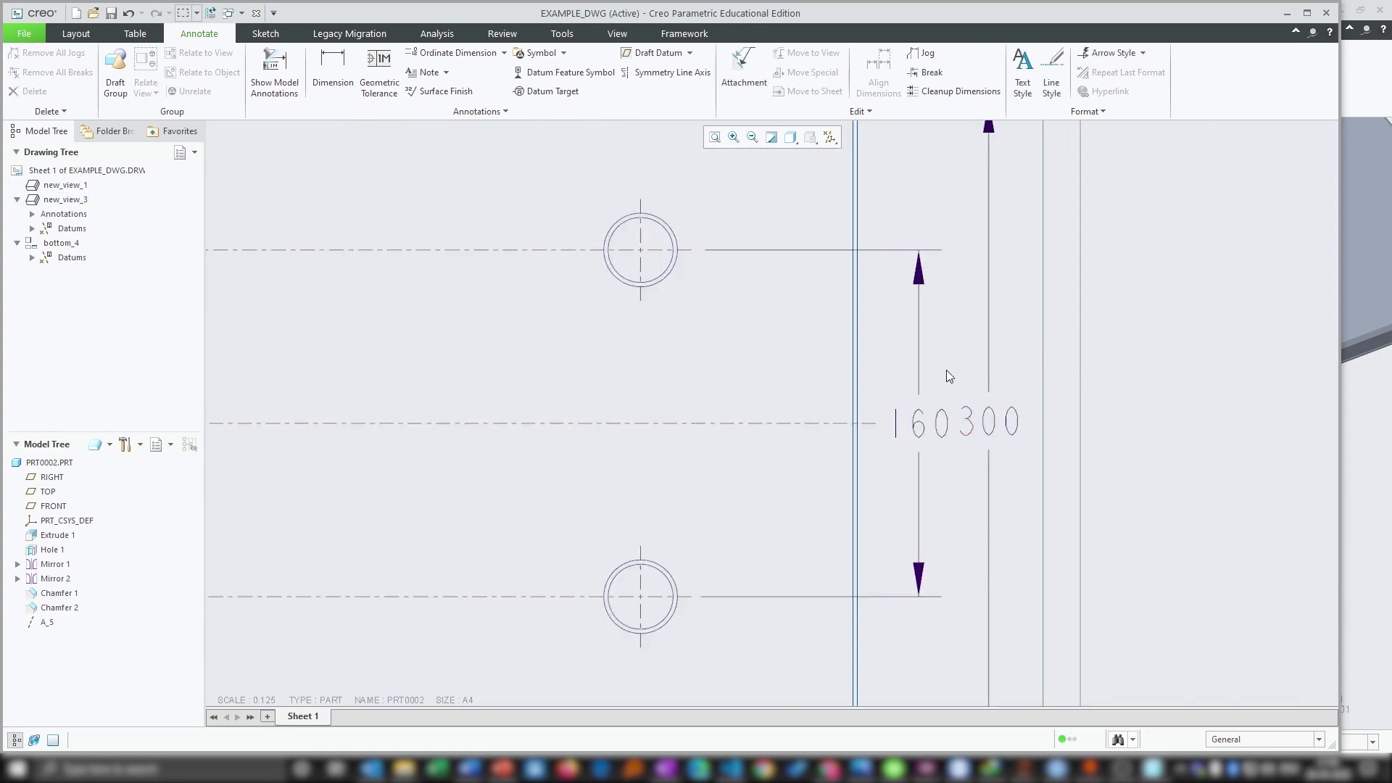
{"action": "scroll", "coordinate": [1088, 453], "scroll_direction": "up", "scroll_amount": 4}
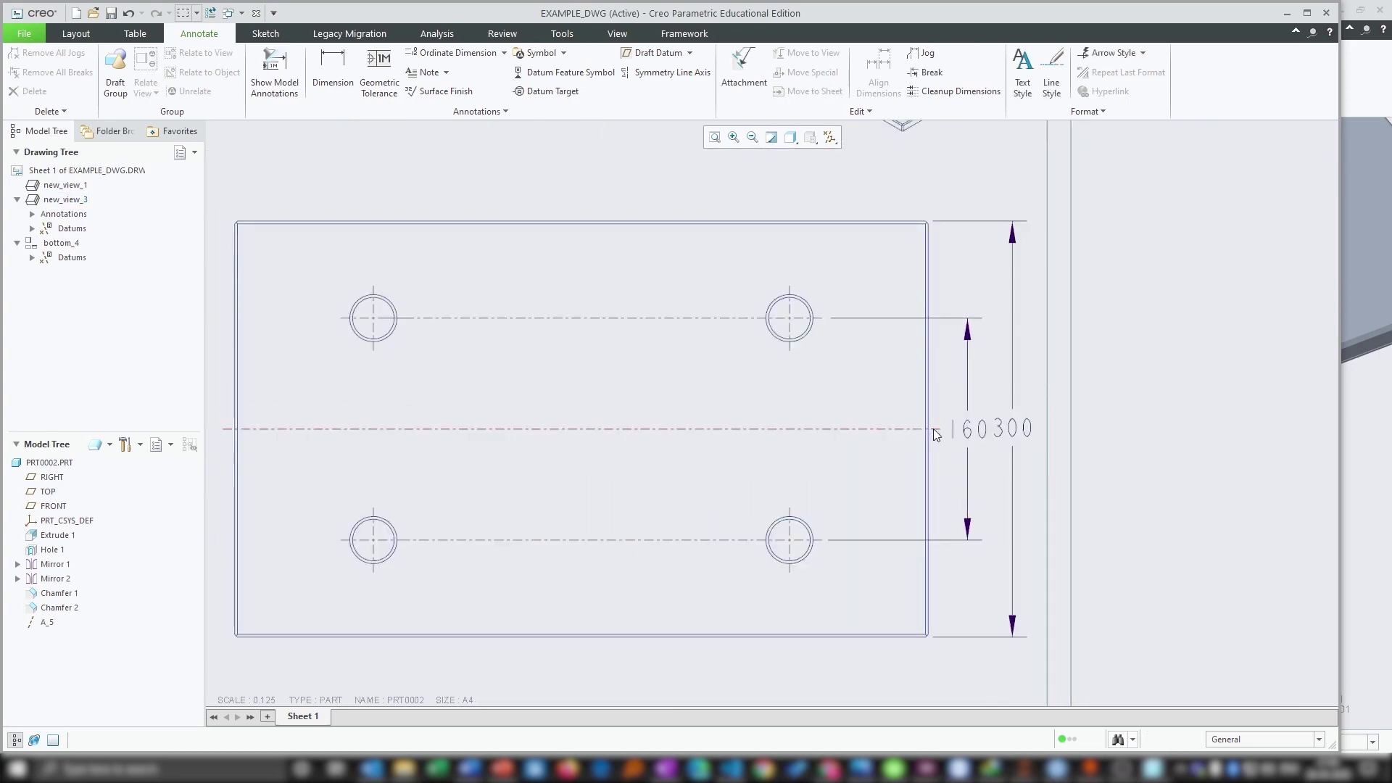
{"action": "left_click", "coordinate": [935, 428]}
{"action": "scroll", "coordinate": [964, 432], "scroll_direction": "down", "scroll_amount": 2}
{"action": "scroll", "coordinate": [971, 433], "scroll_direction": "down", "scroll_amount": 1}
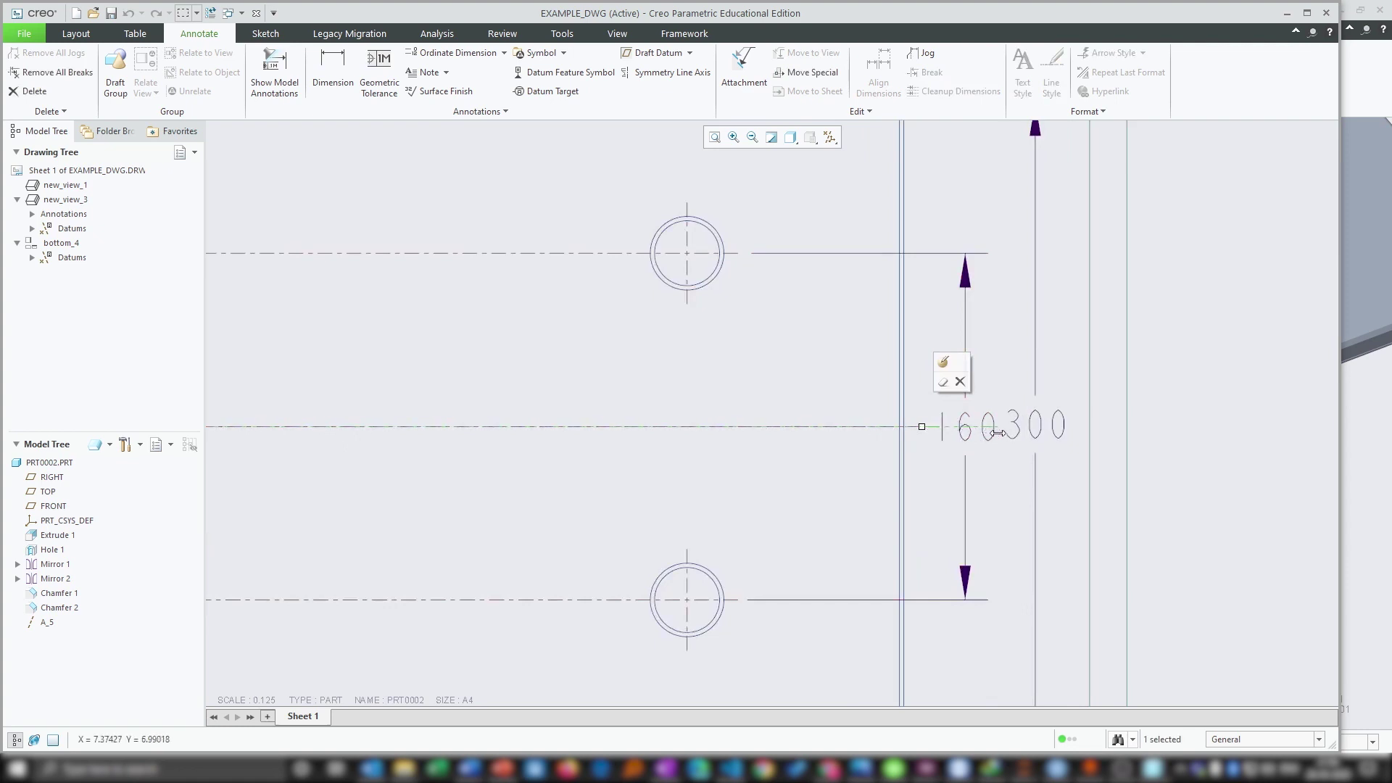
{"action": "left_click", "coordinate": [1245, 407]}
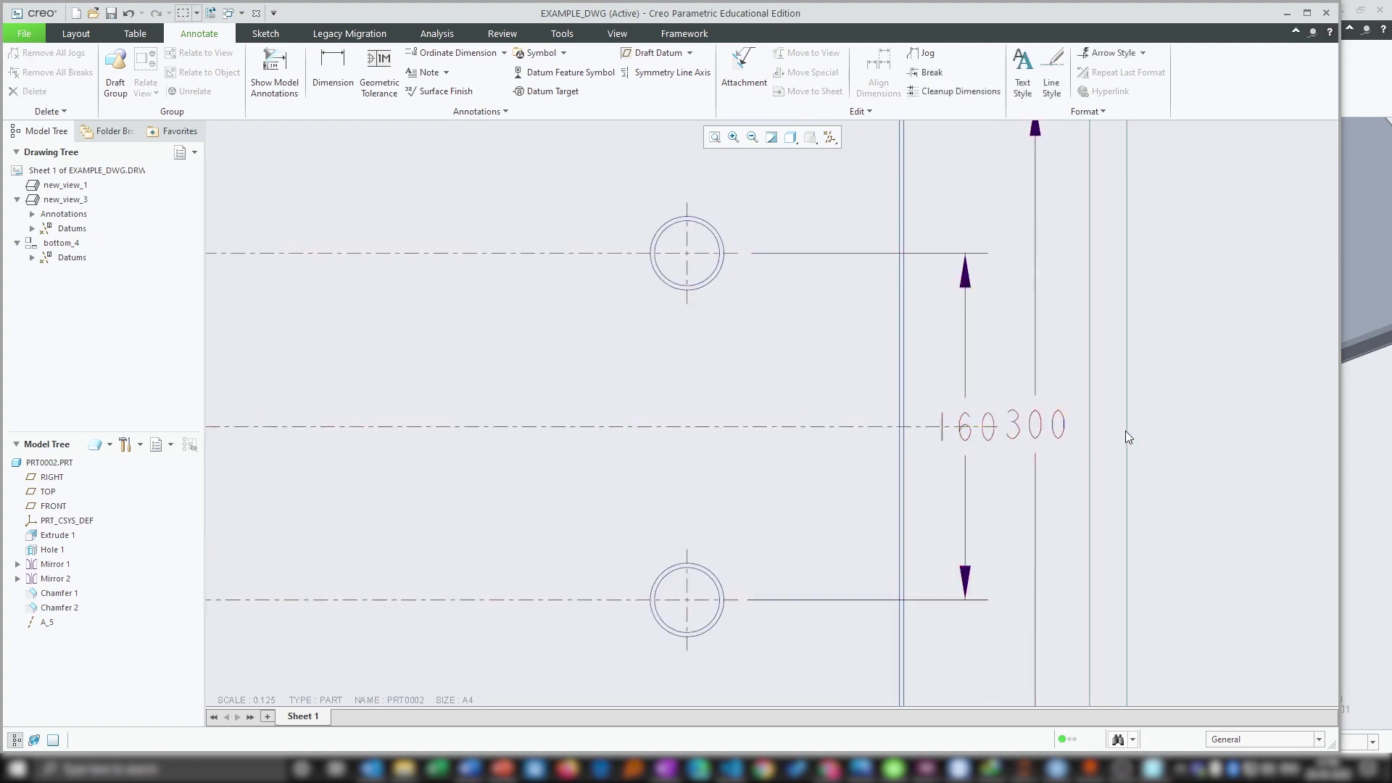
Move the 160 dimension slightly toward the plate to separate its text from the overall height dimension.
{"action": "scroll", "coordinate": [1125, 431], "scroll_direction": "down", "scroll_amount": 3}
{"action": "scroll", "coordinate": [951, 406], "scroll_direction": "up", "scroll_amount": 3}
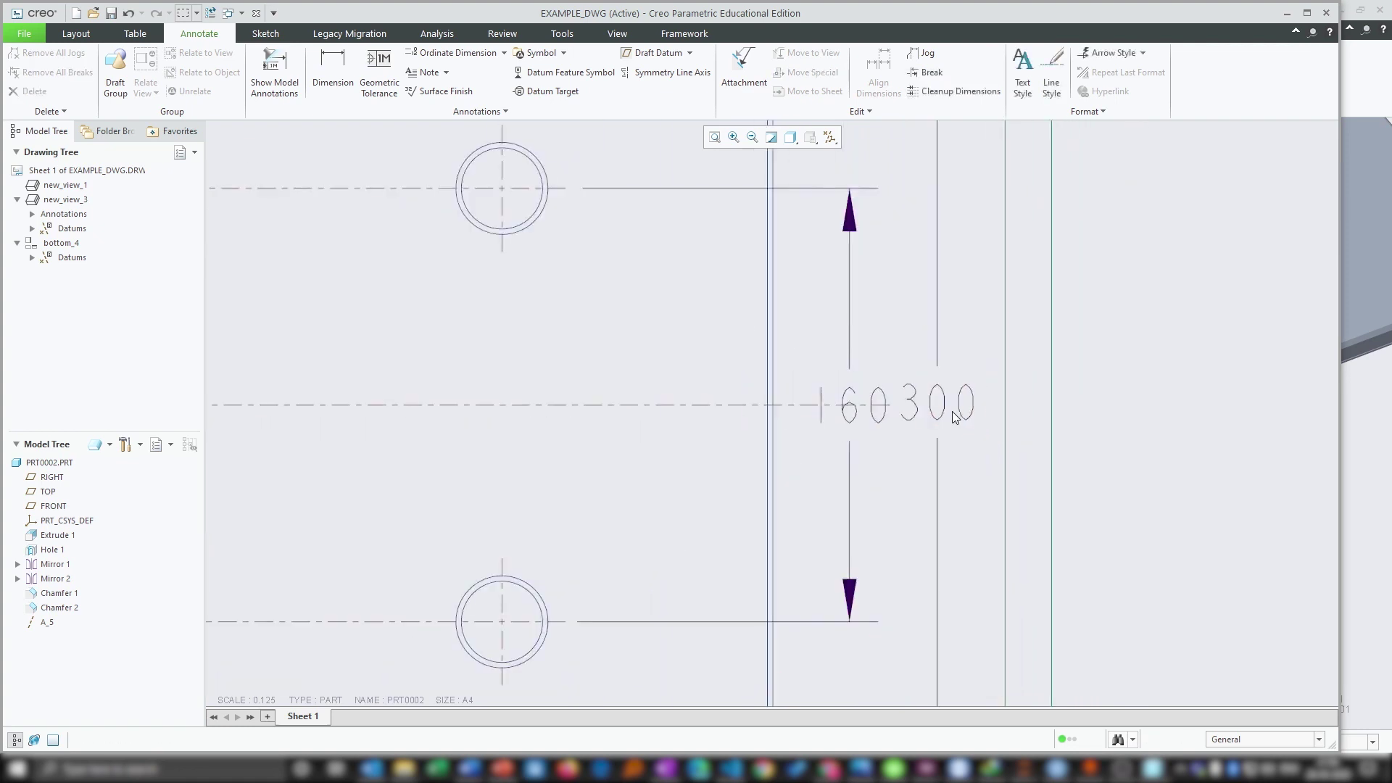
{"action": "left_click", "coordinate": [852, 401]}
{"action": "left_click_drag", "start_coordinate": [852, 400], "coordinate": [847, 401]}
{"action": "left_click", "coordinate": [1132, 387]}
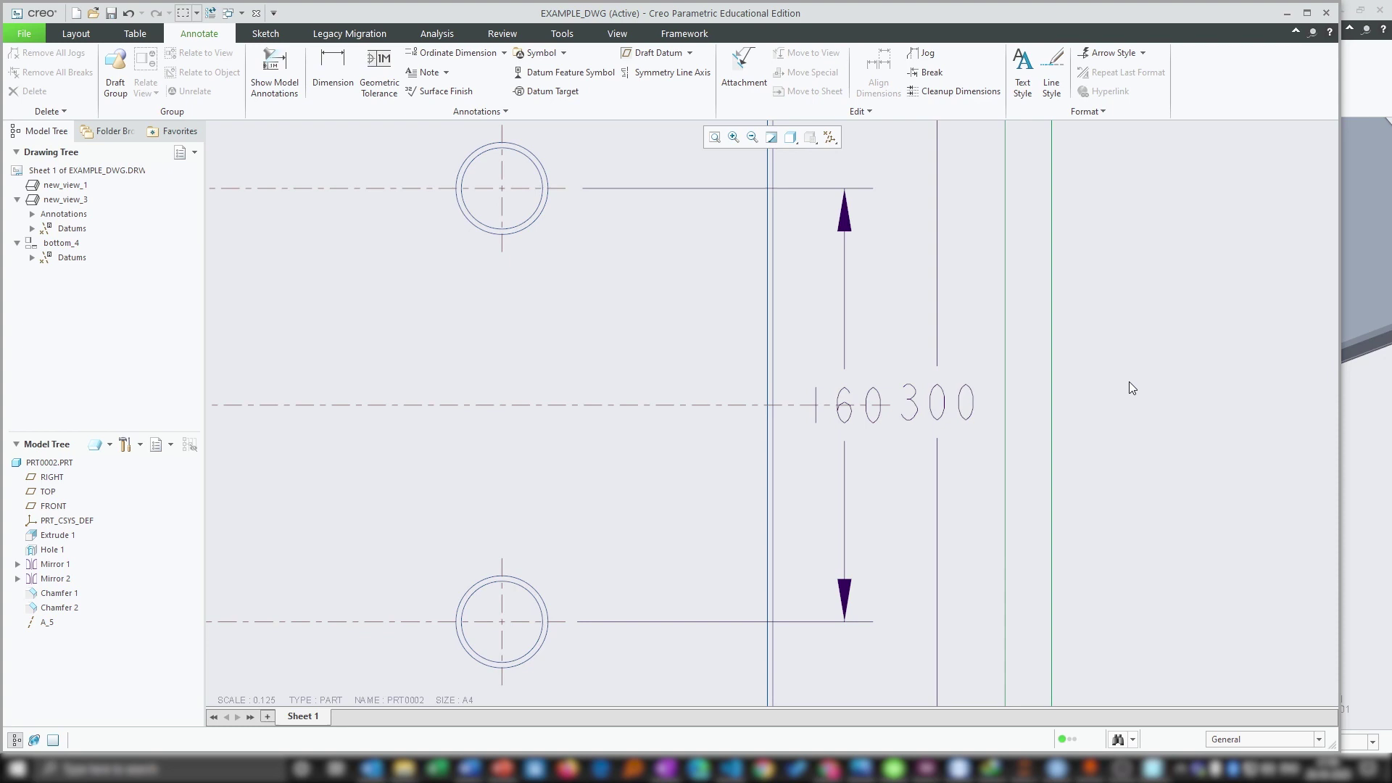
Dimension the horizontal spacing between the two upper holes' vertical centerlines, placing the dimension above the plate.
{"action": "scroll", "coordinate": [872, 381], "scroll_direction": "up", "scroll_amount": 2}
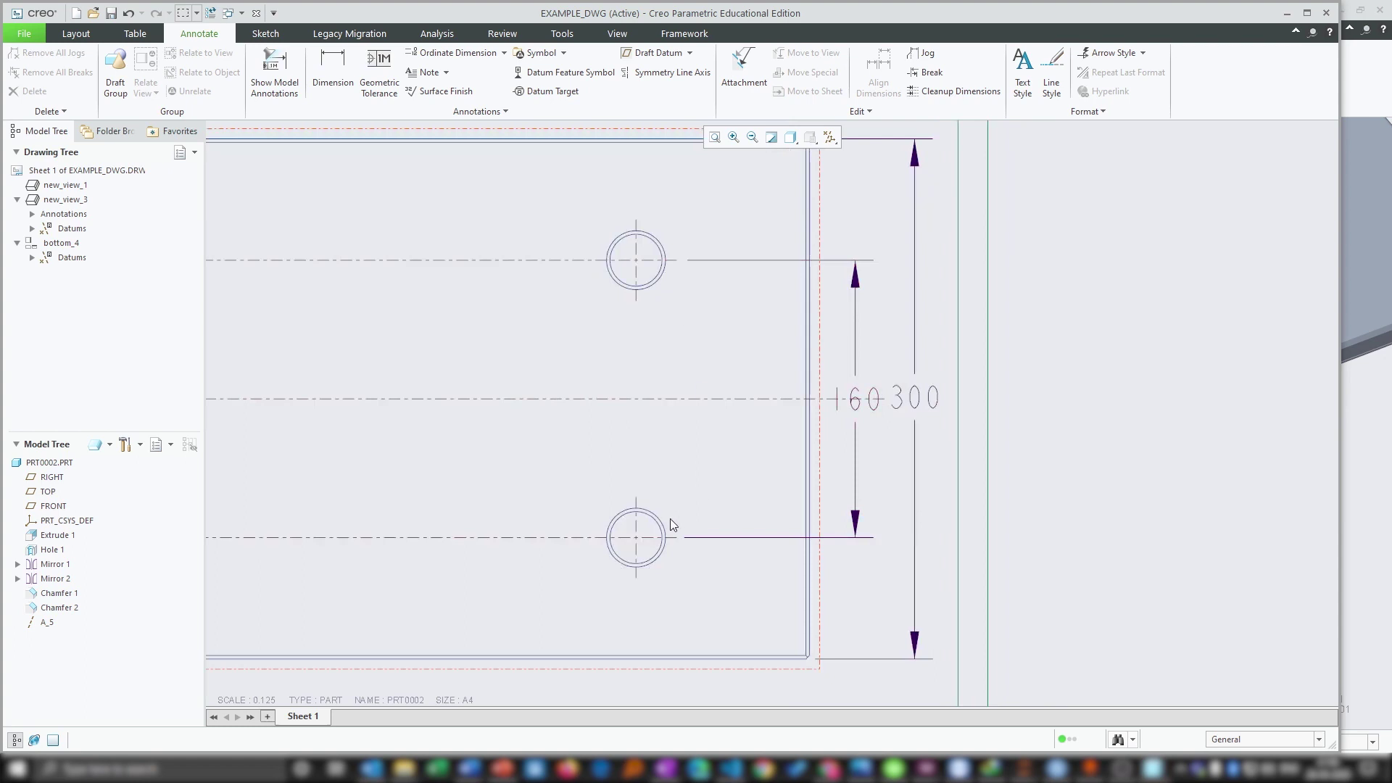
{"action": "scroll", "coordinate": [981, 364], "scroll_direction": "up", "scroll_amount": 2}
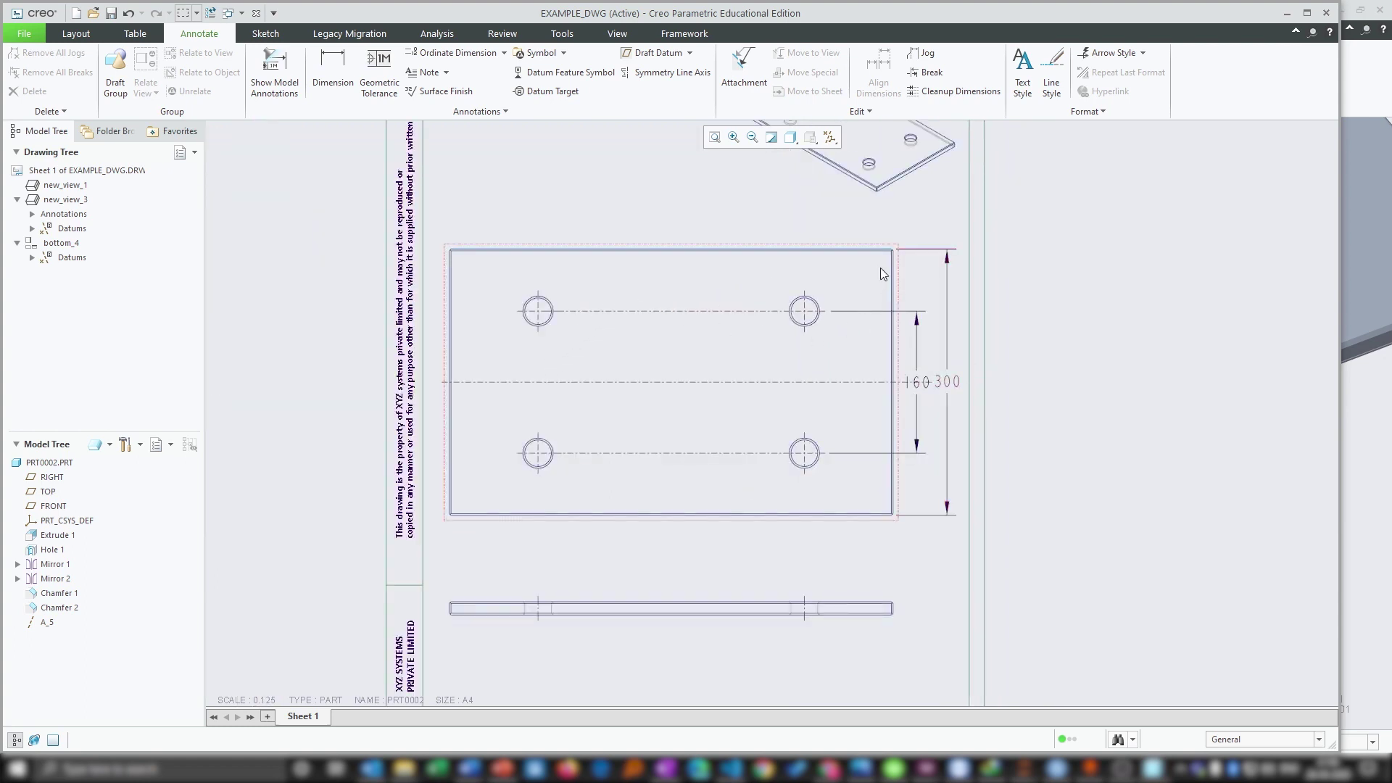
{"action": "scroll", "coordinate": [684, 267], "scroll_direction": "up", "scroll_amount": 1}
{"action": "scroll", "coordinate": [653, 255], "scroll_direction": "down", "scroll_amount": 3}
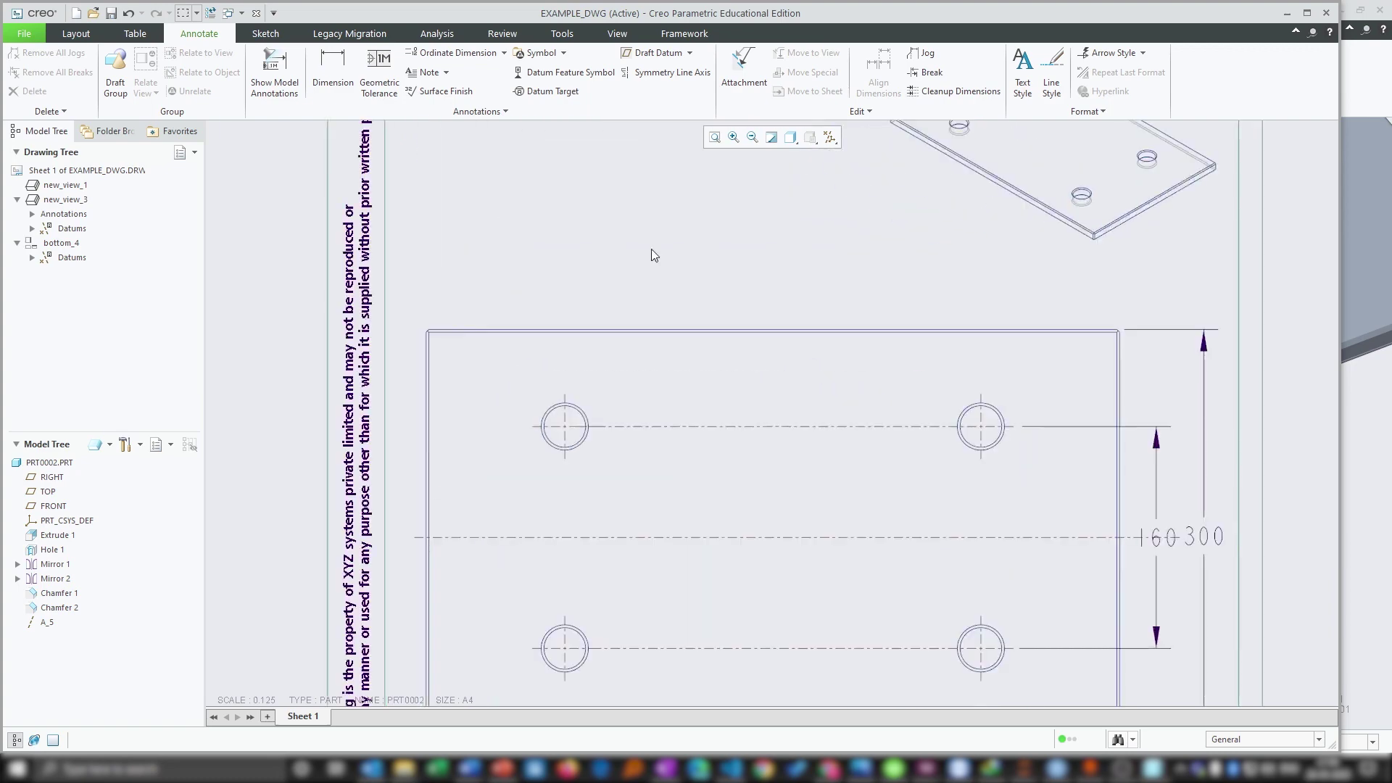
{"action": "left_click", "coordinate": [385, 78]}
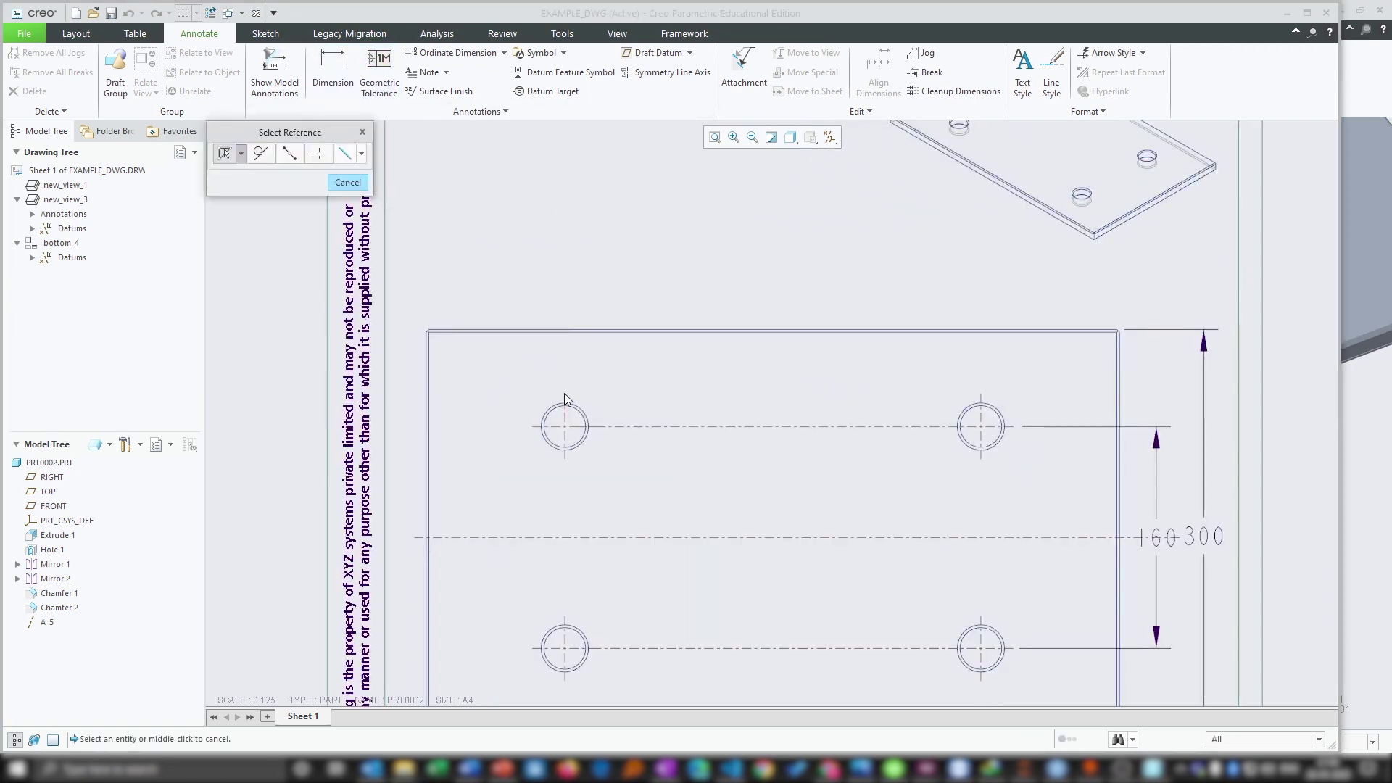
{"action": "left_click", "coordinate": [980, 393], "text": "ctrl"}
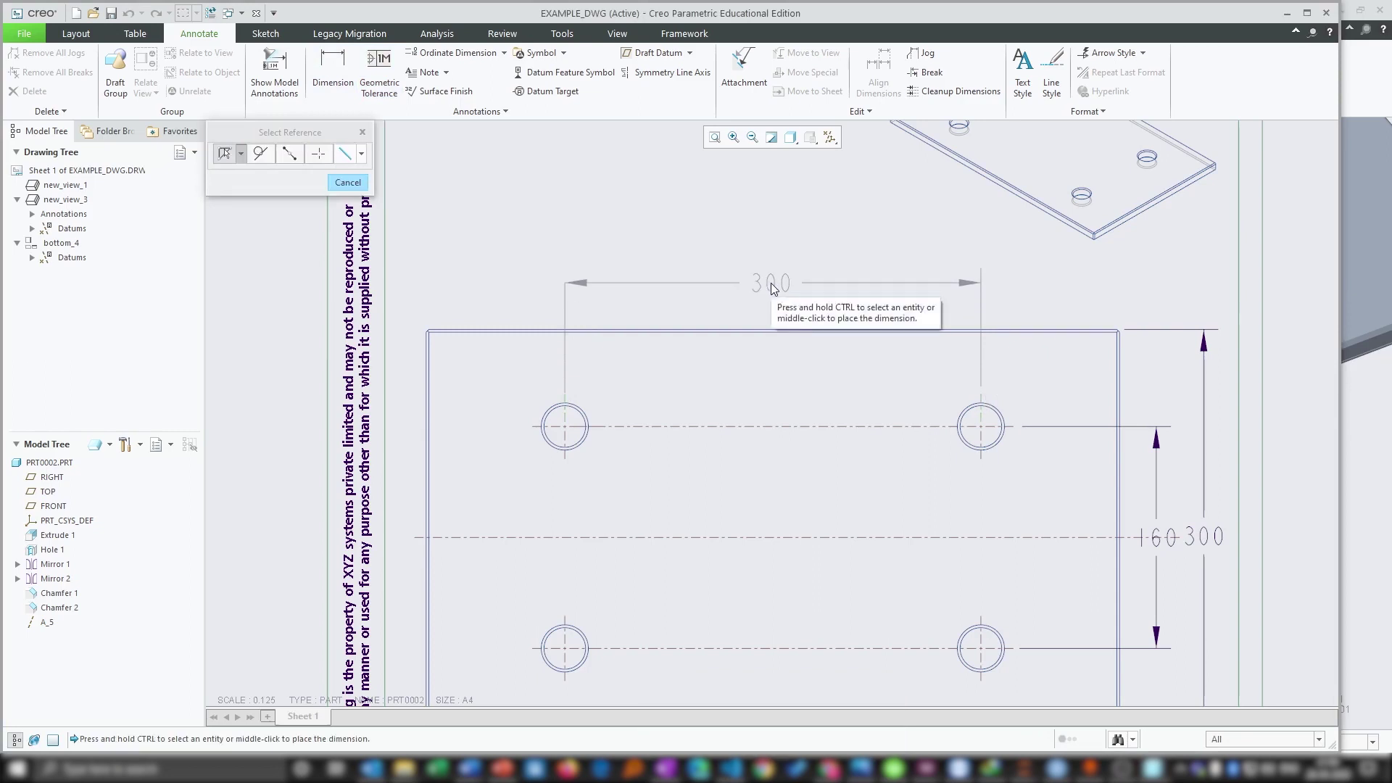
{"action": "middle_click", "coordinate": [771, 283]}
{"action": "left_click", "coordinate": [781, 283]}
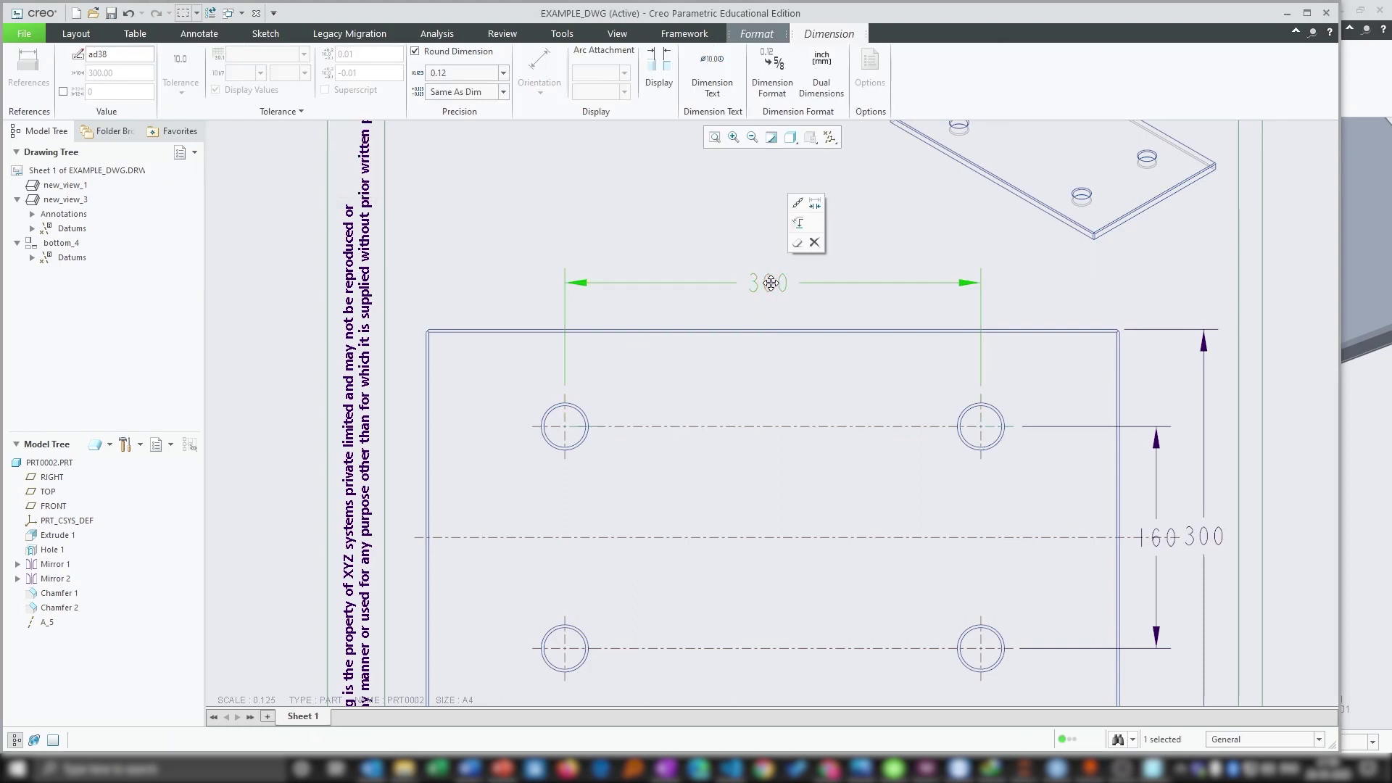
Extend the vertical centerlines of the two upper holes downward until they reach the centerlines of the lower holes.
{"action": "left_click", "coordinate": [654, 239]}
{"action": "scroll", "coordinate": [598, 450], "scroll_direction": "down", "scroll_amount": 2}
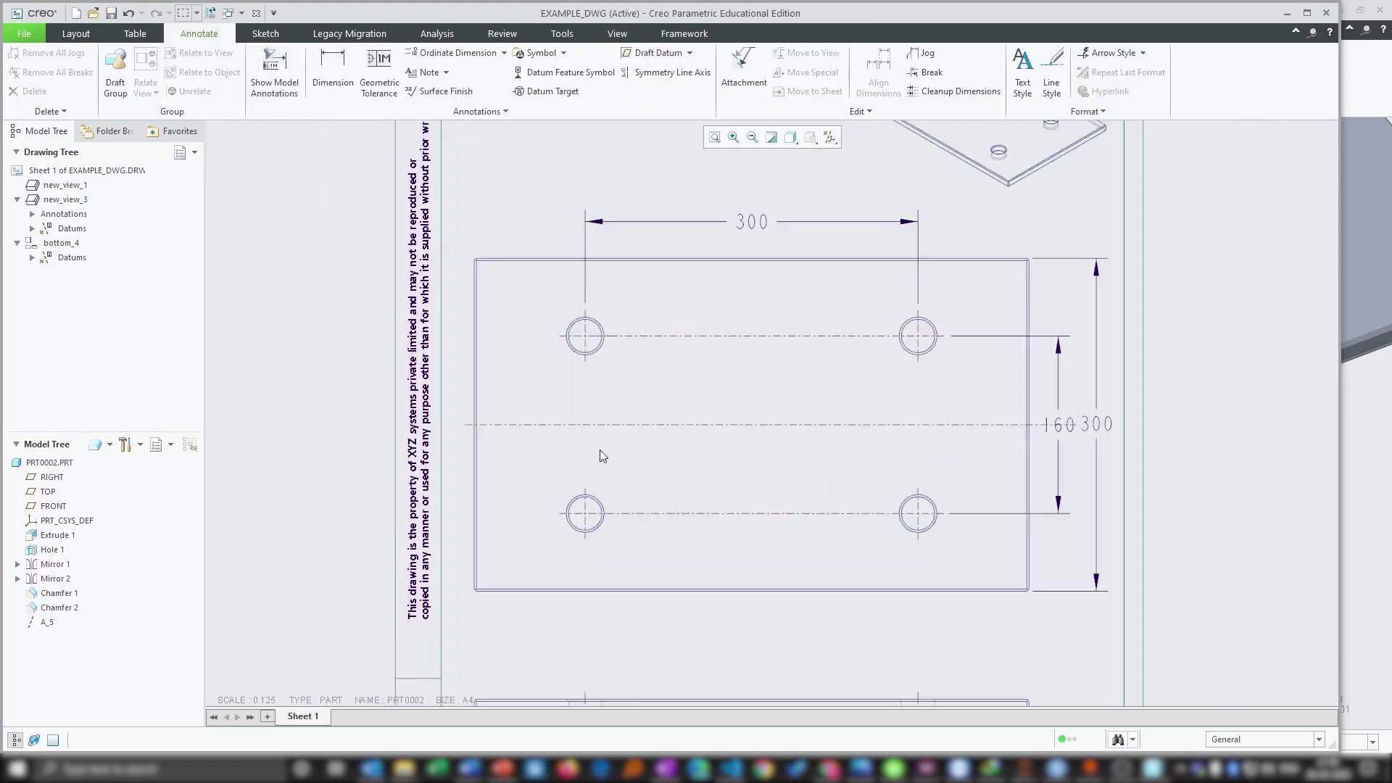
{"action": "scroll", "coordinate": [562, 339], "scroll_direction": "up", "scroll_amount": 2}
{"action": "left_click", "coordinate": [581, 338]}
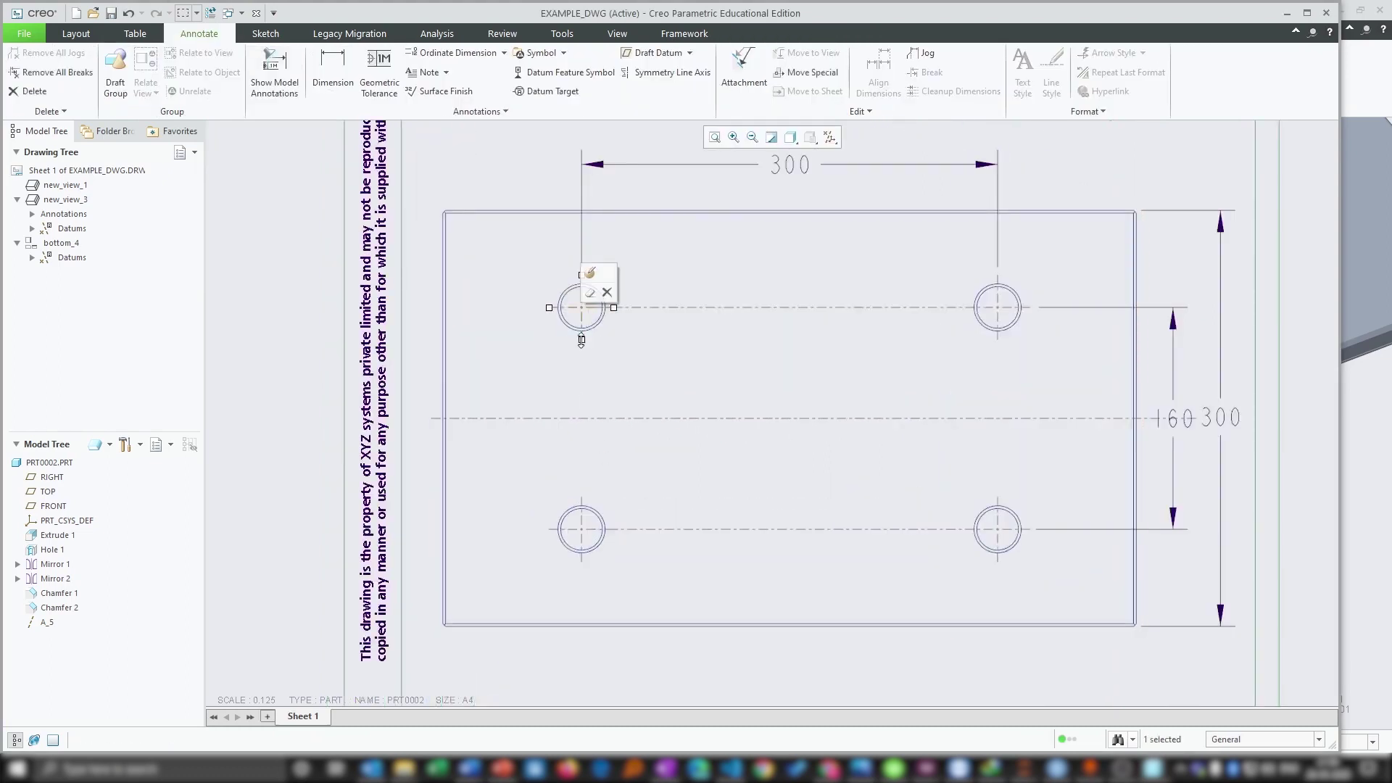
{"action": "left_click_drag", "start_coordinate": [580, 339], "coordinate": [582, 495]}
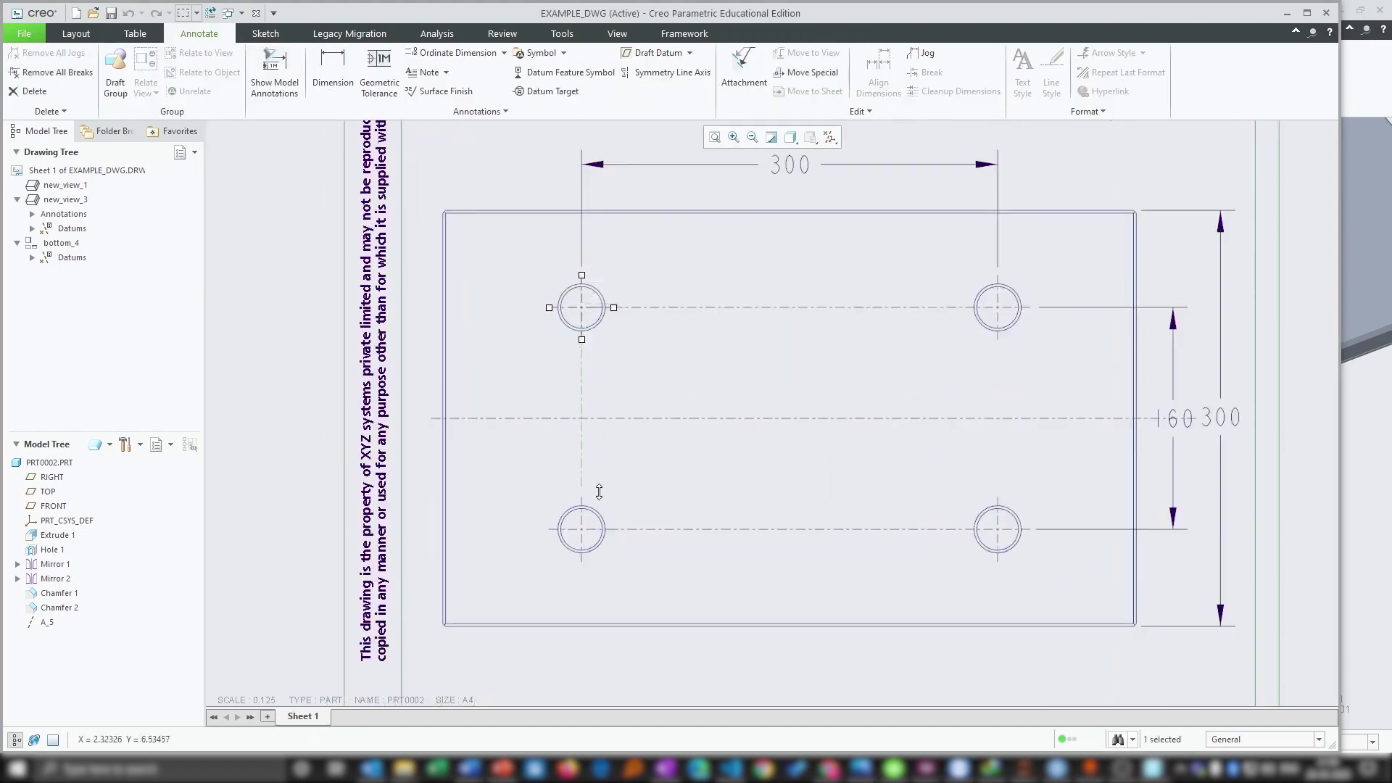
{"action": "left_click", "coordinate": [999, 340]}
{"action": "left_click_drag", "start_coordinate": [998, 342], "coordinate": [997, 492]}
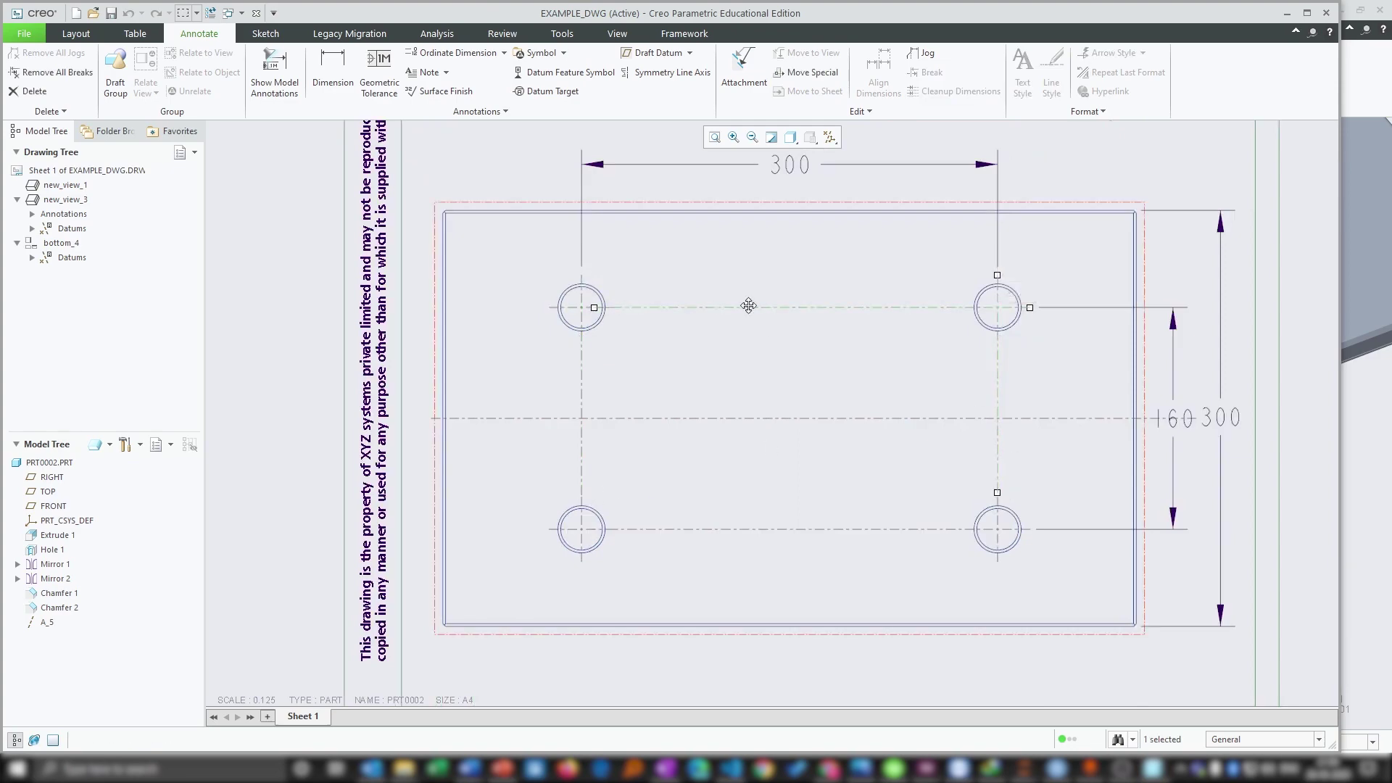
{"action": "scroll", "coordinate": [748, 306], "scroll_direction": "down", "scroll_amount": 2}
{"action": "left_click", "coordinate": [718, 192]}
{"action": "left_click", "coordinate": [797, 254]}
Dimension the plate's overall width between its outer left and right edges, placing the dimension above the horizontal hole-spacing dimension.
{"action": "scroll", "coordinate": [1054, 403], "scroll_direction": "up", "scroll_amount": 3}
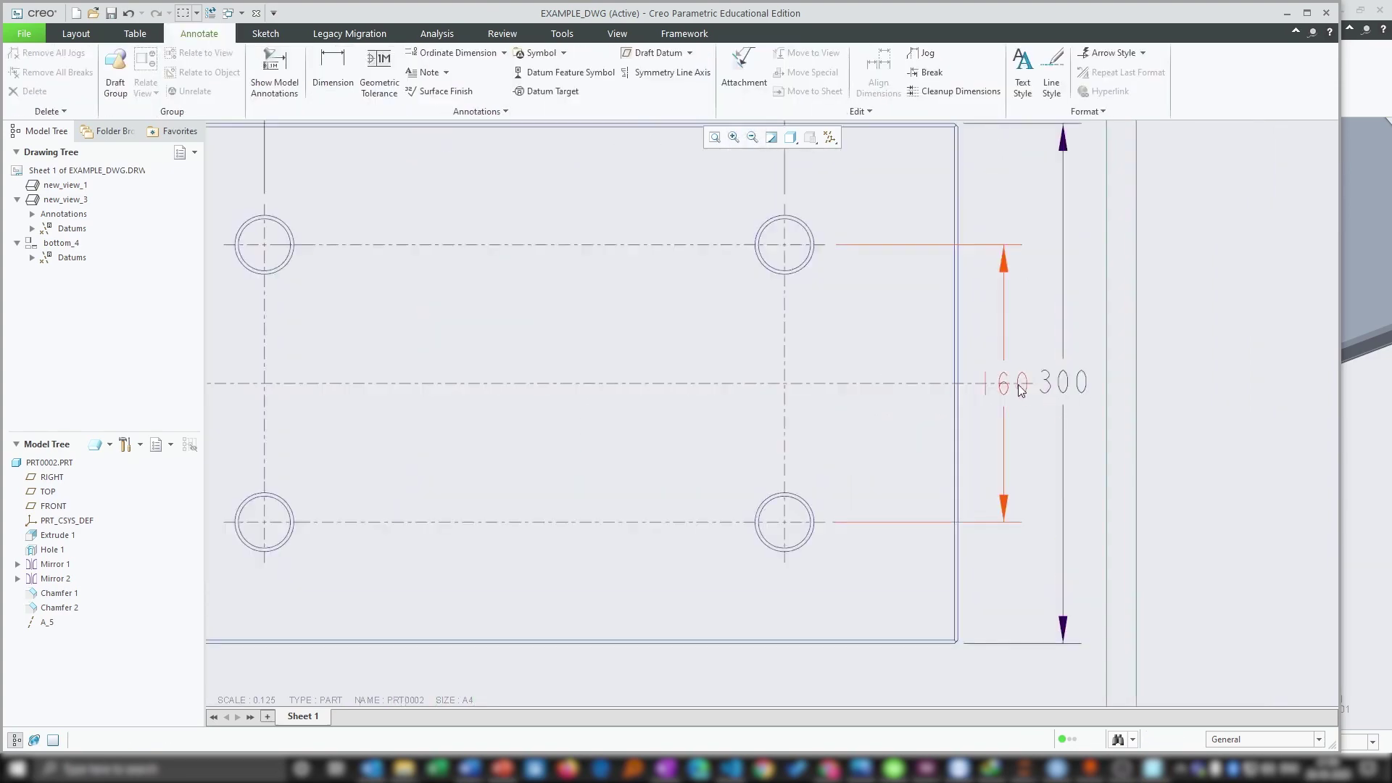
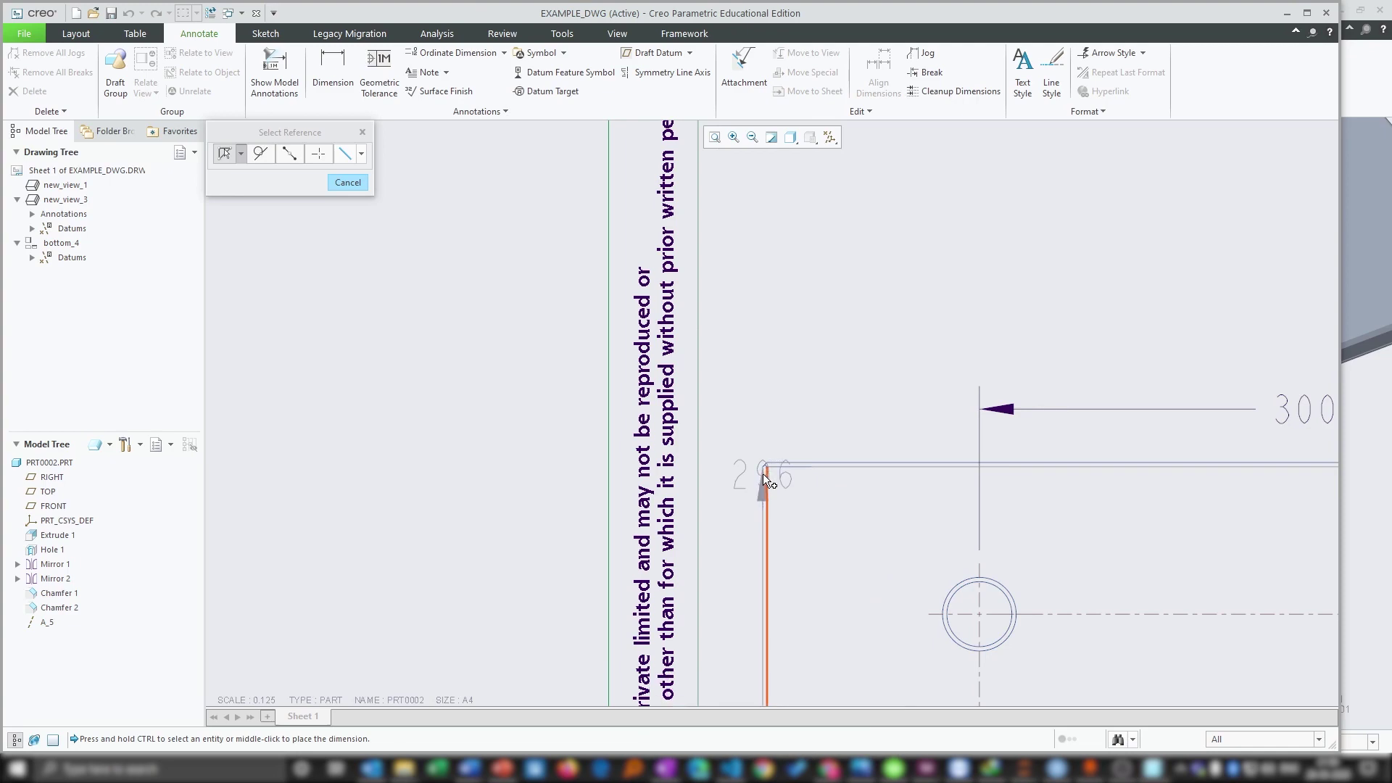
{"action": "scroll", "coordinate": [768, 458], "scroll_direction": "up", "scroll_amount": 5}
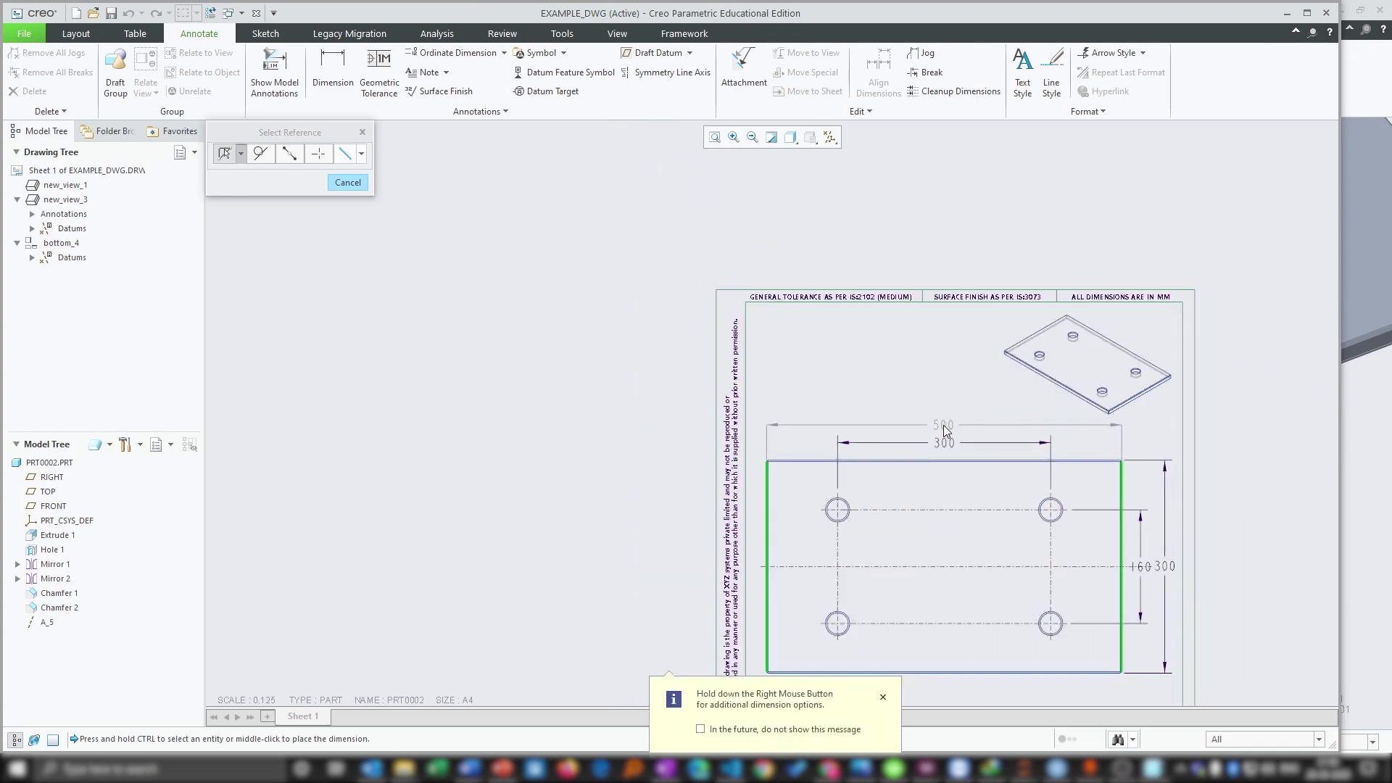
{"action": "middle_click", "coordinate": [943, 424]}
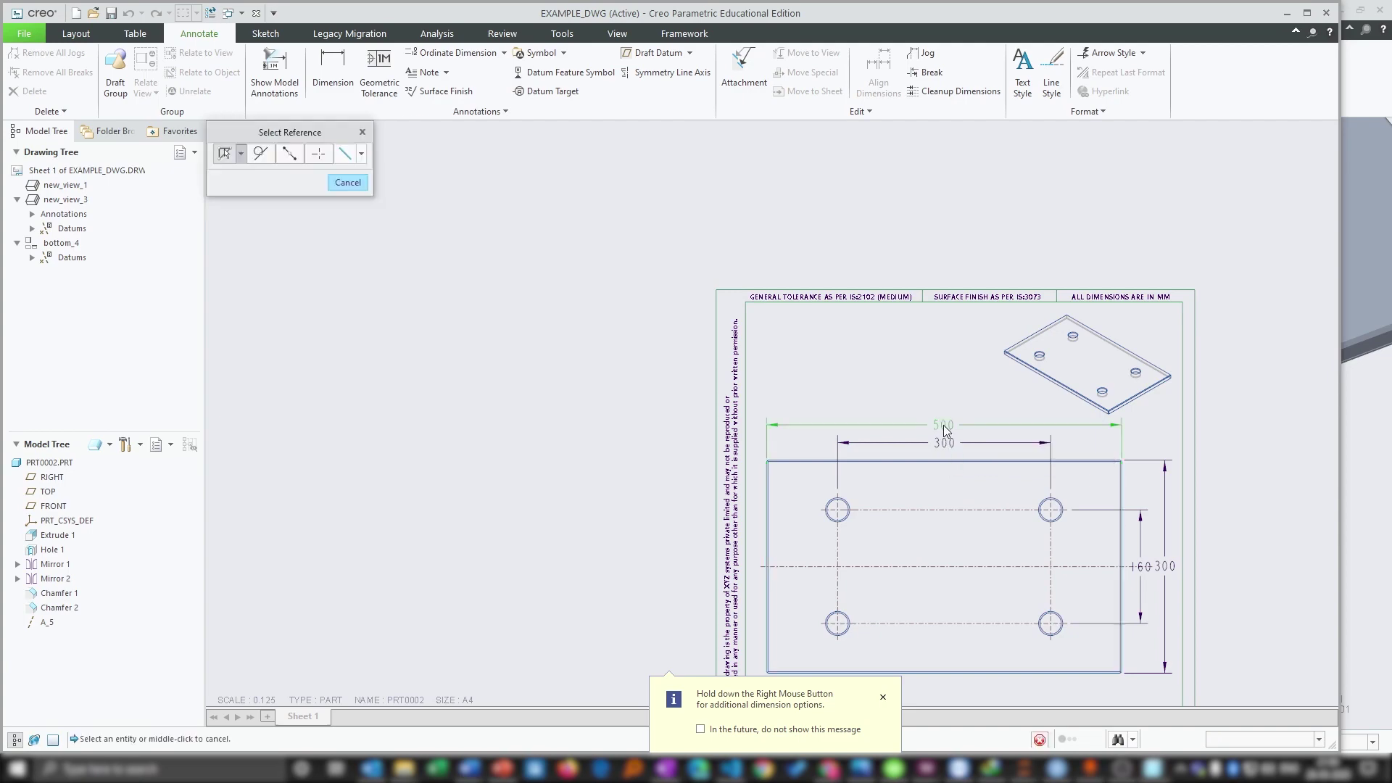
{"action": "middle_click", "coordinate": [1030, 301]}
Move the isometric view slightly up and to the right, away from the overall width dimension.
{"action": "scroll", "coordinate": [1194, 394], "scroll_direction": "down", "scroll_amount": 4}
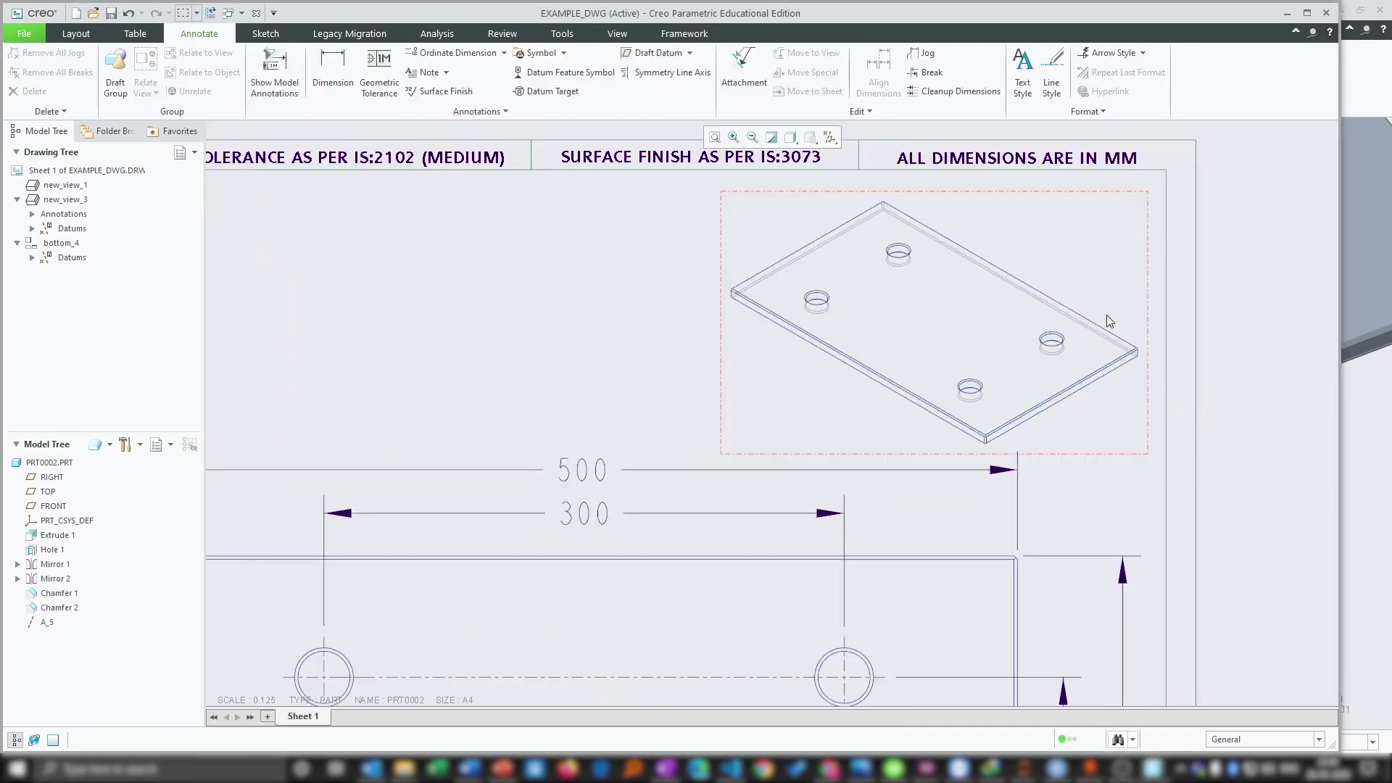
{"action": "left_click", "coordinate": [910, 311]}
{"action": "left_click_drag", "start_coordinate": [911, 311], "coordinate": [921, 295]}
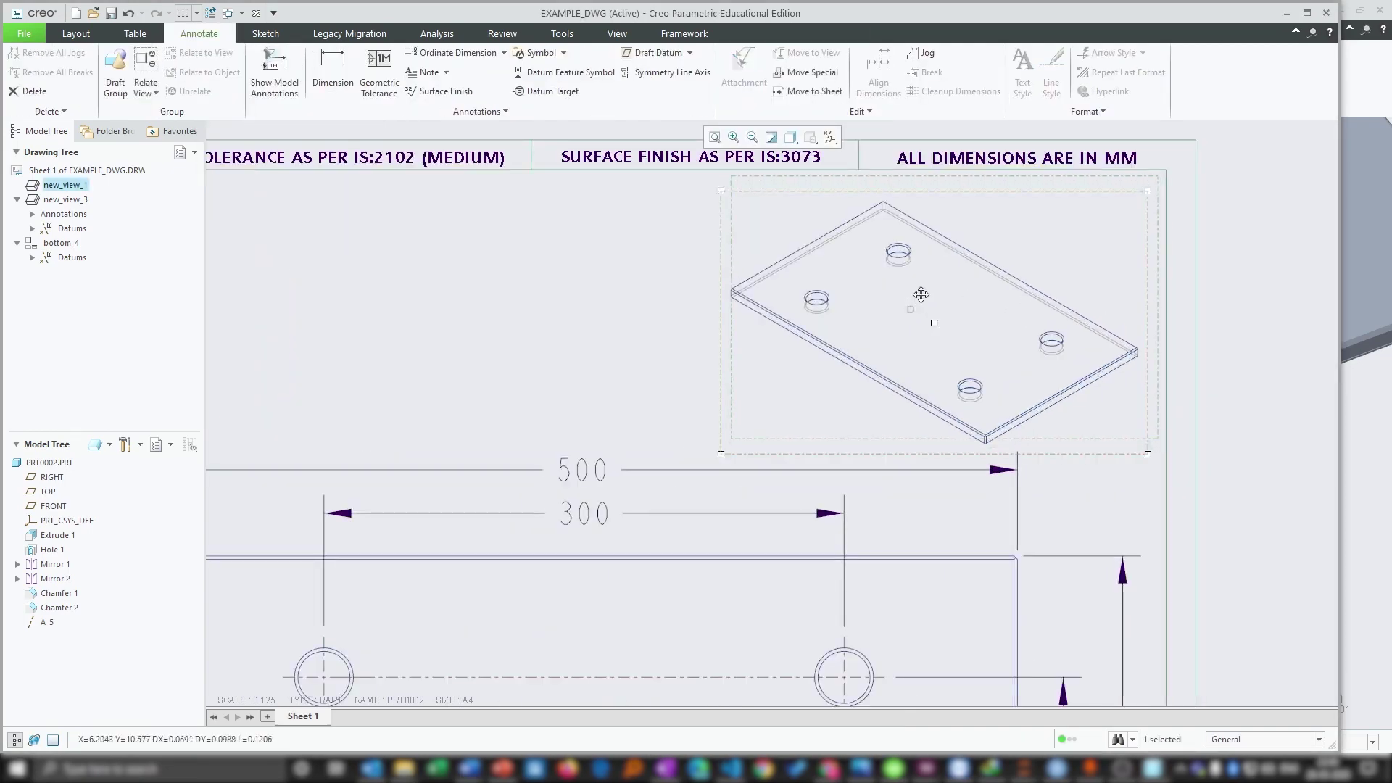
{"action": "left_click", "coordinate": [1259, 277]}
{"action": "scroll", "coordinate": [1225, 290], "scroll_direction": "up", "scroll_amount": 2}
Check the spacing and text of the overall width and hole-spacing dimensions above the plate.
{"action": "scroll", "coordinate": [1044, 381], "scroll_direction": "down", "scroll_amount": 4}
{"action": "scroll", "coordinate": [711, 374], "scroll_direction": "down", "scroll_amount": 3}
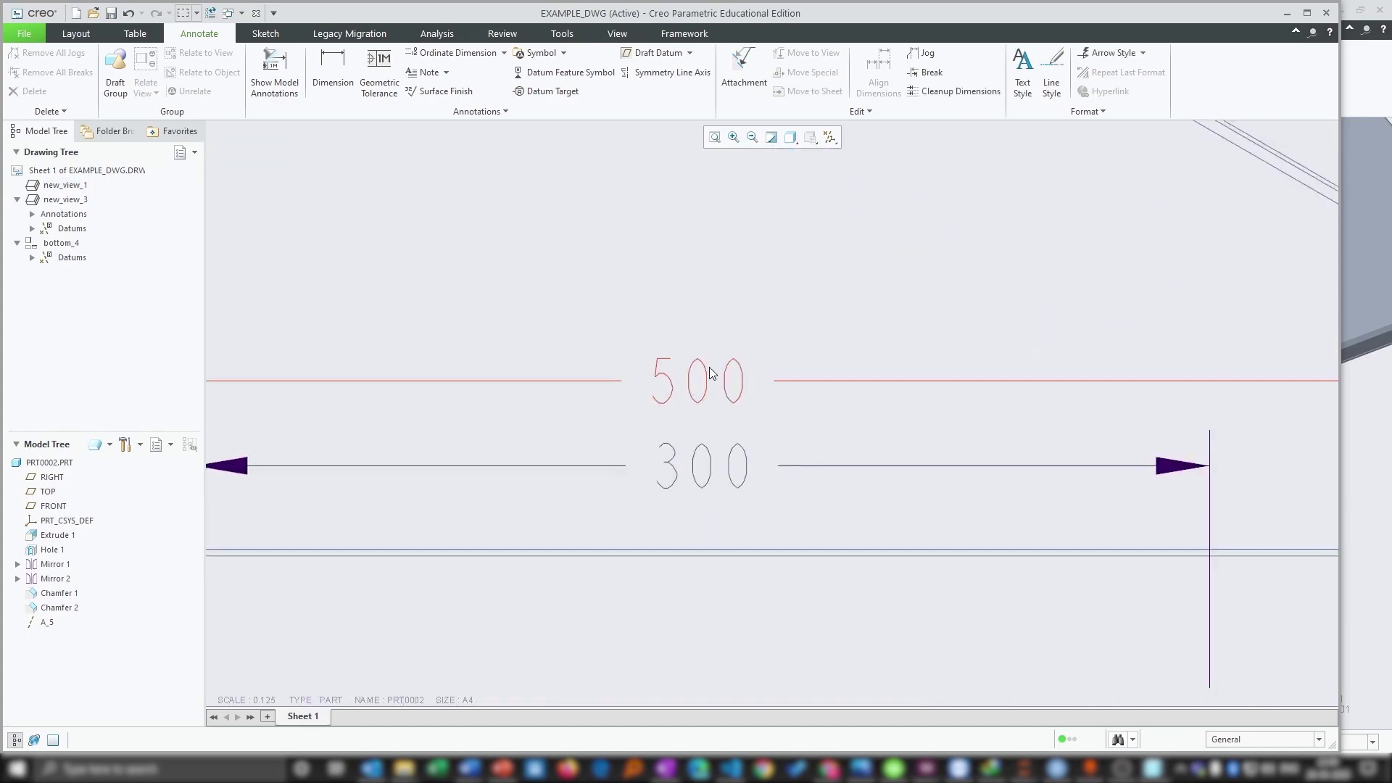
{"action": "left_click", "coordinate": [710, 373]}
{"action": "scroll", "coordinate": [725, 374], "scroll_direction": "up", "scroll_amount": 2}
{"action": "scroll", "coordinate": [794, 364], "scroll_direction": "down", "scroll_amount": 1}
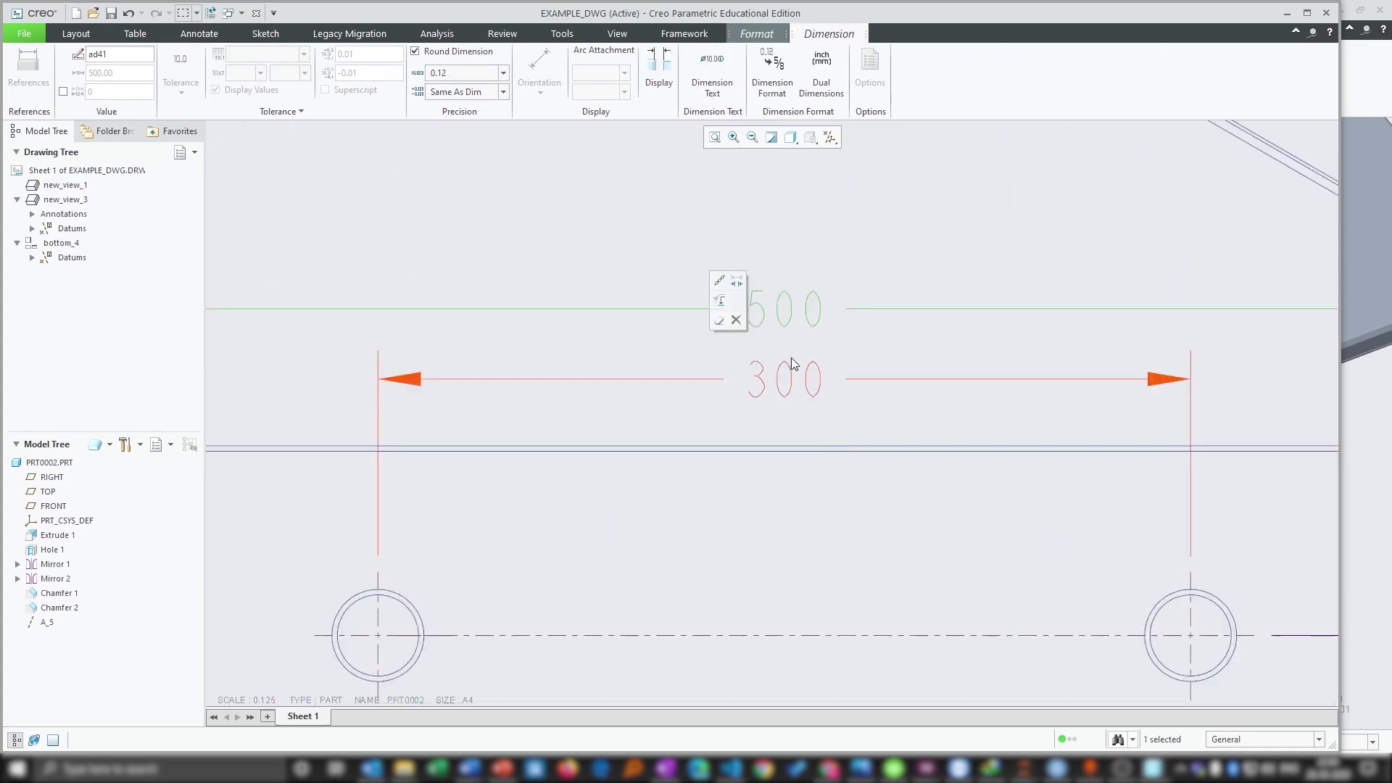
{"action": "left_click", "coordinate": [794, 363]}
{"action": "scroll", "coordinate": [925, 313], "scroll_direction": "up", "scroll_amount": 2}
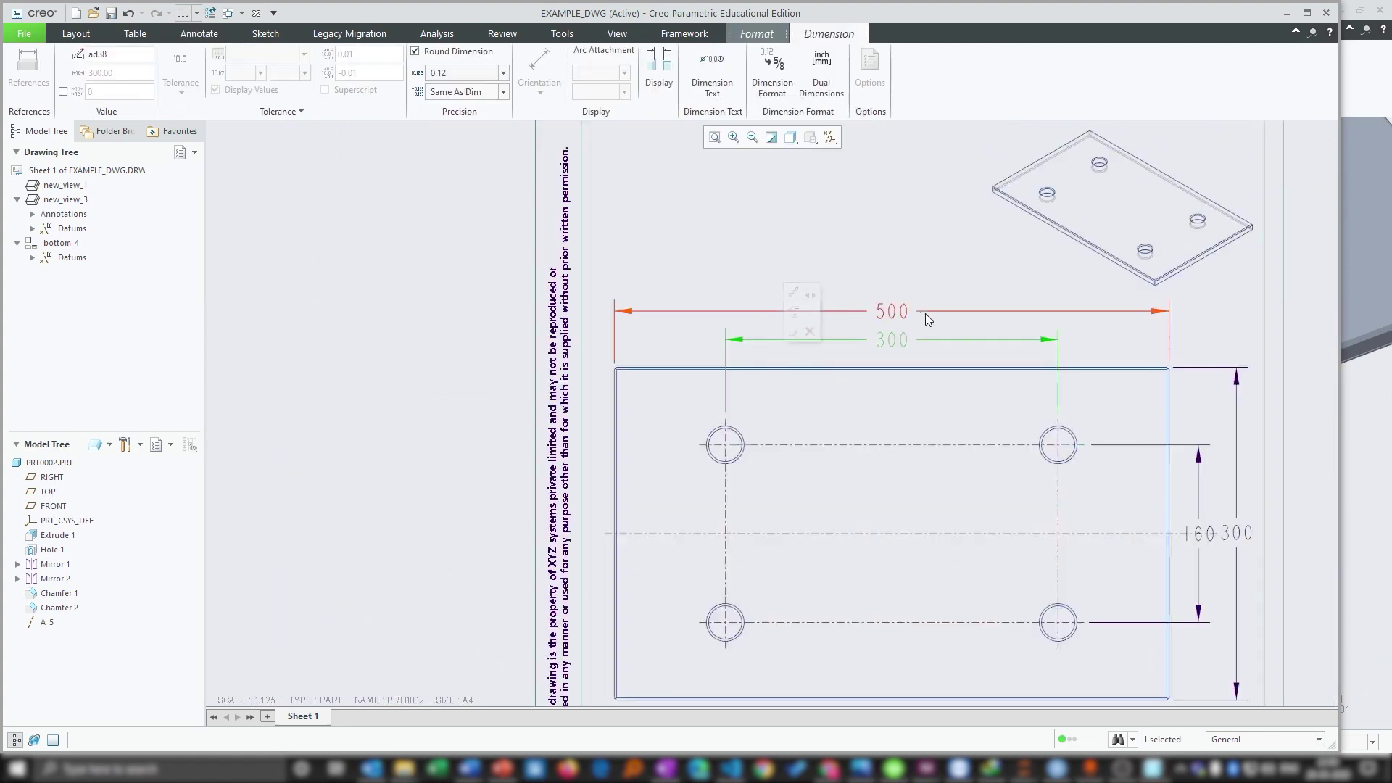
{"action": "left_click", "coordinate": [925, 313]}
{"action": "scroll", "coordinate": [1179, 328], "scroll_direction": "down", "scroll_amount": 1}
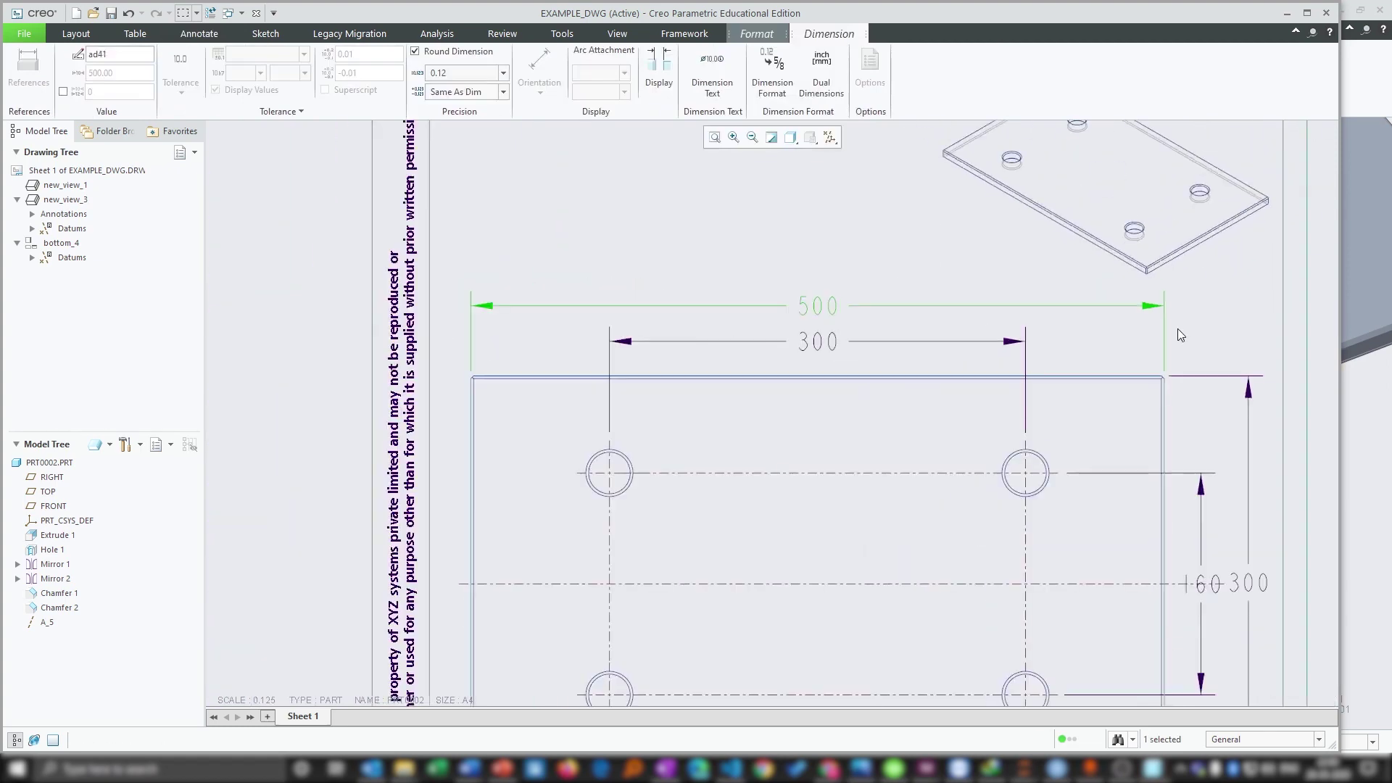
{"action": "scroll", "coordinate": [1177, 329], "scroll_direction": "up", "scroll_amount": 2}
{"action": "scroll", "coordinate": [1015, 463], "scroll_direction": "down", "scroll_amount": 3}
{"action": "scroll", "coordinate": [1016, 476], "scroll_direction": "up", "scroll_amount": 2}
Move the main view of the plate slightly downward on the sheet.
{"action": "left_click", "coordinate": [1041, 443]}
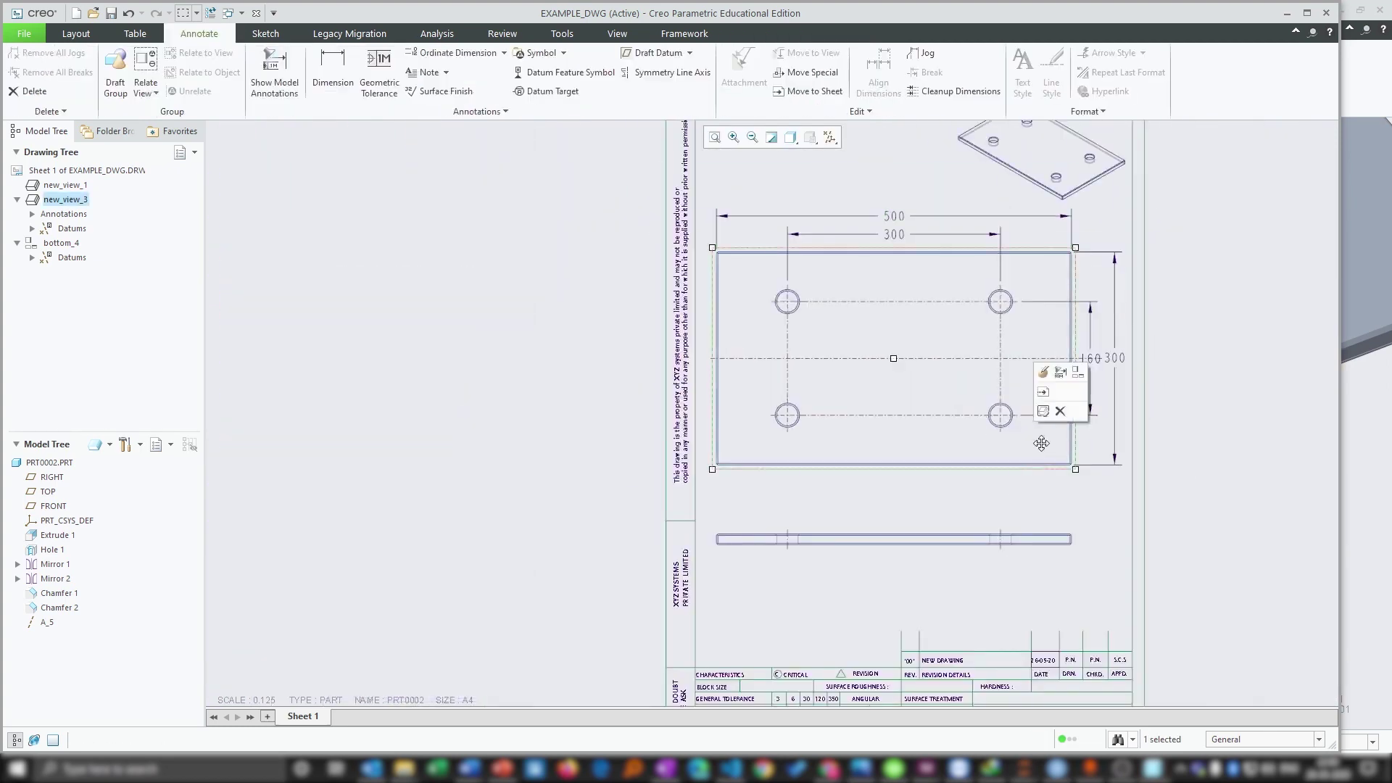
{"action": "left_click_drag", "start_coordinate": [1041, 442], "coordinate": [1041, 456]}
{"action": "left_click", "coordinate": [1167, 515]}
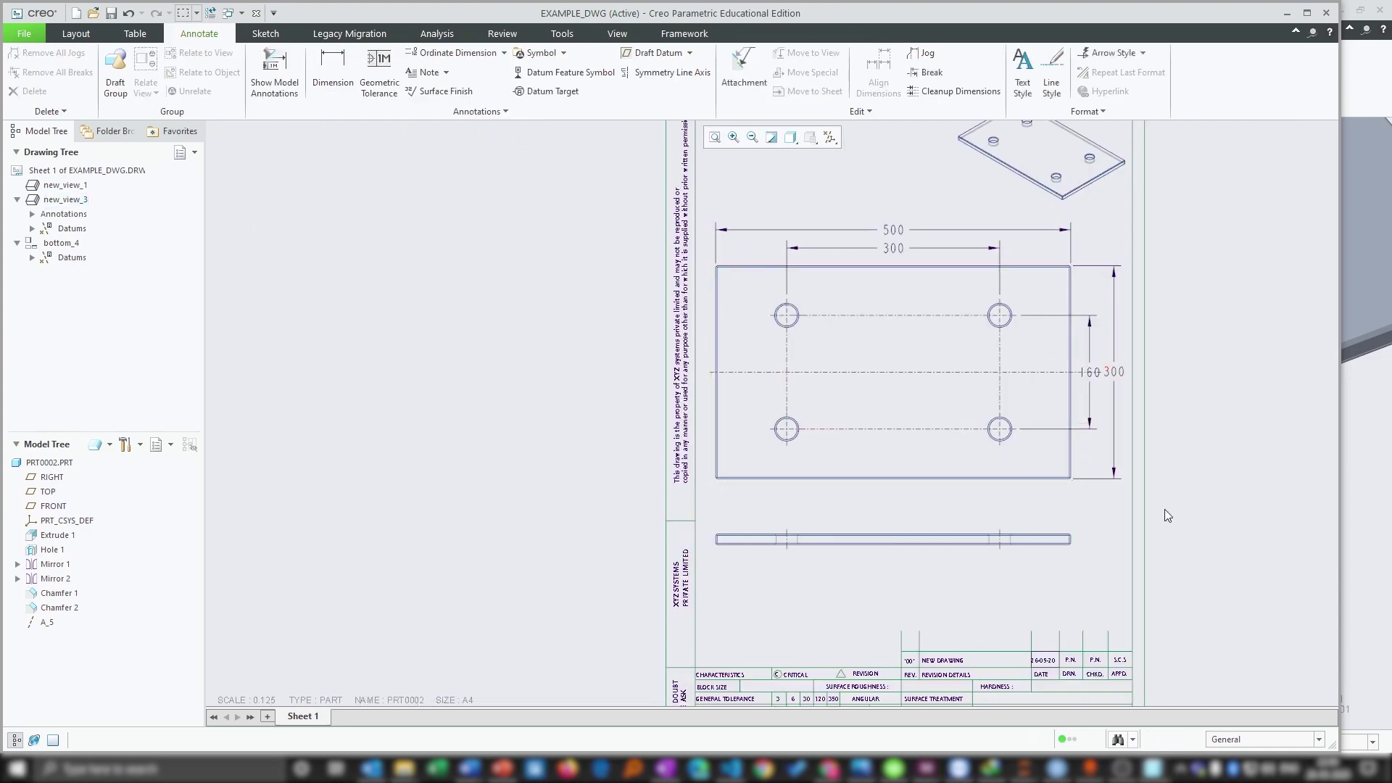
Move the projected edge view slightly downward, farther from the main view.
{"action": "scroll", "coordinate": [876, 497], "scroll_direction": "down", "scroll_amount": 1}
{"action": "scroll", "coordinate": [942, 554], "scroll_direction": "up", "scroll_amount": 1}
{"action": "scroll", "coordinate": [947, 554], "scroll_direction": "down", "scroll_amount": 1}
{"action": "left_click", "coordinate": [928, 485]}
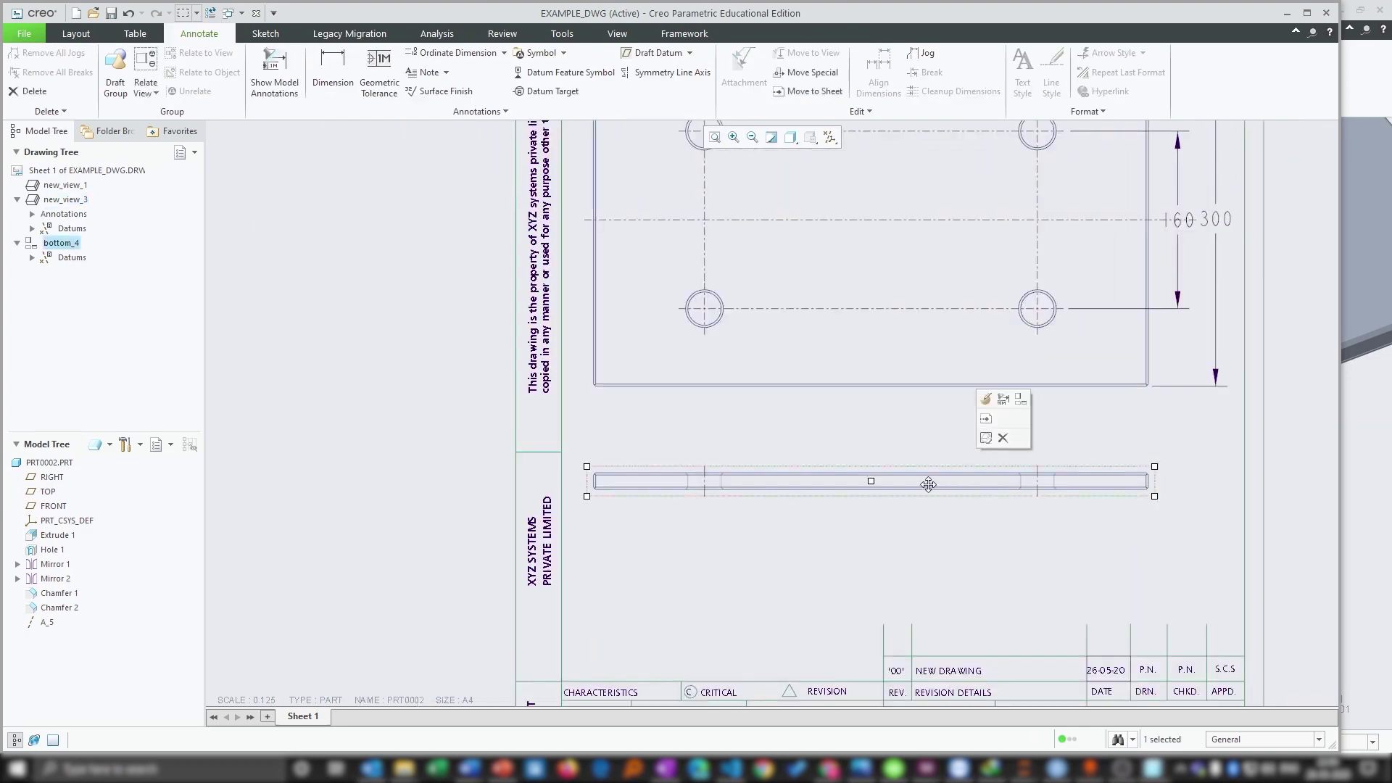
{"action": "left_click_drag", "start_coordinate": [927, 484], "coordinate": [928, 494]}
{"action": "left_click", "coordinate": [1239, 413]}
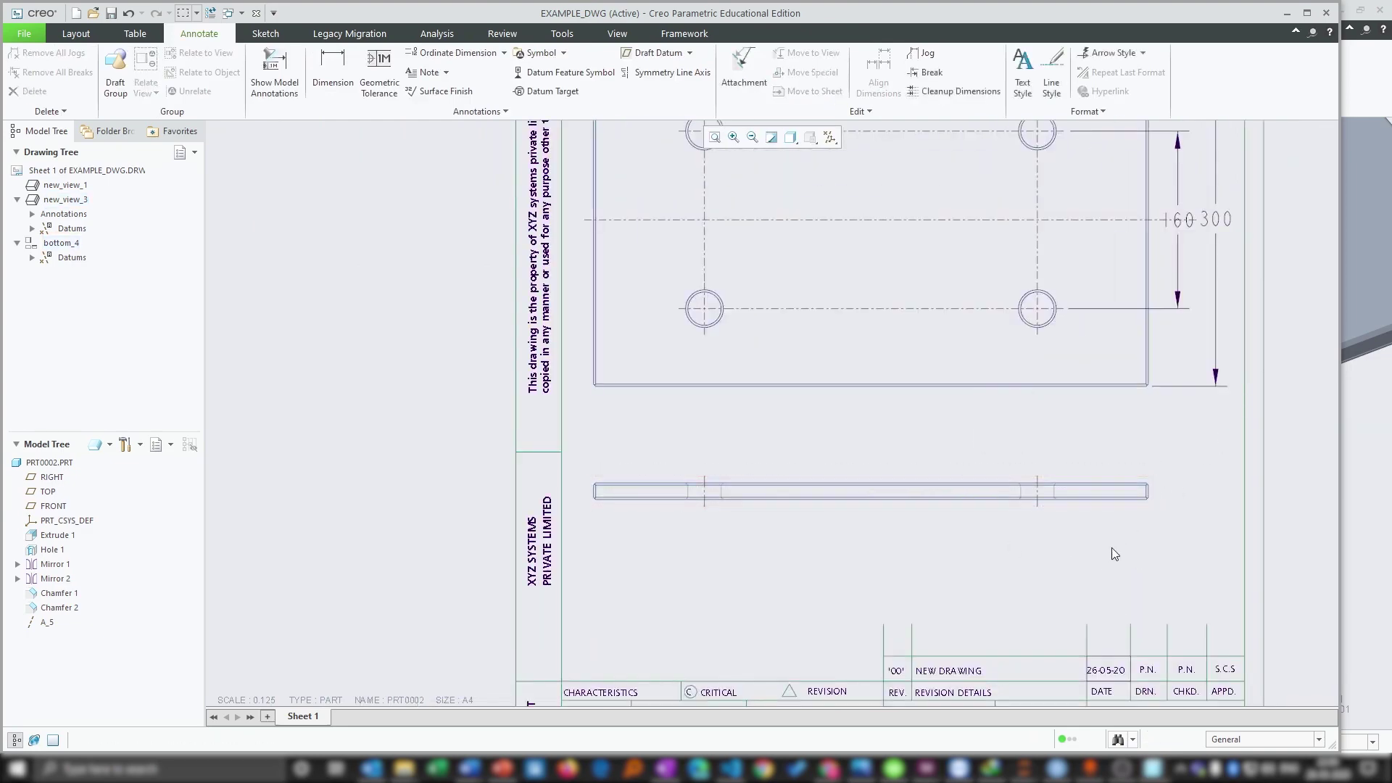
Dimension the plate's thickness at the right end of the edge view, with the dimension text raised above the view.
{"action": "scroll", "coordinate": [1063, 525], "scroll_direction": "up", "scroll_amount": 2}
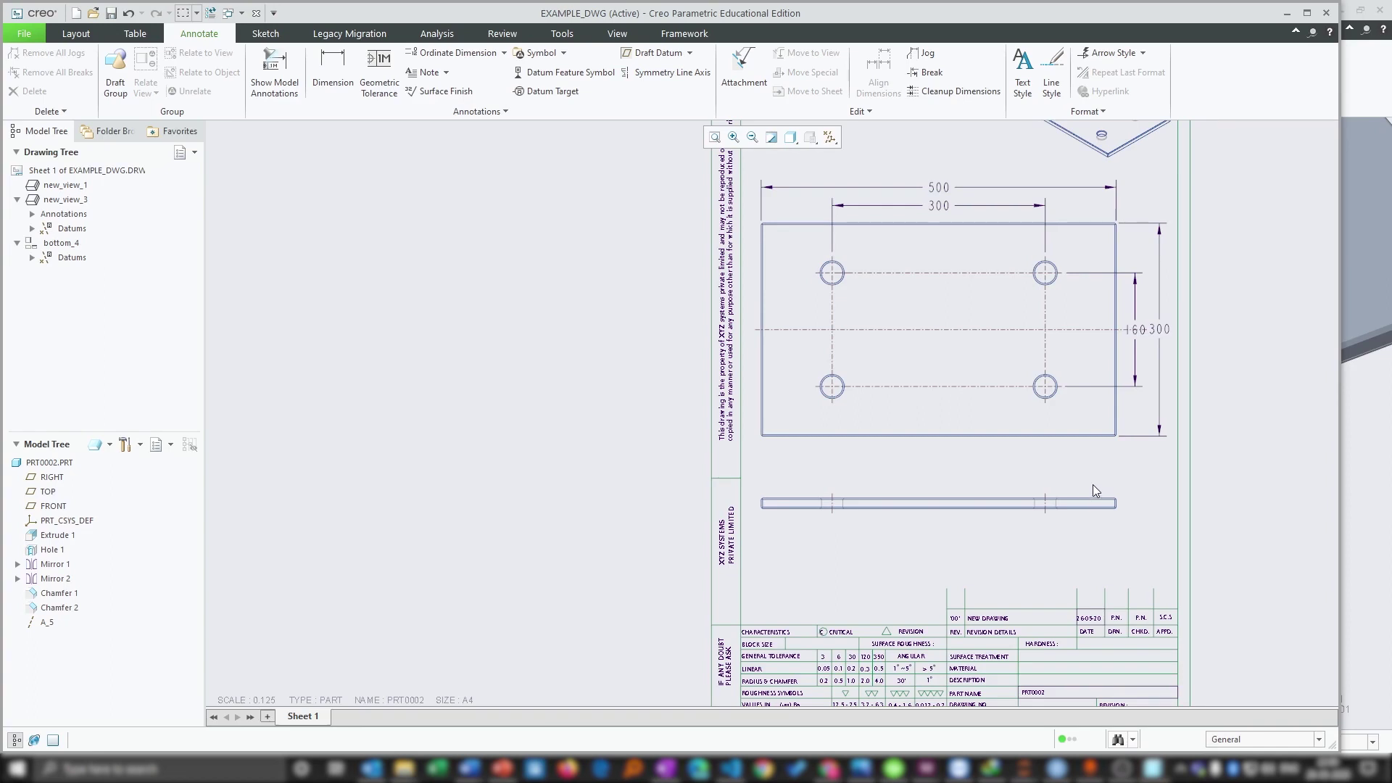
{"action": "scroll", "coordinate": [1132, 509], "scroll_direction": "down", "scroll_amount": 4}
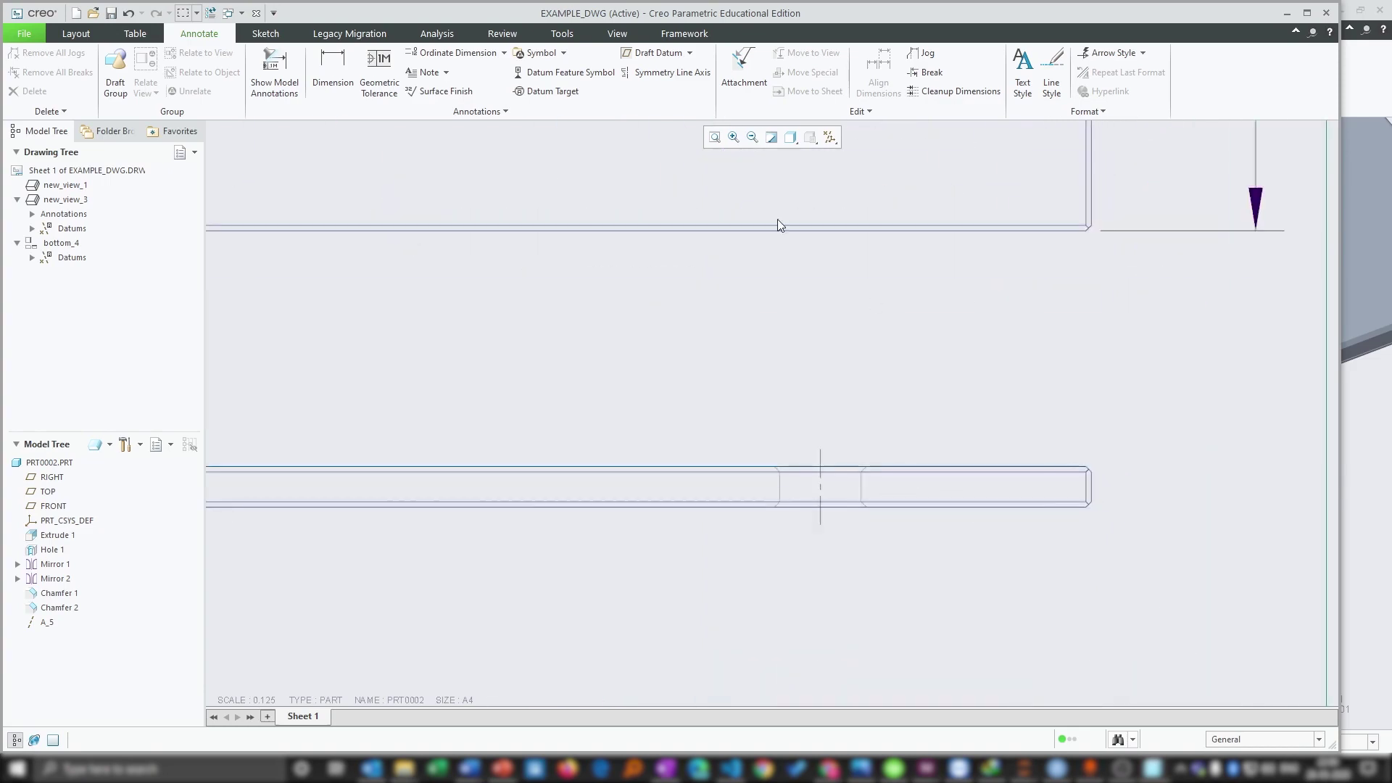
{"action": "left_click", "coordinate": [333, 69]}
{"action": "scroll", "coordinate": [1154, 447], "scroll_direction": "down", "scroll_amount": 3}
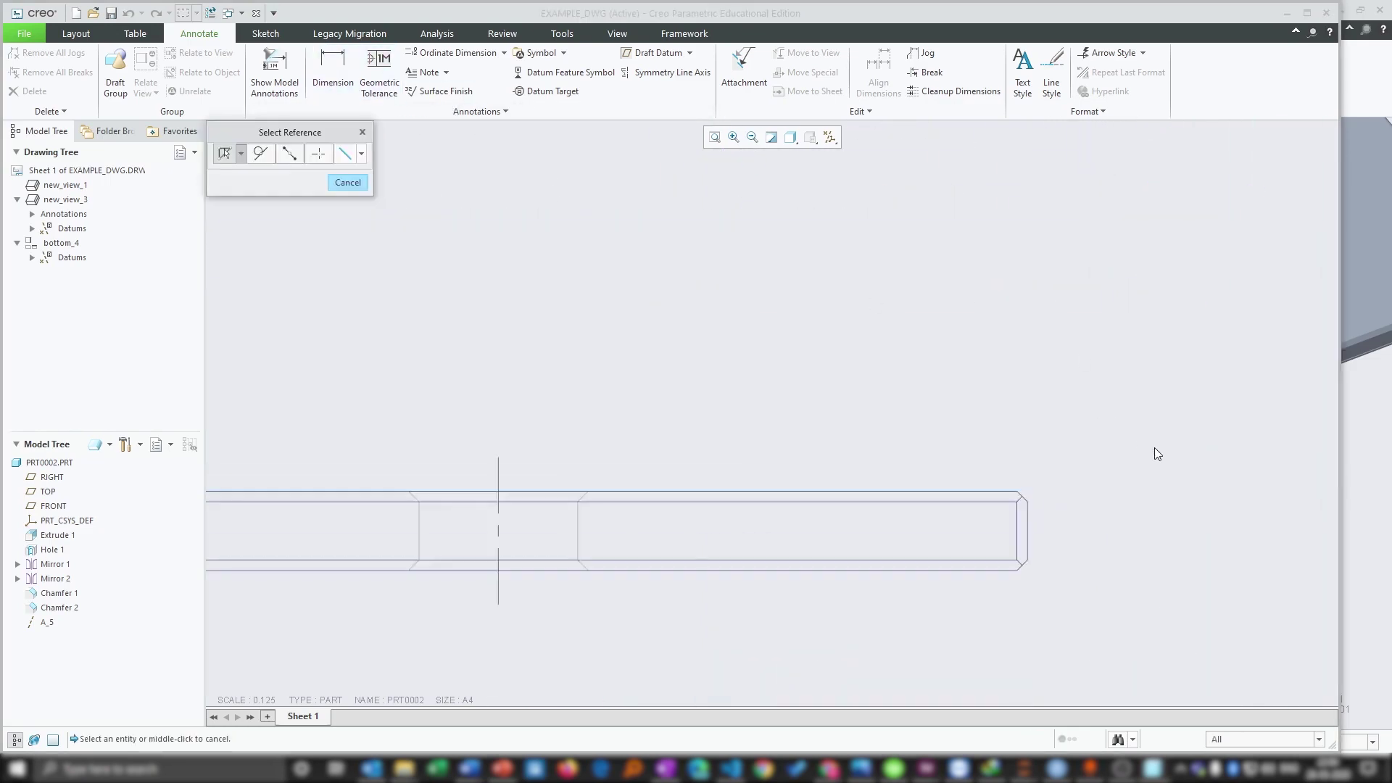
{"action": "left_click", "coordinate": [1010, 570]}
{"action": "left_click", "coordinate": [1011, 492], "text": "ctrl"}
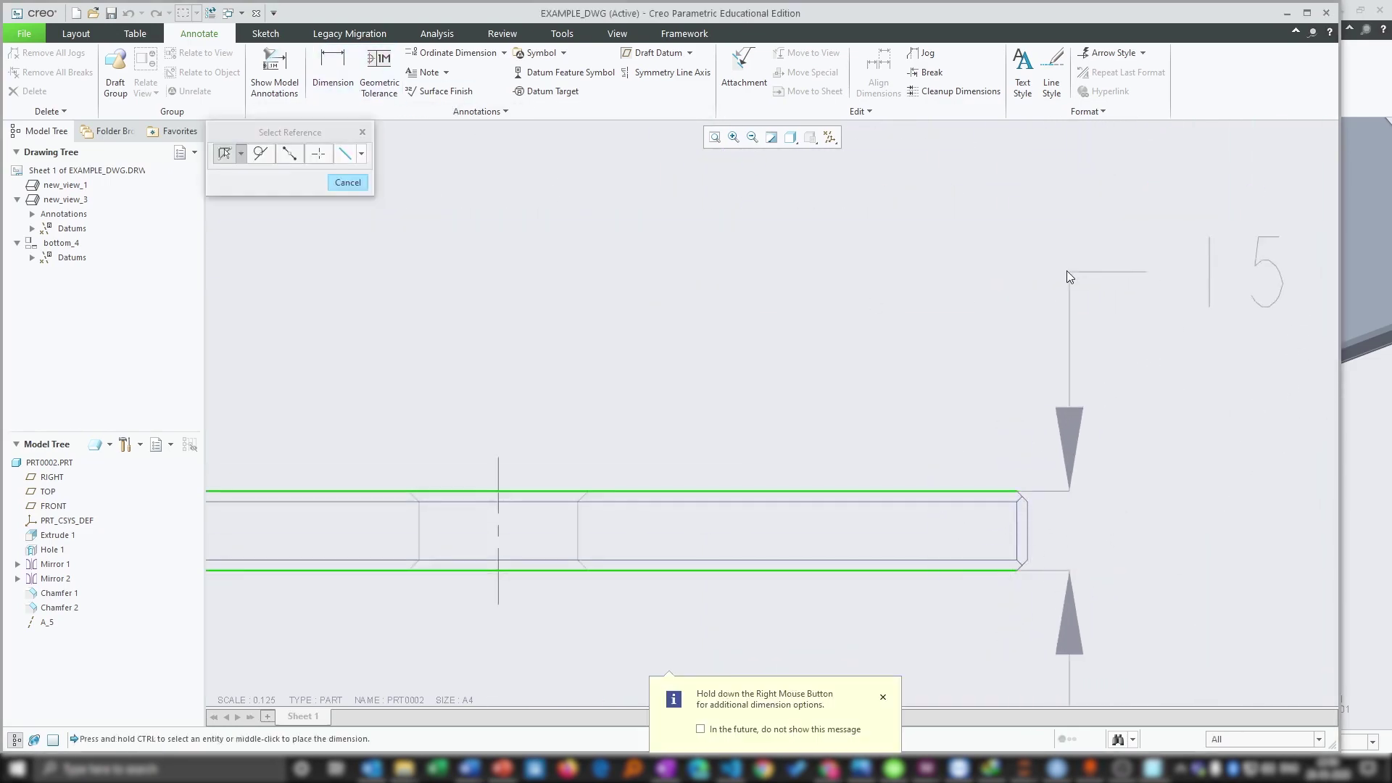
{"action": "scroll", "coordinate": [1063, 423], "scroll_direction": "up", "scroll_amount": 3}
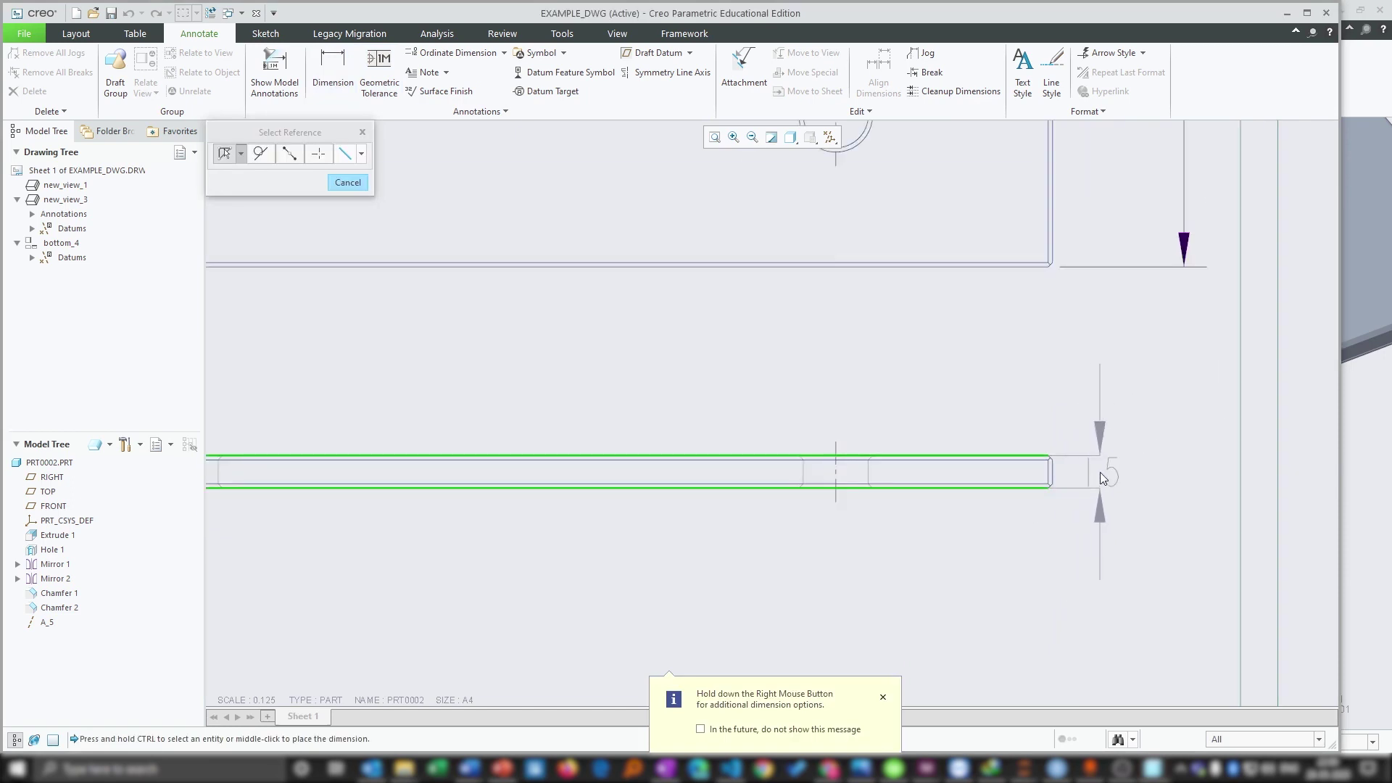
{"action": "middle_click", "coordinate": [1100, 394]}
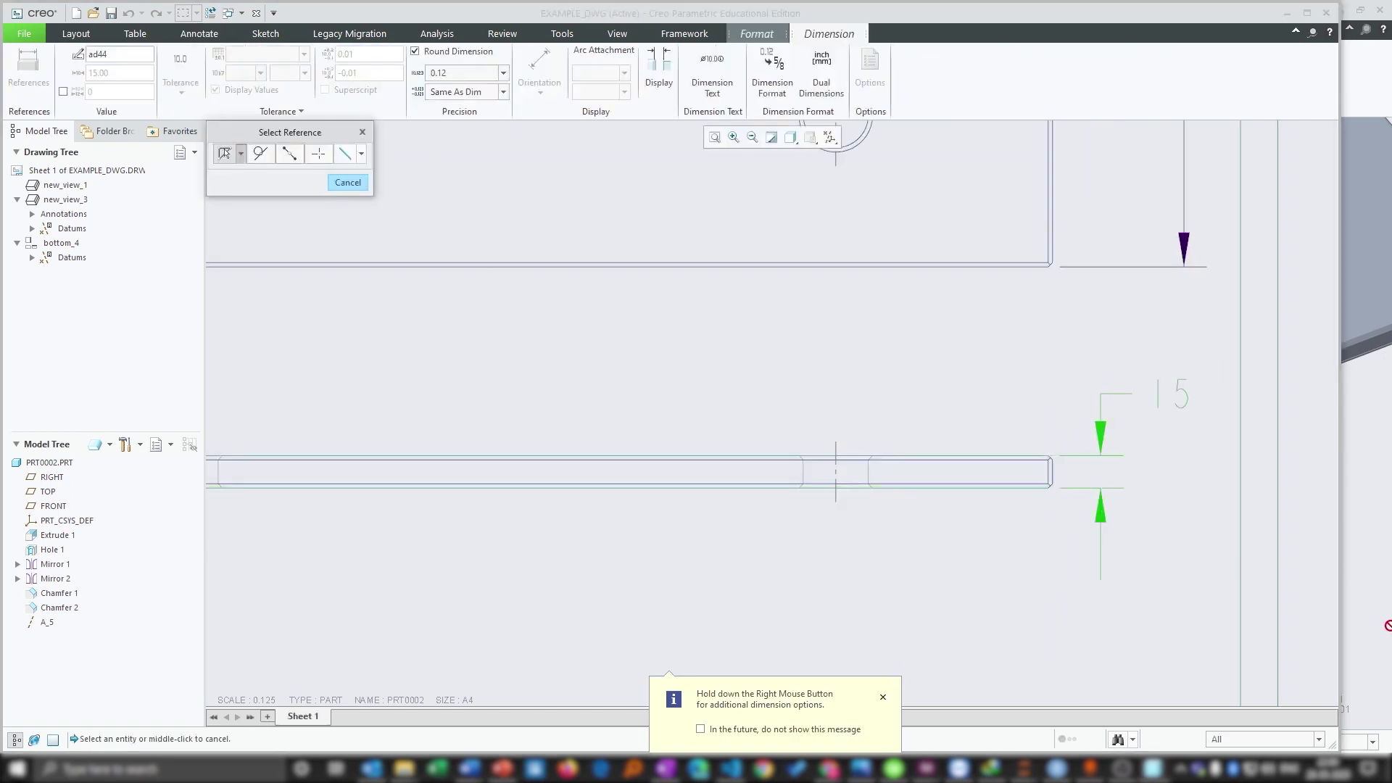
{"action": "middle_click", "coordinate": [1133, 574]}
{"action": "scroll", "coordinate": [606, 483], "scroll_direction": "down", "scroll_amount": 4}
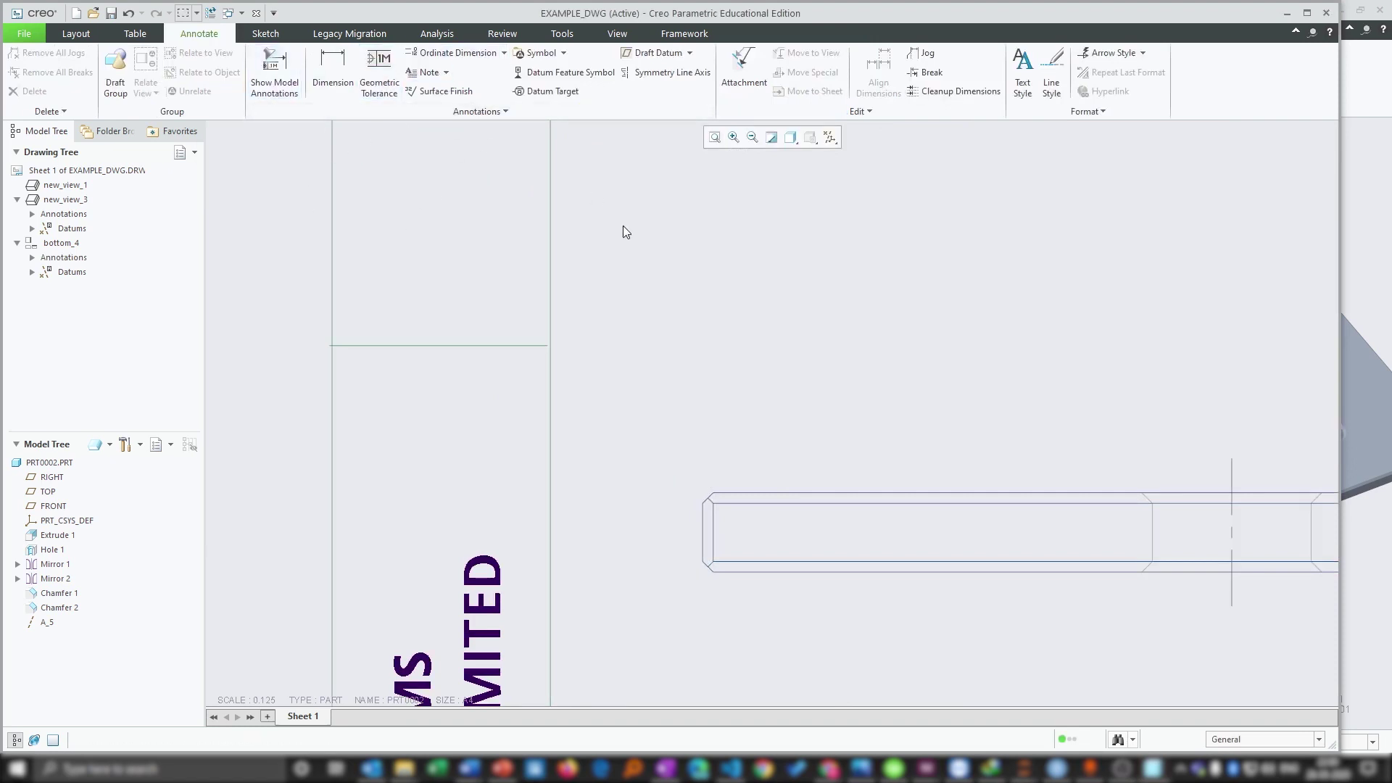
{"action": "left_click", "coordinate": [379, 80]}
{"action": "scroll", "coordinate": [729, 492], "scroll_direction": "down", "scroll_amount": 3}
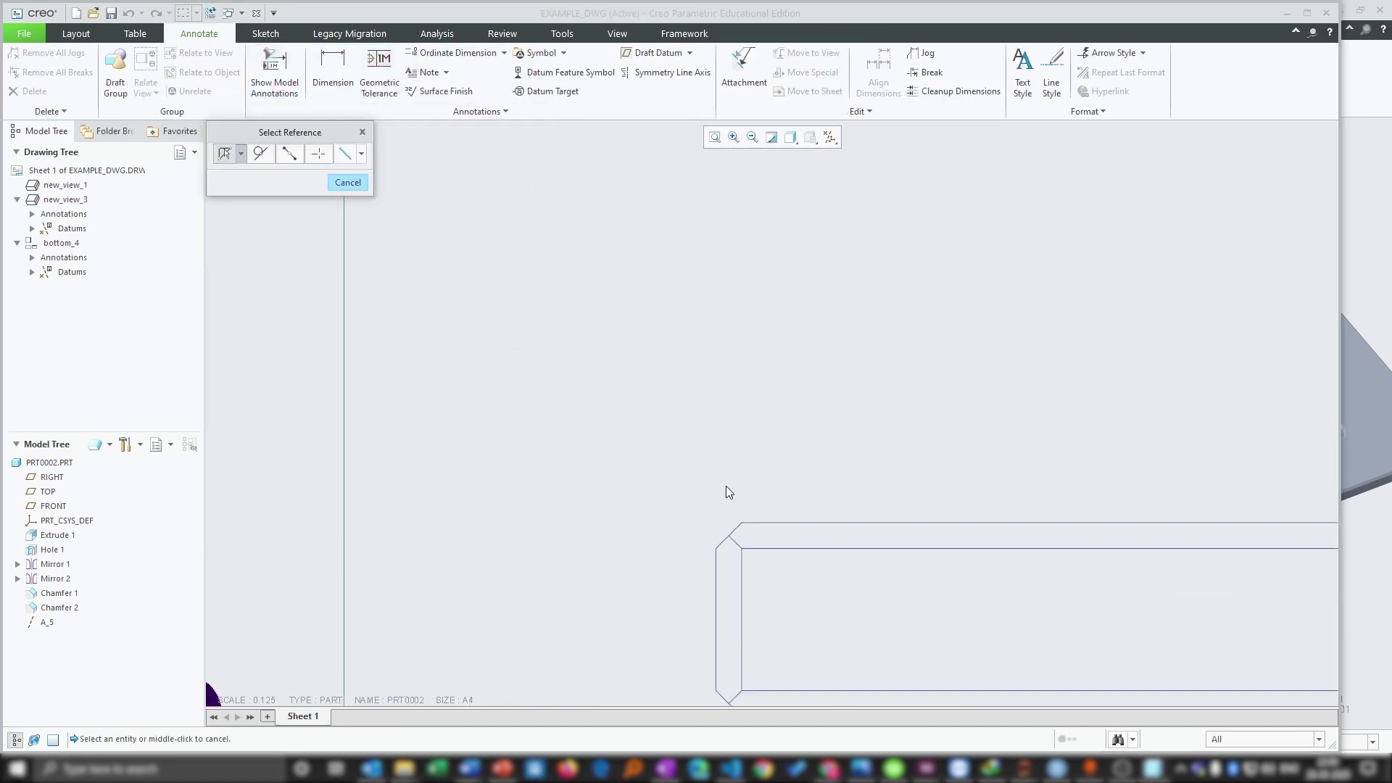
{"action": "left_click", "coordinate": [718, 552]}
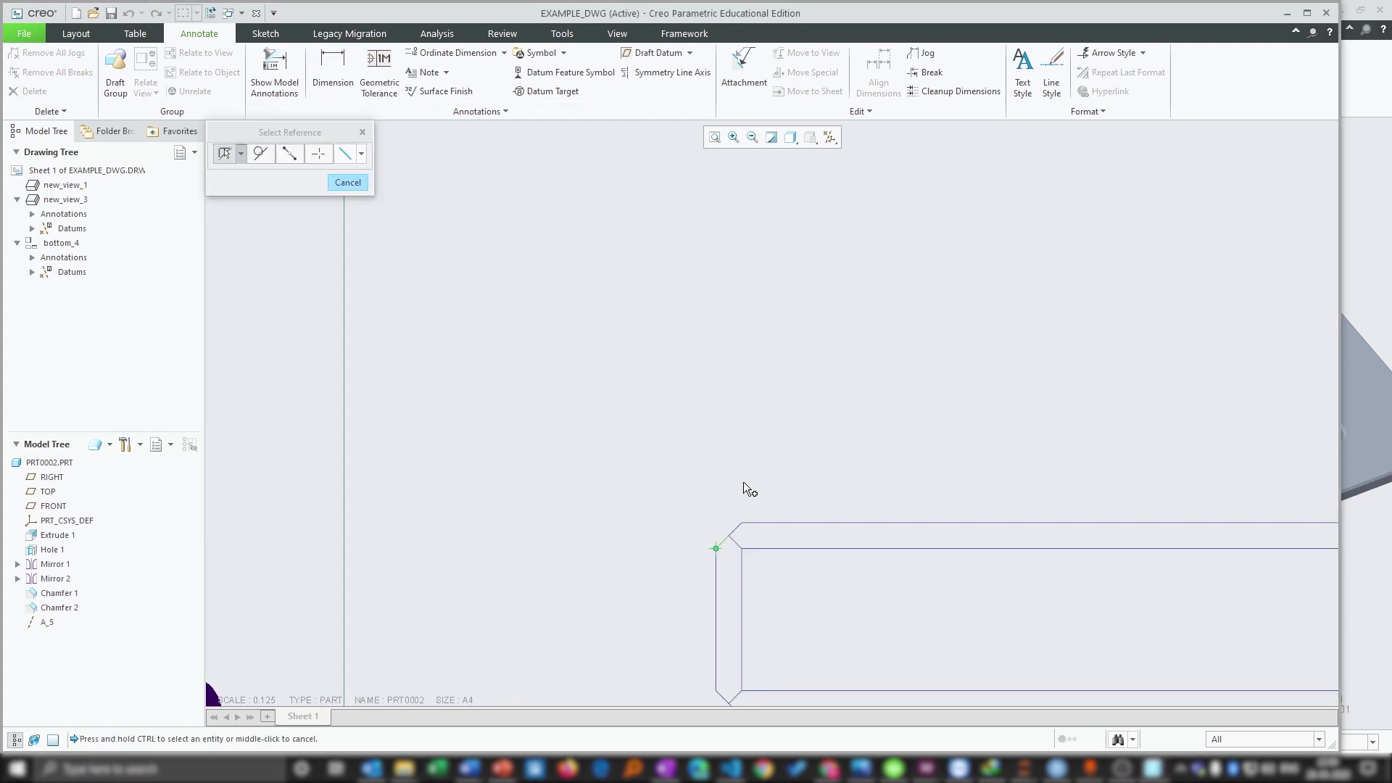
{"action": "left_click", "coordinate": [742, 520], "text": "ctrl"}
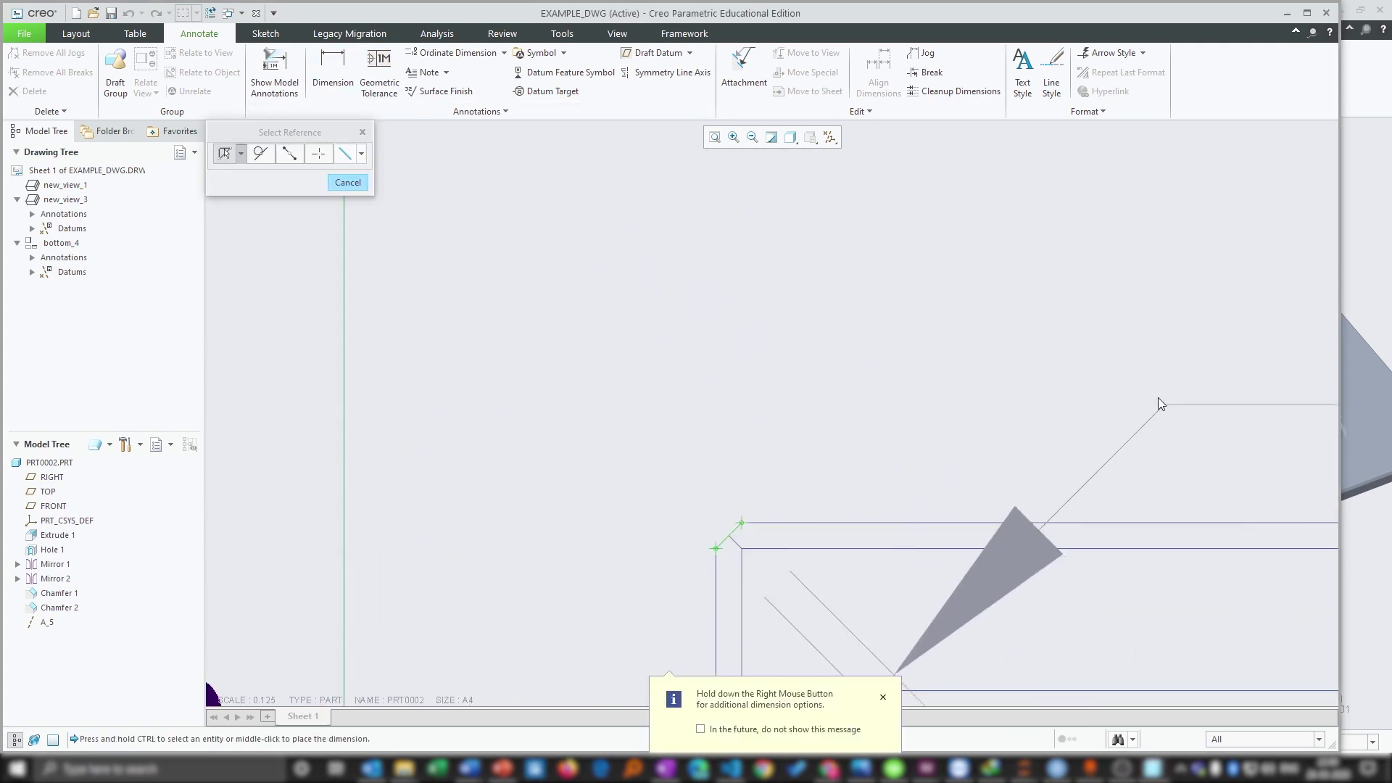
{"action": "key", "text": "Escape"}
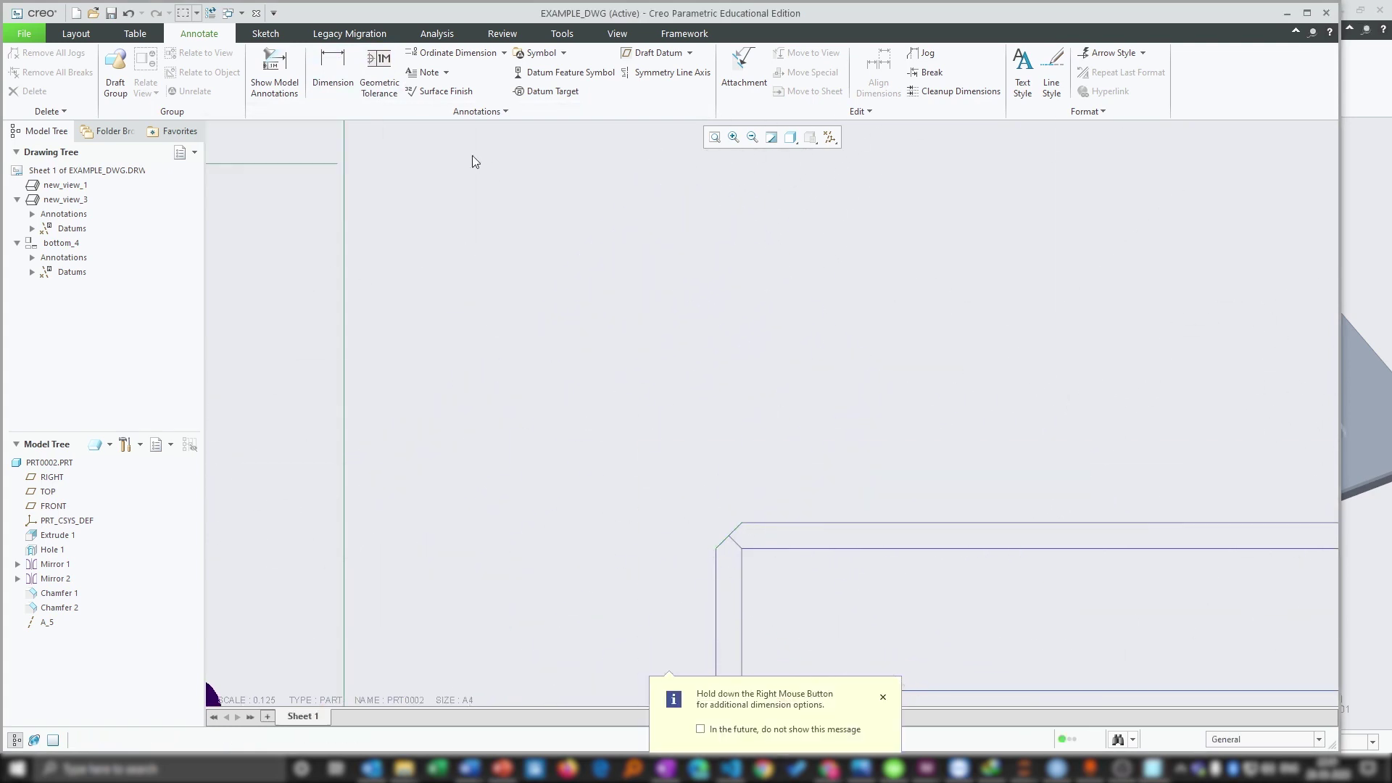
Dimension the vertical height of the chamfer at the edge view's upper-left corner, placing the dimension beyond the plate's left end.
{"action": "left_click", "coordinate": [333, 64]}
{"action": "left_click", "coordinate": [717, 549]}
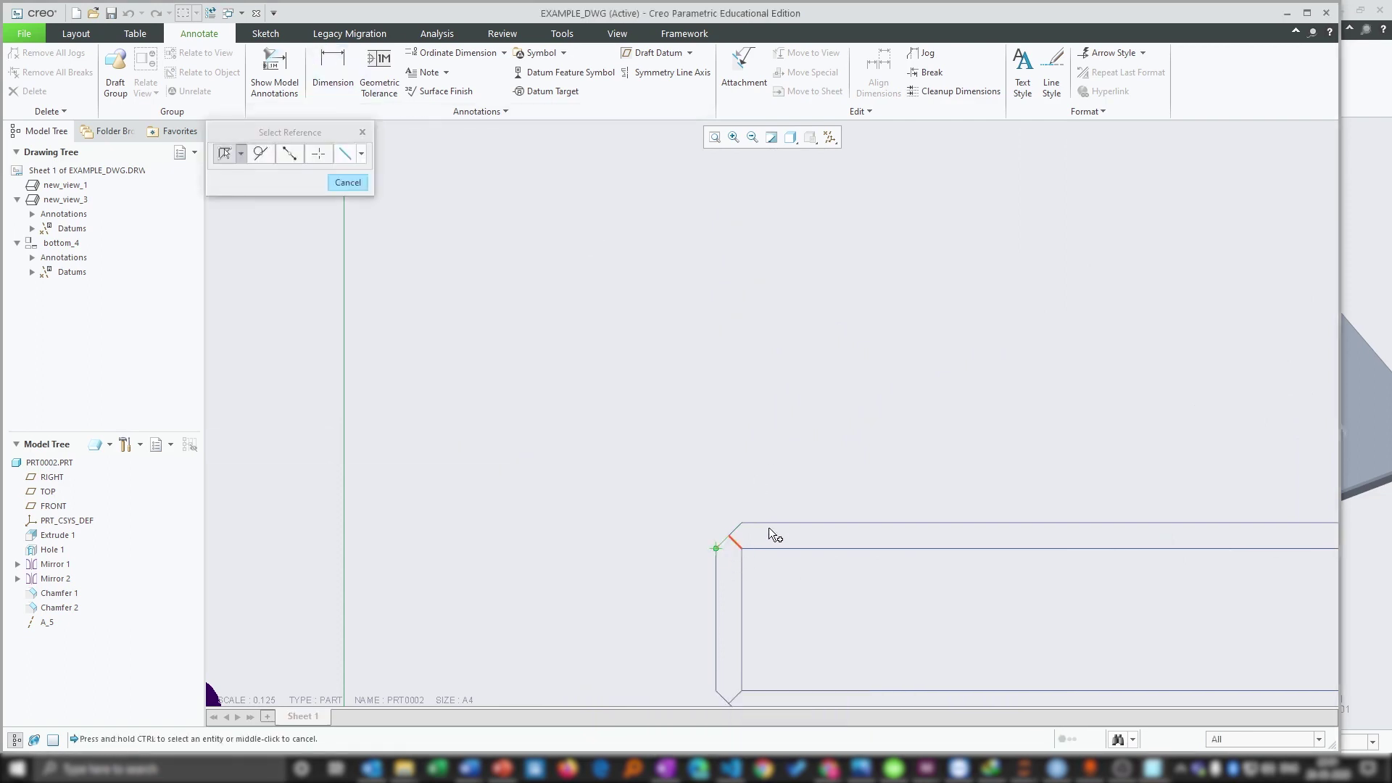
{"action": "left_click", "coordinate": [825, 523], "text": "ctrl"}
{"action": "scroll", "coordinate": [815, 403], "scroll_direction": "down", "scroll_amount": 4}
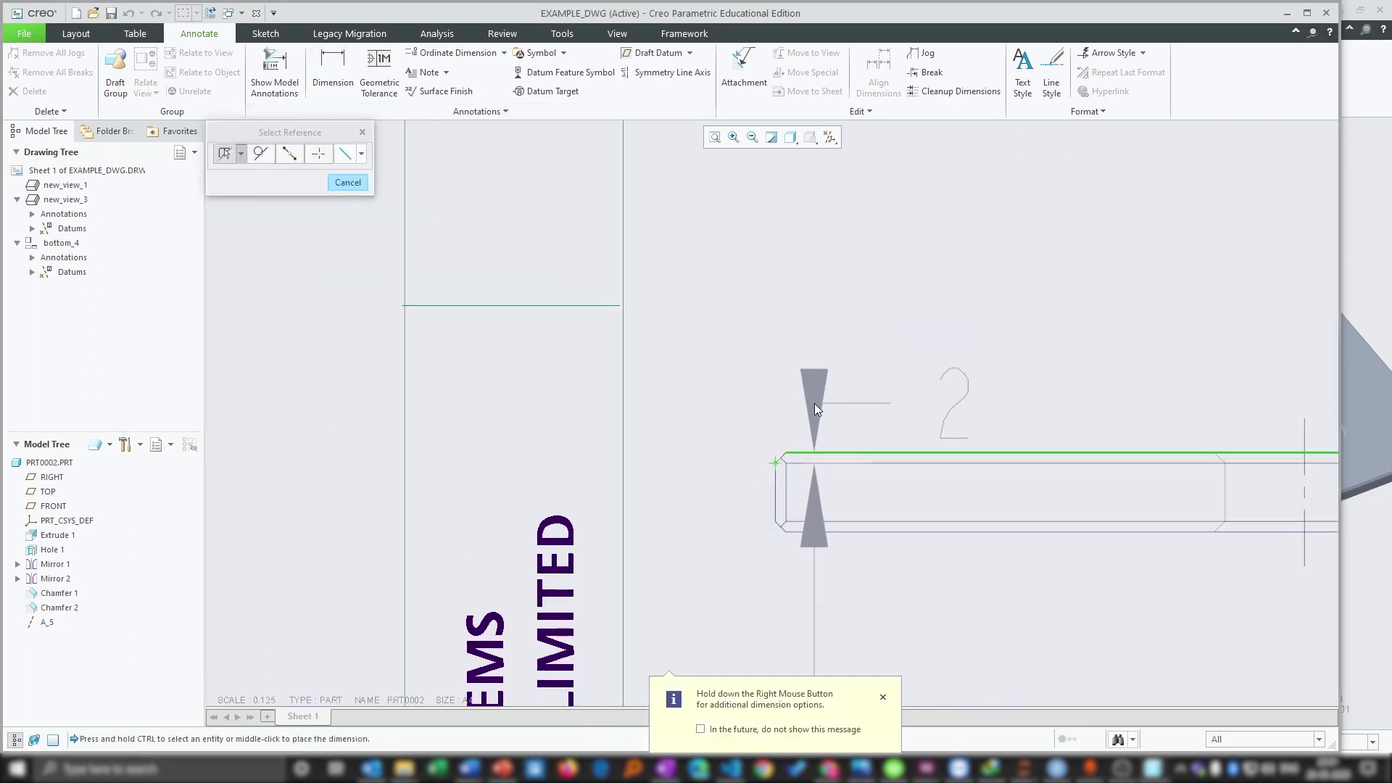
{"action": "middle_click", "coordinate": [754, 361]}
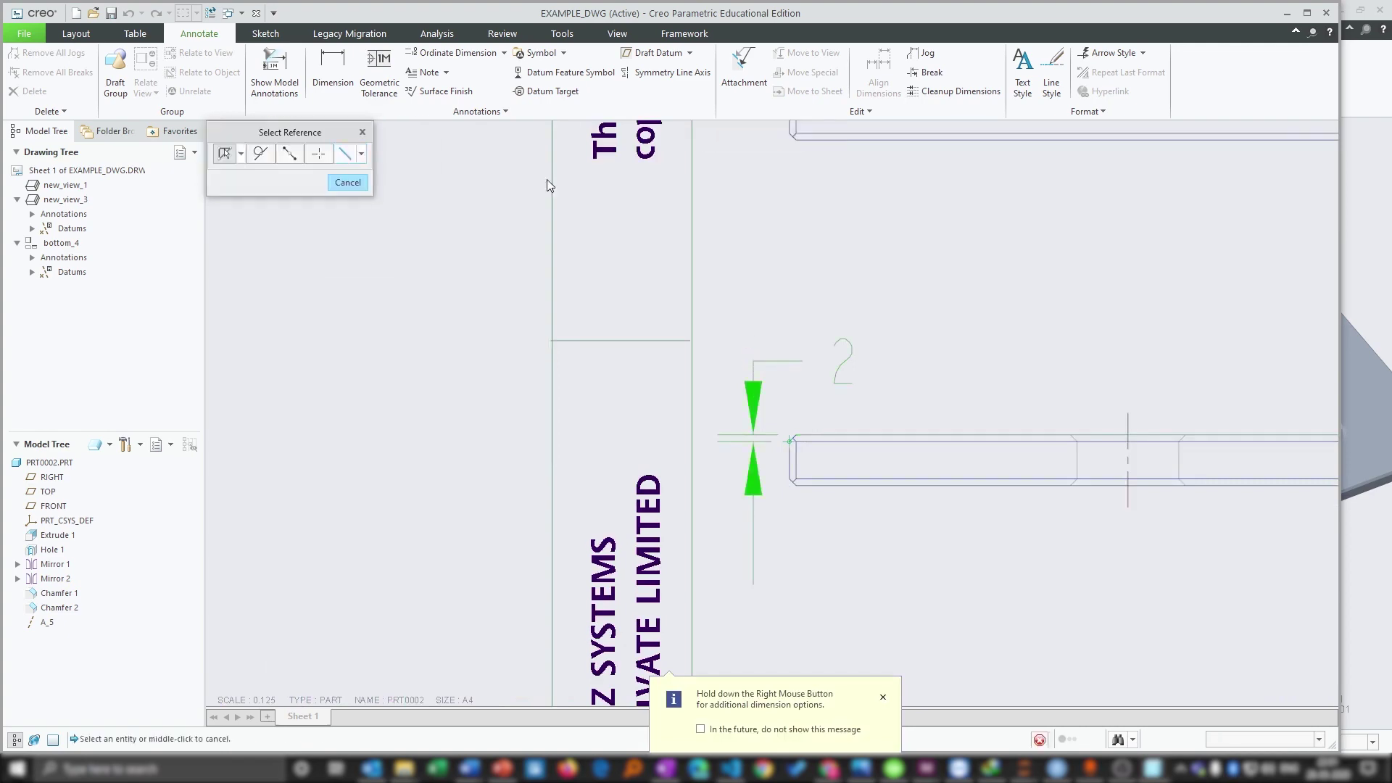
{"action": "left_click", "coordinate": [348, 182]}
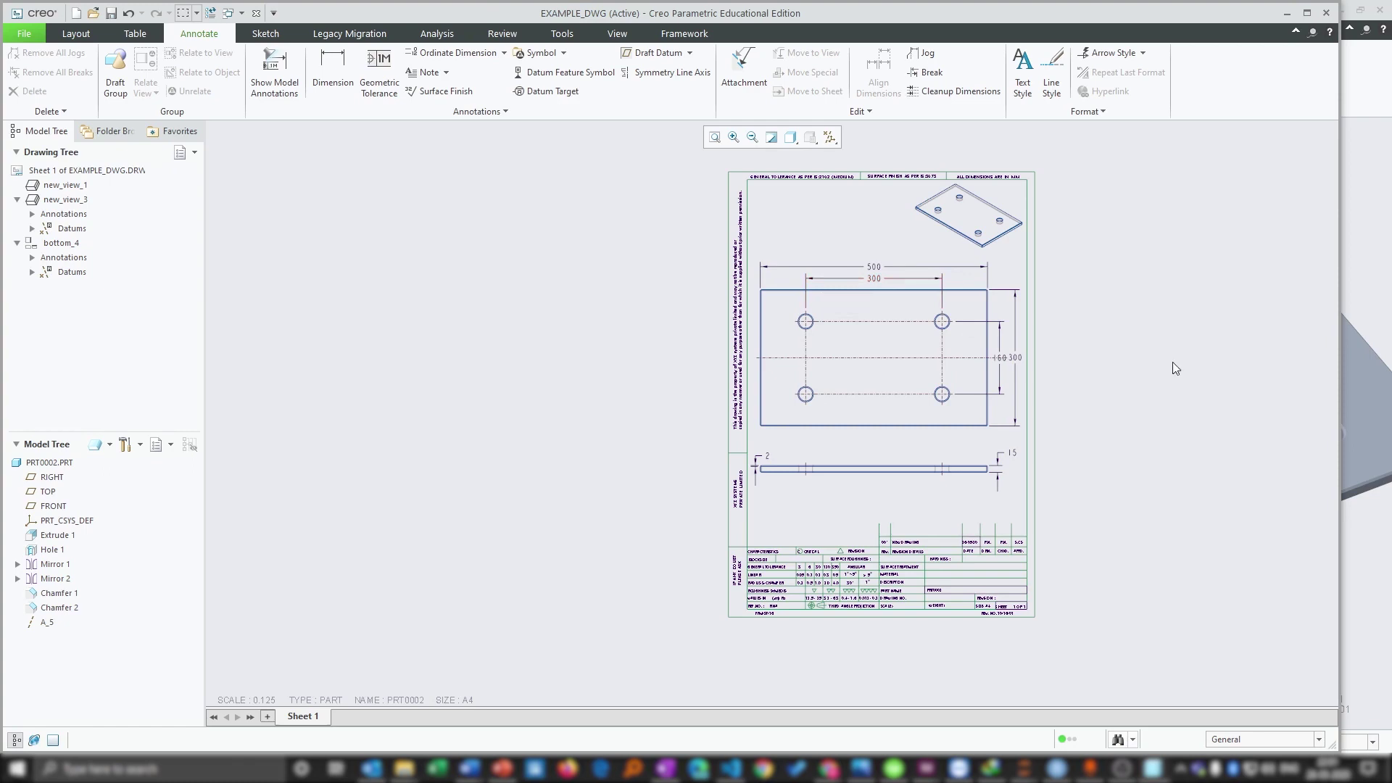
Shift the vertical hole-spacing dimension closer to the plate's right edge, widening its gap to the overall height dimension.
{"action": "scroll", "coordinate": [1007, 348], "scroll_direction": "up", "scroll_amount": 5}
{"action": "left_click", "coordinate": [976, 406]}
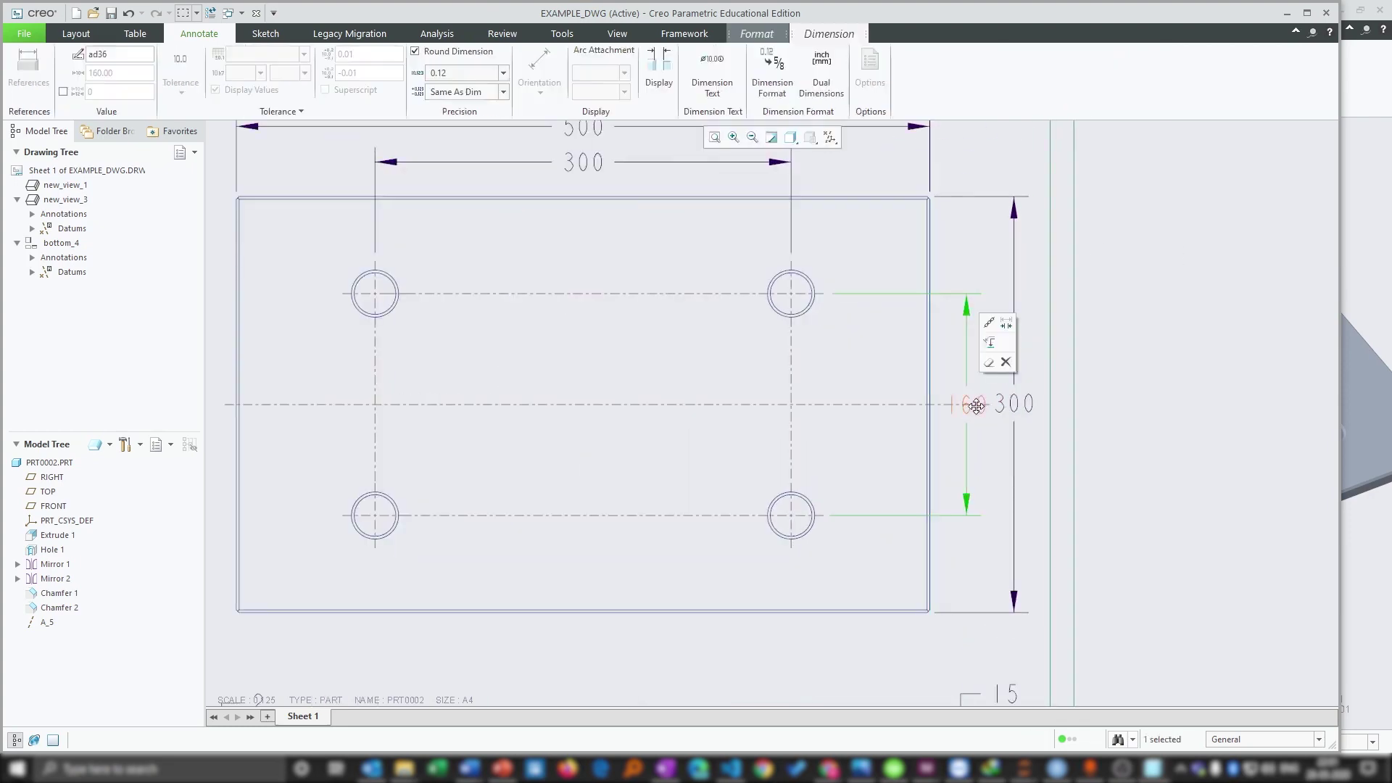
{"action": "mouse_move", "coordinate": [977, 406]}
{"action": "left_mouse_down"}
{"action": "mouse_move", "coordinate": [876, 404]}
{"action": "mouse_move", "coordinate": [969, 402]}
{"action": "left_mouse_up"}
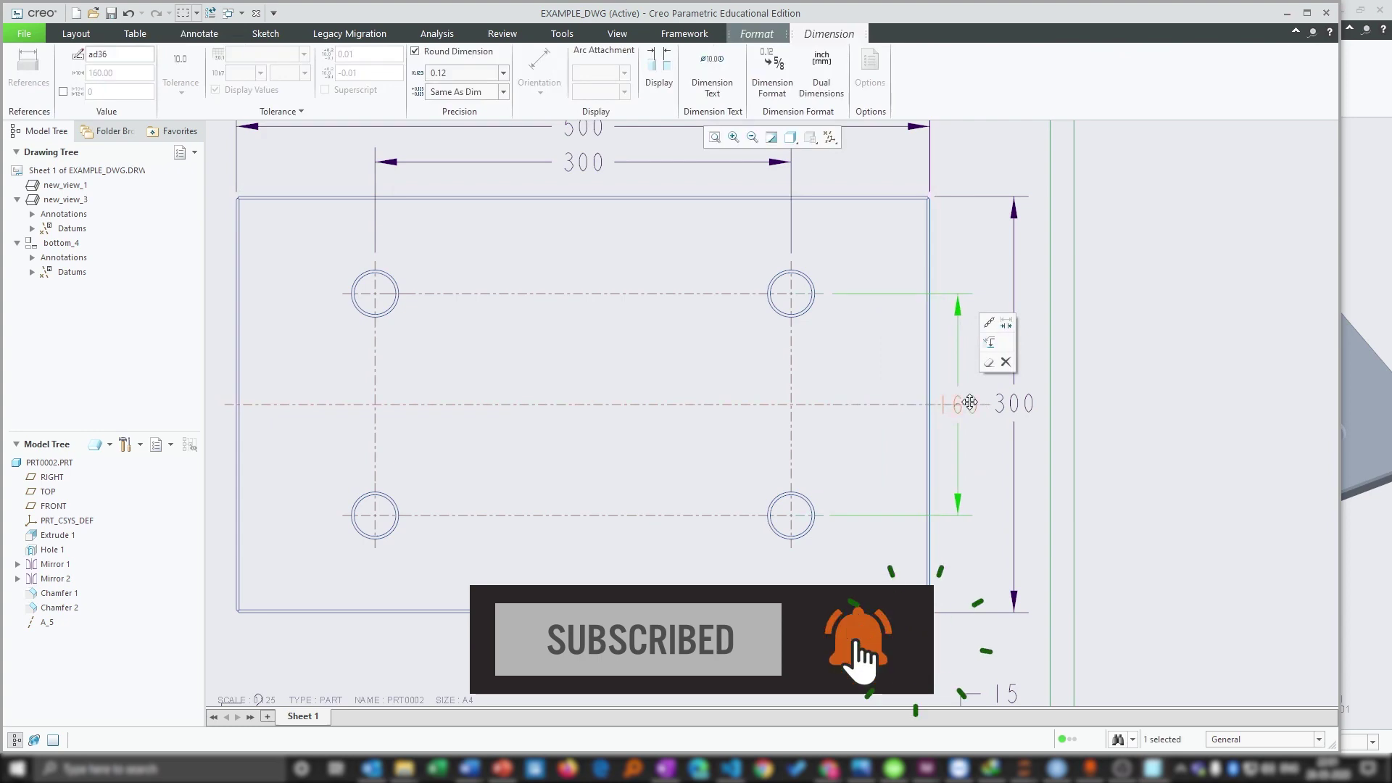
Set the text orientation of the edge view's chamfer height dimension to Parallel to and above leader.
{"action": "left_click", "coordinate": [1159, 394]}
{"action": "scroll", "coordinate": [1097, 405], "scroll_direction": "down", "scroll_amount": 3}
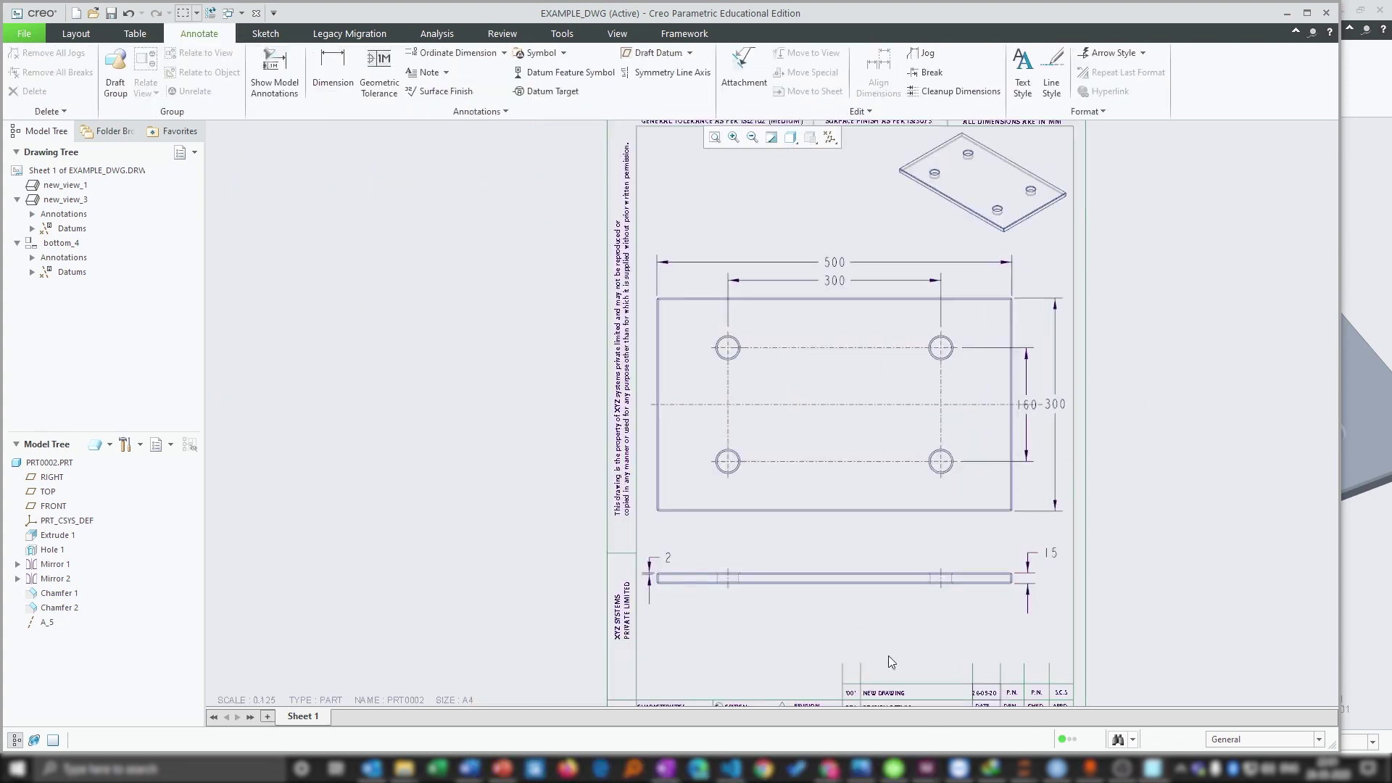
{"action": "scroll", "coordinate": [635, 609], "scroll_direction": "up", "scroll_amount": 3}
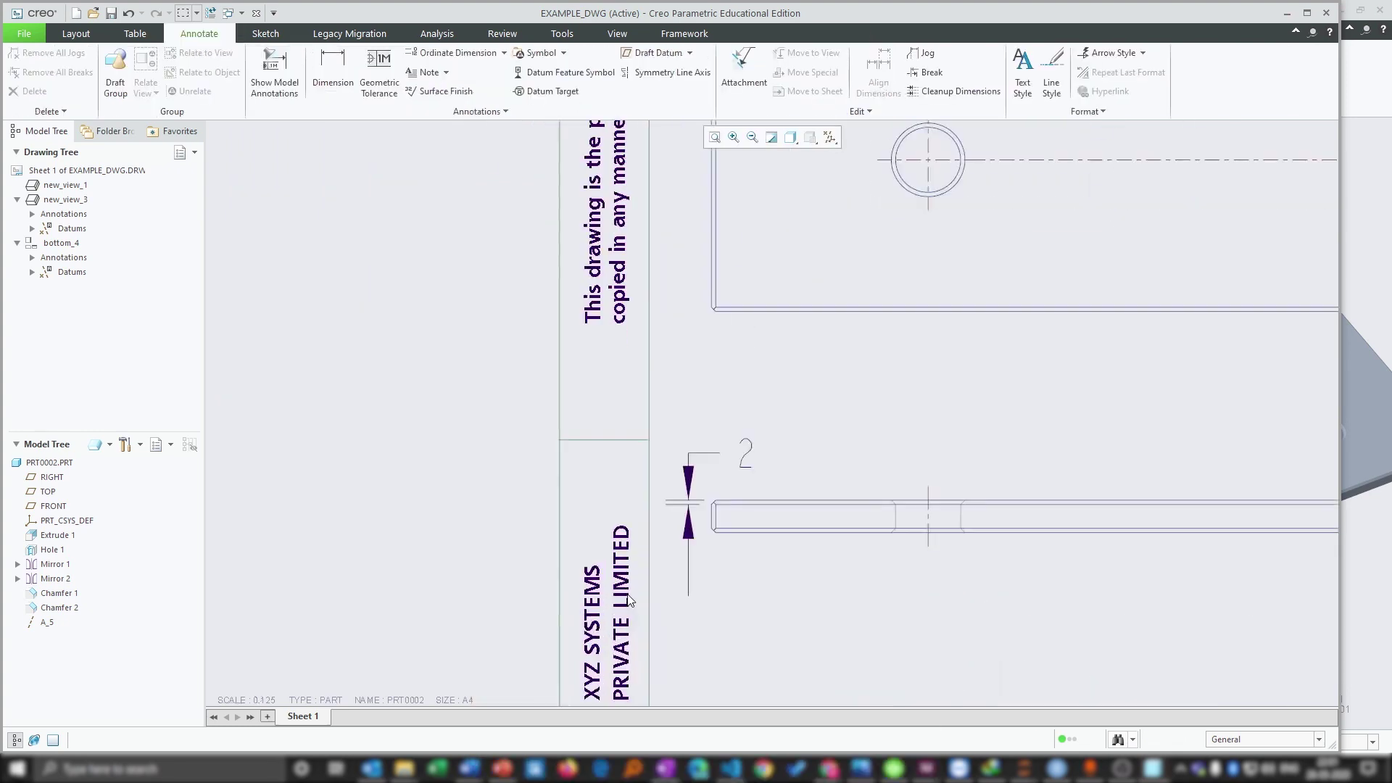
{"action": "left_click", "coordinate": [747, 453]}
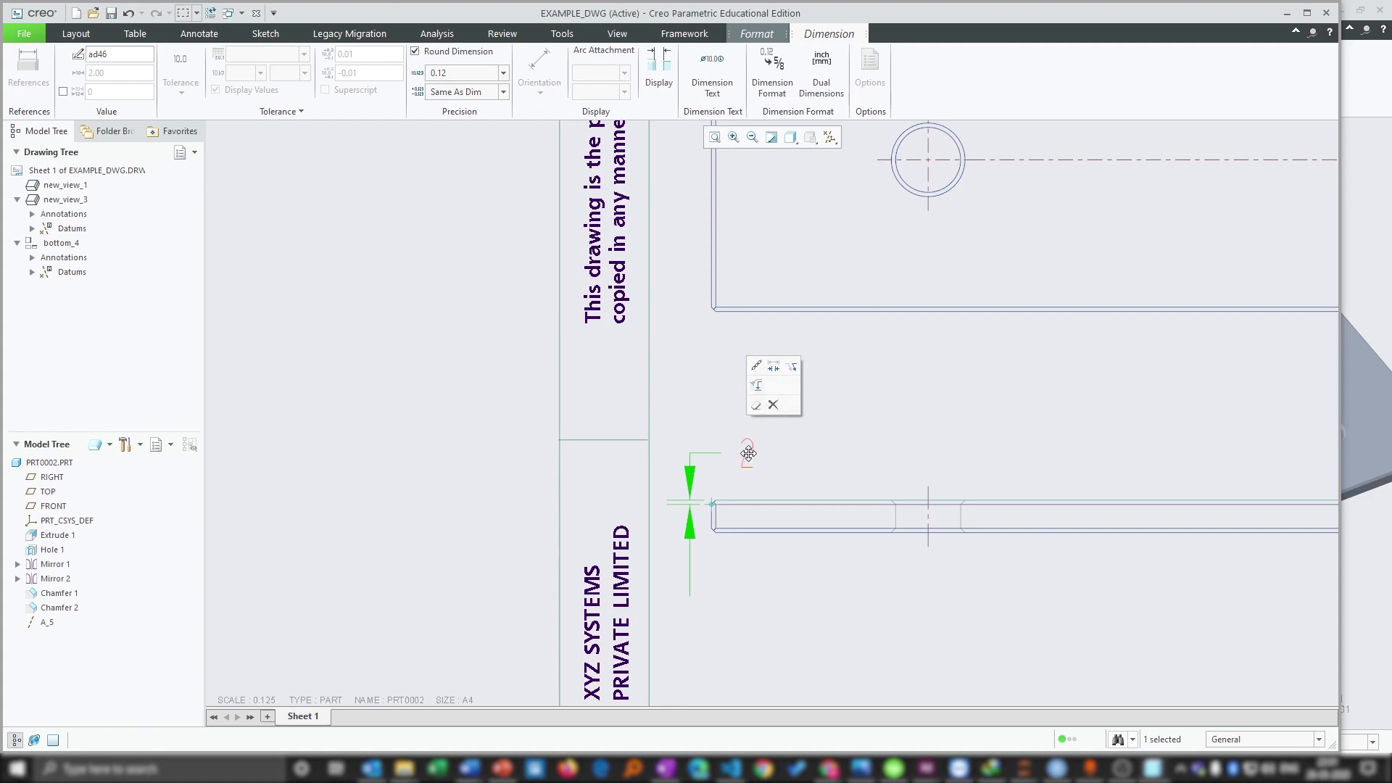
{"action": "left_click", "coordinate": [659, 67]}
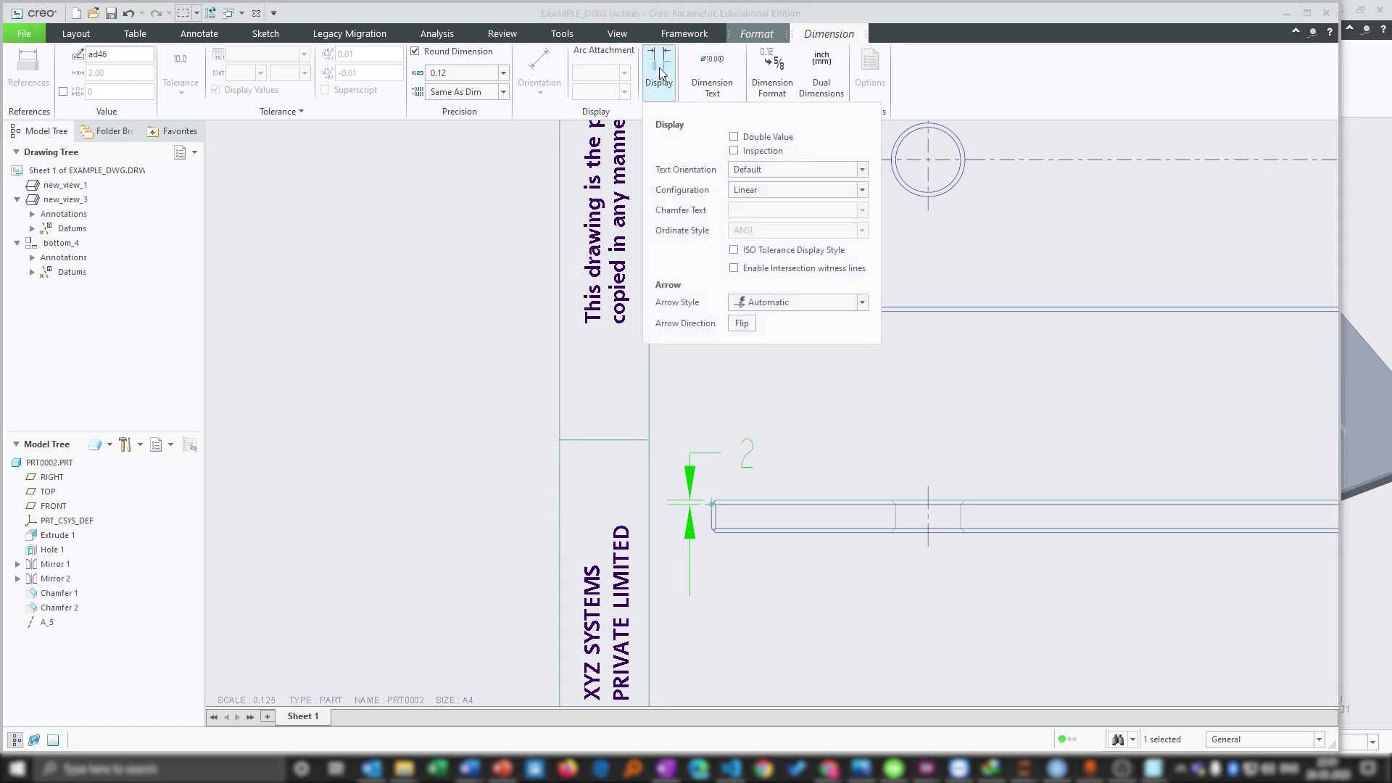
{"action": "left_click", "coordinate": [801, 173]}
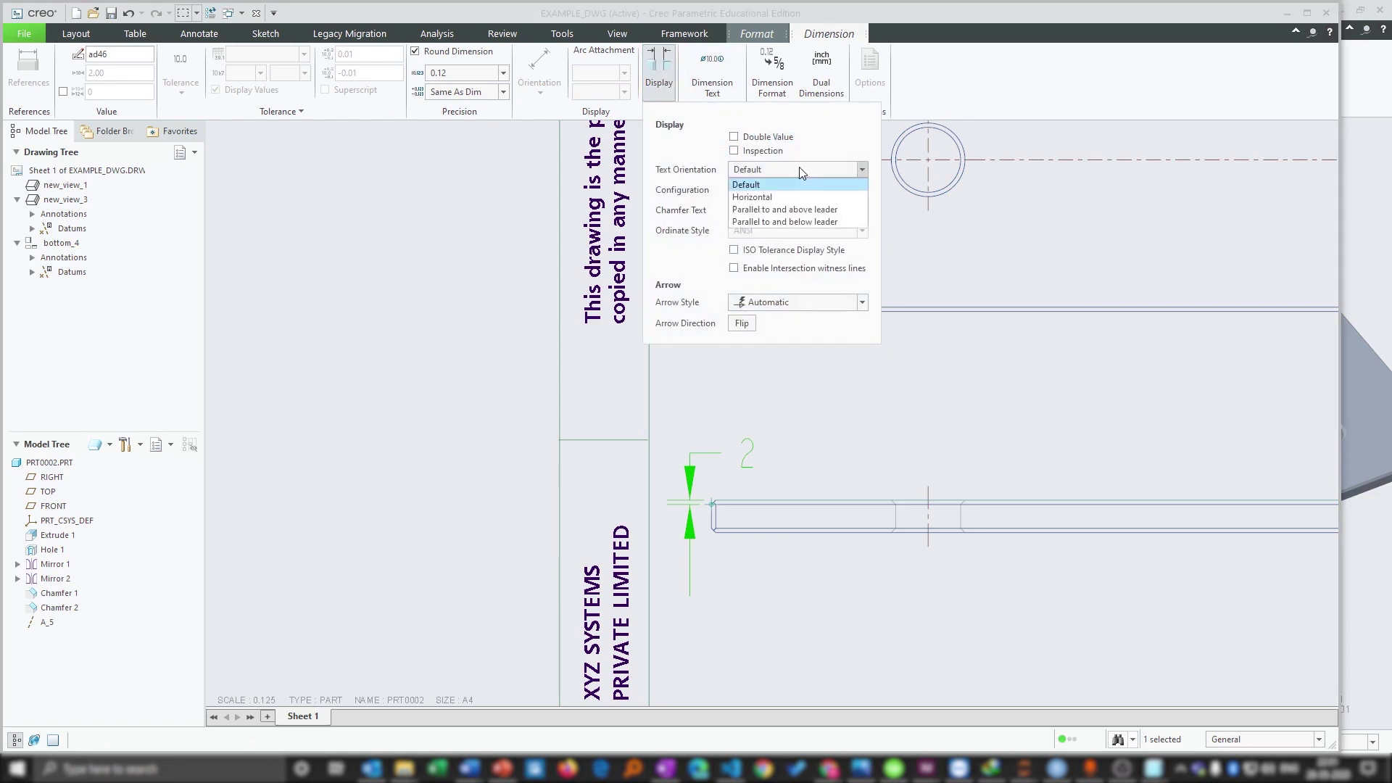
{"action": "left_click", "coordinate": [819, 210]}
{"action": "left_click", "coordinate": [702, 464]}
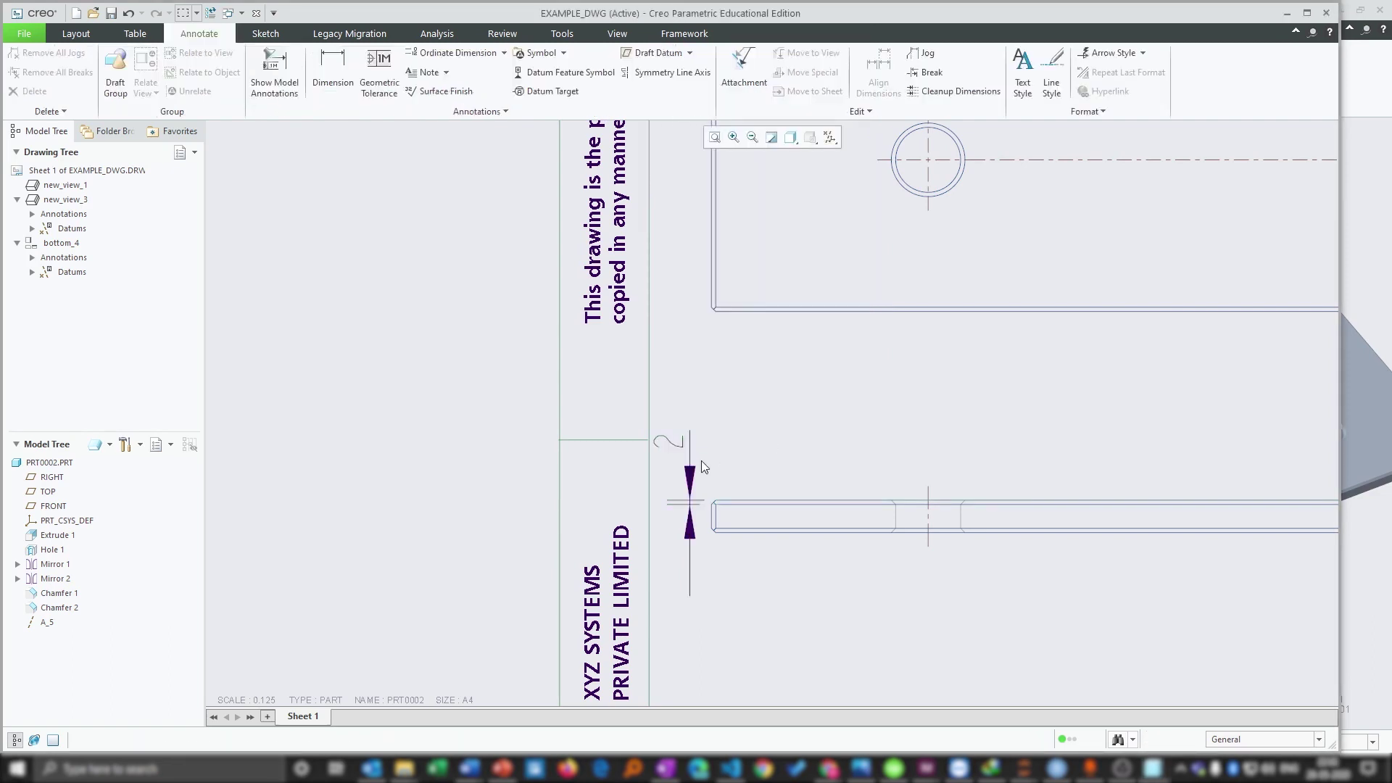
Nudge the chamfer dimension slightly closer to the plate and give it the prefix C and the suffix x45°.
{"action": "left_click", "coordinate": [694, 435]}
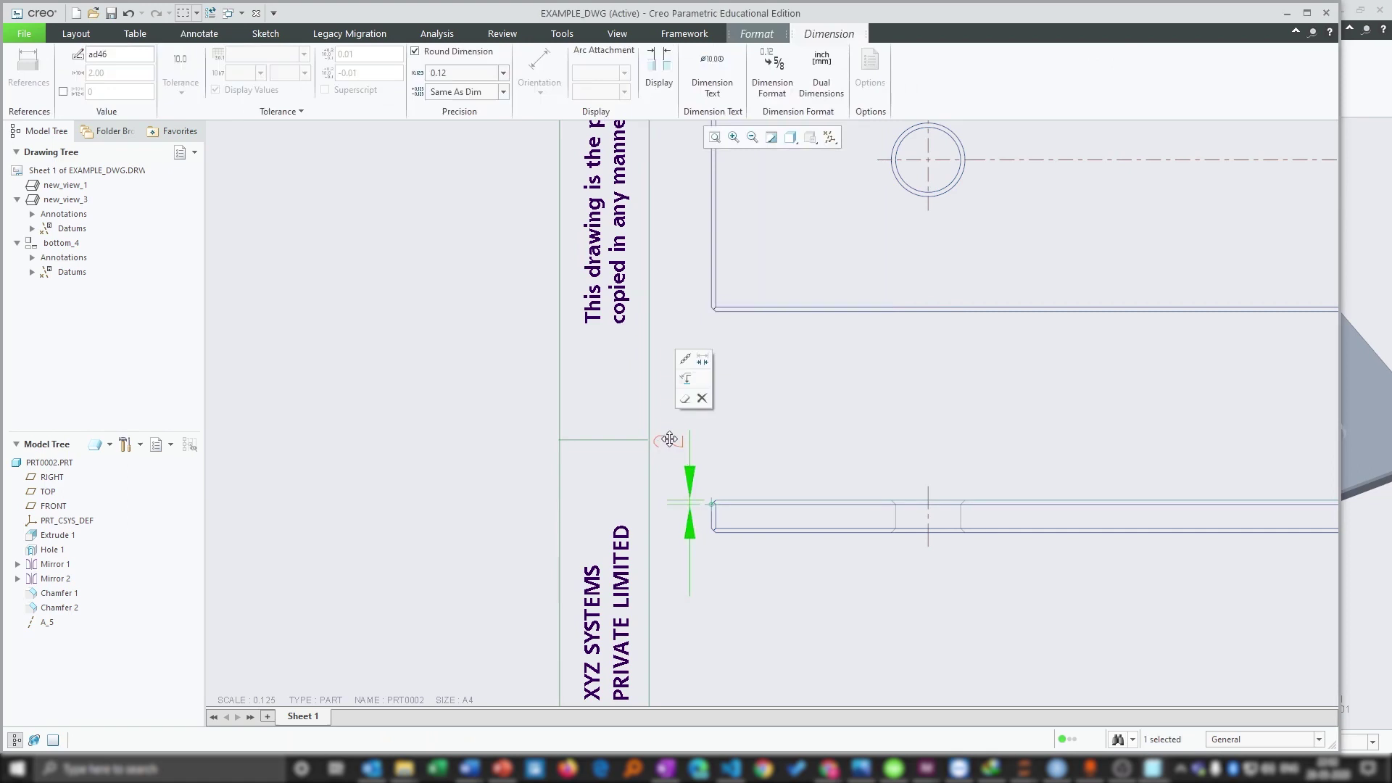
{"action": "left_click", "coordinate": [815, 345]}
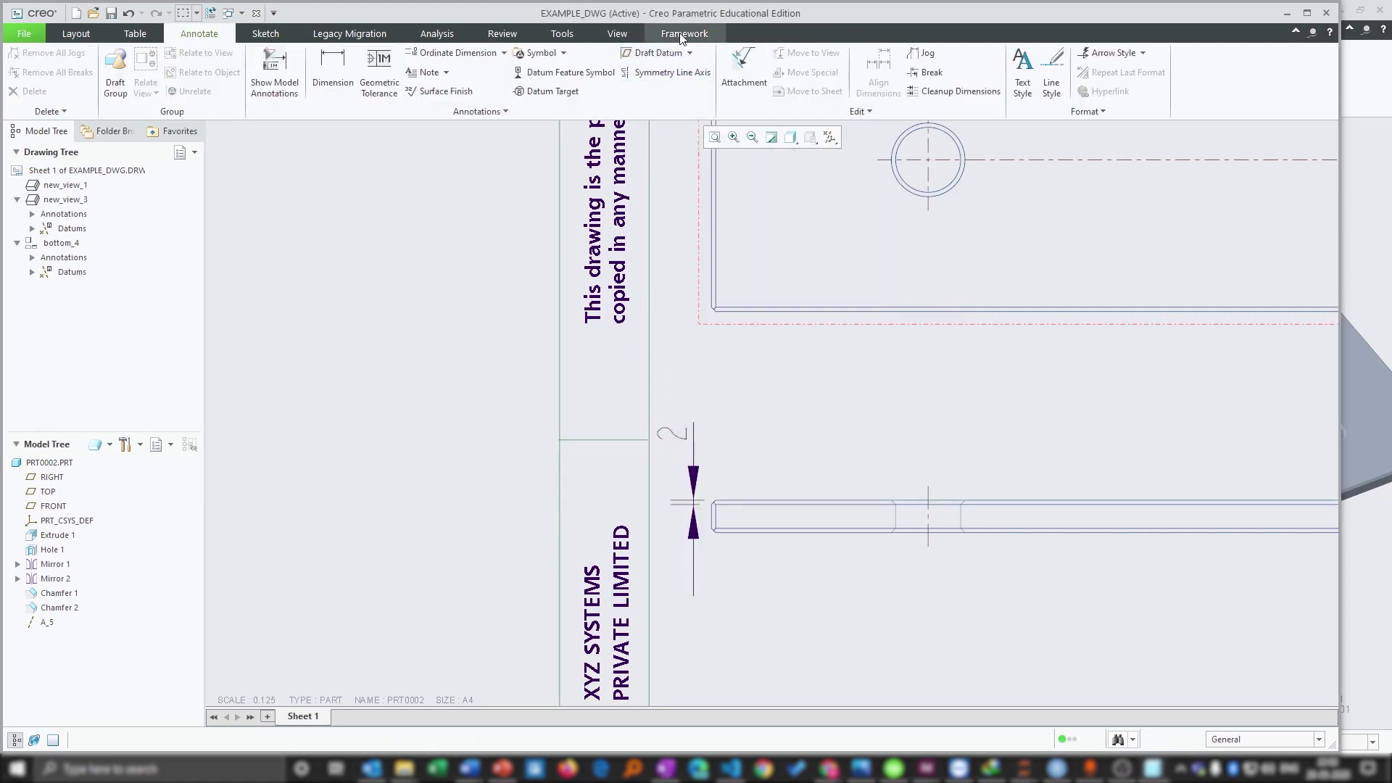
{"action": "left_click", "coordinate": [690, 441]}
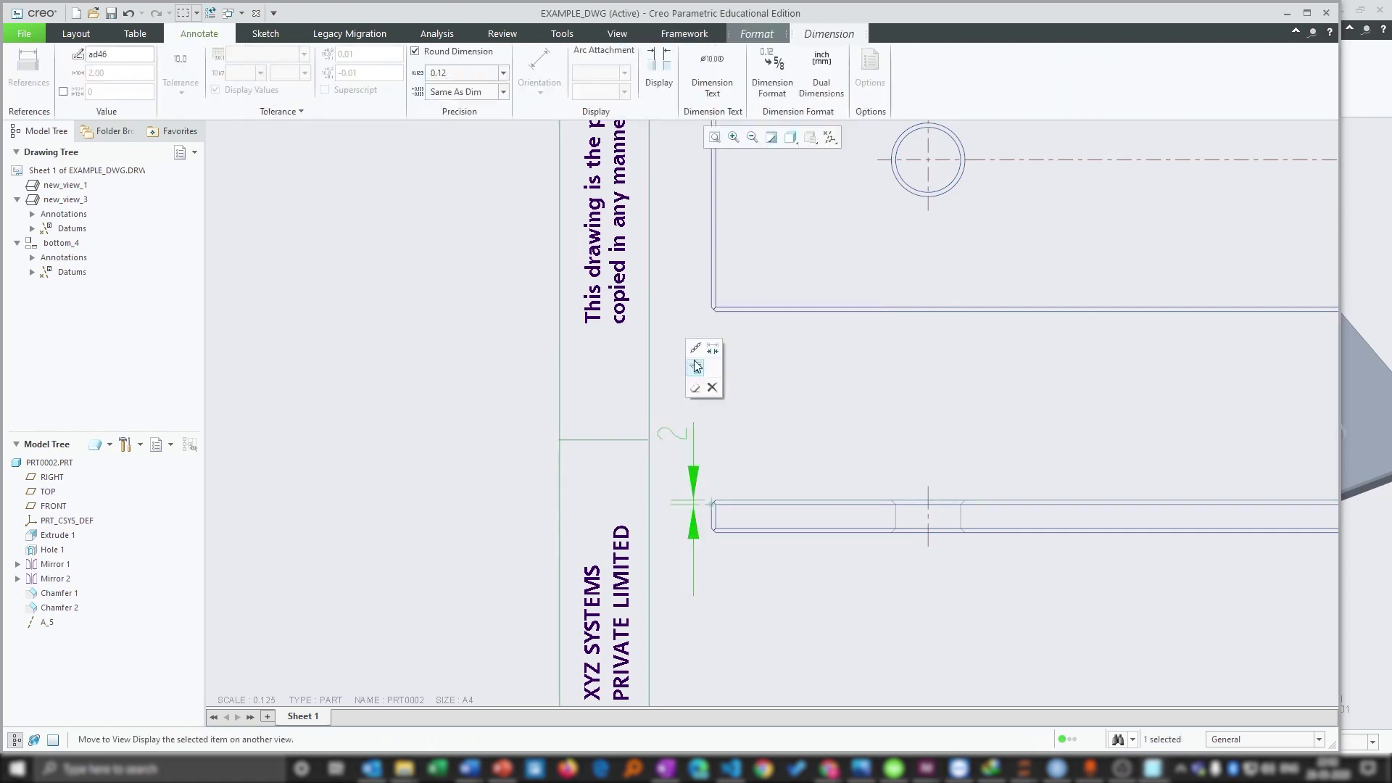
{"action": "left_click", "coordinate": [717, 87]}
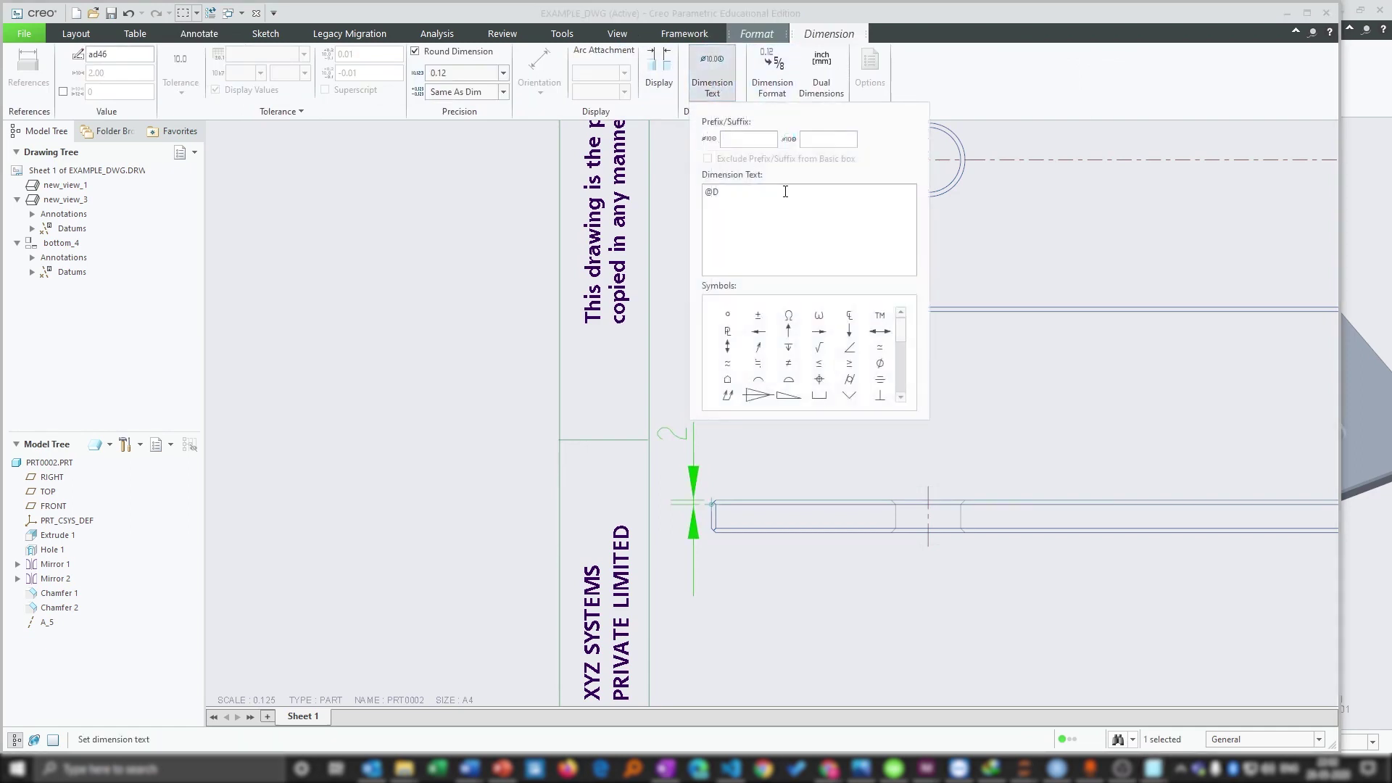
{"action": "type", "text": "C"}
{"action": "left_click", "coordinate": [821, 143]}
{"action": "type", "text": "x45"}
{"action": "left_click", "coordinate": [727, 314]}
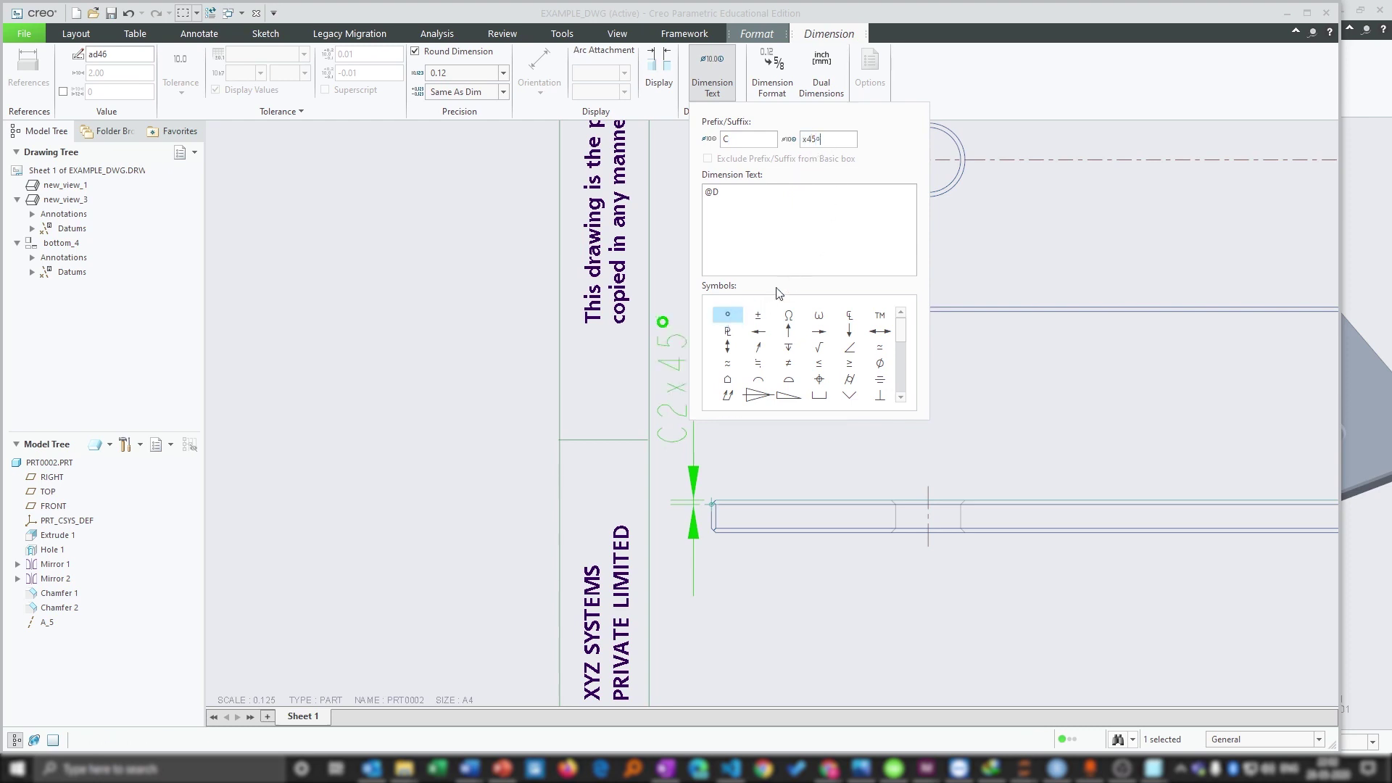
Add a second line reading (TYP) to the text of the chamfer dimension beside the edge view.
{"action": "left_click", "coordinate": [793, 200]}
{"action": "type", "text": "TY"}
{"action": "key", "text": "BackSpace"}
{"action": "key", "text": "BackSpace"}
{"action": "key", "text": "Return"}
{"action": "type", "text": "("}
{"action": "left_click", "coordinate": [1011, 268]}
Delete the C2x45° (TYP) chamfer dimension at the left end of the edge view.
{"action": "scroll", "coordinate": [738, 381], "scroll_direction": "down", "scroll_amount": 3}
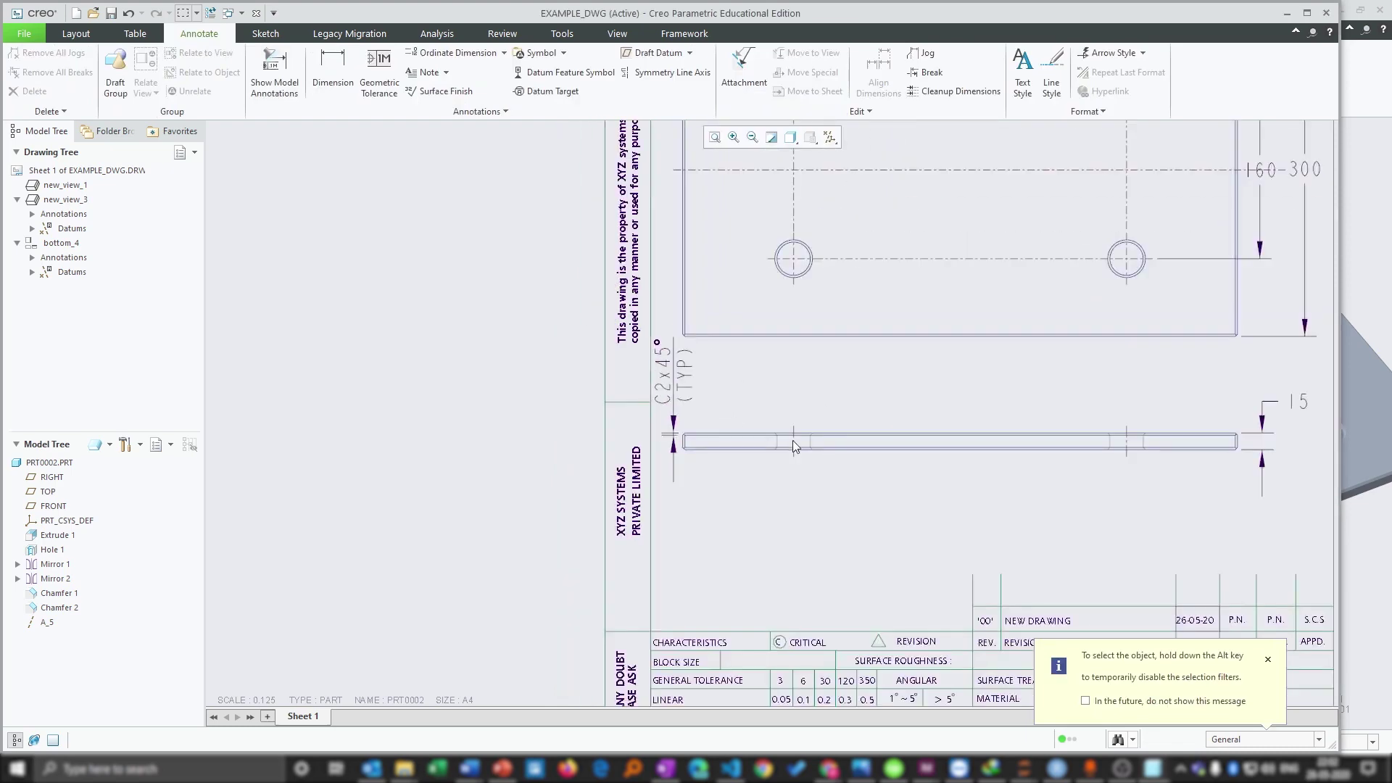
{"action": "scroll", "coordinate": [664, 398], "scroll_direction": "up", "scroll_amount": 3}
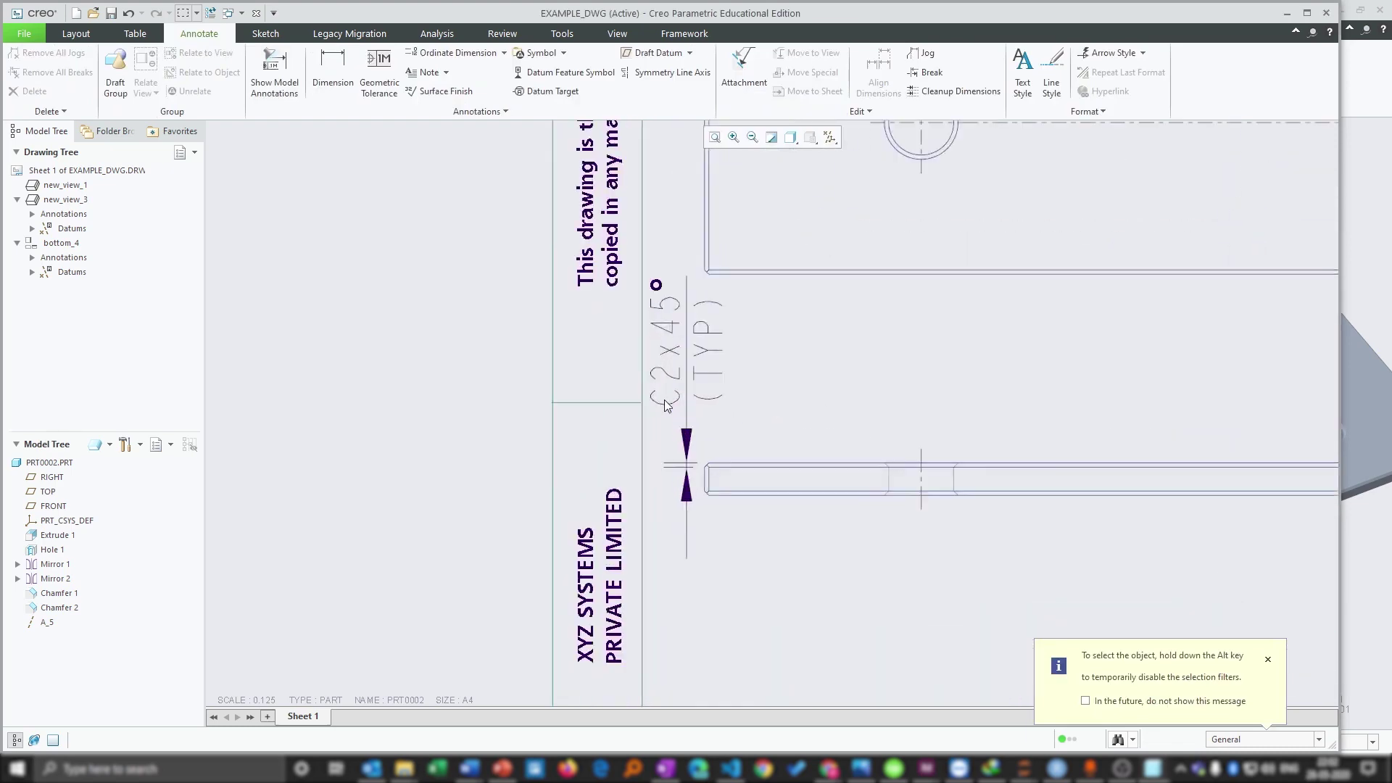
{"action": "left_click", "coordinate": [713, 364]}
{"action": "left_click", "coordinate": [846, 374]}
{"action": "scroll", "coordinate": [625, 542], "scroll_direction": "down", "scroll_amount": 3}
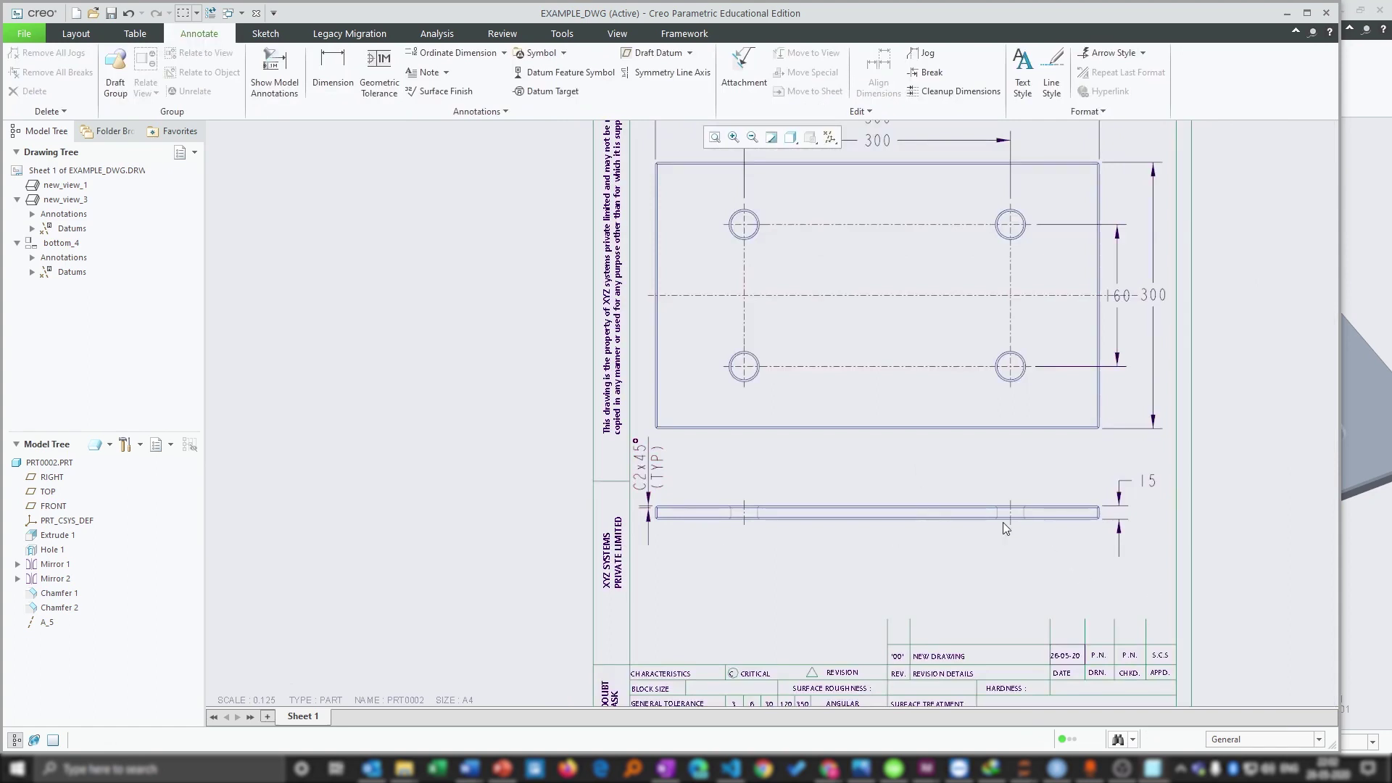
{"action": "middle_click_drag", "start_coordinate": [666, 494], "coordinate": [608, 512]}
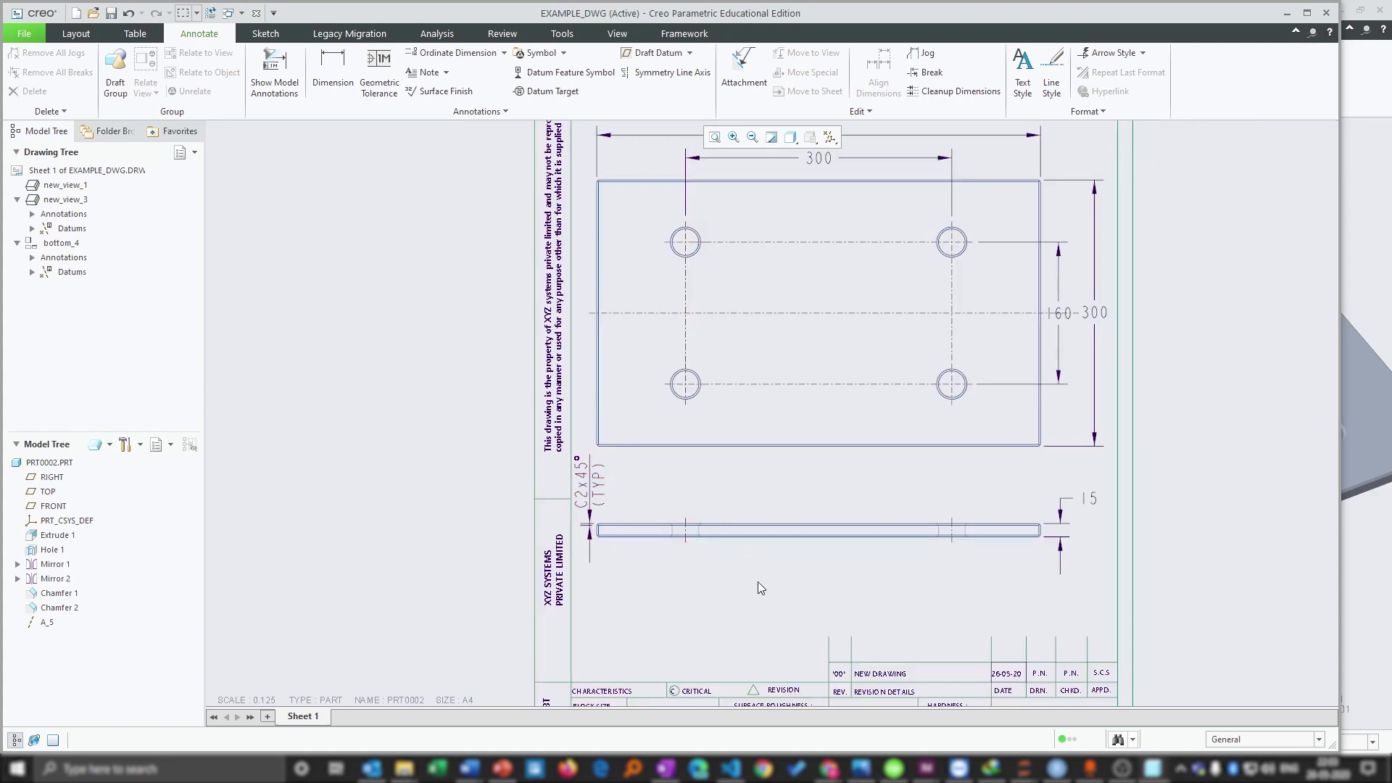
{"action": "scroll", "coordinate": [596, 555], "scroll_direction": "up", "scroll_amount": 6}
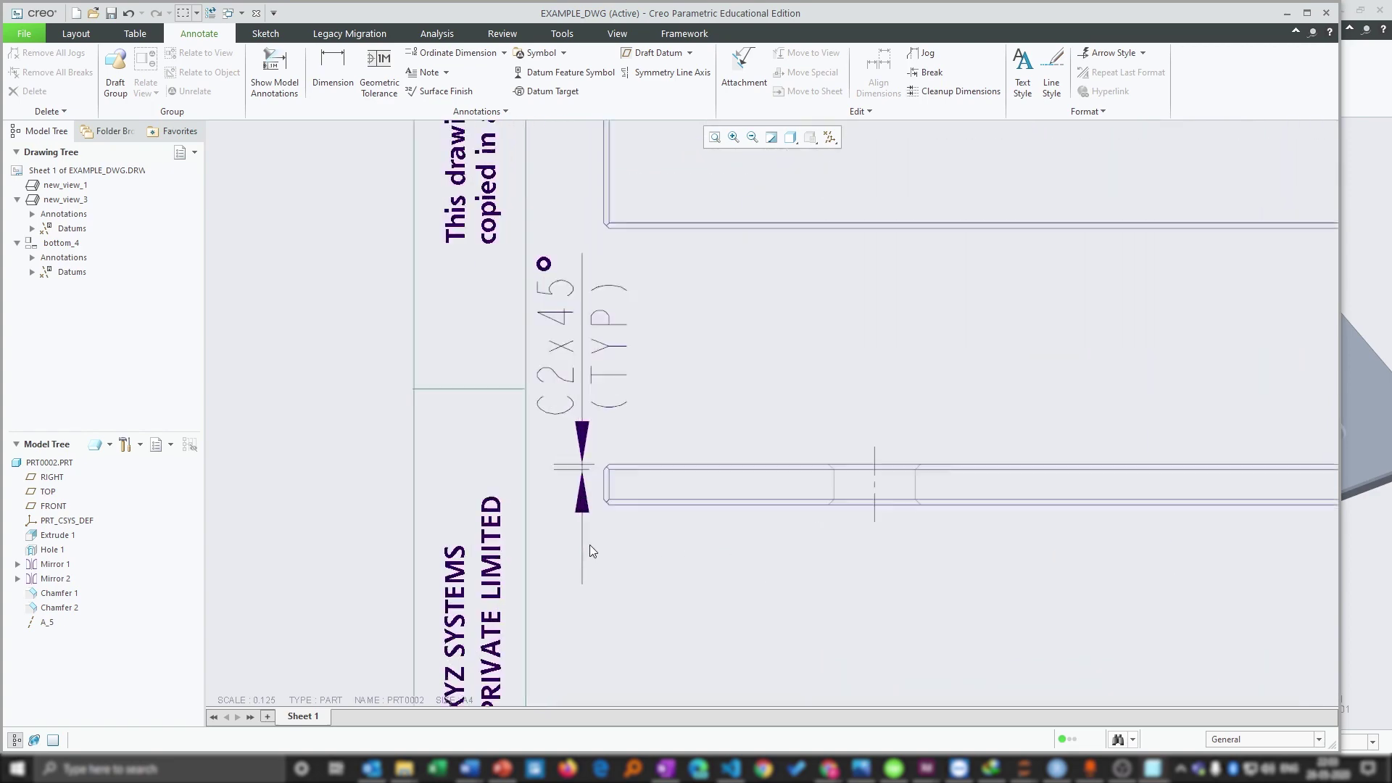
{"action": "left_click", "coordinate": [593, 364]}
{"action": "key", "text": "Delete"}
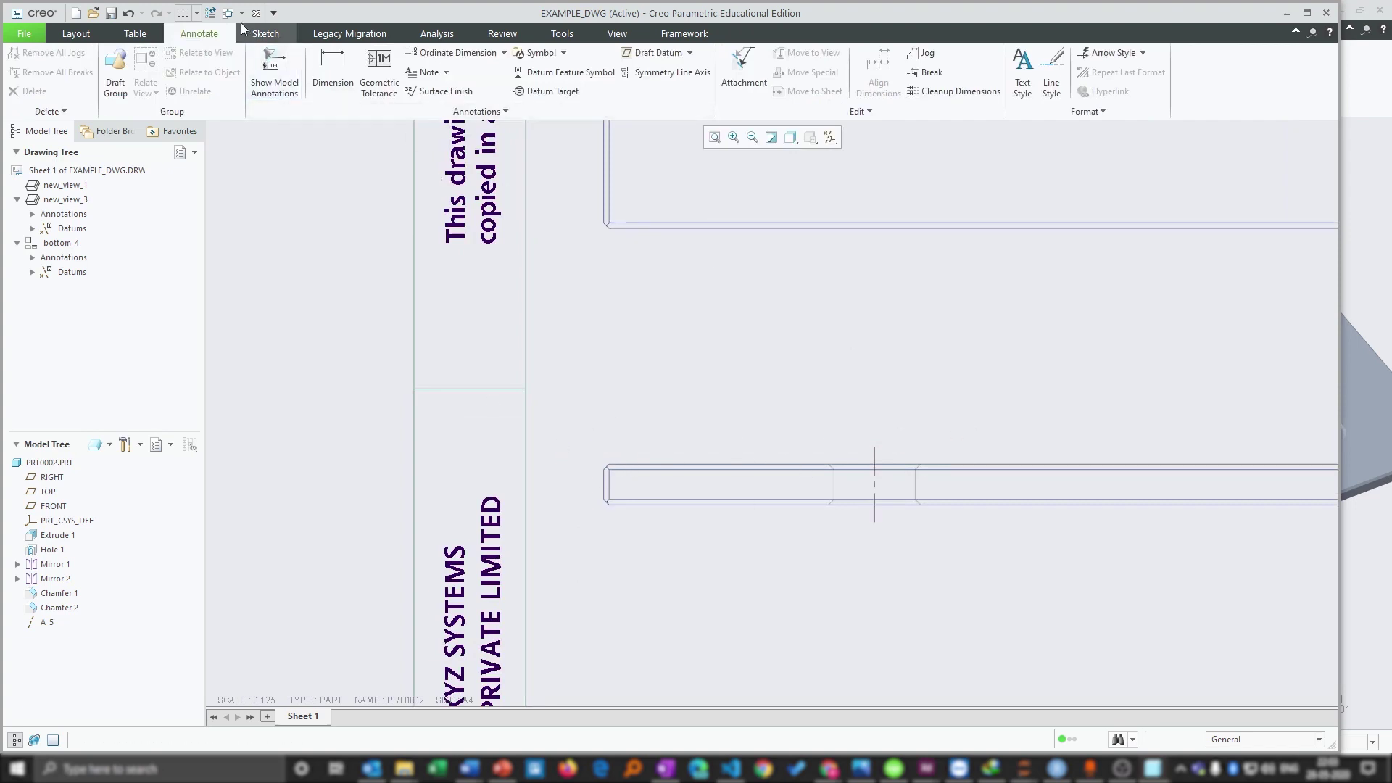
Dimension the horizontal width of the right hole's upper-left chamfer in the edge view, placing the dimension above the plate.
{"action": "key", "text": "ctrl+d"}
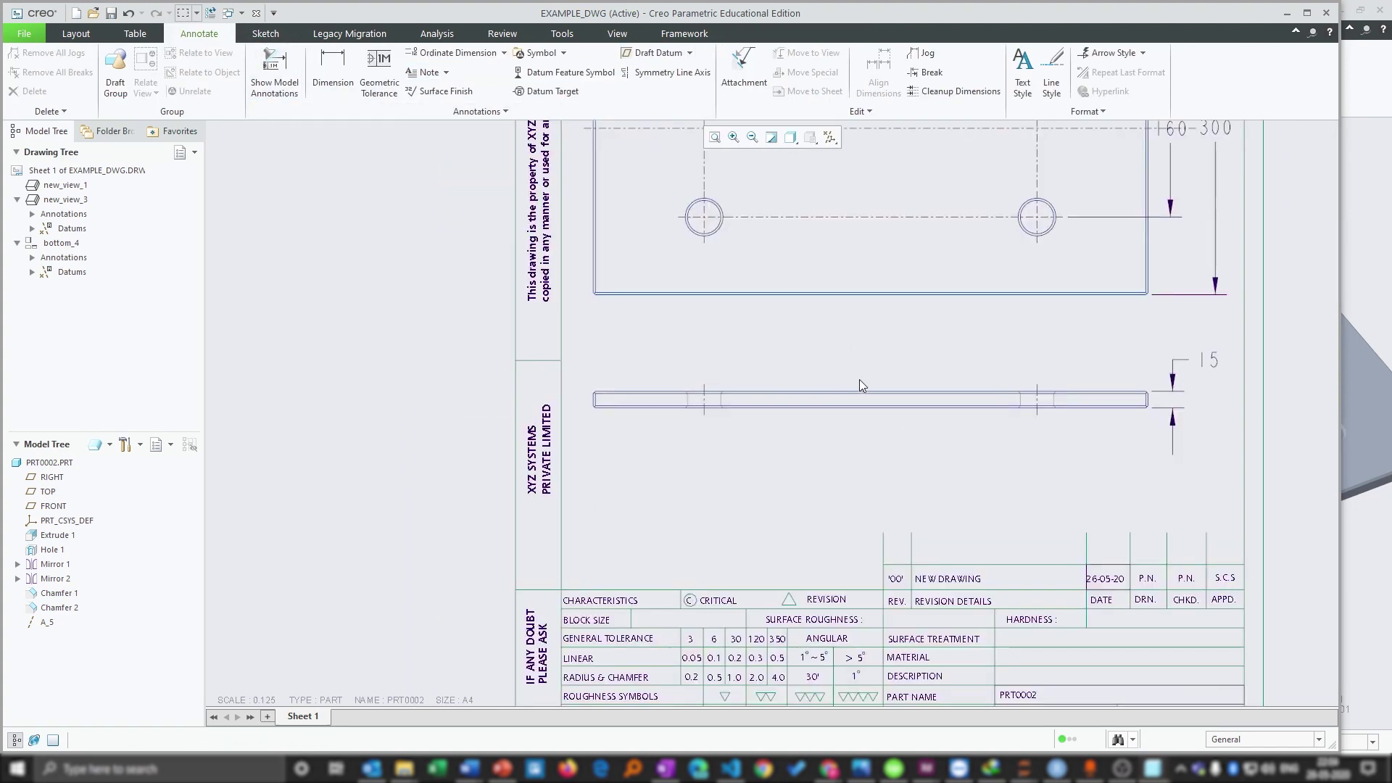
{"action": "scroll", "coordinate": [1241, 399], "scroll_direction": "up", "scroll_amount": 4}
{"action": "scroll", "coordinate": [1241, 398], "scroll_direction": "up", "scroll_amount": 2}
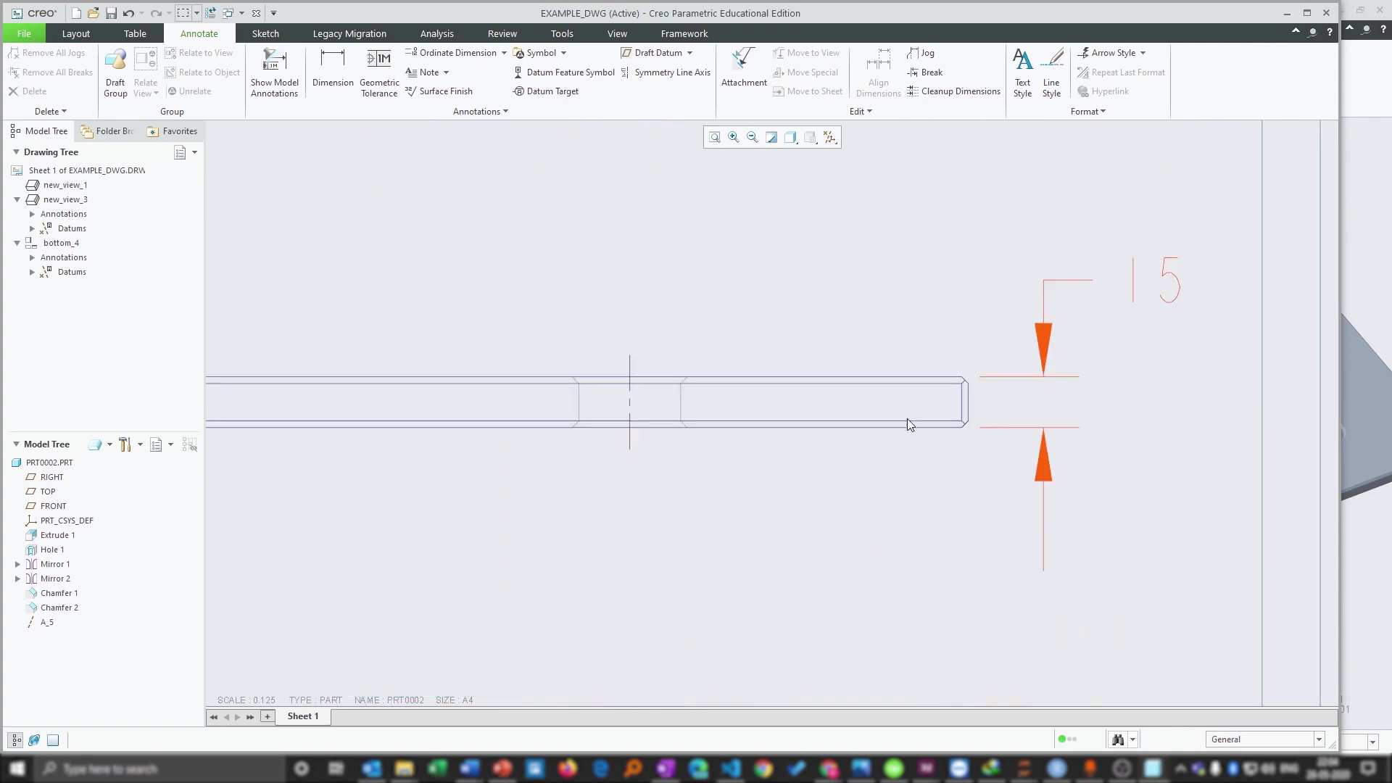
{"action": "scroll", "coordinate": [959, 452], "scroll_direction": "down", "scroll_amount": 5}
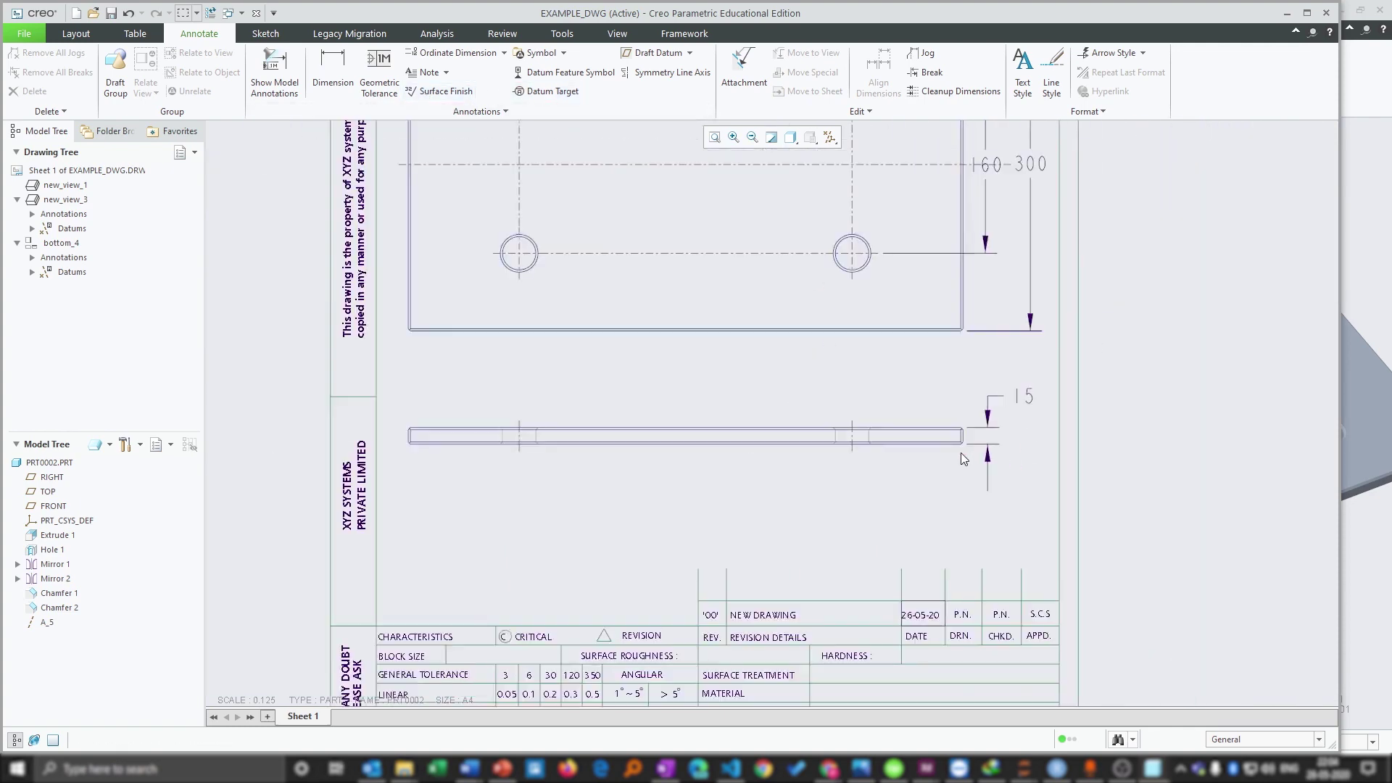
{"action": "scroll", "coordinate": [960, 453], "scroll_direction": "up", "scroll_amount": 5}
{"action": "scroll", "coordinate": [1128, 424], "scroll_direction": "up", "scroll_amount": 1}
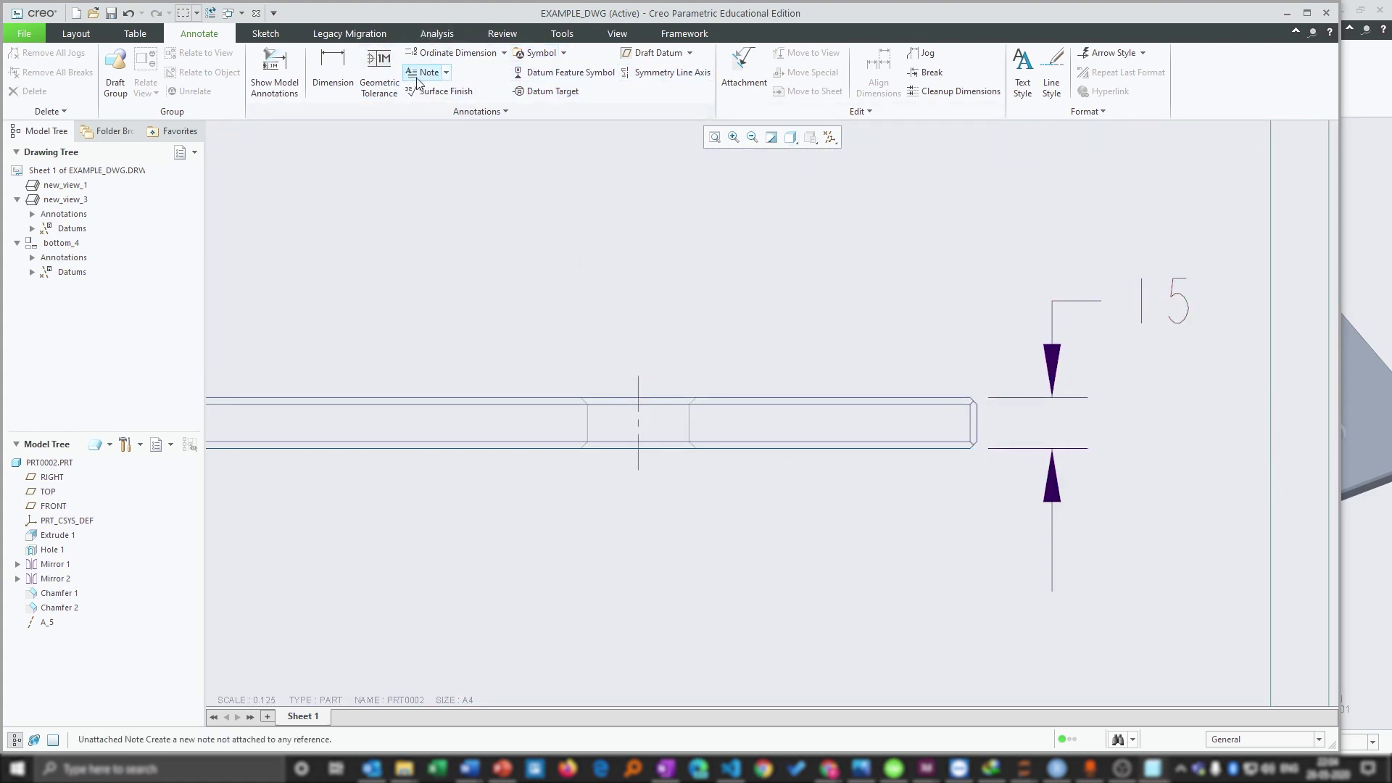
{"action": "left_click", "coordinate": [347, 62]}
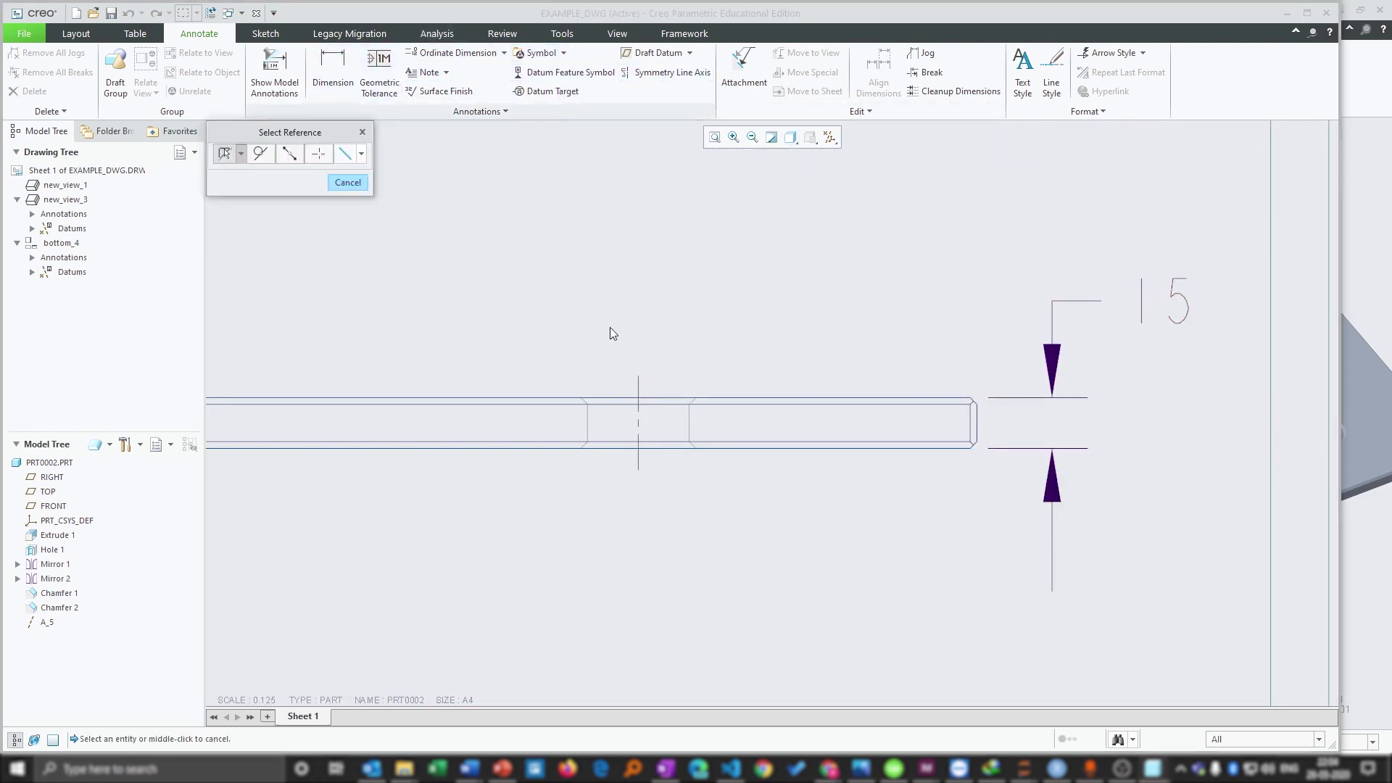
{"action": "left_click", "coordinate": [589, 415]}
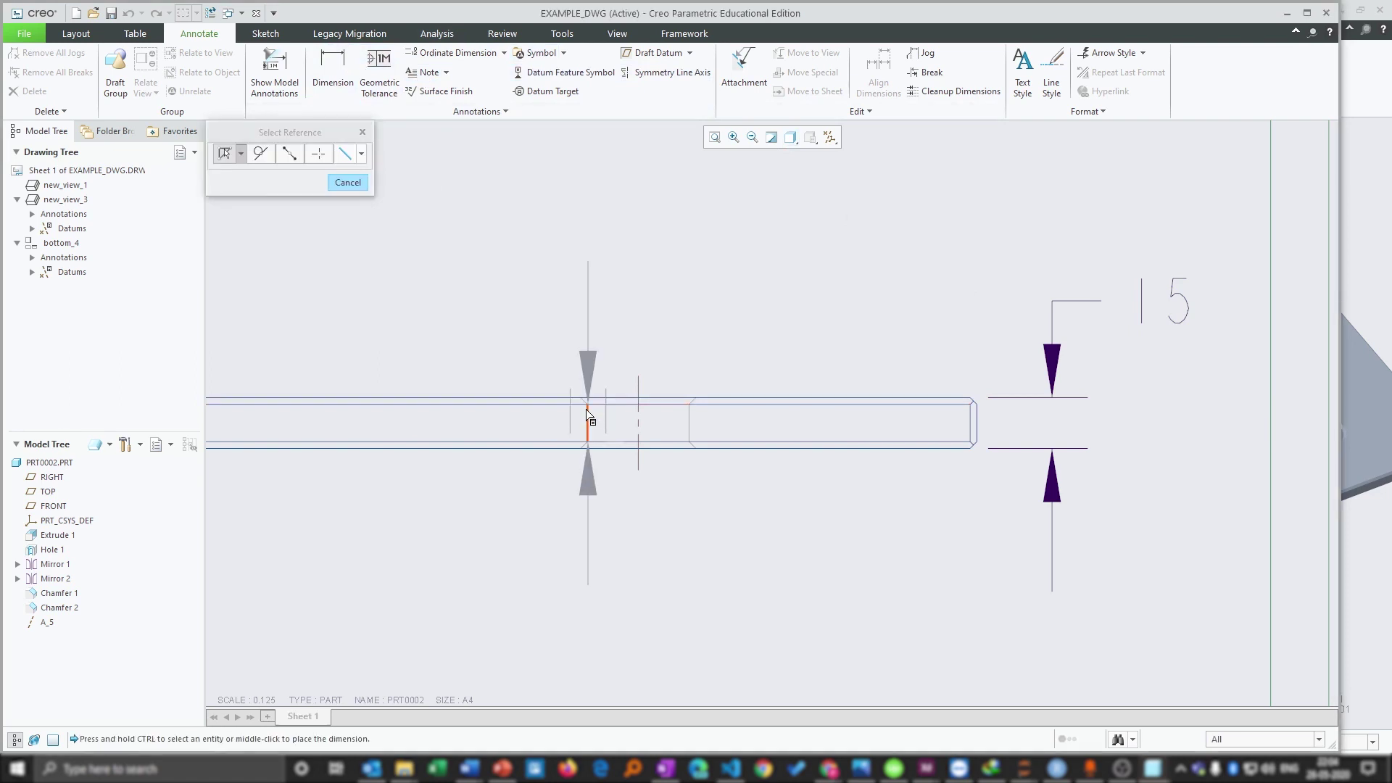
{"action": "scroll", "coordinate": [559, 391], "scroll_direction": "down", "scroll_amount": 4}
{"action": "scroll", "coordinate": [648, 432], "scroll_direction": "up", "scroll_amount": 4}
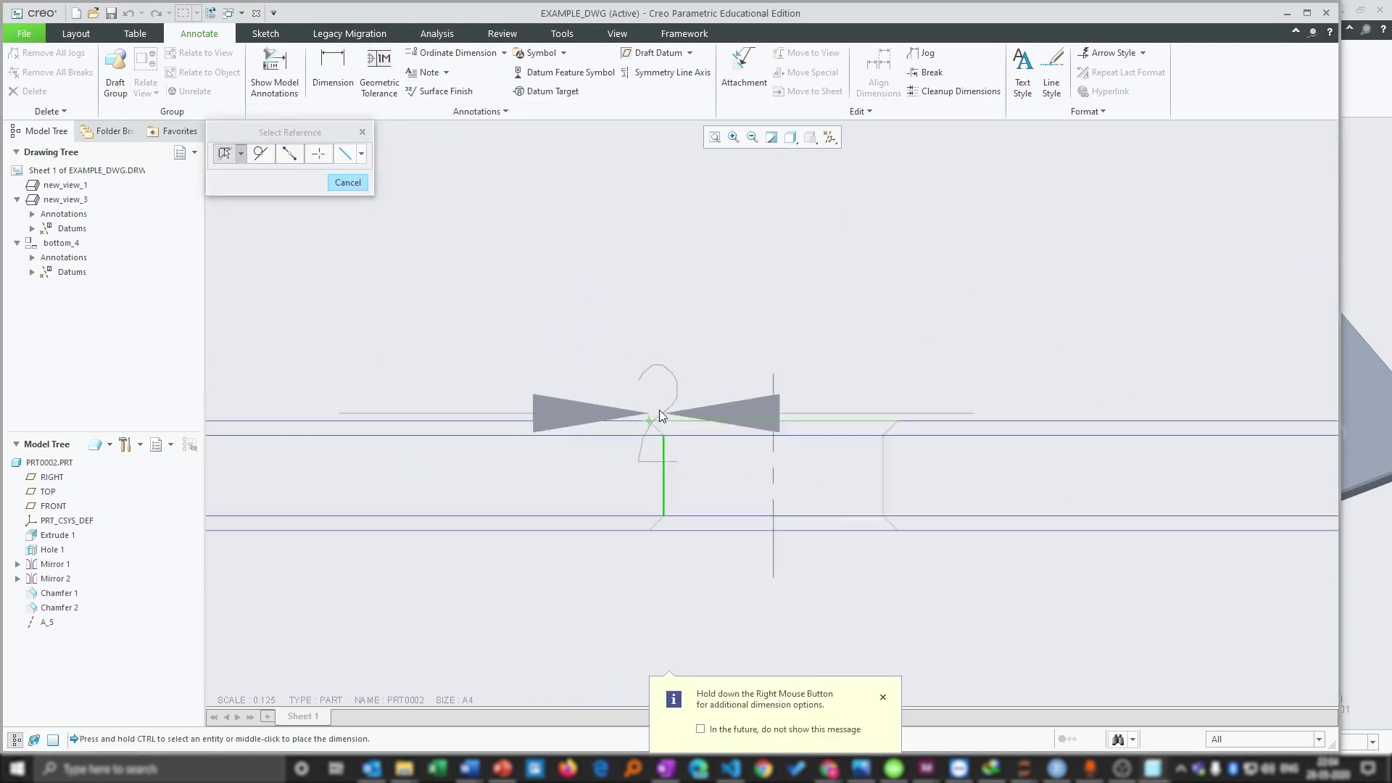
{"action": "middle_click", "coordinate": [543, 342]}
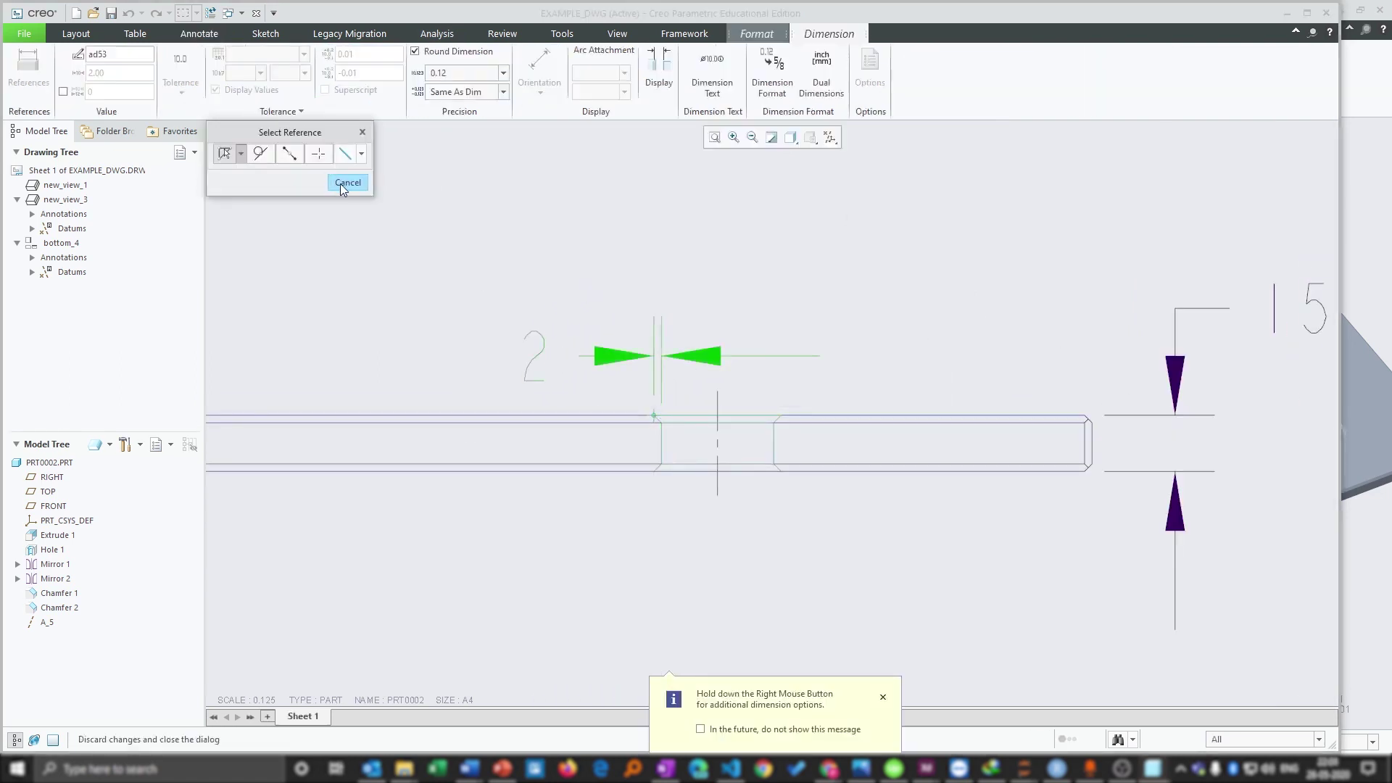
Give the hole chamfer dimension the prefix C, suffix x45° and a second line (TYP), and move it higher to clear the edge view.
{"action": "left_click", "coordinate": [710, 72]}
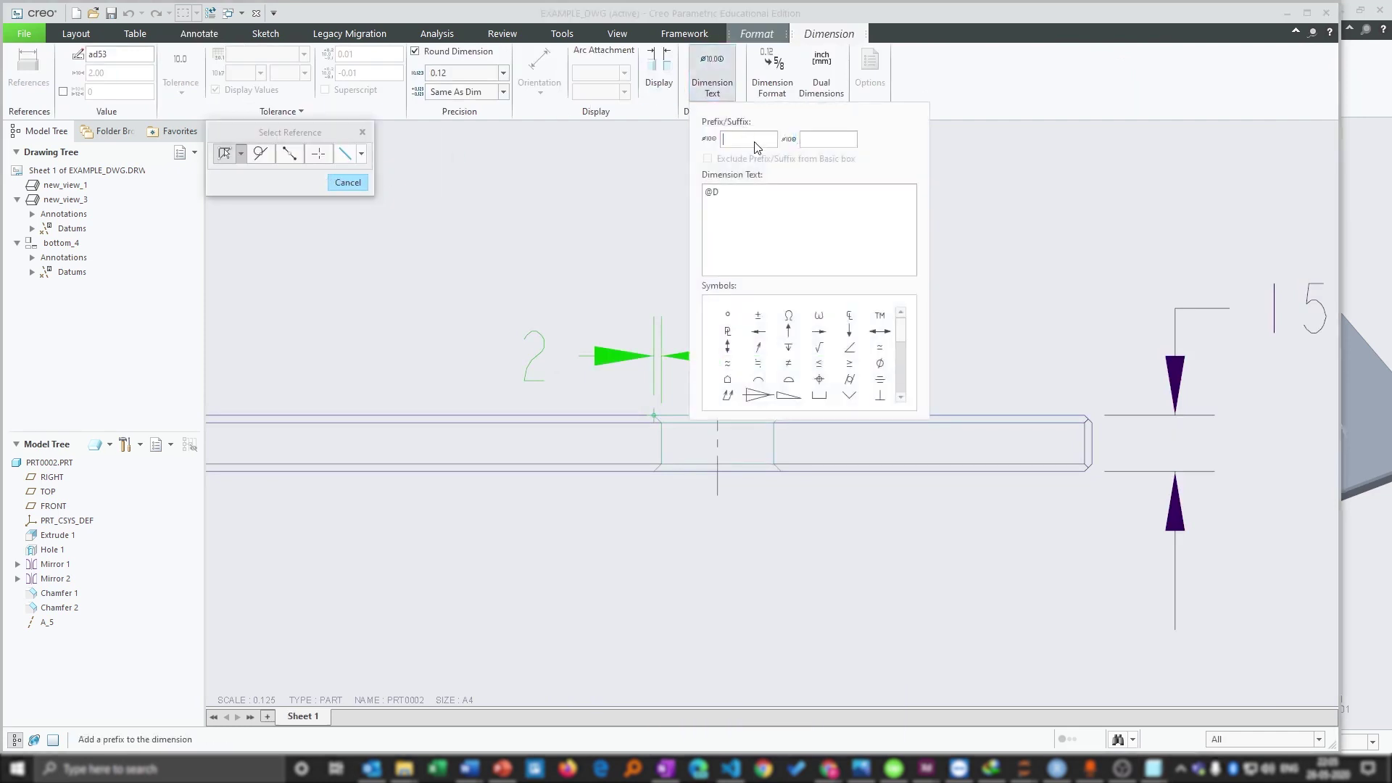
{"action": "type", "text": "C"}
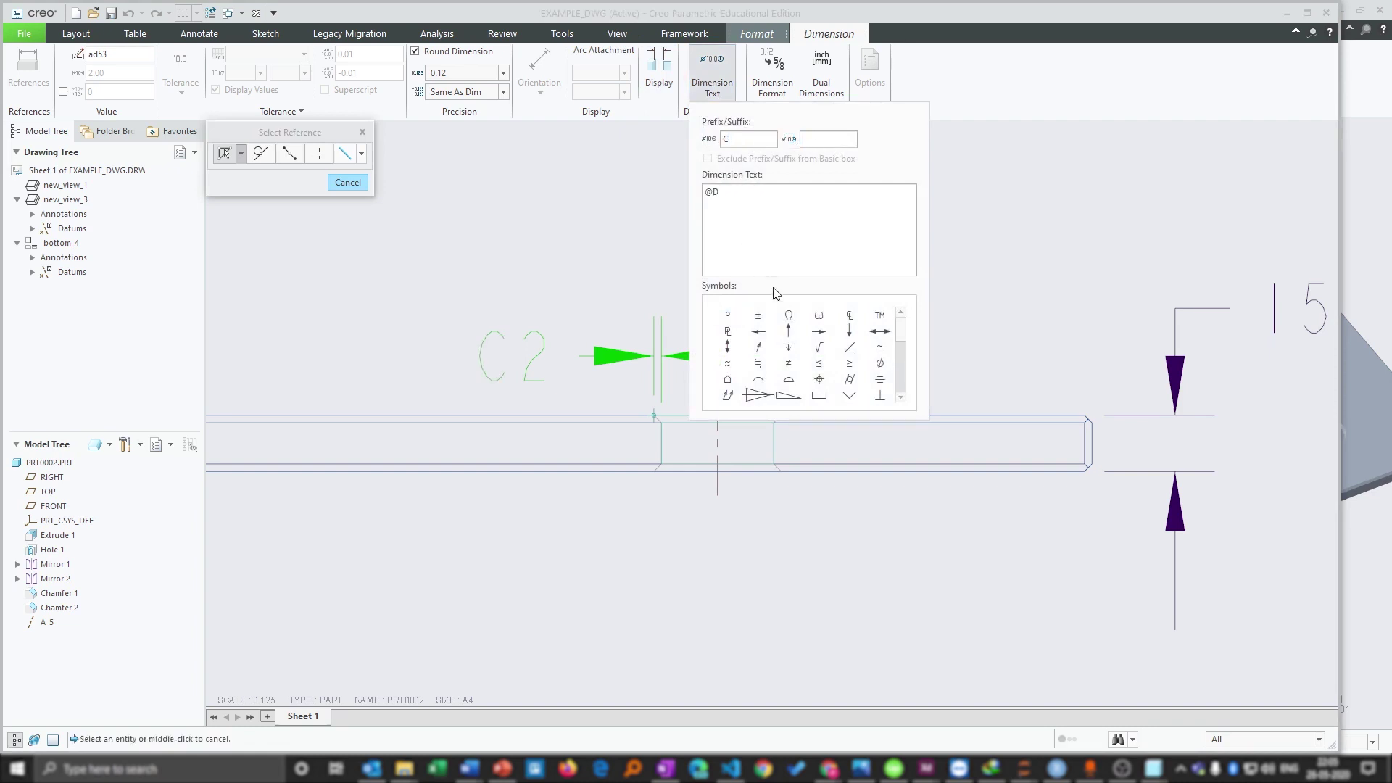
{"action": "type", "text": "x45"}
{"action": "left_click", "coordinate": [727, 314]}
{"action": "left_click", "coordinate": [739, 195]}
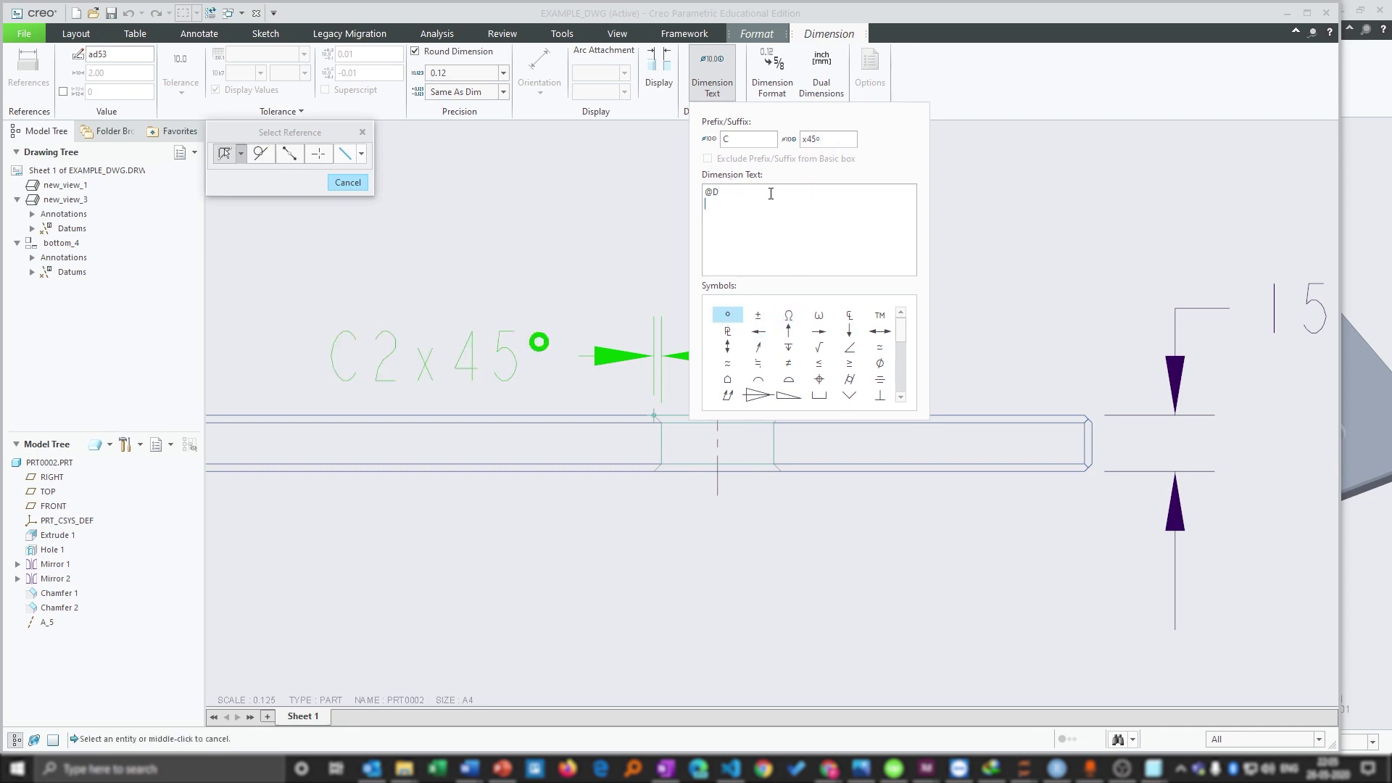
{"action": "type", "text": "(TYP)"}
{"action": "left_click", "coordinate": [711, 72]}
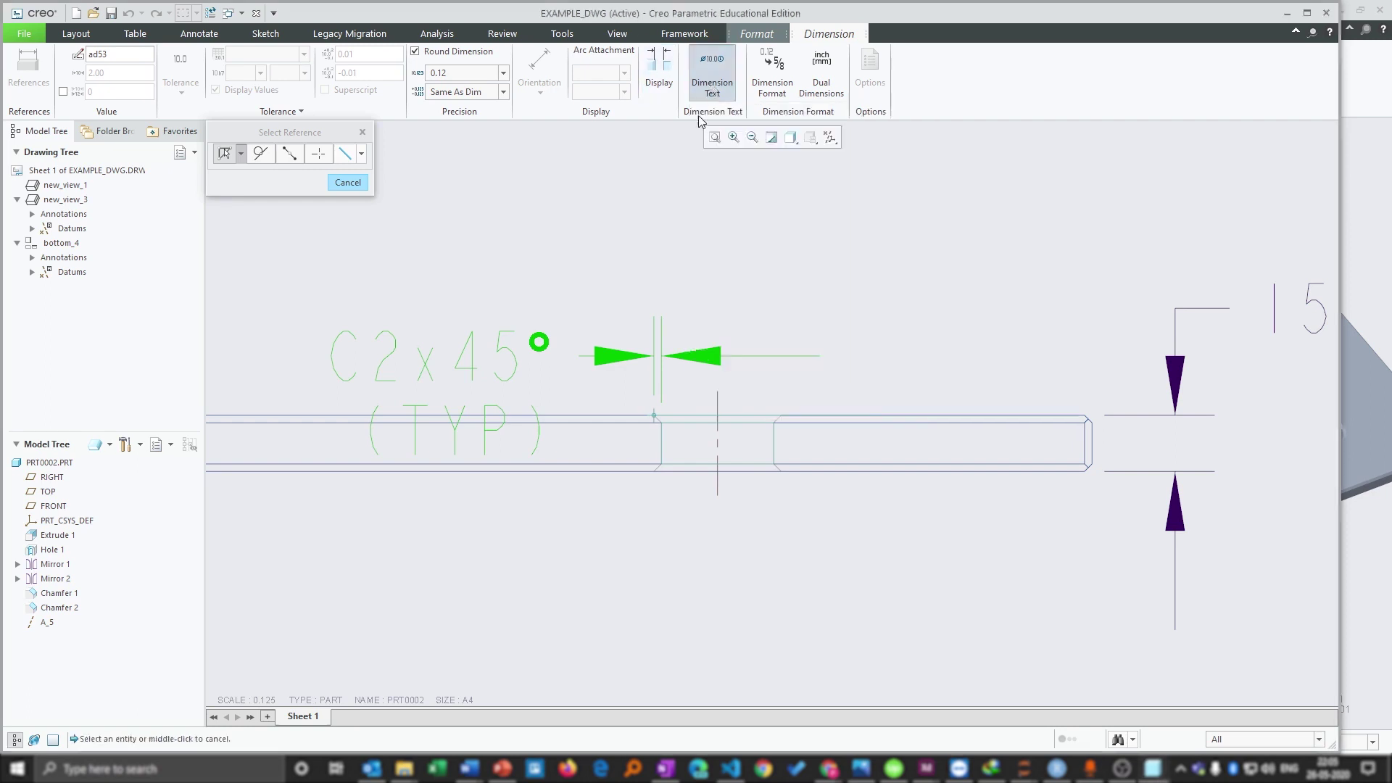
{"action": "left_click", "coordinate": [529, 301]}
{"action": "left_click_drag", "start_coordinate": [527, 339], "coordinate": [501, 246]}
Set the text orientation of the edge view's thickness dimension to Parallel to and above leader.
{"action": "scroll", "coordinate": [980, 424], "scroll_direction": "down", "scroll_amount": 2}
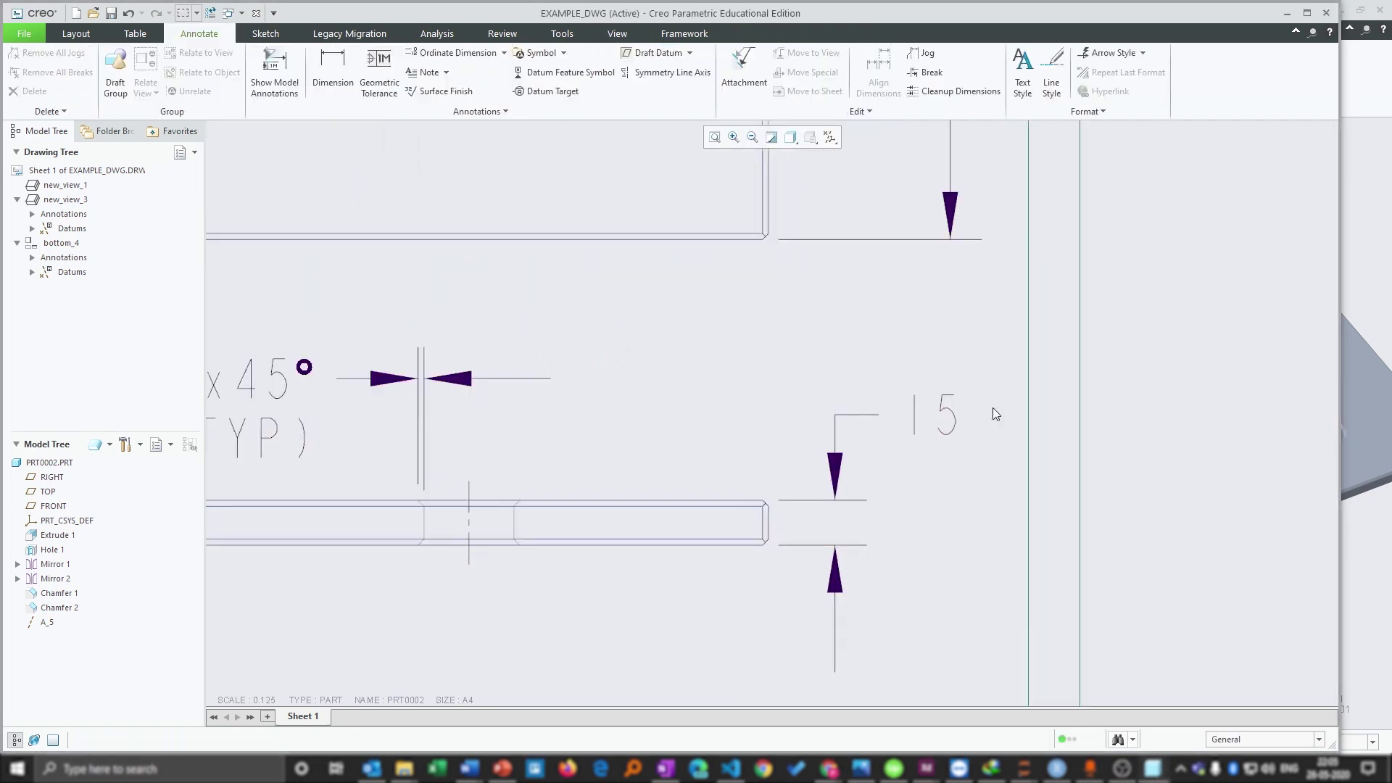
{"action": "left_click", "coordinate": [941, 419]}
{"action": "left_click", "coordinate": [659, 73]}
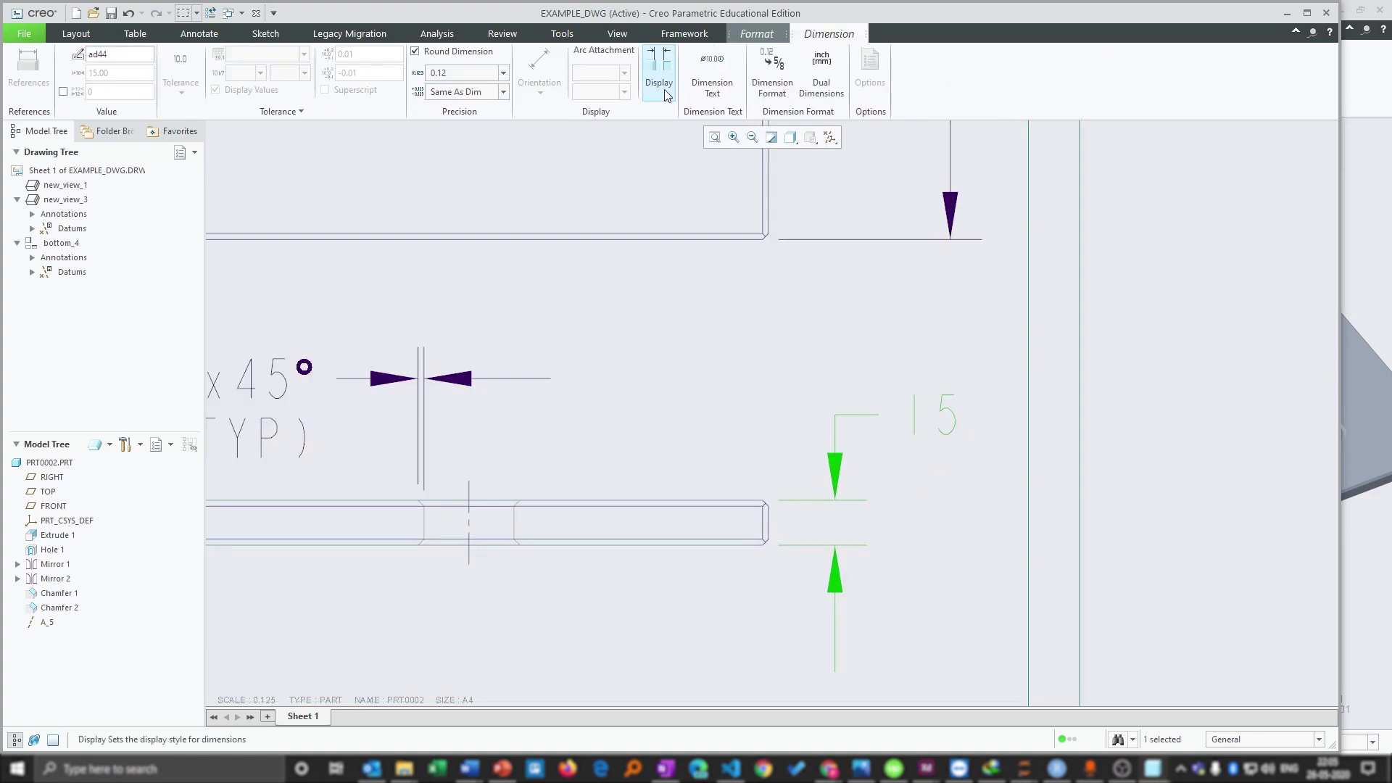
{"action": "left_click", "coordinate": [815, 170]}
{"action": "left_click", "coordinate": [834, 209]}
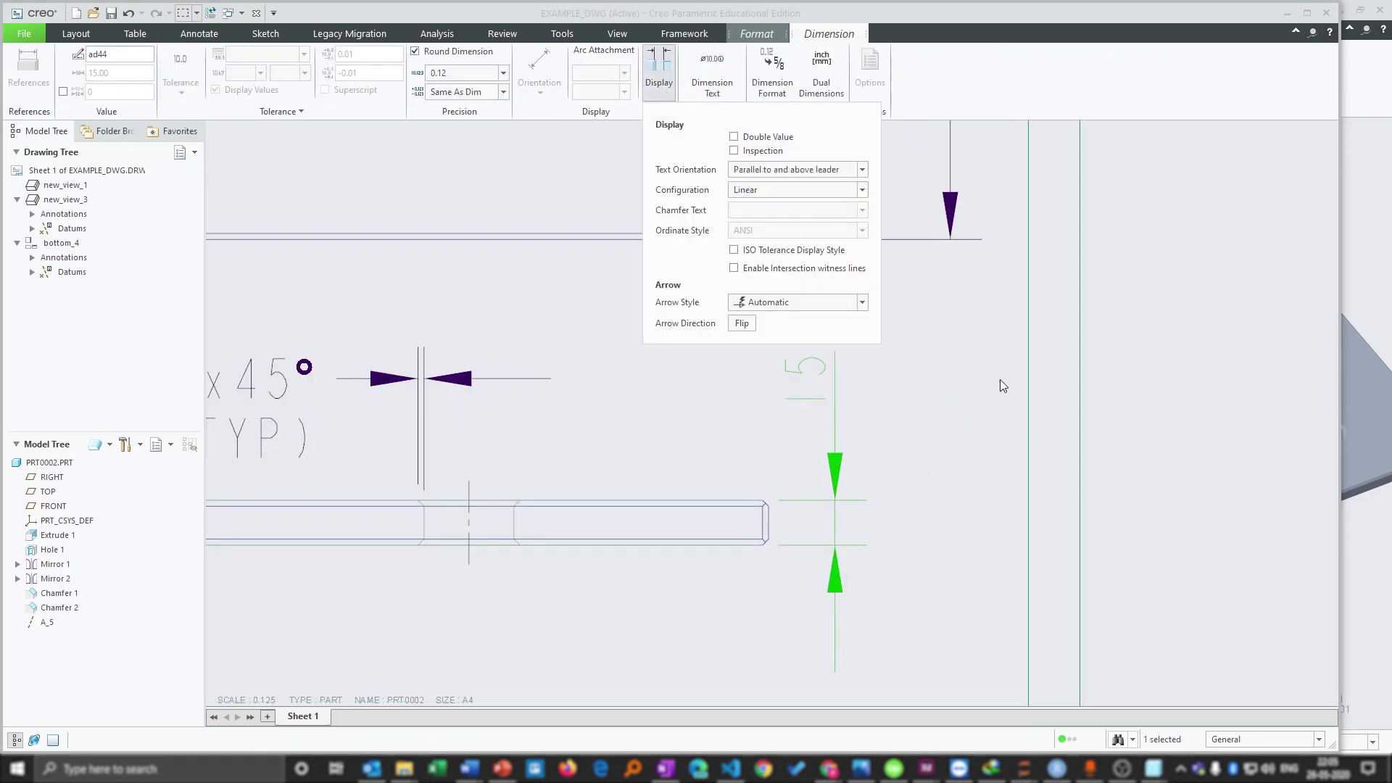
{"action": "left_click", "coordinate": [999, 379]}
Move the edge view slightly downward to widen the gap between it and the main plate view.
{"action": "scroll", "coordinate": [936, 421], "scroll_direction": "down", "scroll_amount": 3}
{"action": "scroll", "coordinate": [924, 419], "scroll_direction": "up", "scroll_amount": 2}
{"action": "scroll", "coordinate": [924, 419], "scroll_direction": "down", "scroll_amount": 3}
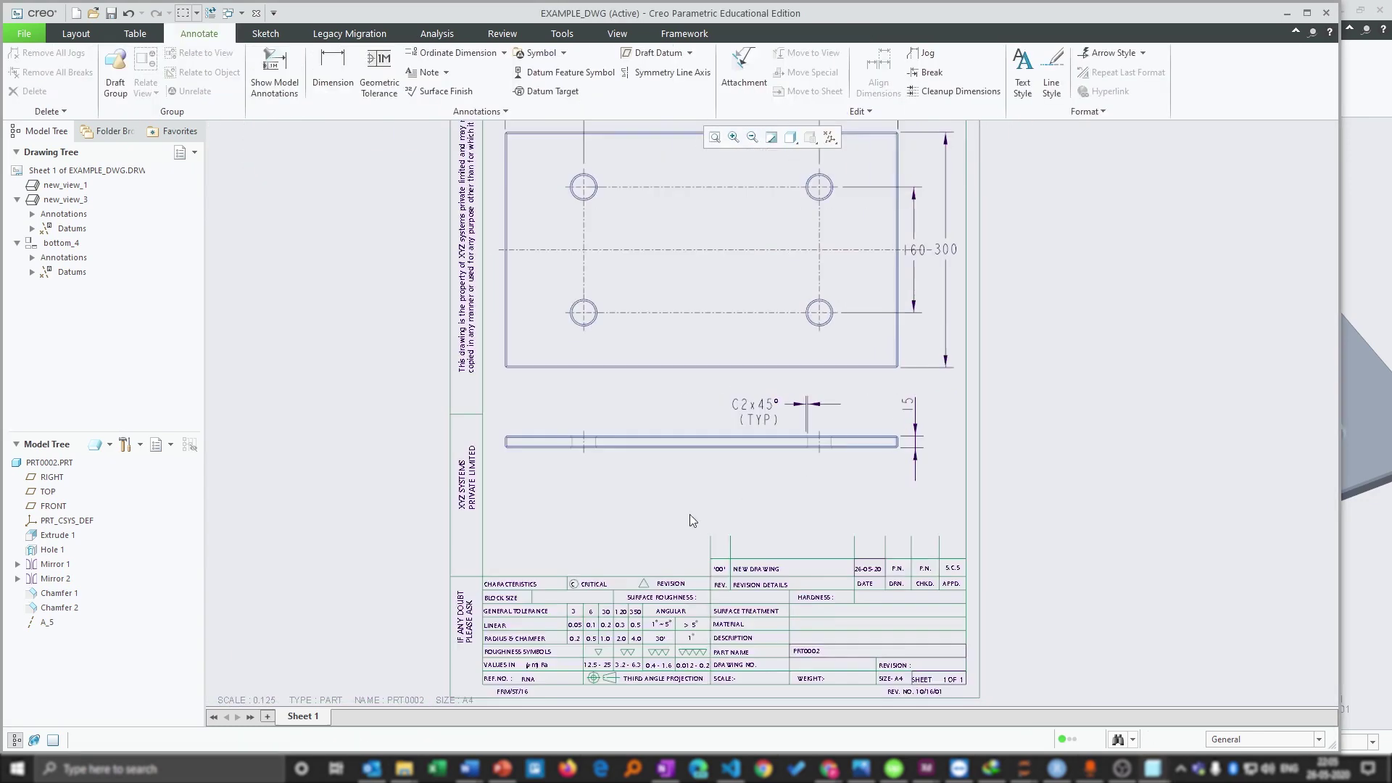
{"action": "left_click", "coordinate": [631, 452]}
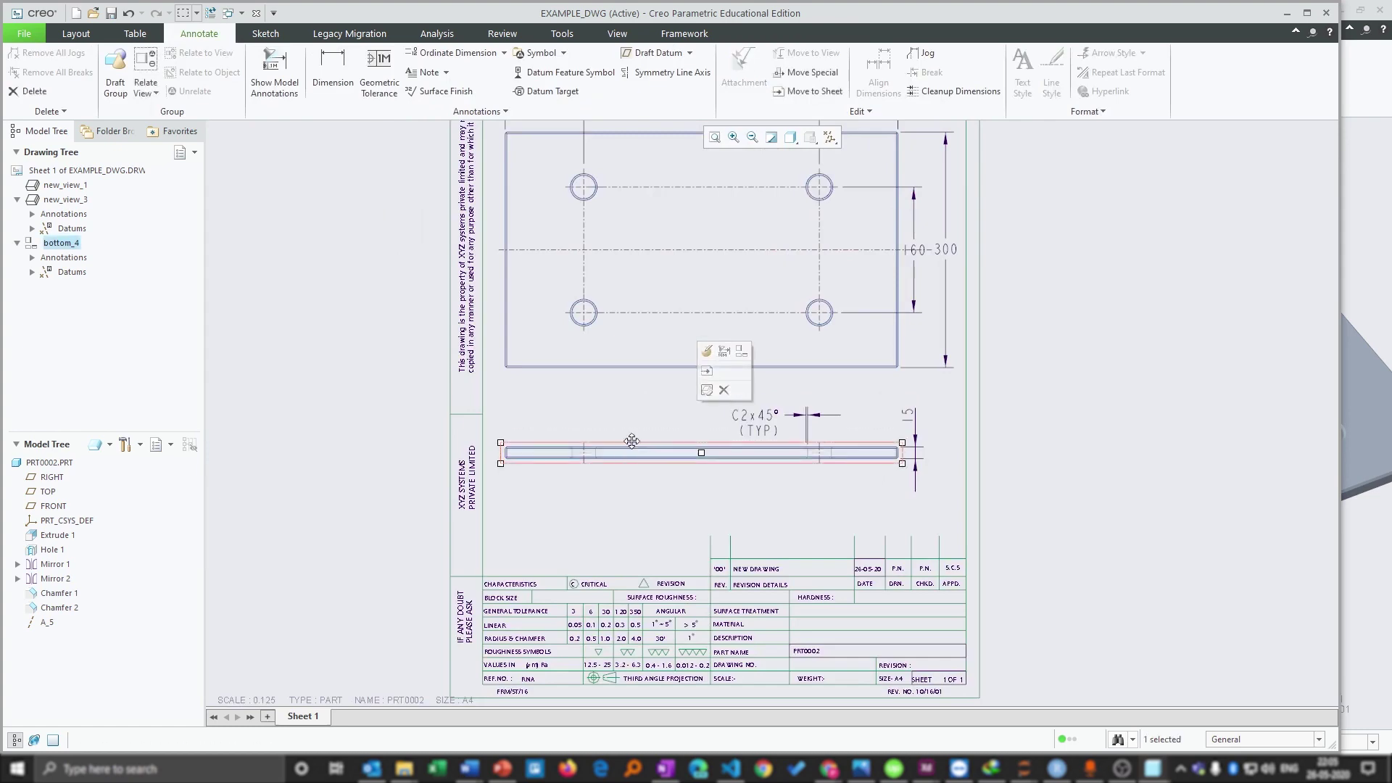
{"action": "left_click", "coordinate": [818, 516]}
{"action": "scroll", "coordinate": [777, 367], "scroll_direction": "down", "scroll_amount": 3}
{"action": "scroll", "coordinate": [768, 342], "scroll_direction": "up", "scroll_amount": 2}
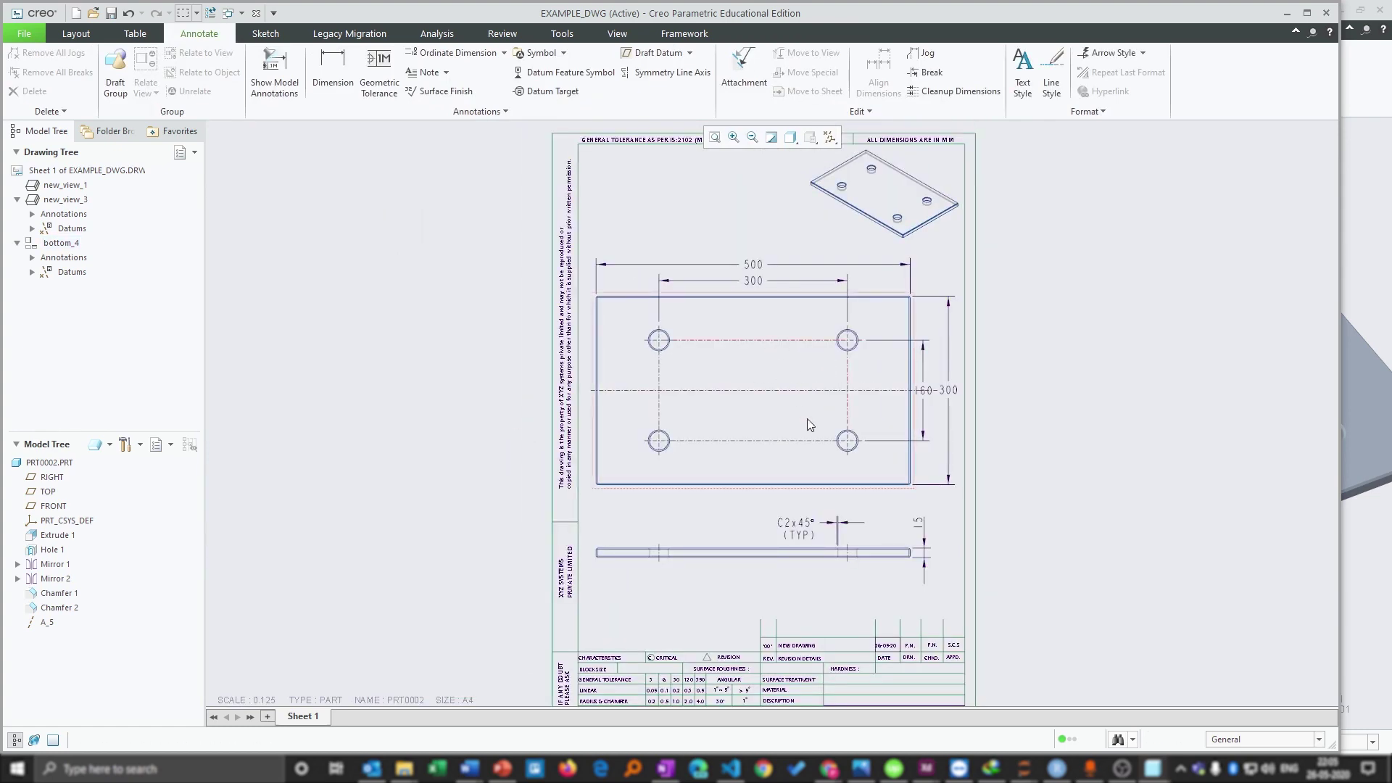
Try a diameter dimension on the lower-left hole of the main plate view and delete it again.
{"action": "scroll", "coordinate": [808, 425], "scroll_direction": "up", "scroll_amount": 2}
{"action": "scroll", "coordinate": [602, 519], "scroll_direction": "up", "scroll_amount": 1}
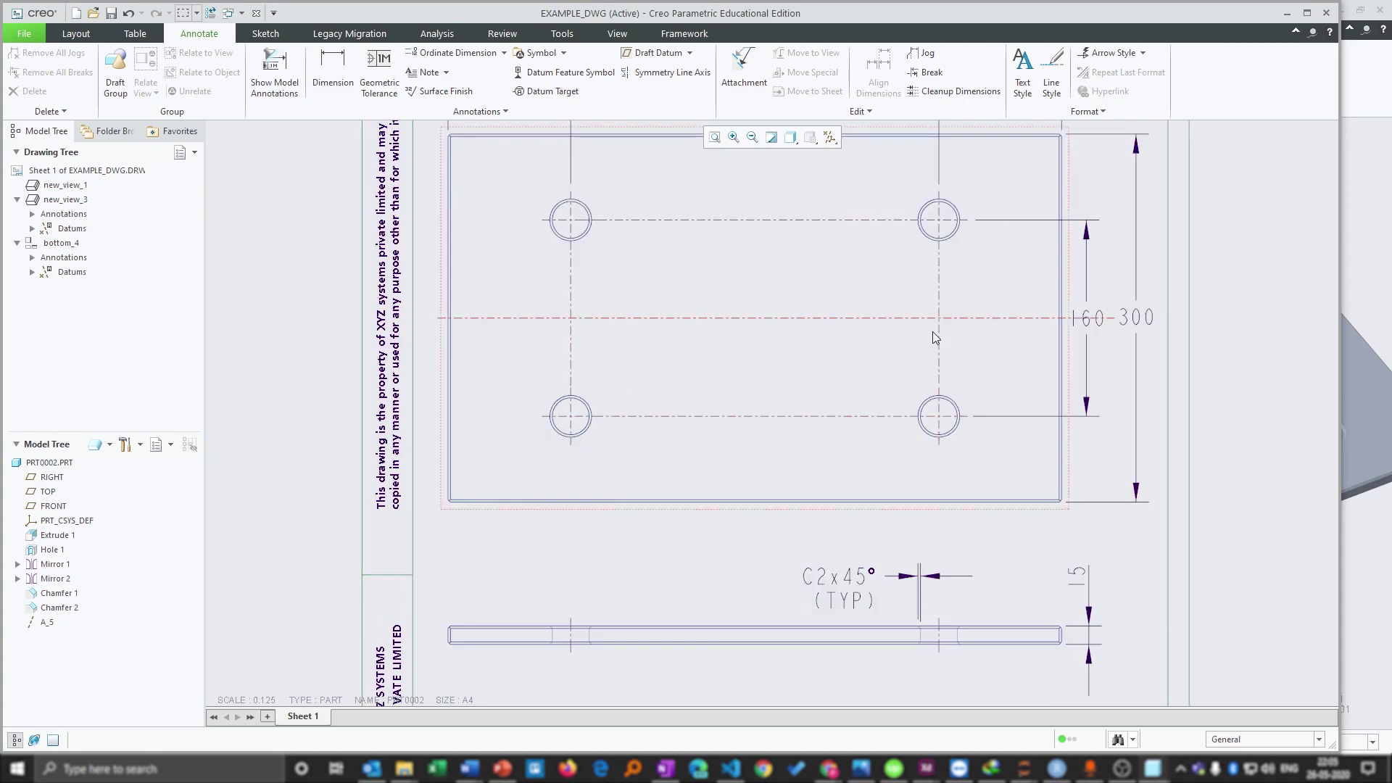
{"action": "scroll", "coordinate": [933, 337], "scroll_direction": "down", "scroll_amount": 1}
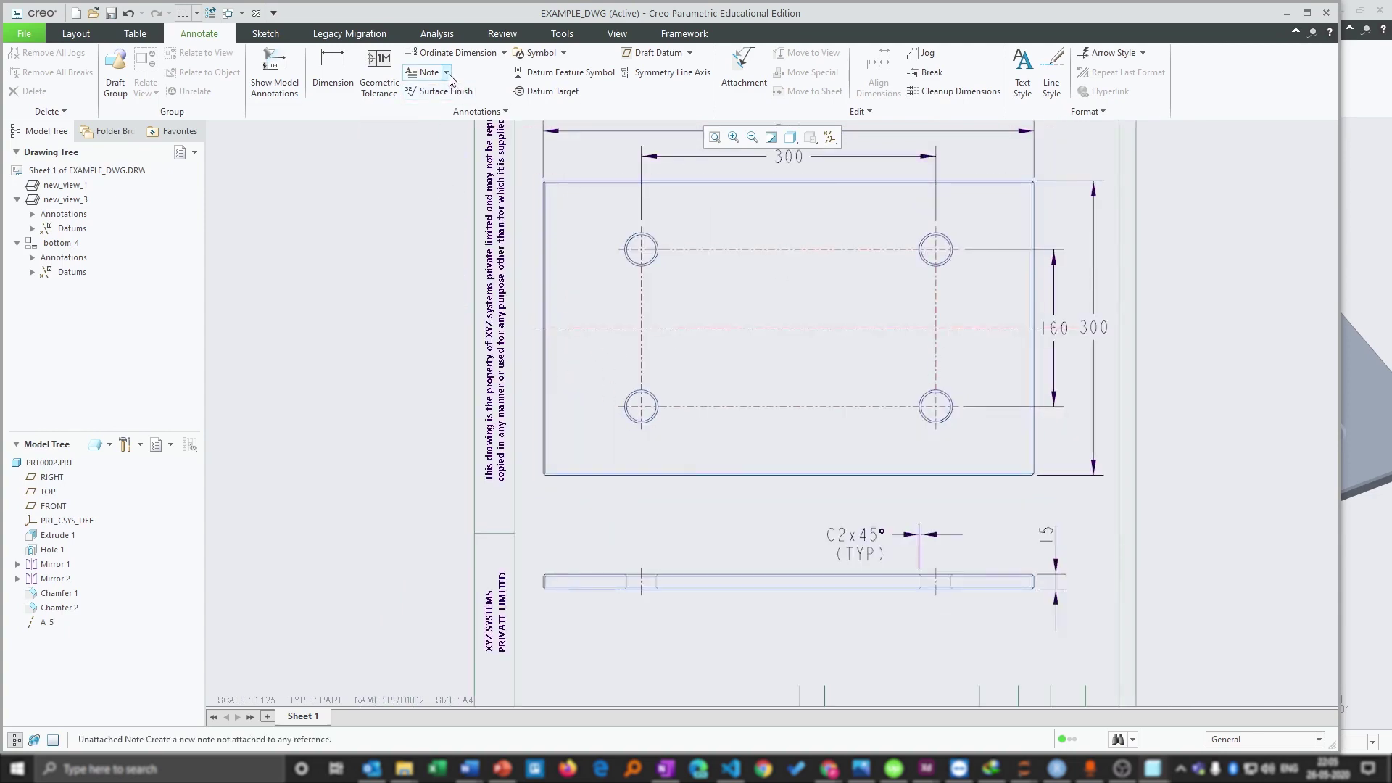
{"action": "left_click", "coordinate": [333, 69]}
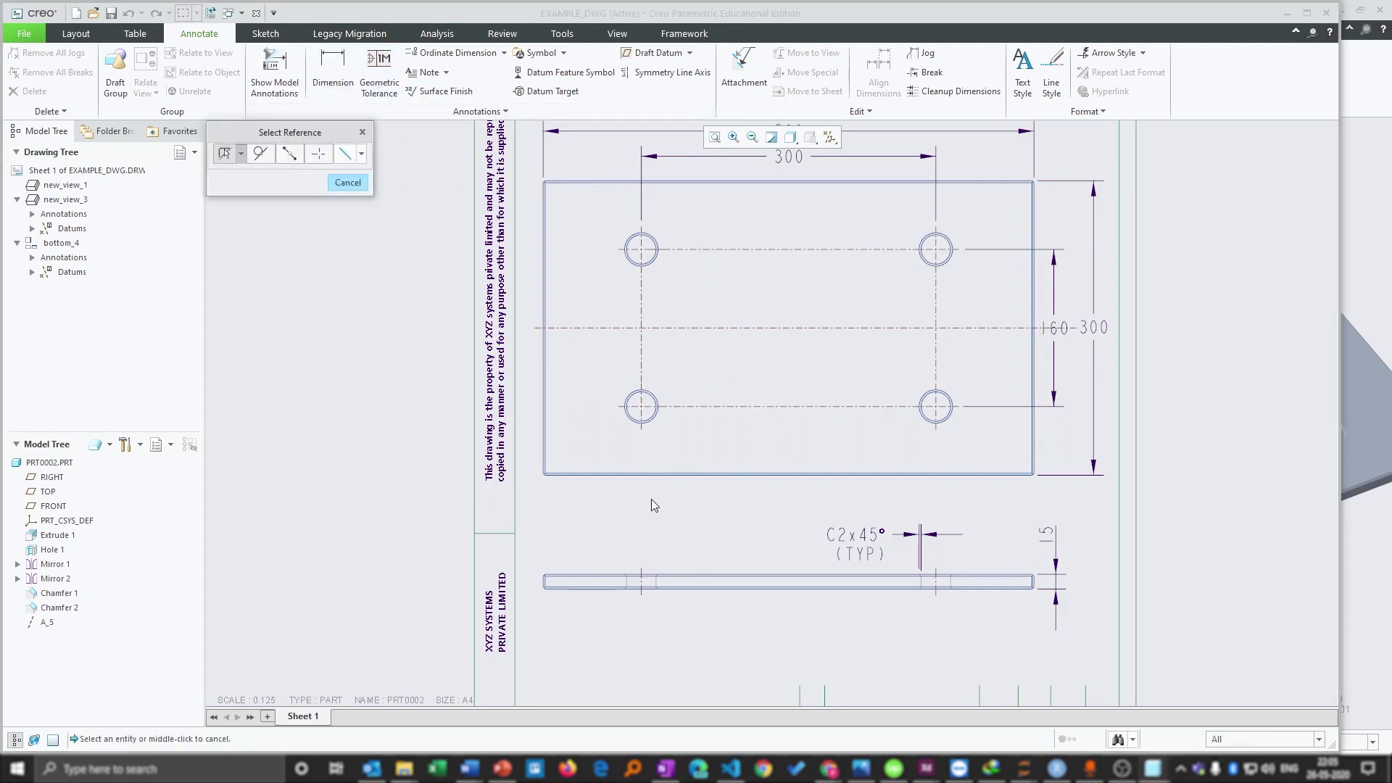
{"action": "scroll", "coordinate": [660, 478], "scroll_direction": "up", "scroll_amount": 5}
{"action": "left_click", "coordinate": [733, 302]}
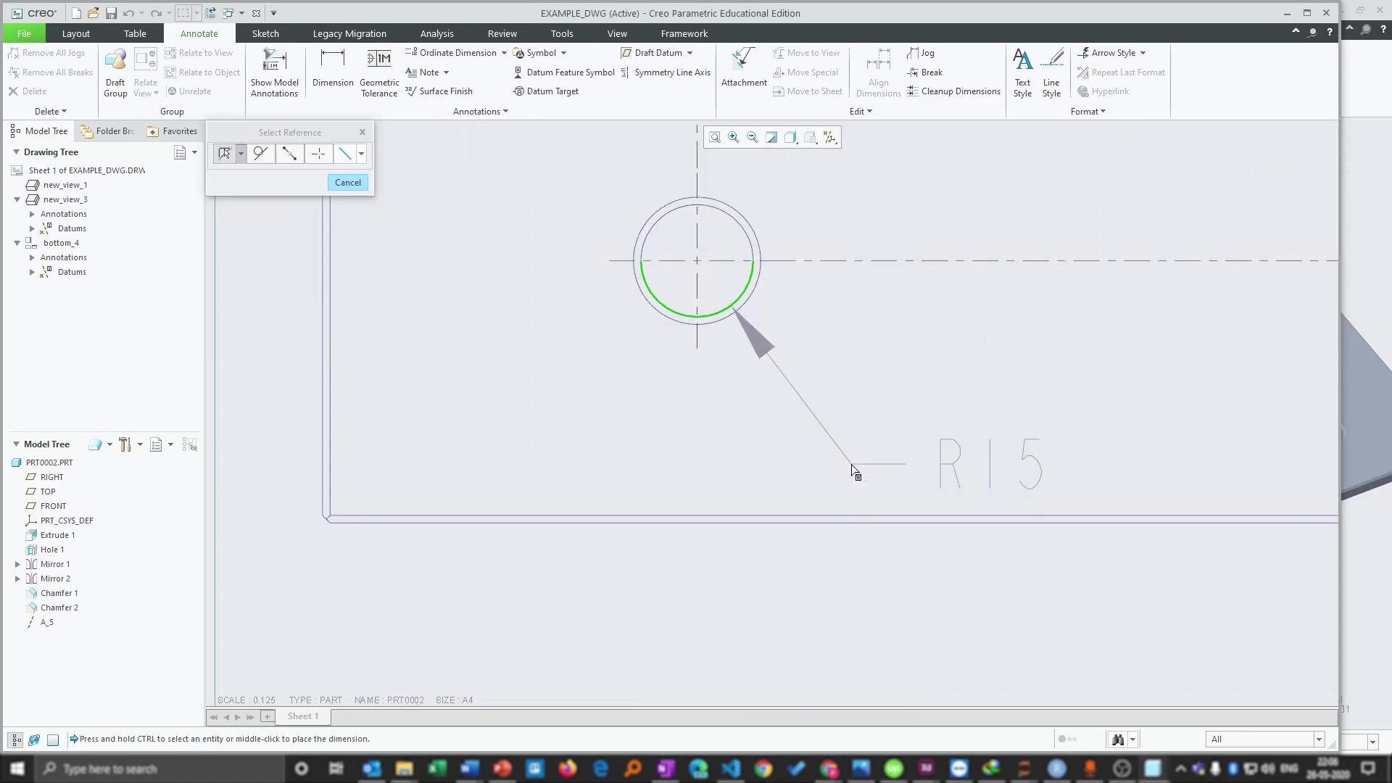
{"action": "middle_click", "coordinate": [855, 471]}
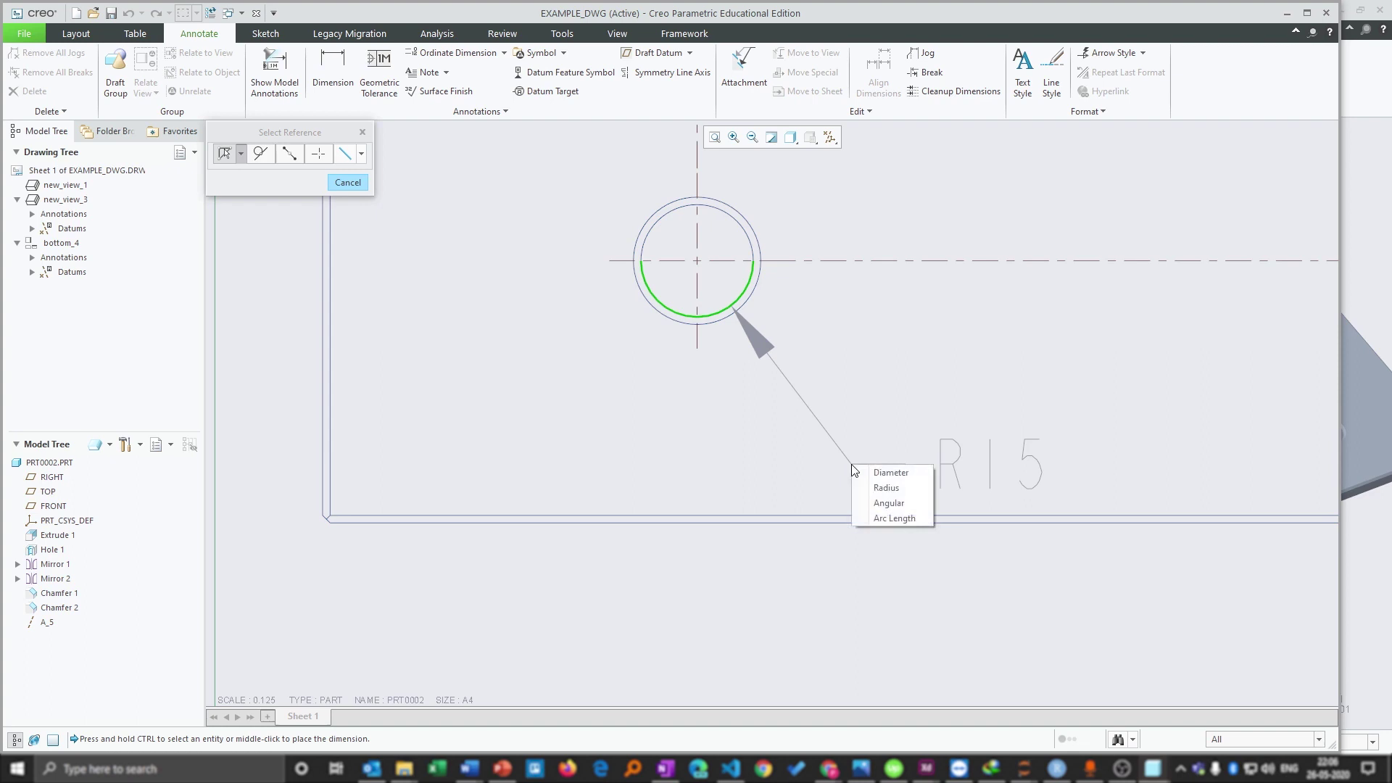
{"action": "left_click", "coordinate": [870, 472]}
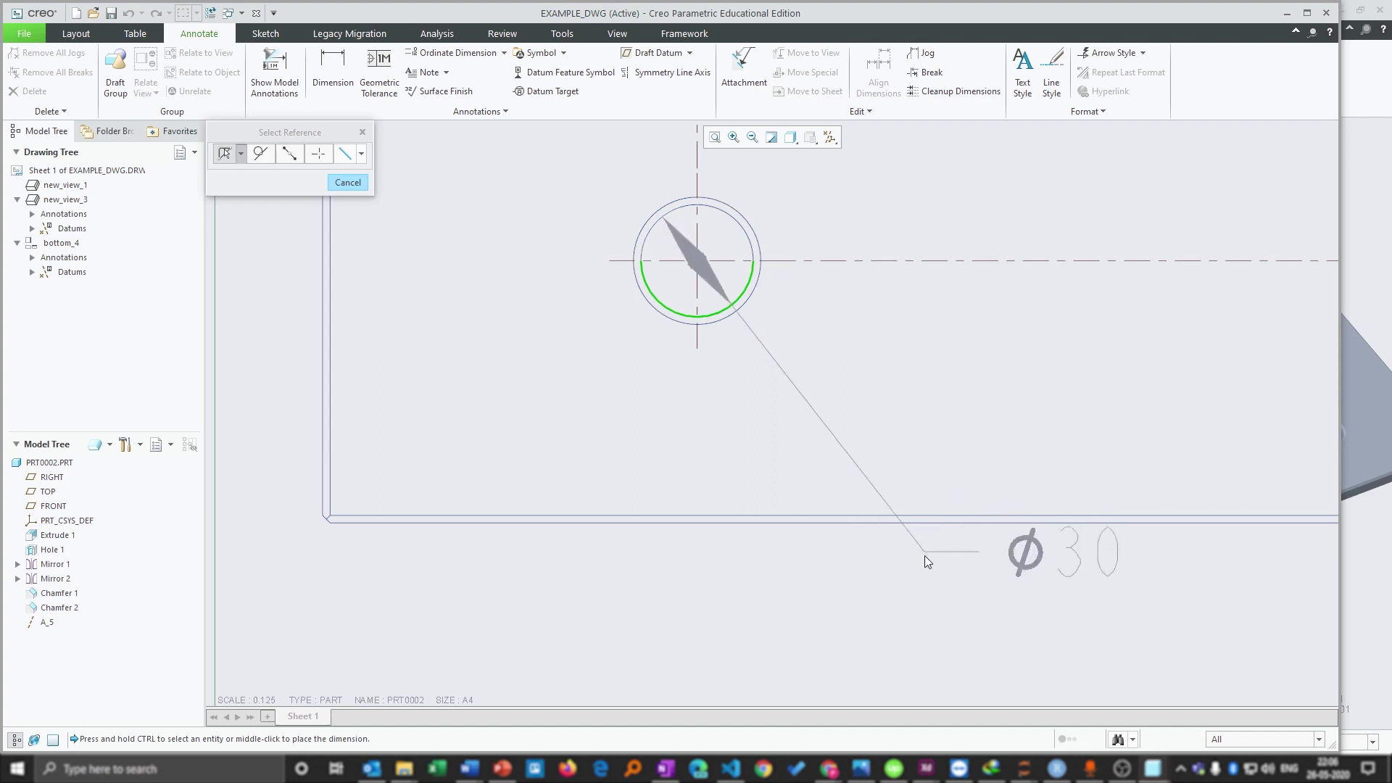
{"action": "middle_click", "coordinate": [926, 577]}
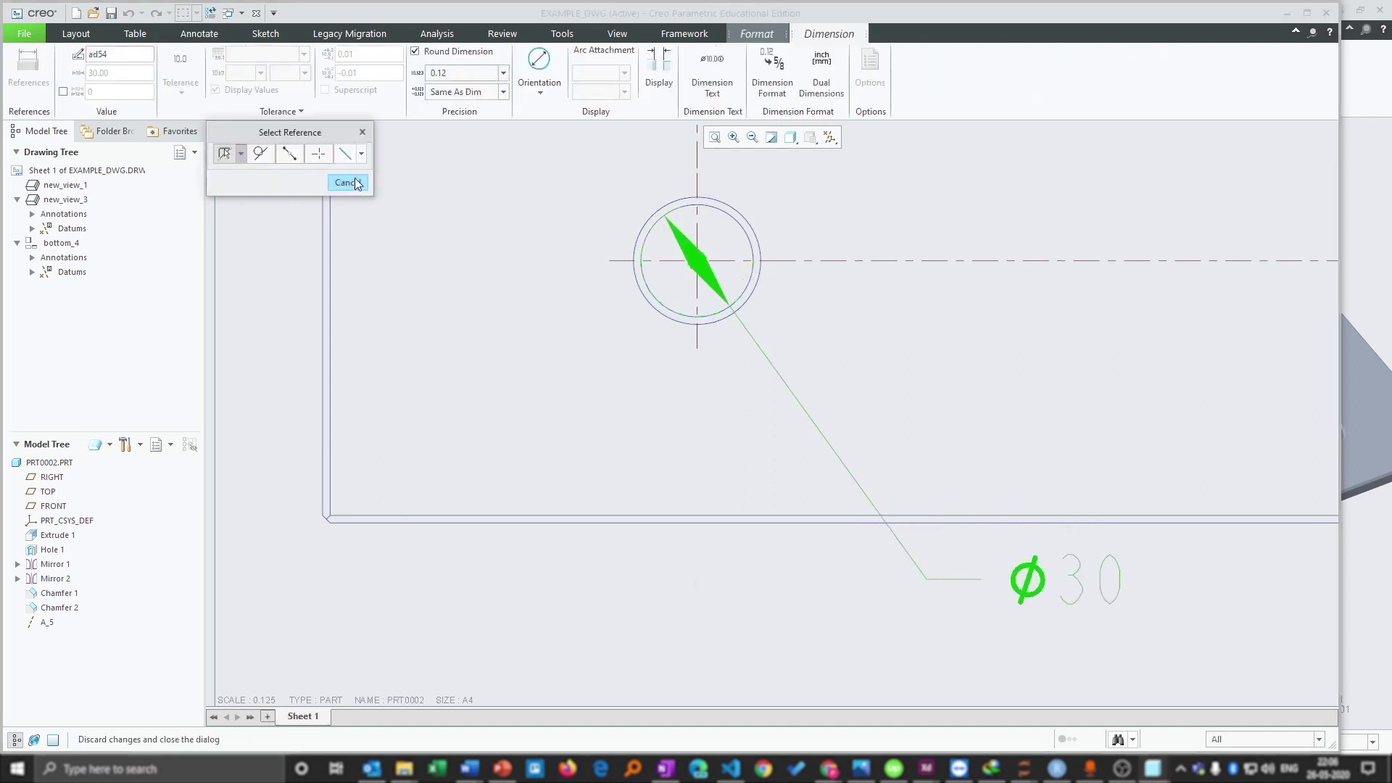
{"action": "left_click", "coordinate": [358, 184]}
{"action": "left_click", "coordinate": [1043, 574]}
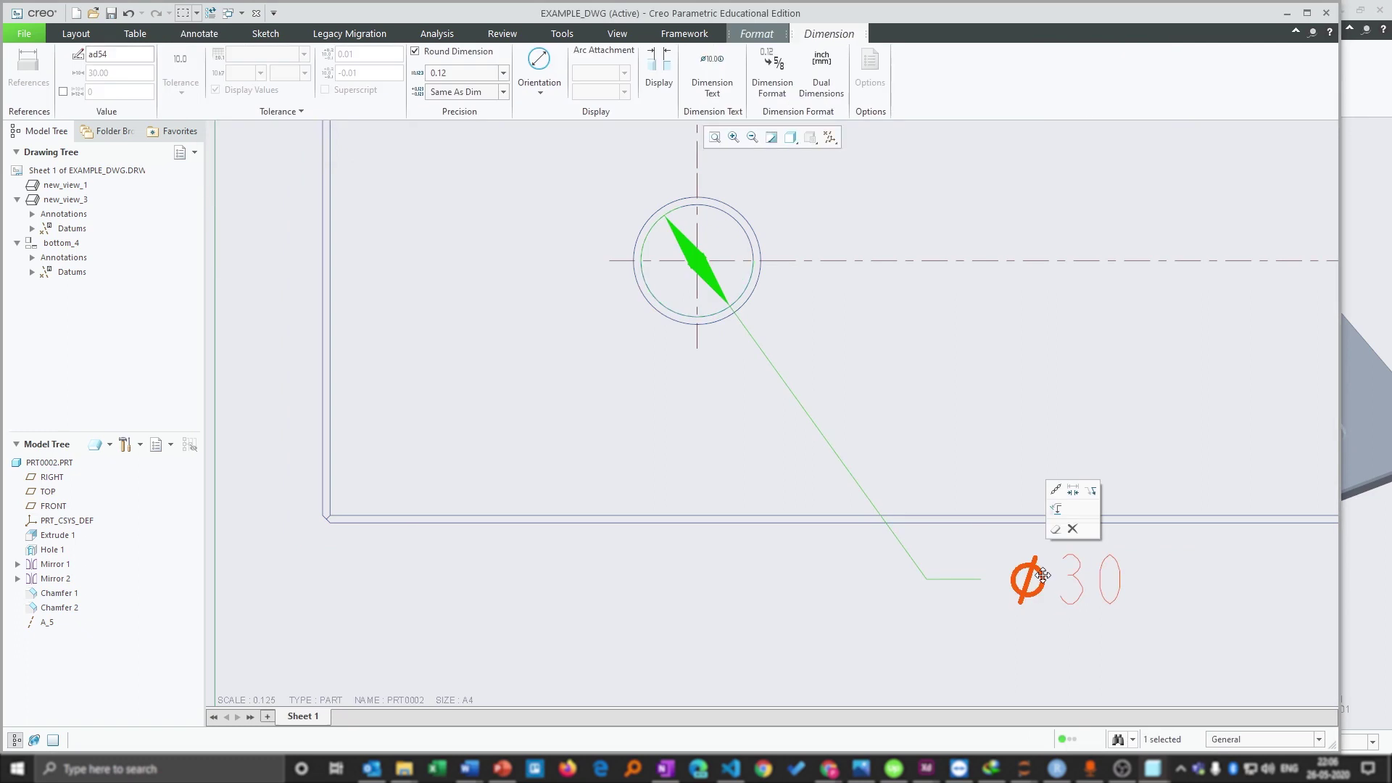
{"action": "key", "text": "Delete"}
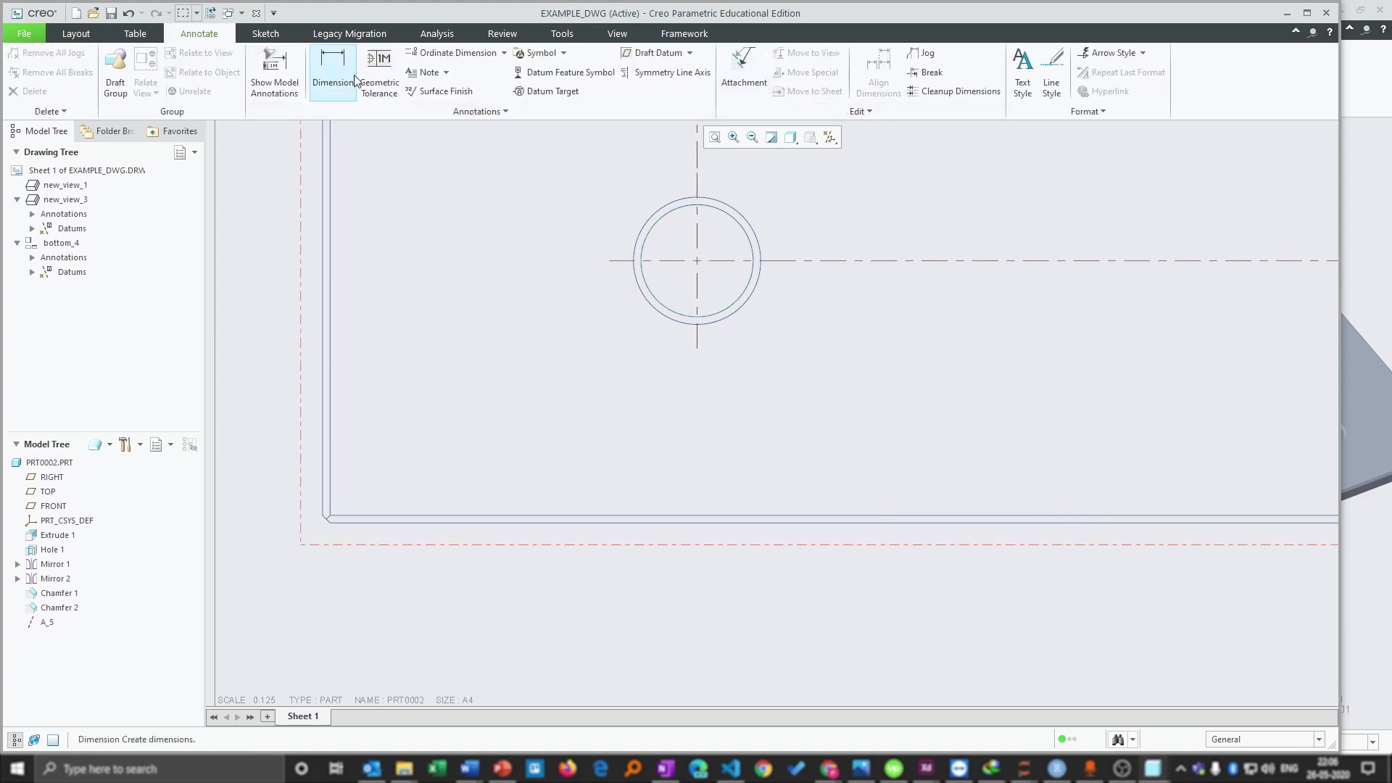
Dimension the diameter of the lower-left hole's inner circle, placing the text below and to the right of the hole, outside the plate.
{"action": "left_click", "coordinate": [351, 74]}
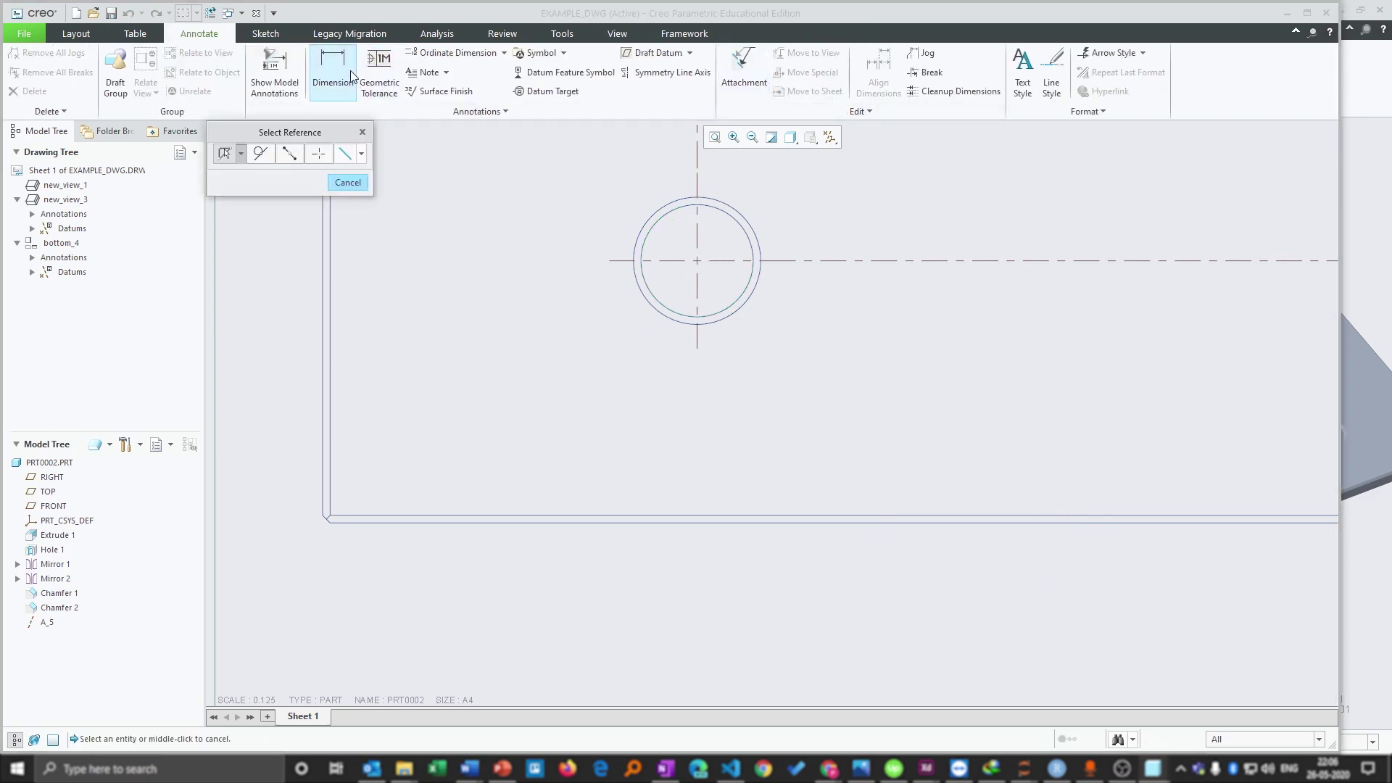
{"action": "left_click", "coordinate": [735, 302]}
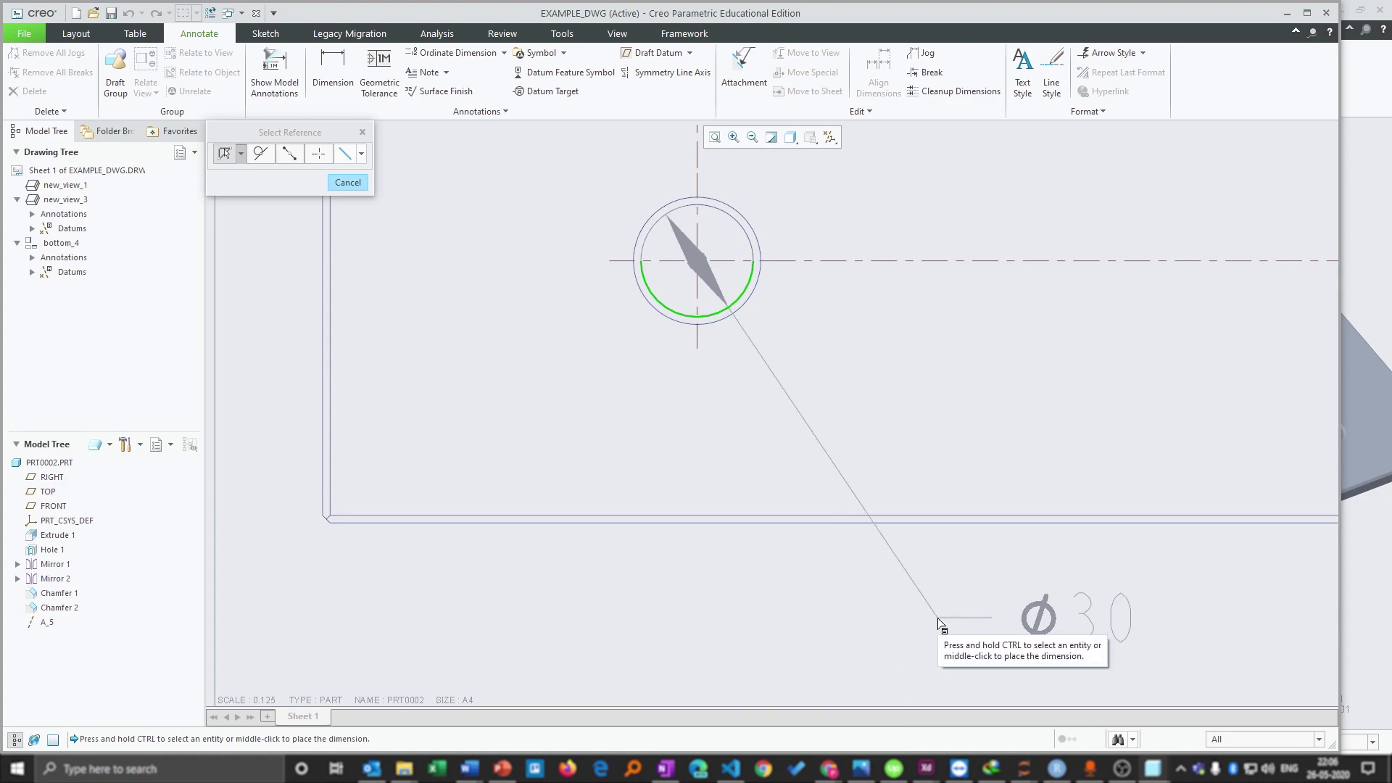
{"action": "middle_click", "coordinate": [1000, 601]}
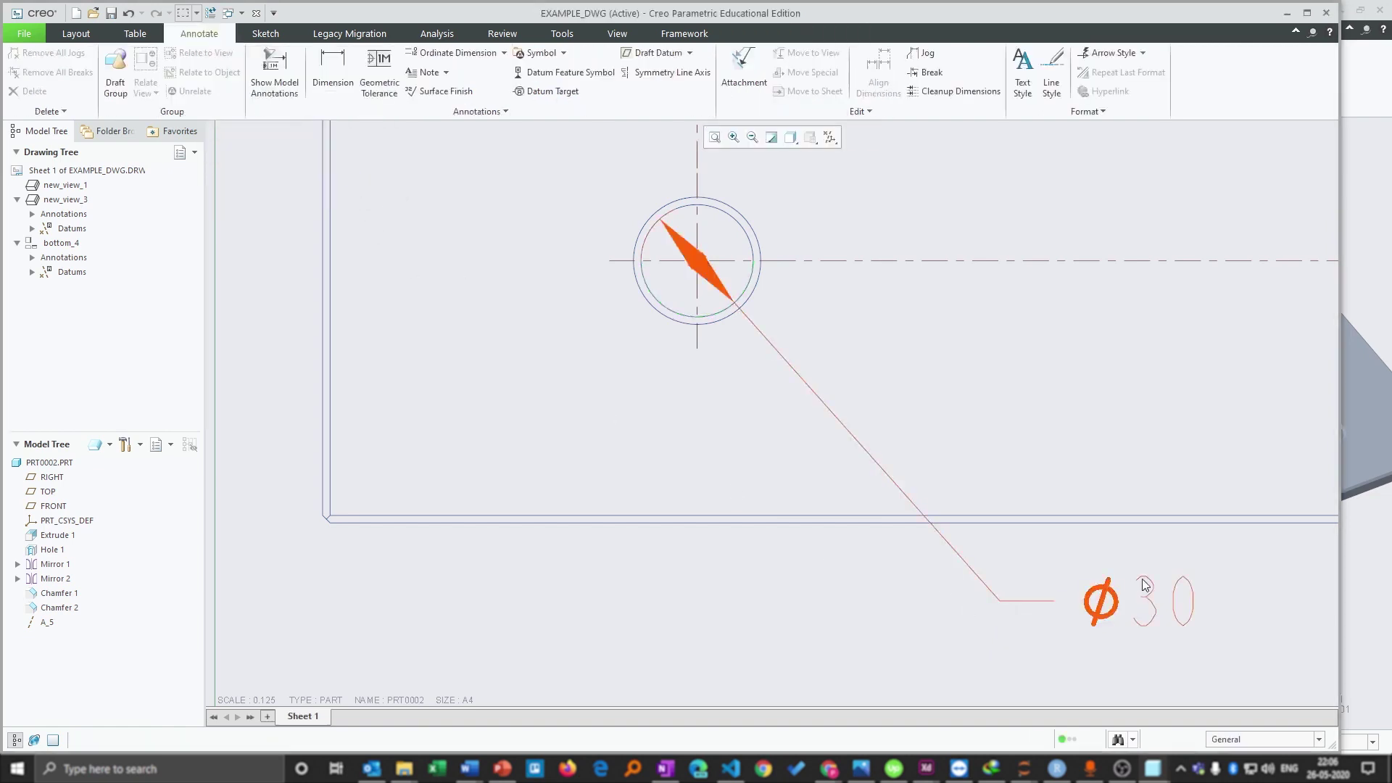
Flip the hole diameter dimension to a single arrow outside the circle and move its text closer to the hole.
{"action": "left_click", "coordinate": [1101, 600]}
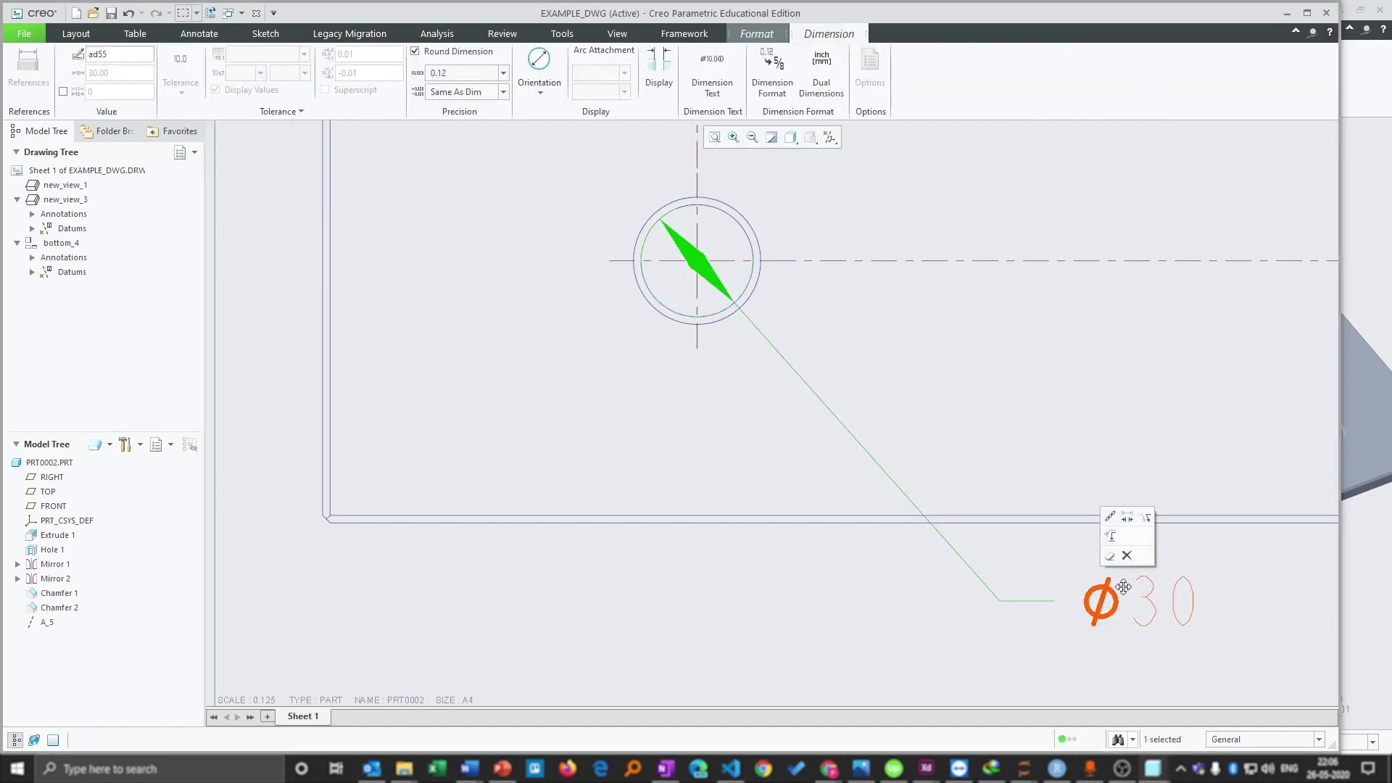
{"action": "left_click", "coordinate": [1128, 517]}
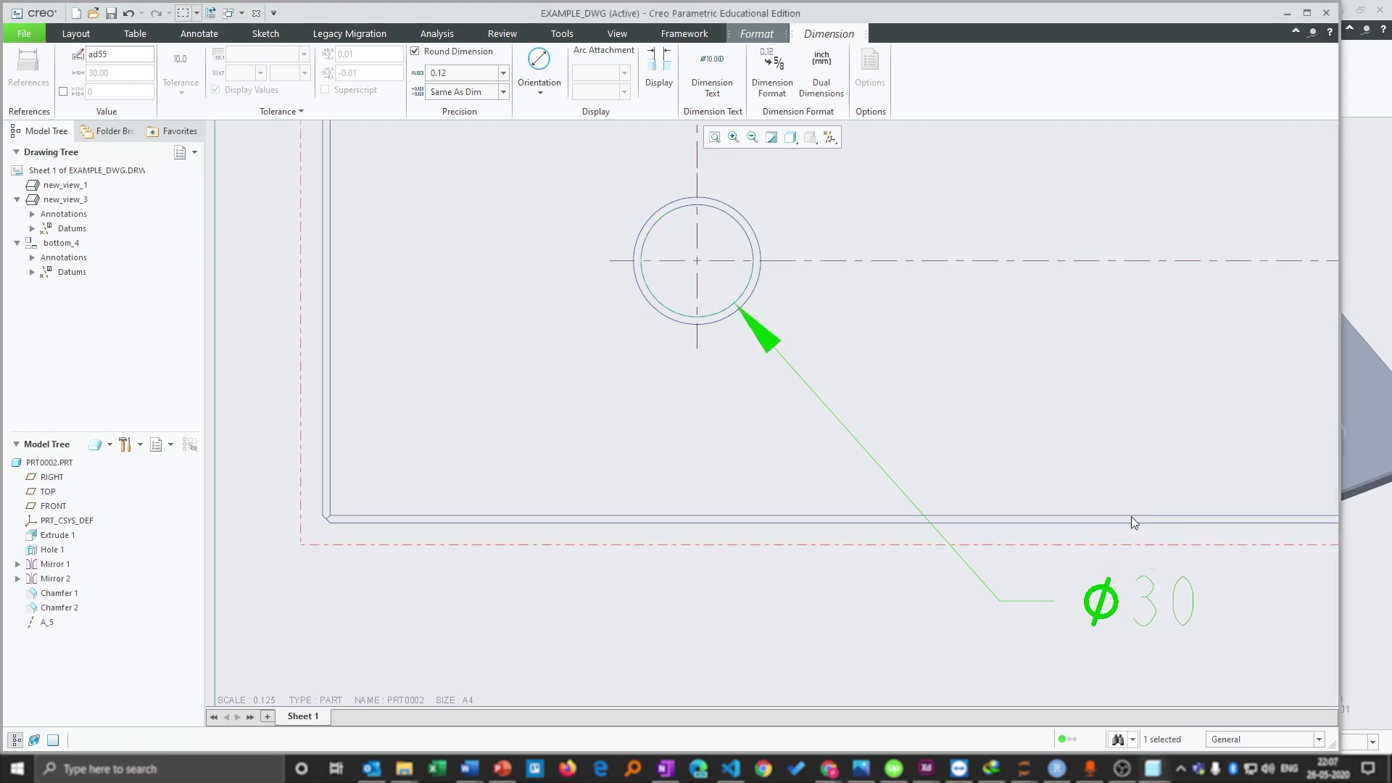
{"action": "scroll", "coordinate": [819, 583], "scroll_direction": "down", "scroll_amount": 3}
{"action": "scroll", "coordinate": [770, 557], "scroll_direction": "up", "scroll_amount": 2}
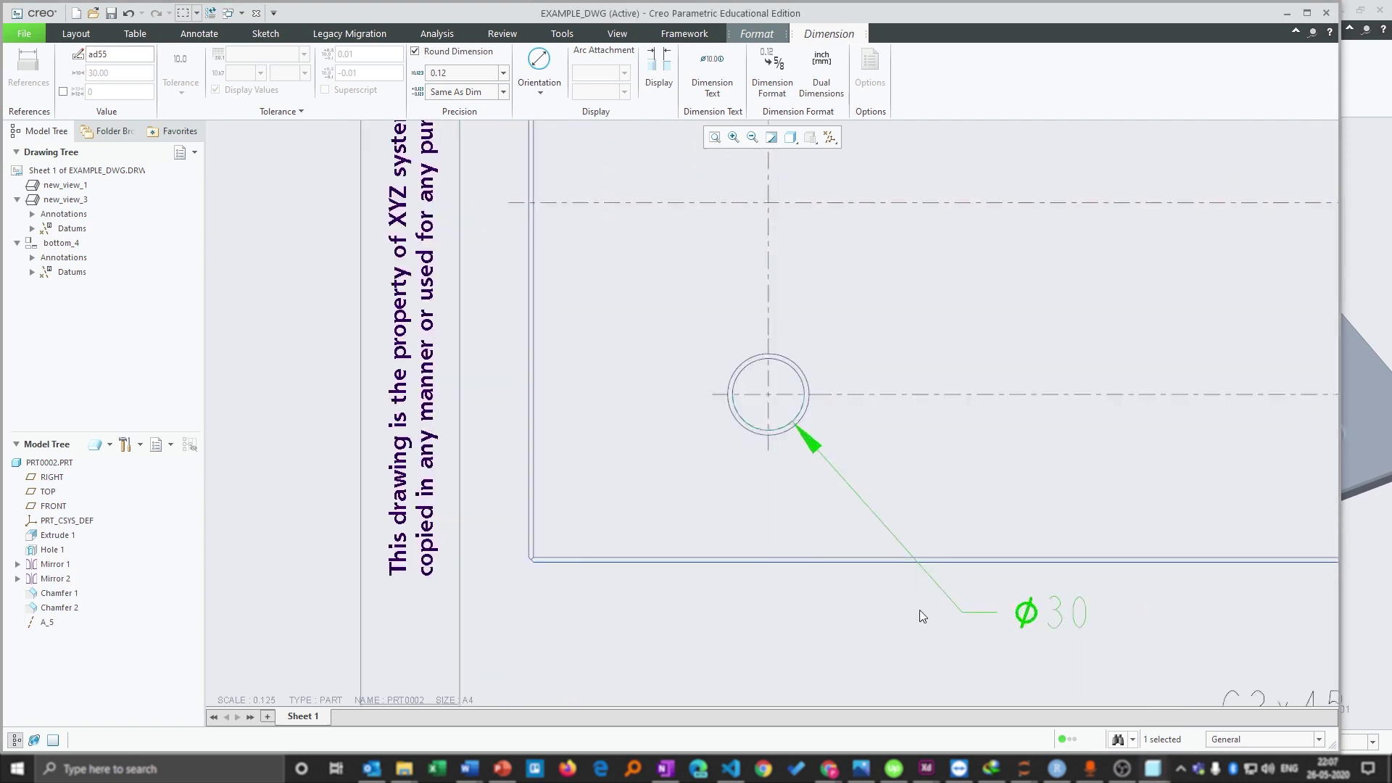
{"action": "left_click_drag", "start_coordinate": [1057, 612], "coordinate": [970, 618]}
Add 4- in front of the diameter symbol in the prefix of the hole diameter dimension.
{"action": "scroll", "coordinate": [678, 545], "scroll_direction": "down", "scroll_amount": 4}
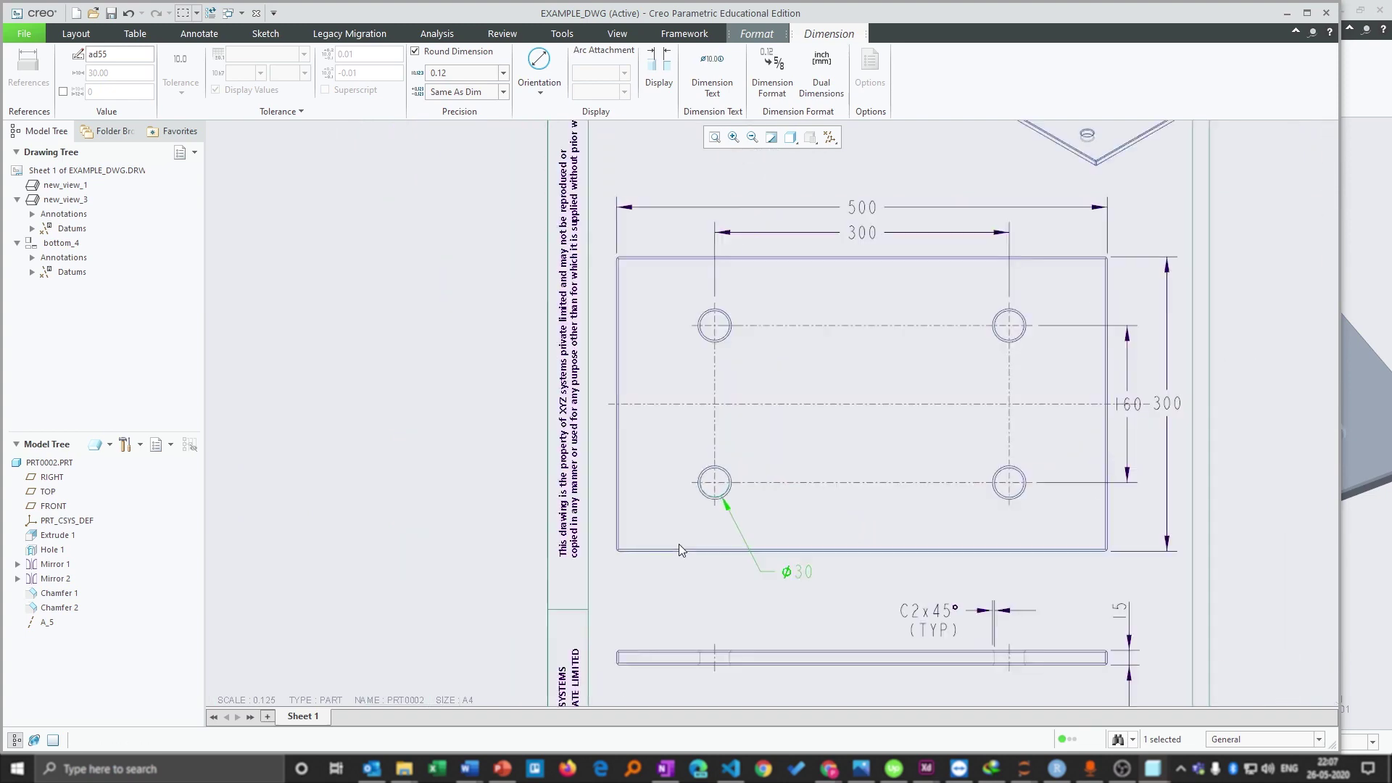
{"action": "scroll", "coordinate": [785, 595], "scroll_direction": "up", "scroll_amount": 3}
{"action": "scroll", "coordinate": [638, 565], "scroll_direction": "down", "scroll_amount": 2}
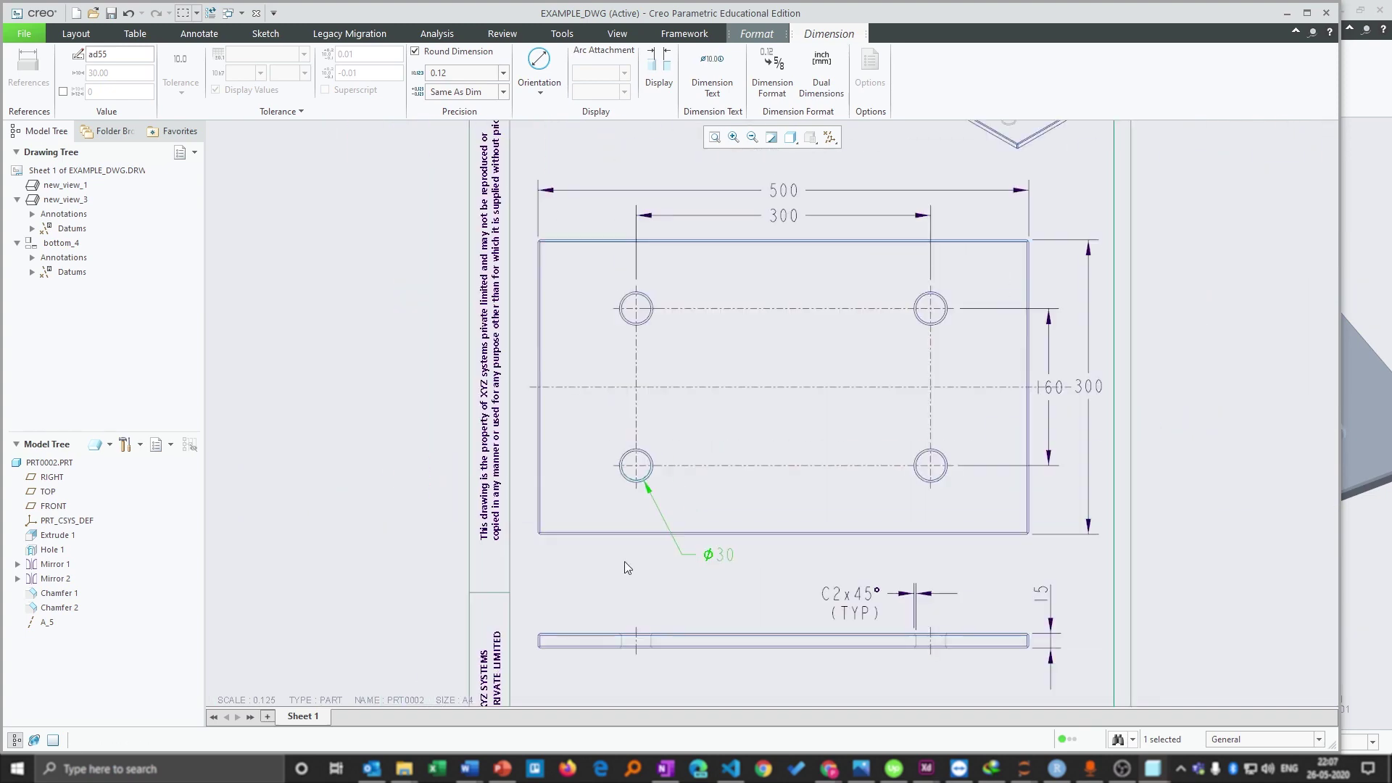
{"action": "scroll", "coordinate": [715, 558], "scroll_direction": "up", "scroll_amount": 2}
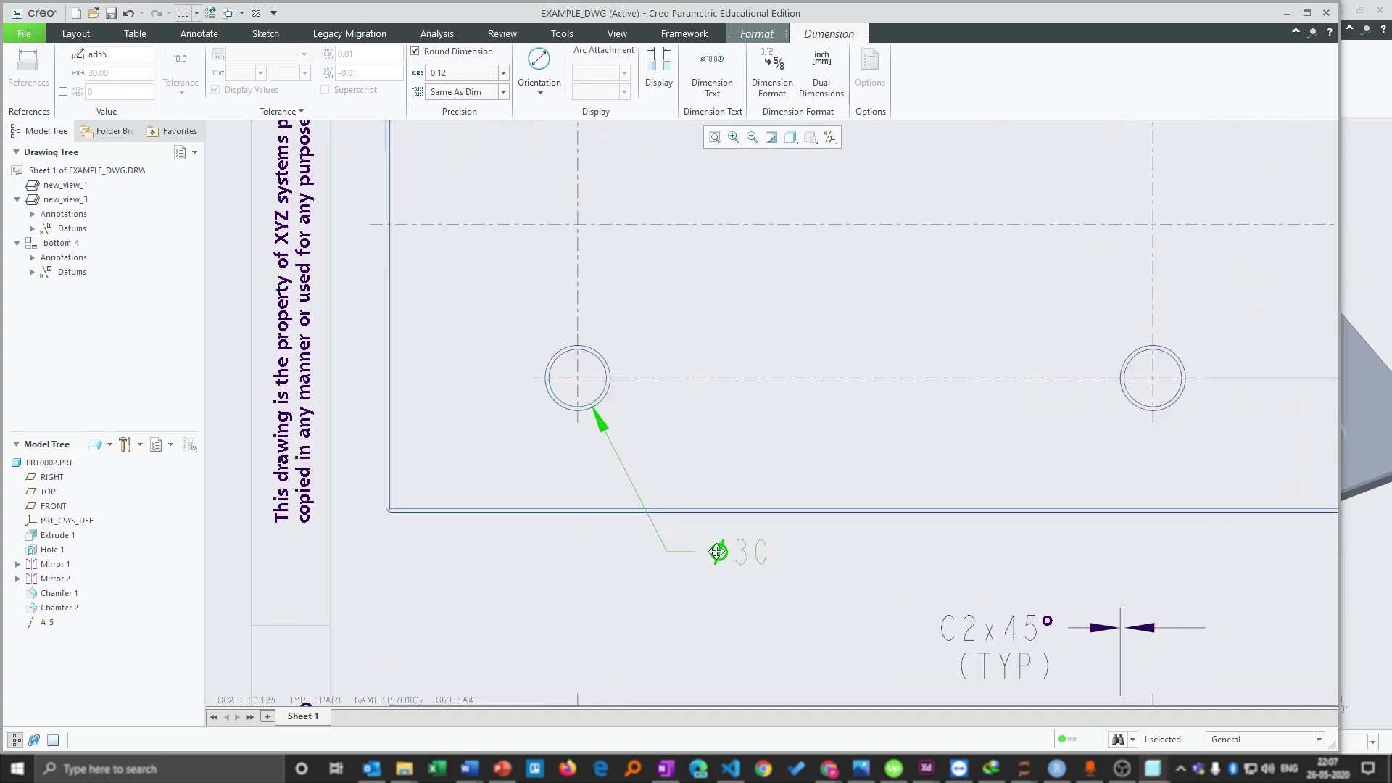
{"action": "left_click", "coordinate": [724, 85]}
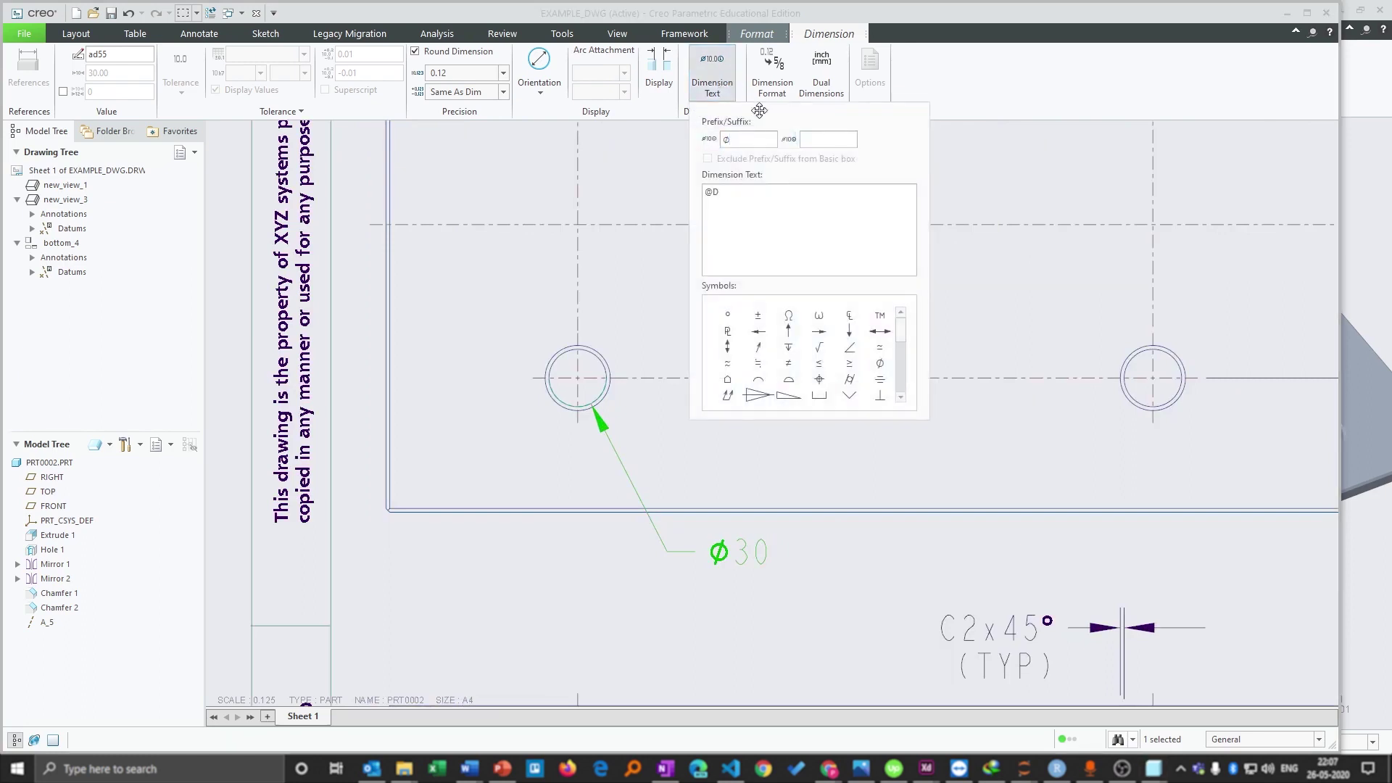
{"action": "left_click", "coordinate": [731, 139]}
{"action": "type", "text": "4-"}
{"action": "left_click", "coordinate": [1059, 472]}
{"action": "scroll", "coordinate": [685, 546], "scroll_direction": "down", "scroll_amount": 3}
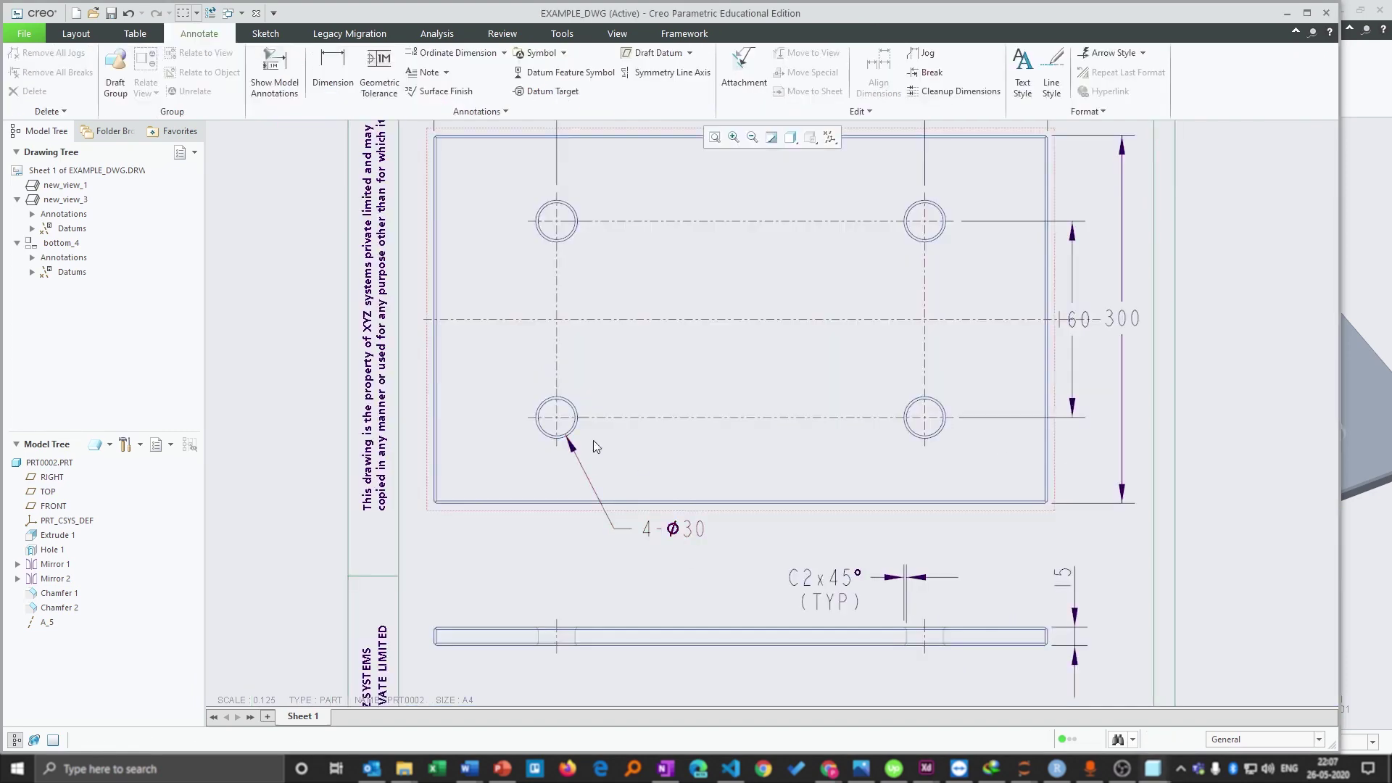
Add an unattached note reading NOTE:- in the empty area below the edge view, just above the title block.
{"action": "scroll", "coordinate": [673, 429], "scroll_direction": "down", "scroll_amount": 2}
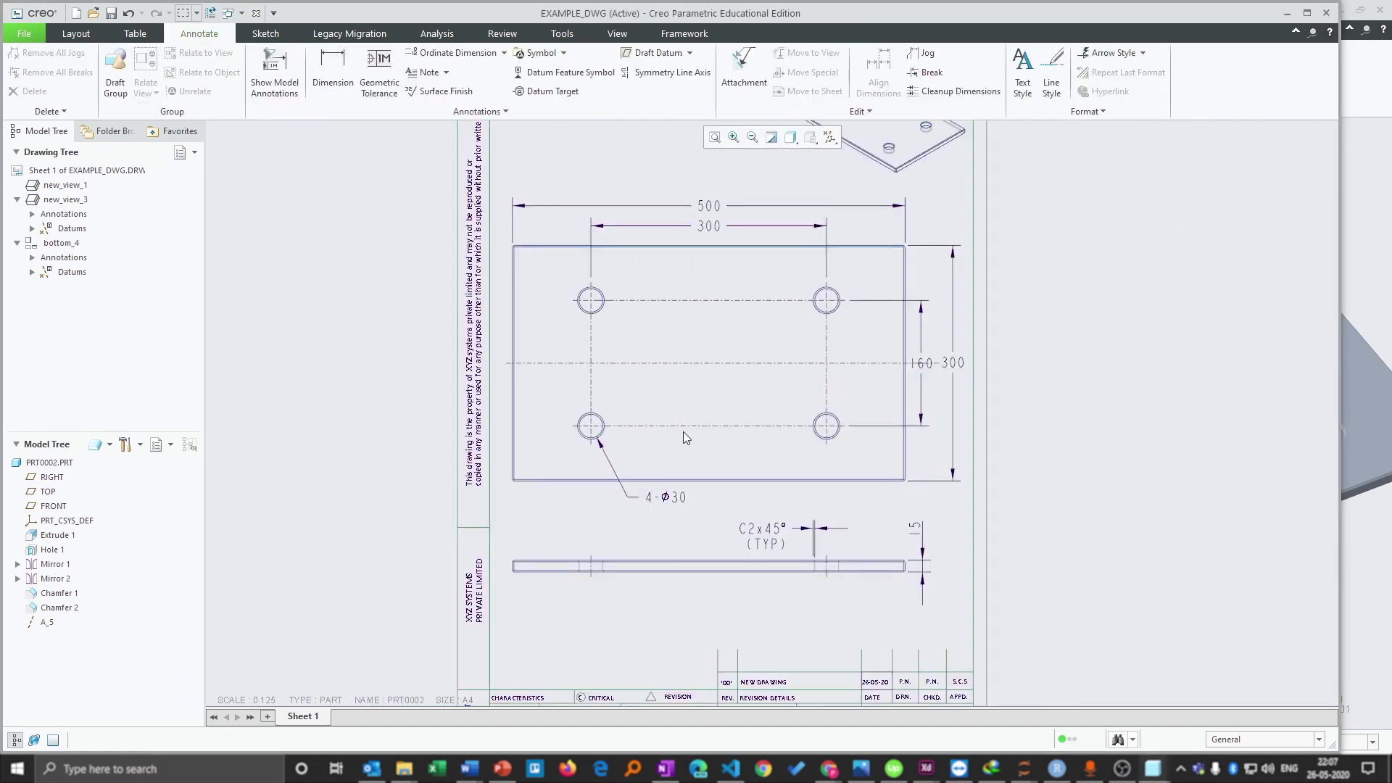
{"action": "scroll", "coordinate": [619, 502], "scroll_direction": "up", "scroll_amount": 2}
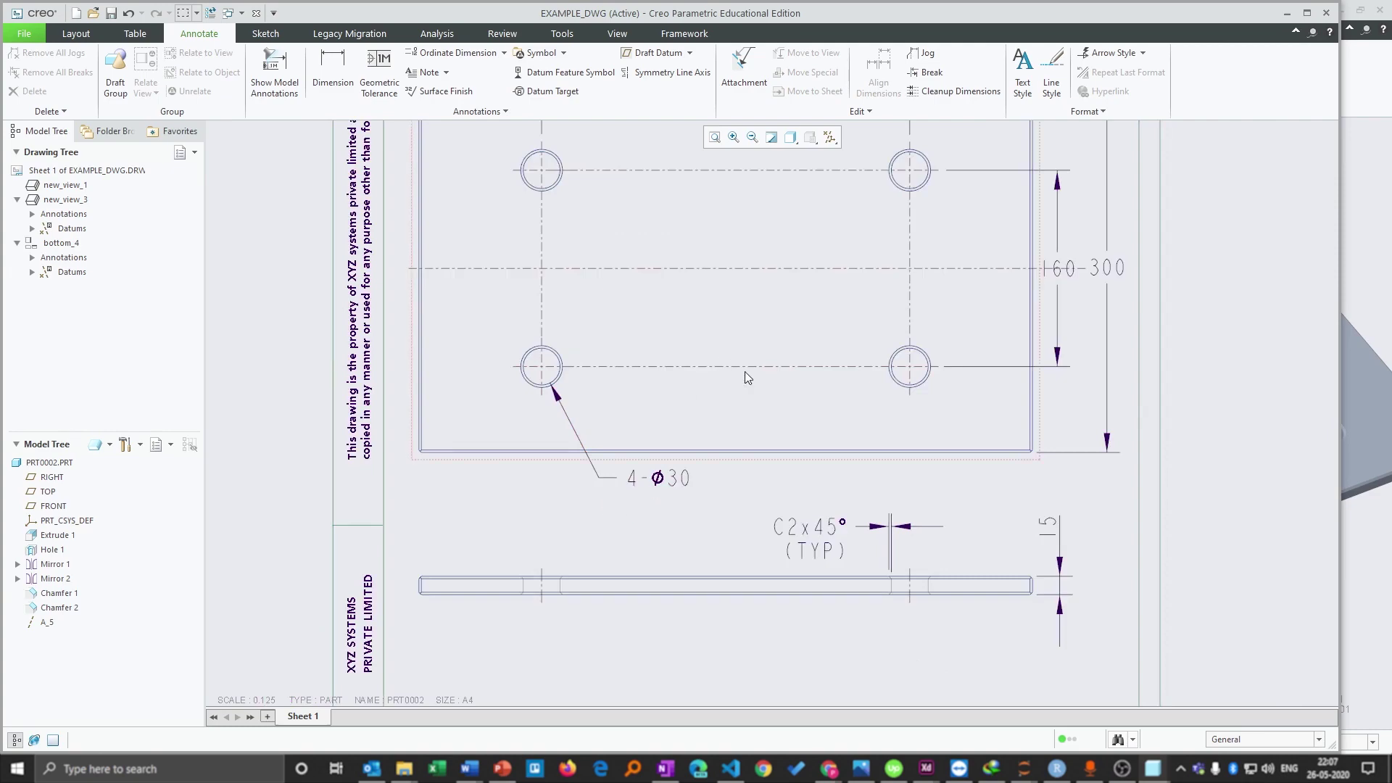
{"action": "scroll", "coordinate": [734, 533], "scroll_direction": "down", "scroll_amount": 2}
{"action": "scroll", "coordinate": [730, 515], "scroll_direction": "up", "scroll_amount": 1}
{"action": "scroll", "coordinate": [671, 441], "scroll_direction": "down", "scroll_amount": 2}
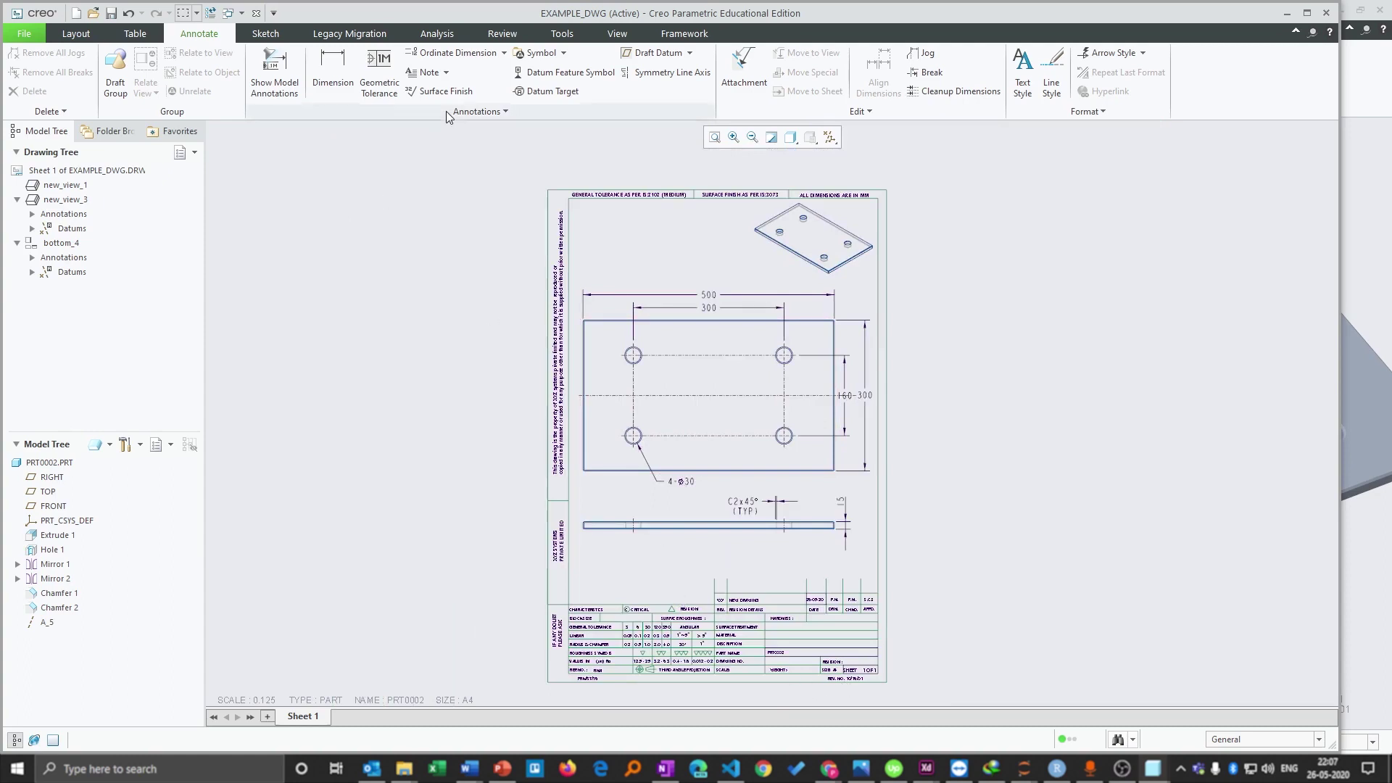
{"action": "left_click", "coordinate": [446, 73]}
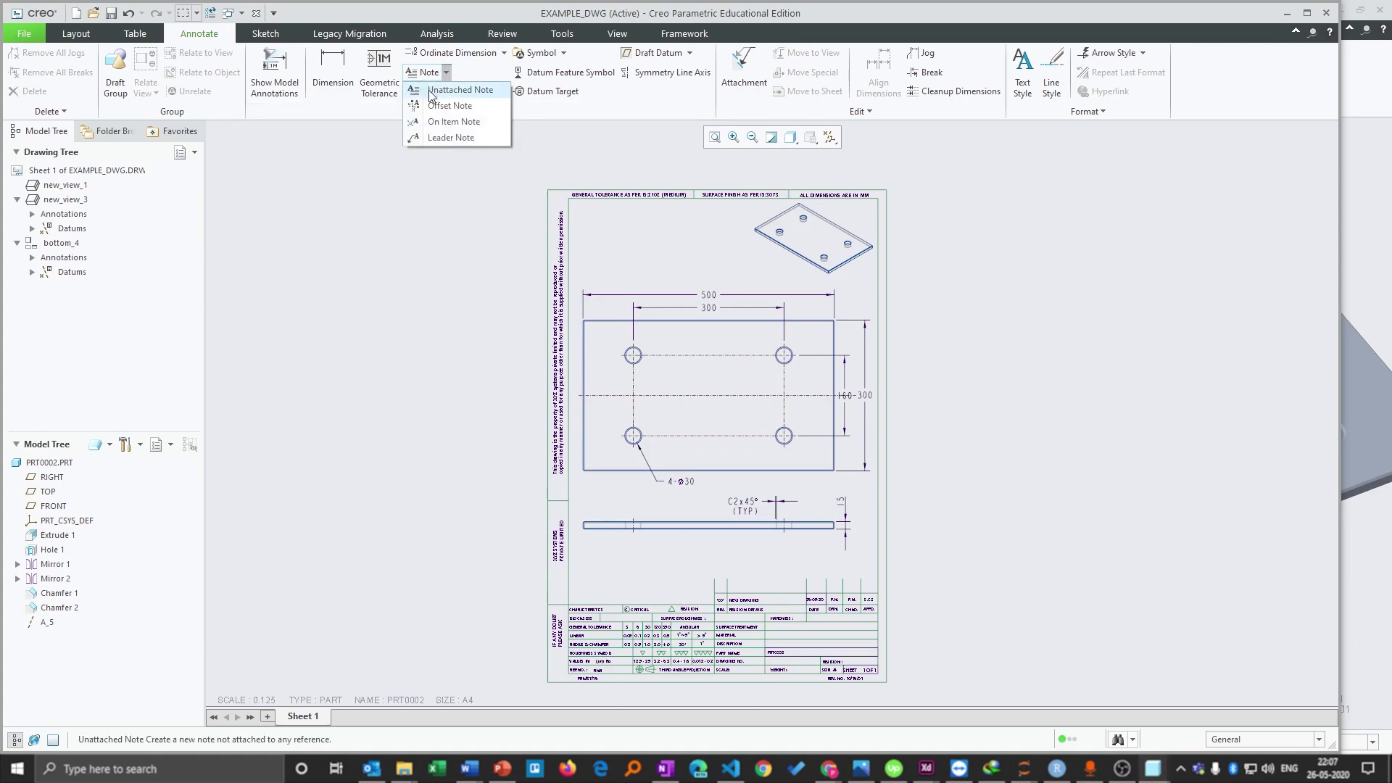
{"action": "left_click", "coordinate": [449, 90]}
{"action": "scroll", "coordinate": [666, 607], "scroll_direction": "up", "scroll_amount": 3}
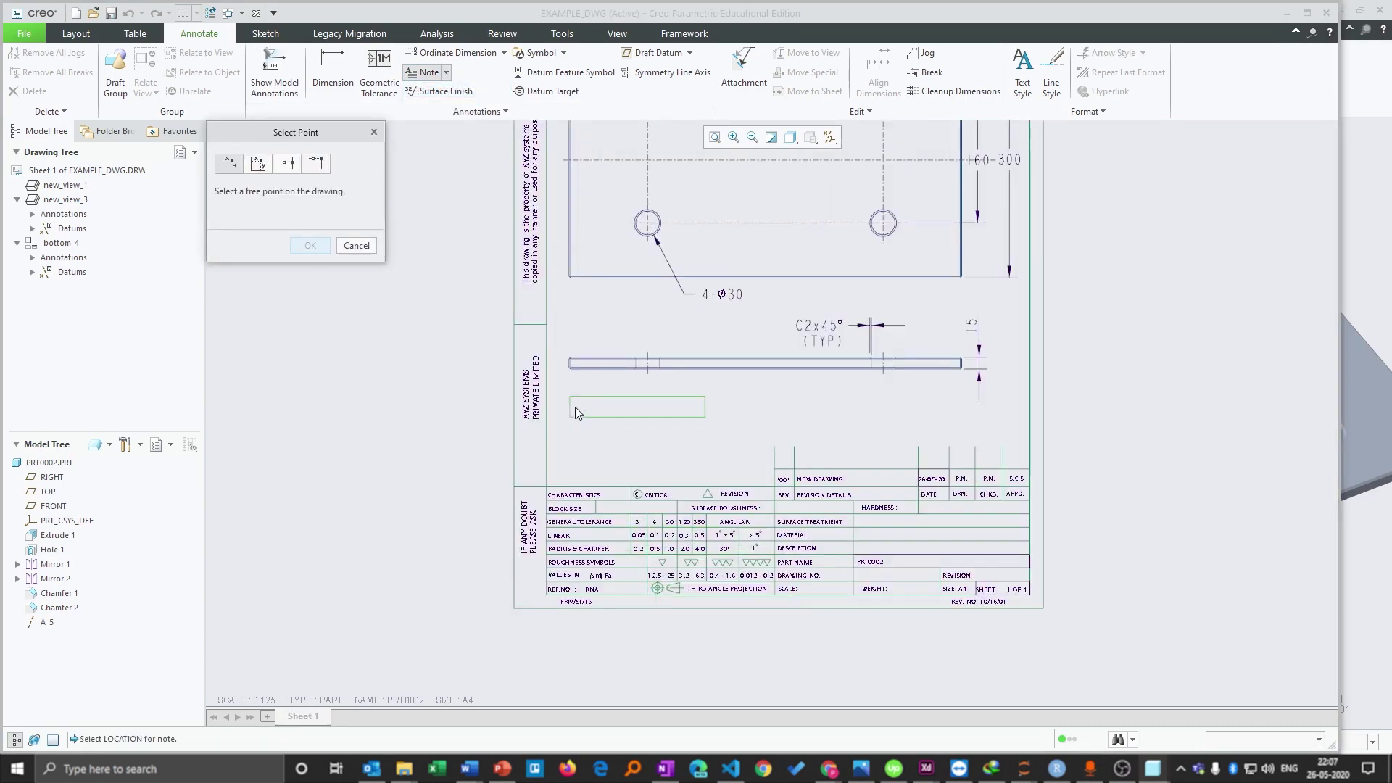
{"action": "left_click", "coordinate": [573, 457]}
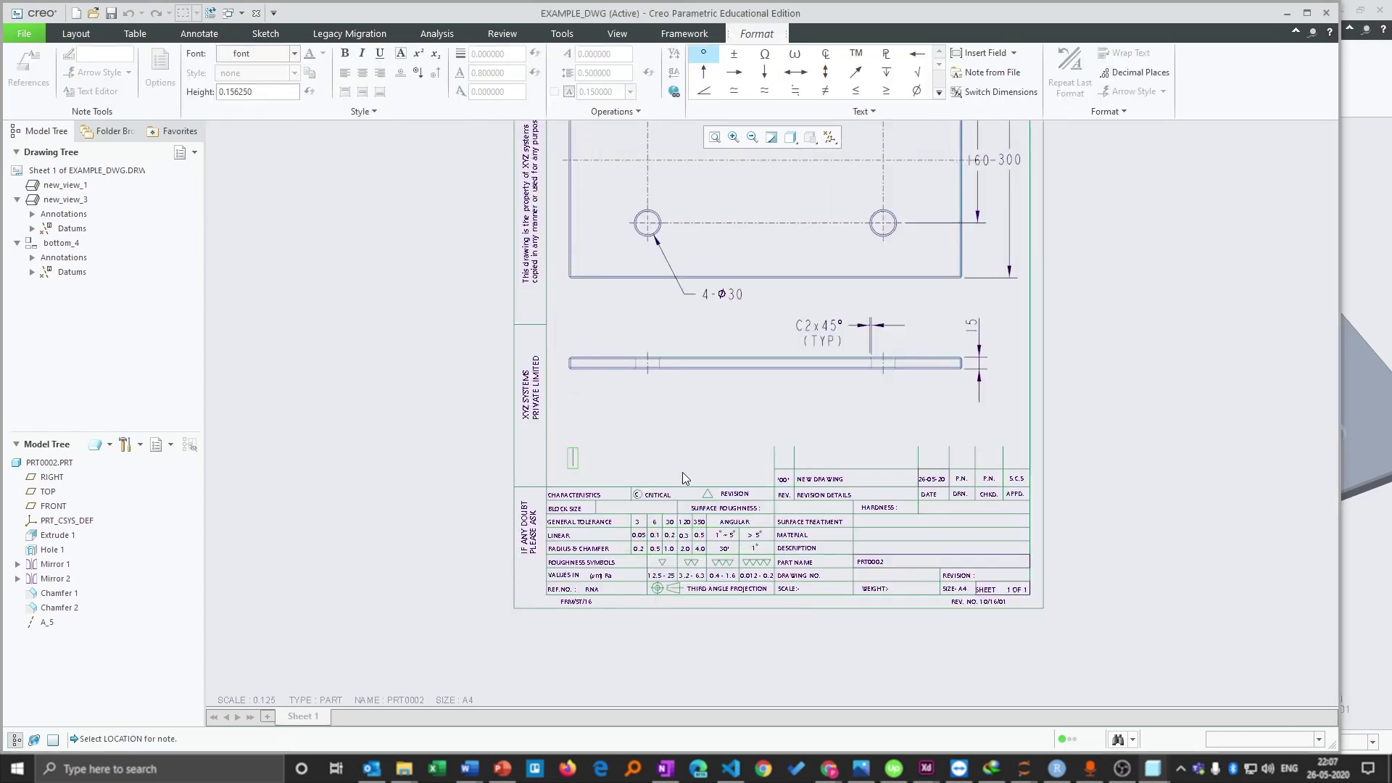
{"action": "type", "text": "NOTE"}
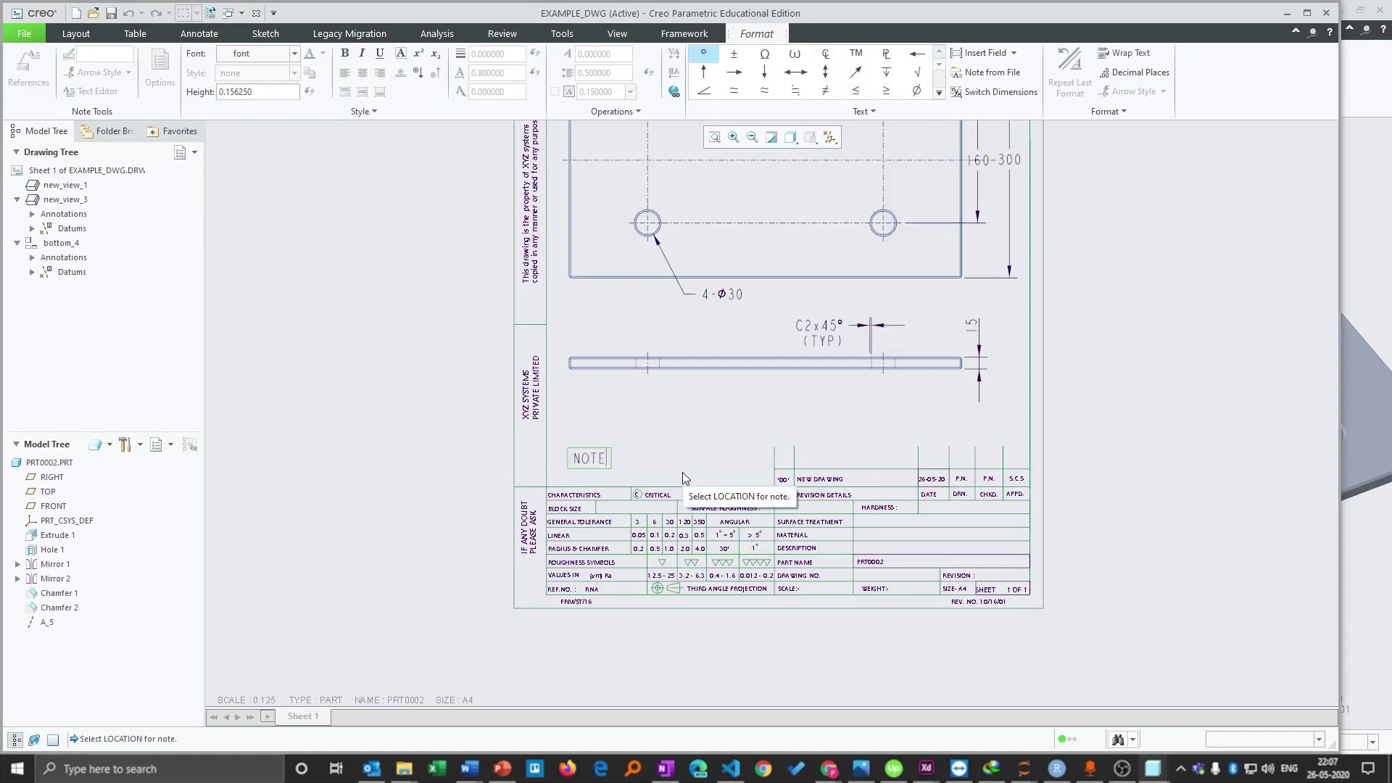
{"action": "type", "text": ": -"}
{"action": "key", "text": "BackSpace"}
{"action": "key", "text": "BackSpace"}
{"action": "key", "text": "BackSpace"}
{"action": "type", "text": "-"}
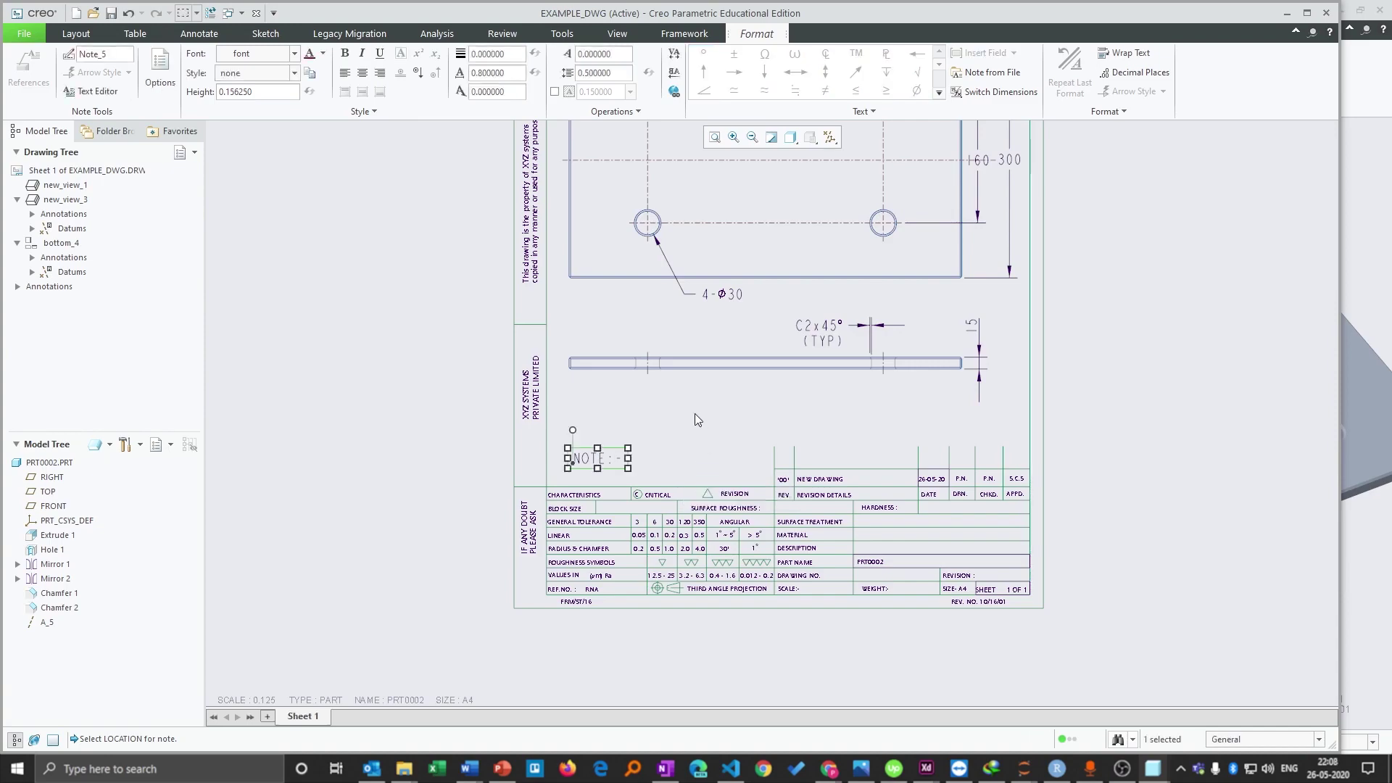
{"action": "left_click", "coordinate": [694, 417]}
Save the drawing EXAMPLE_DWG.DRW in the Example Format folder.
{"action": "scroll", "coordinate": [692, 589], "scroll_direction": "down", "scroll_amount": 3}
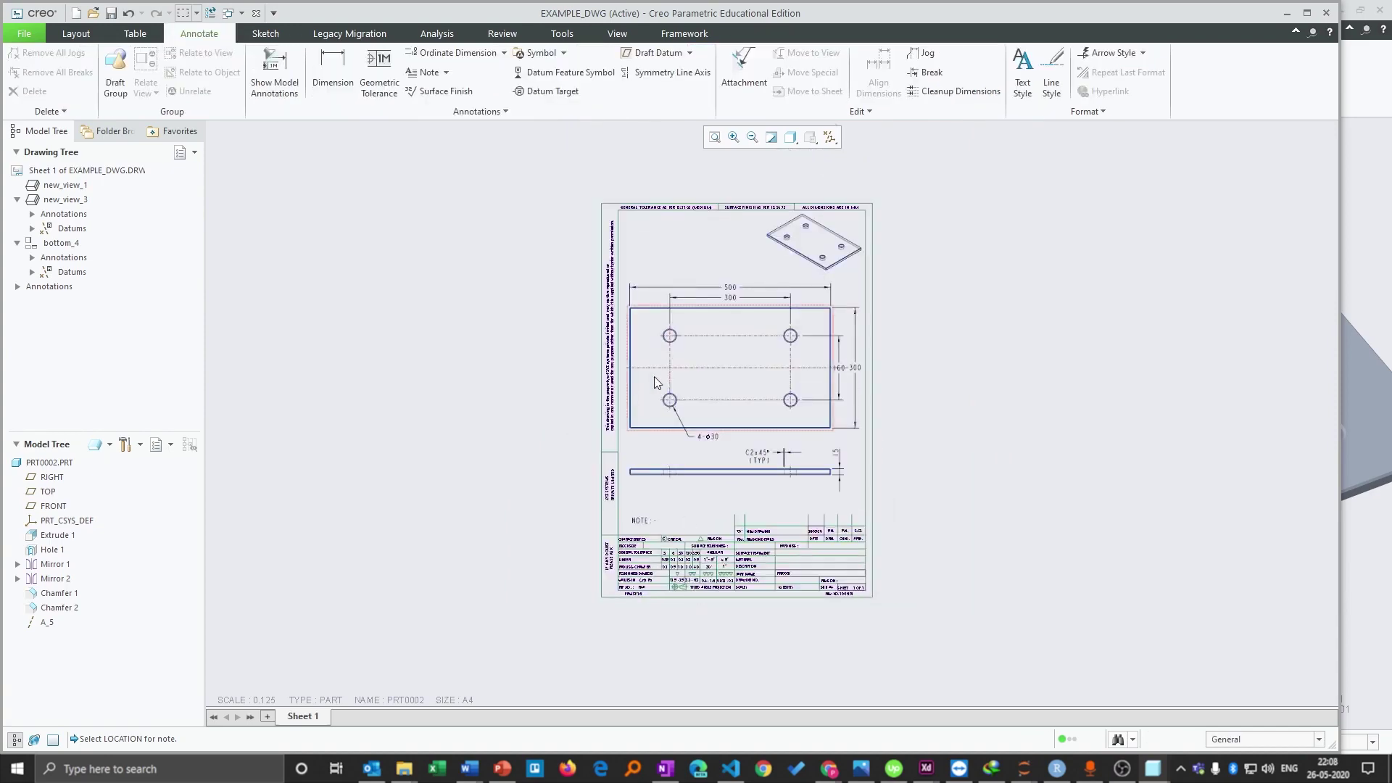
{"action": "scroll", "coordinate": [812, 223], "scroll_direction": "up", "scroll_amount": 3}
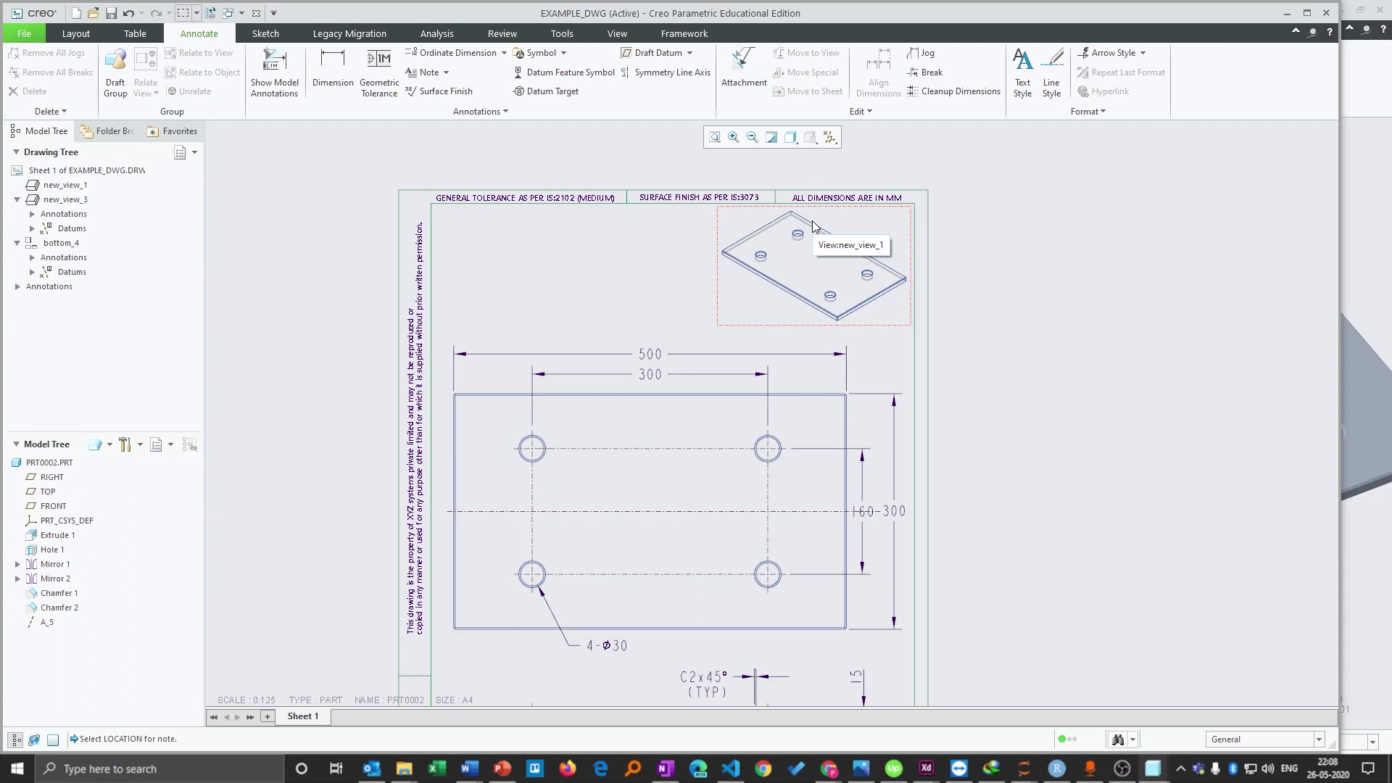
{"action": "left_click", "coordinate": [111, 13]}
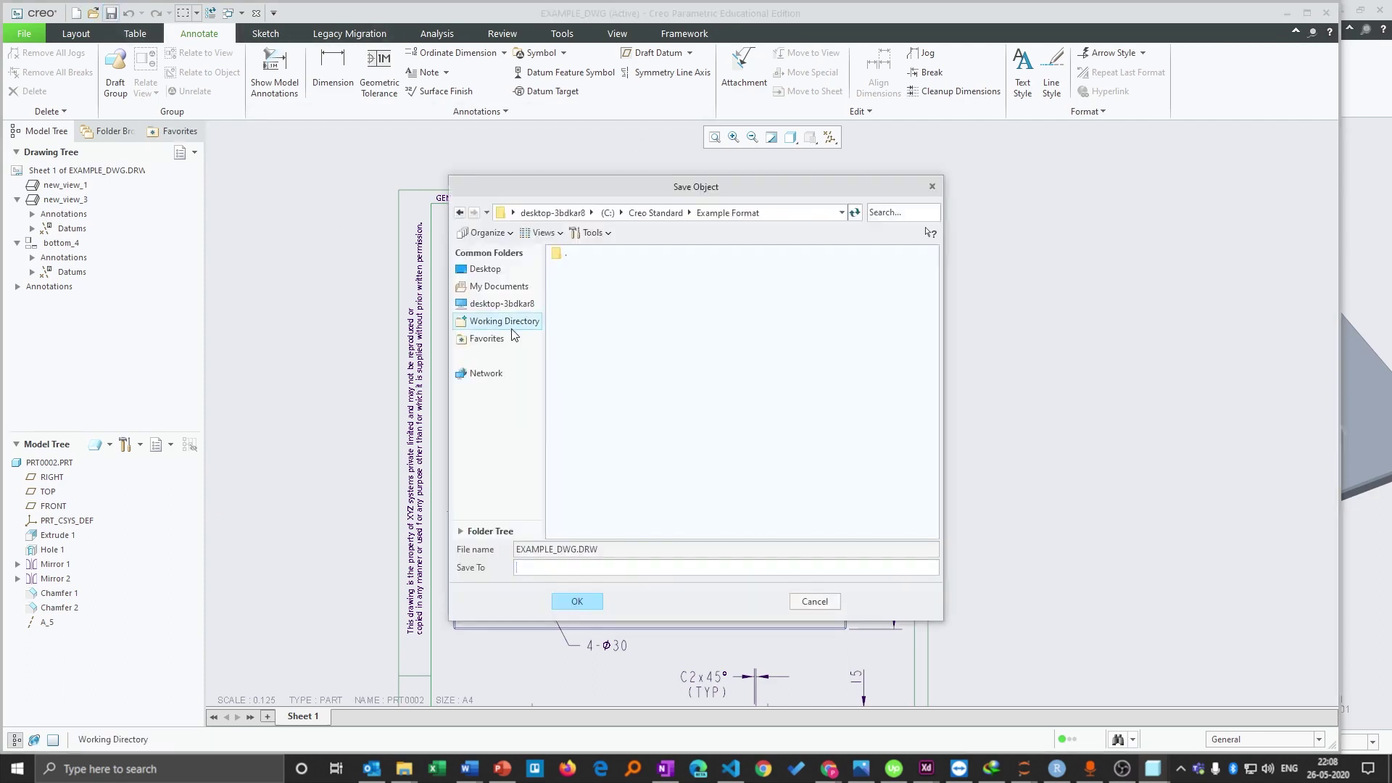
{"action": "left_click", "coordinate": [577, 601]}
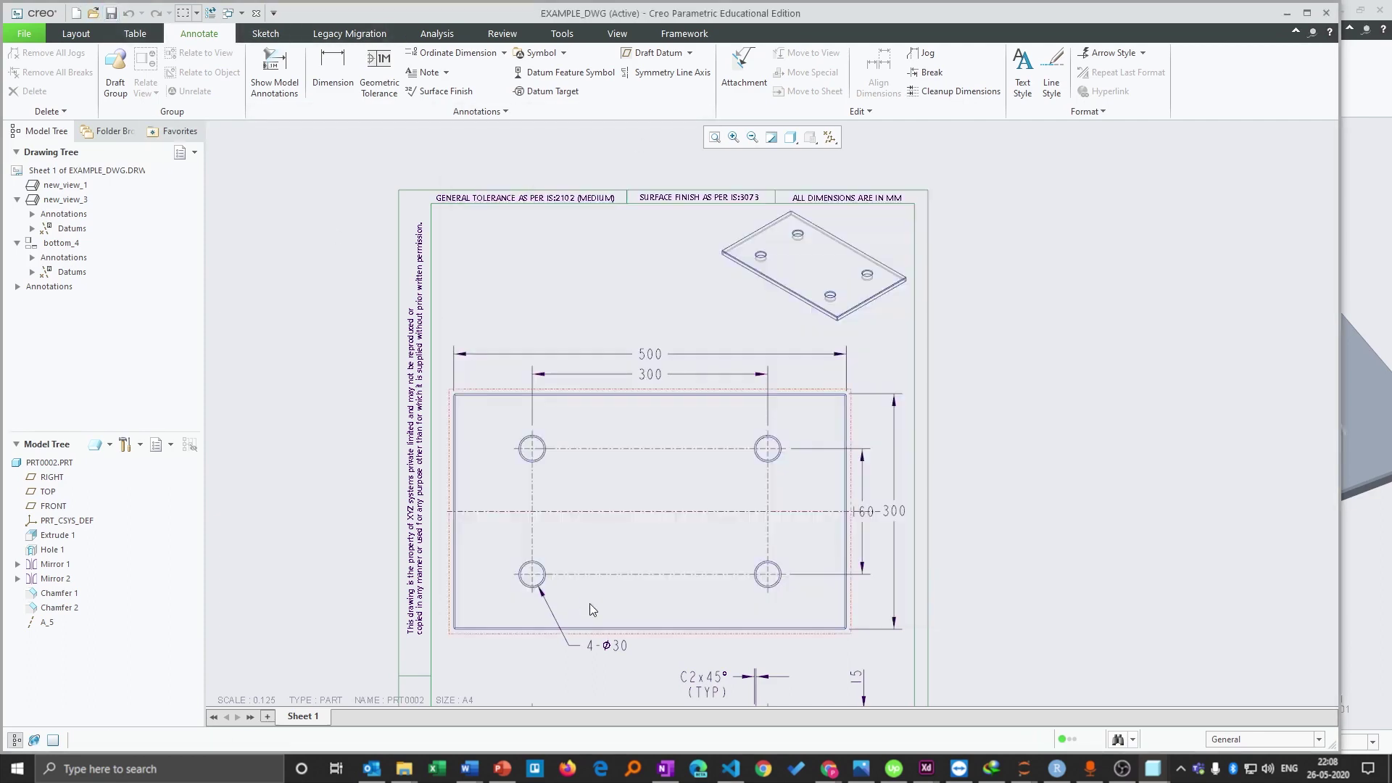
Export the drawing to PDF with Quick Export.
{"action": "left_click", "coordinate": [24, 33]}
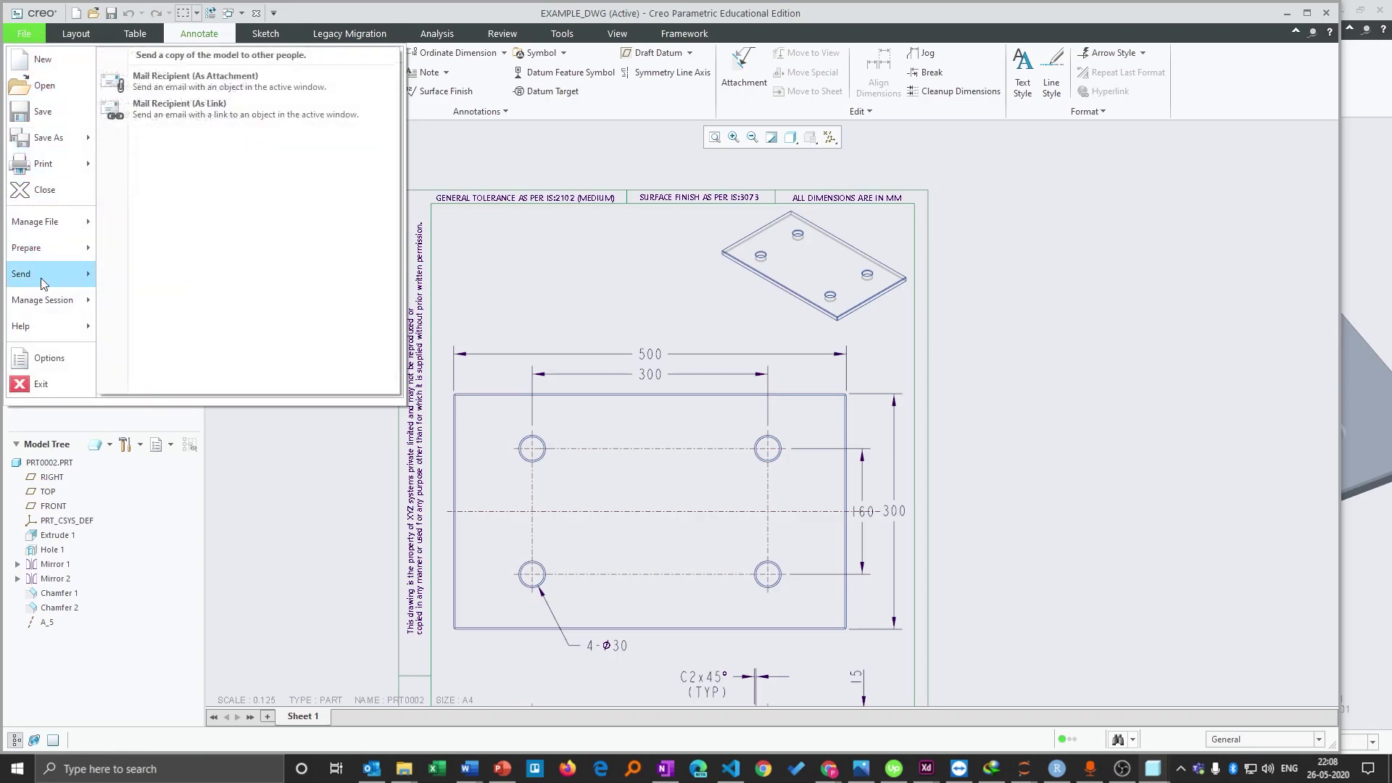
{"action": "mouse_move", "coordinate": [49, 250]}
{"action": "mouse_move", "coordinate": [64, 141]}
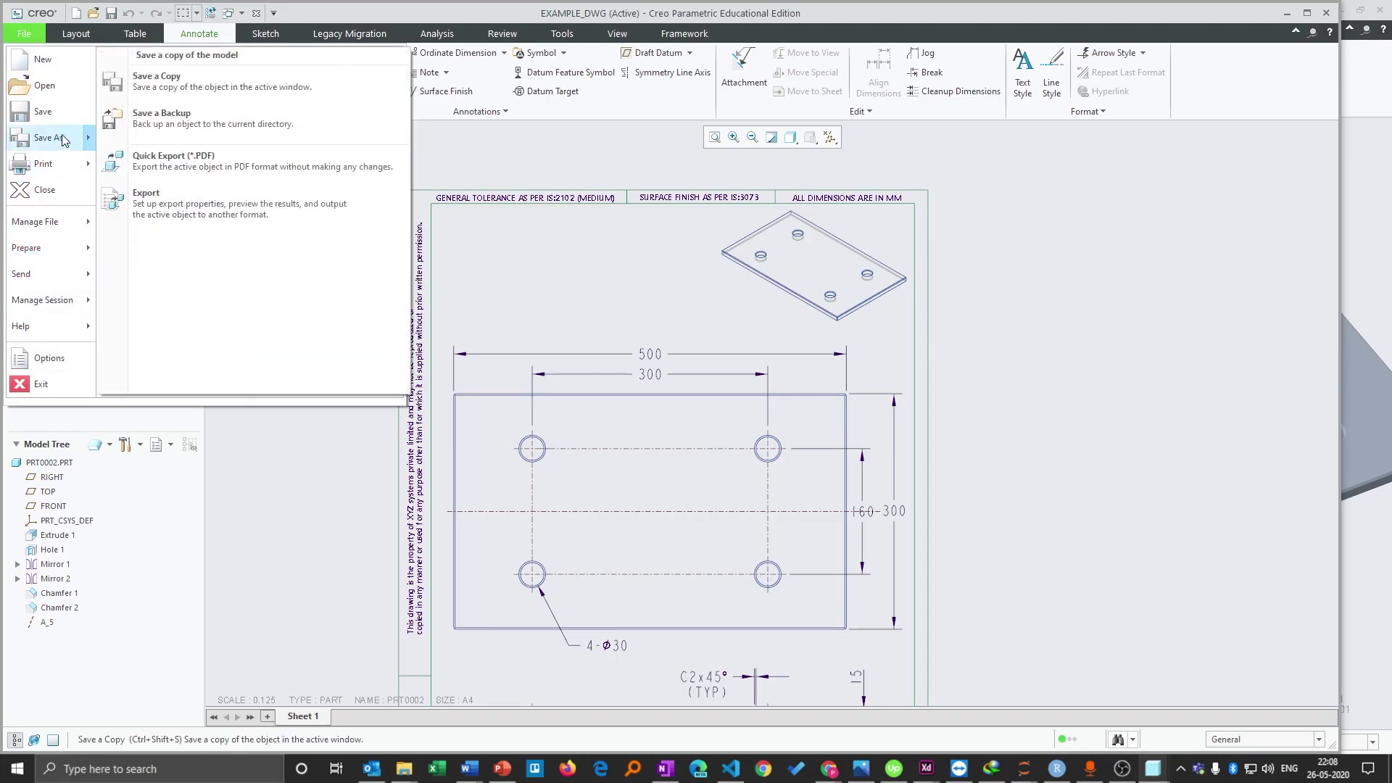
{"action": "left_click", "coordinate": [303, 178]}
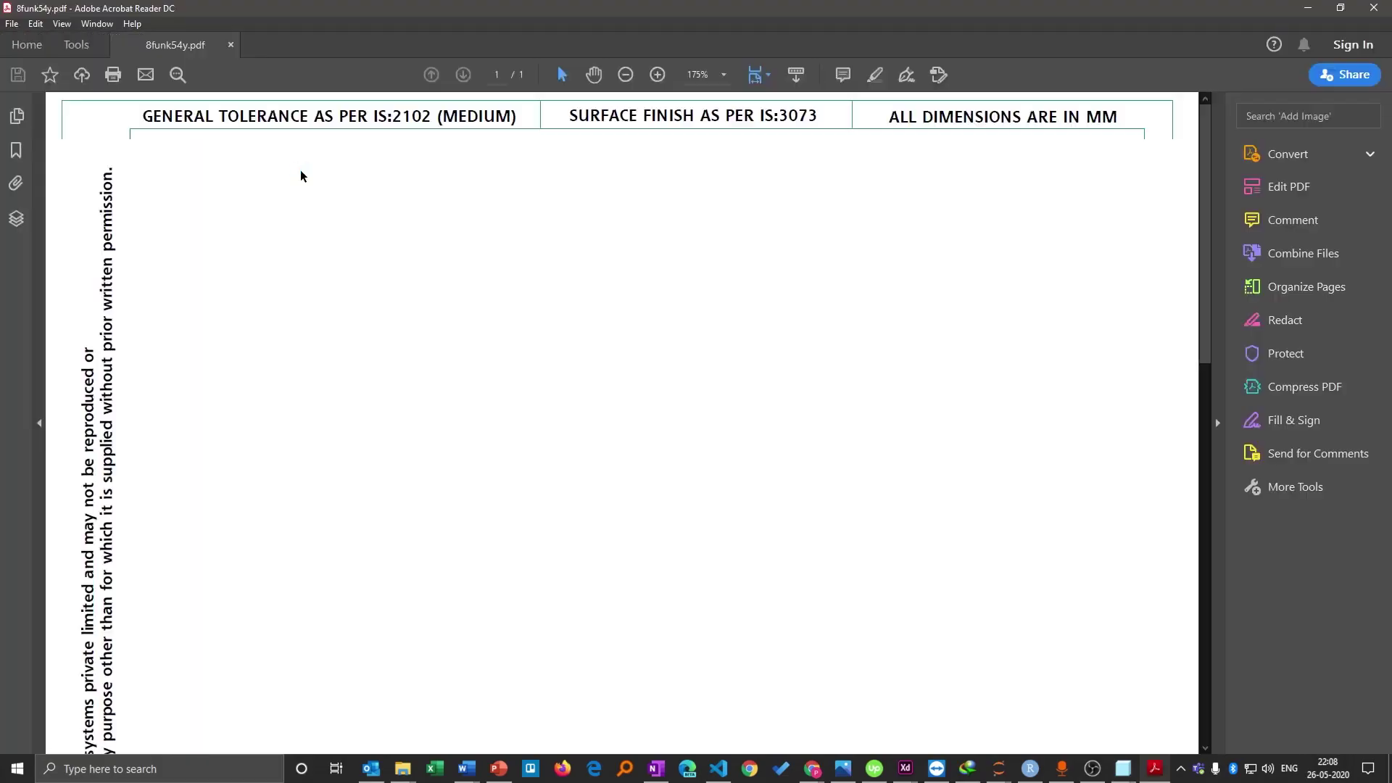
Look over the exported sheet's views, dimensions and title block in Acrobat Reader, and close the PDF to return to the drawing.
{"action": "scroll", "coordinate": [776, 335], "scroll_direction": "down", "scroll_amount": 6}
{"action": "scroll", "coordinate": [838, 354], "scroll_direction": "down", "scroll_amount": 5}
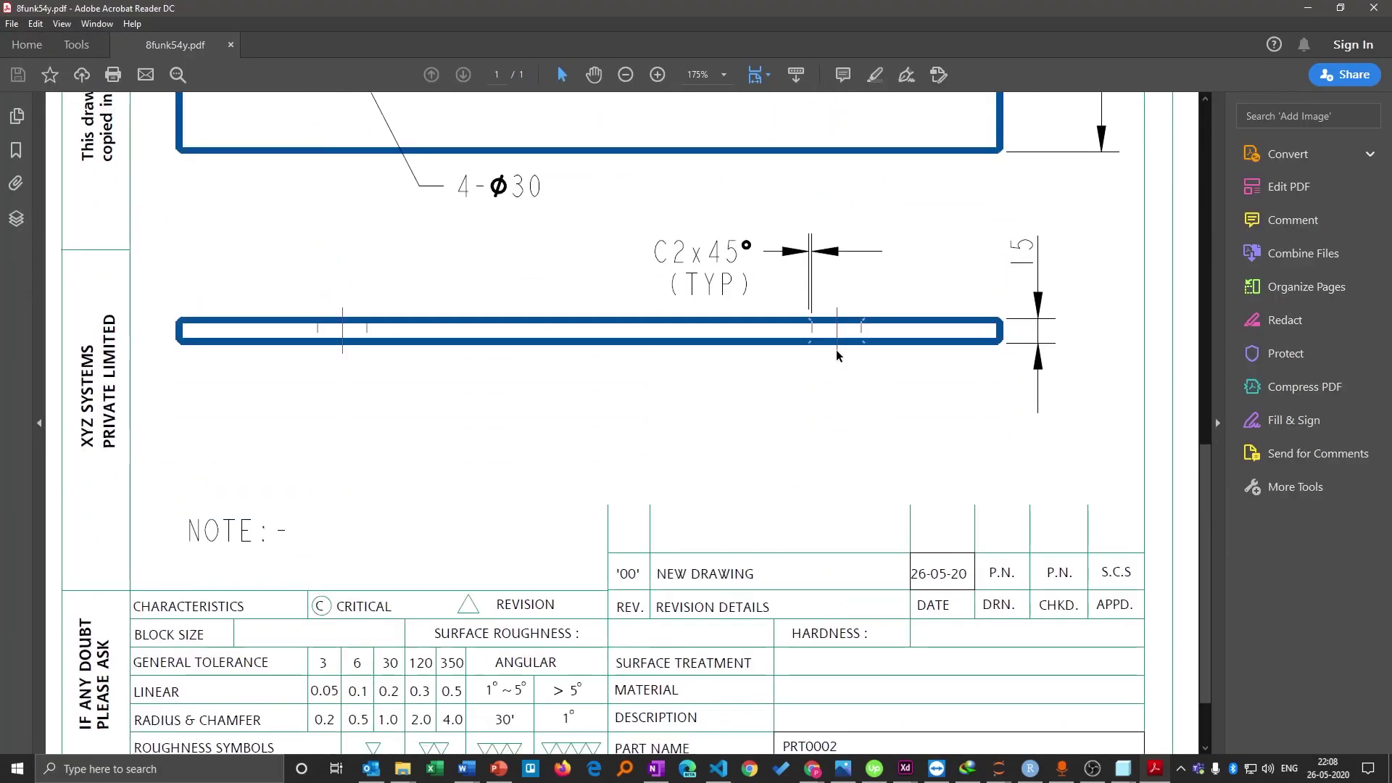
{"action": "scroll", "coordinate": [867, 352], "scroll_direction": "down", "scroll_amount": 5}
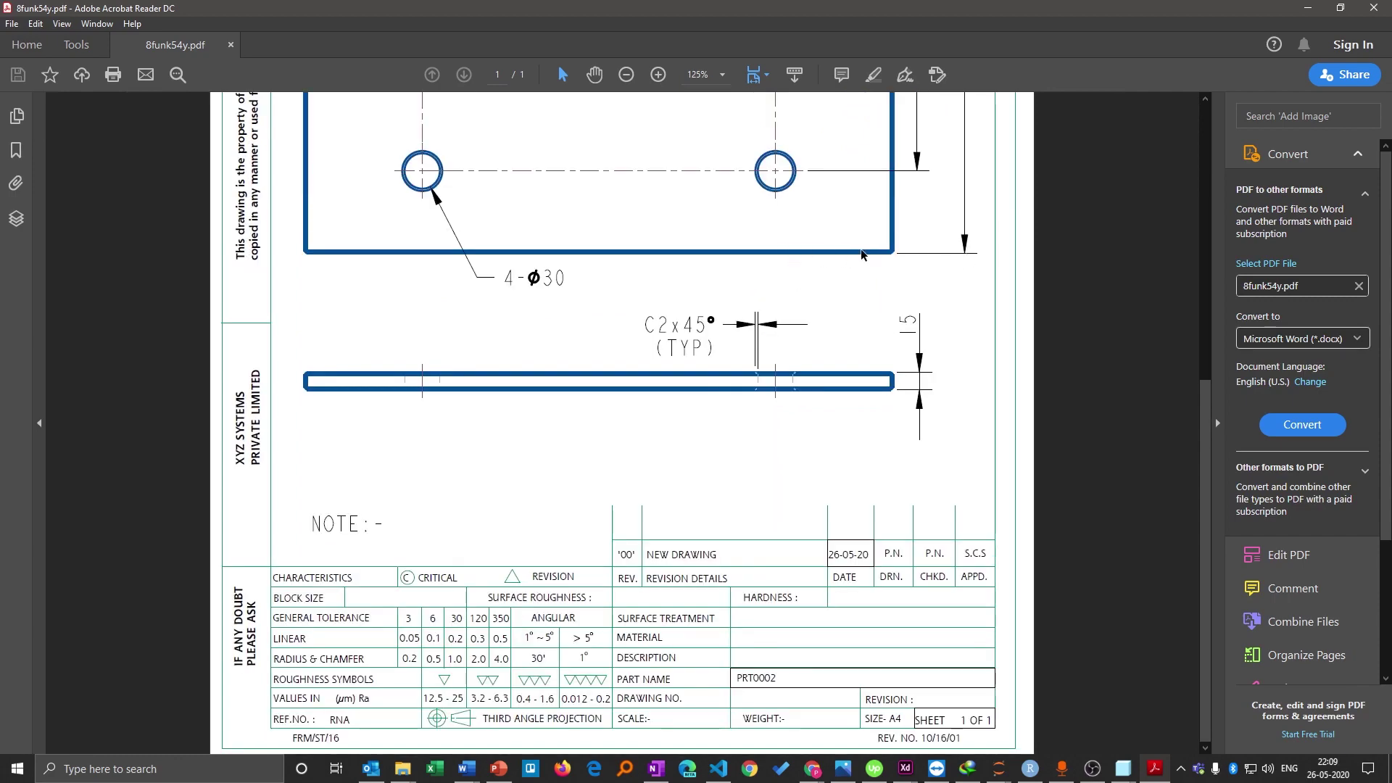
{"action": "scroll", "coordinate": [863, 254], "scroll_direction": "up", "scroll_amount": 7}
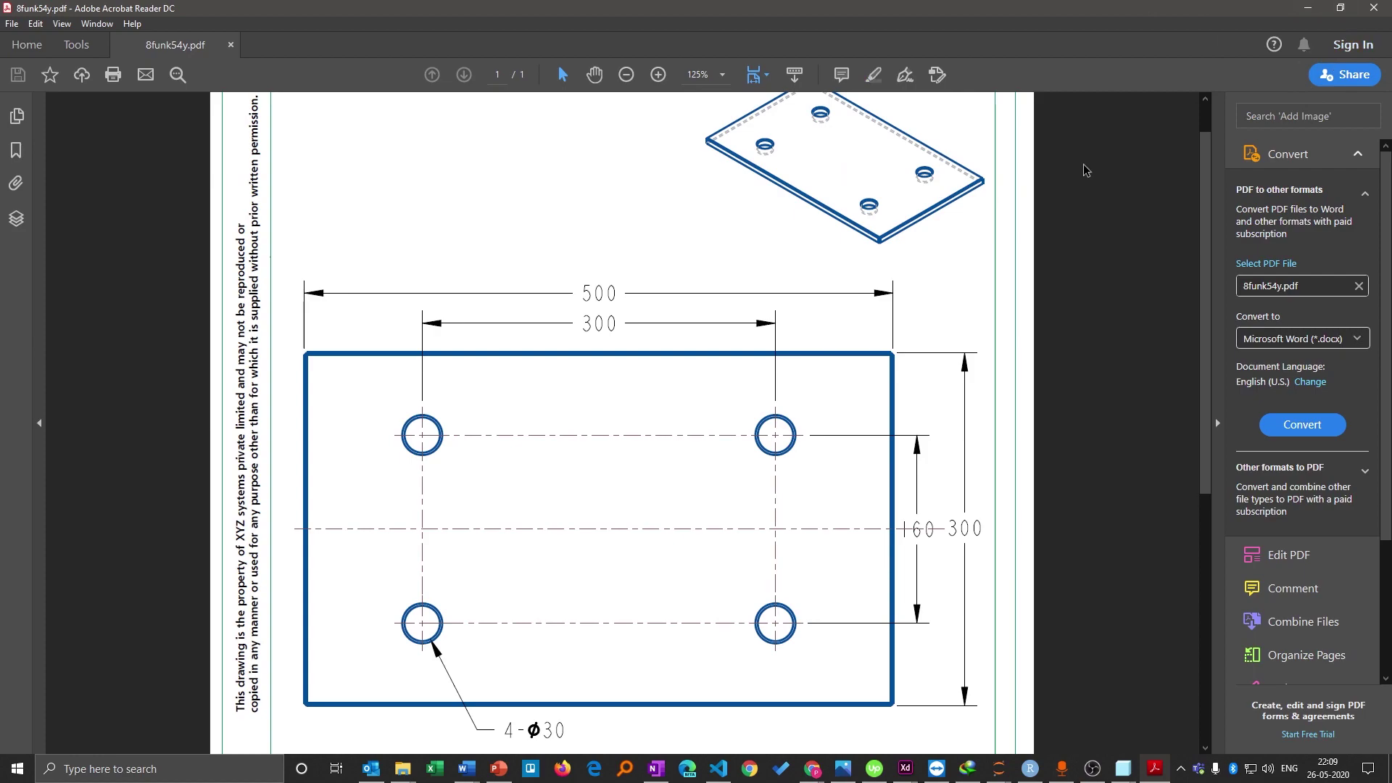
{"action": "key", "text": "alt+F4"}
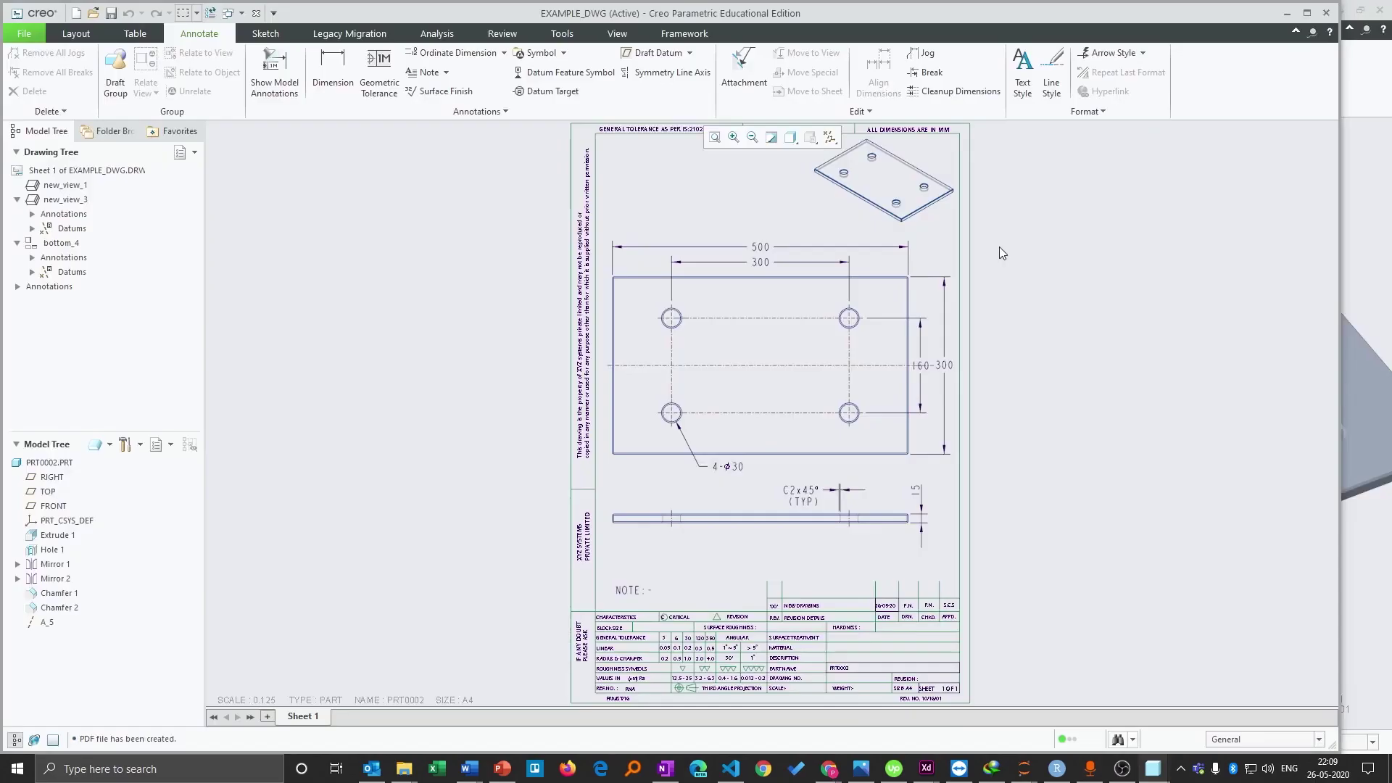